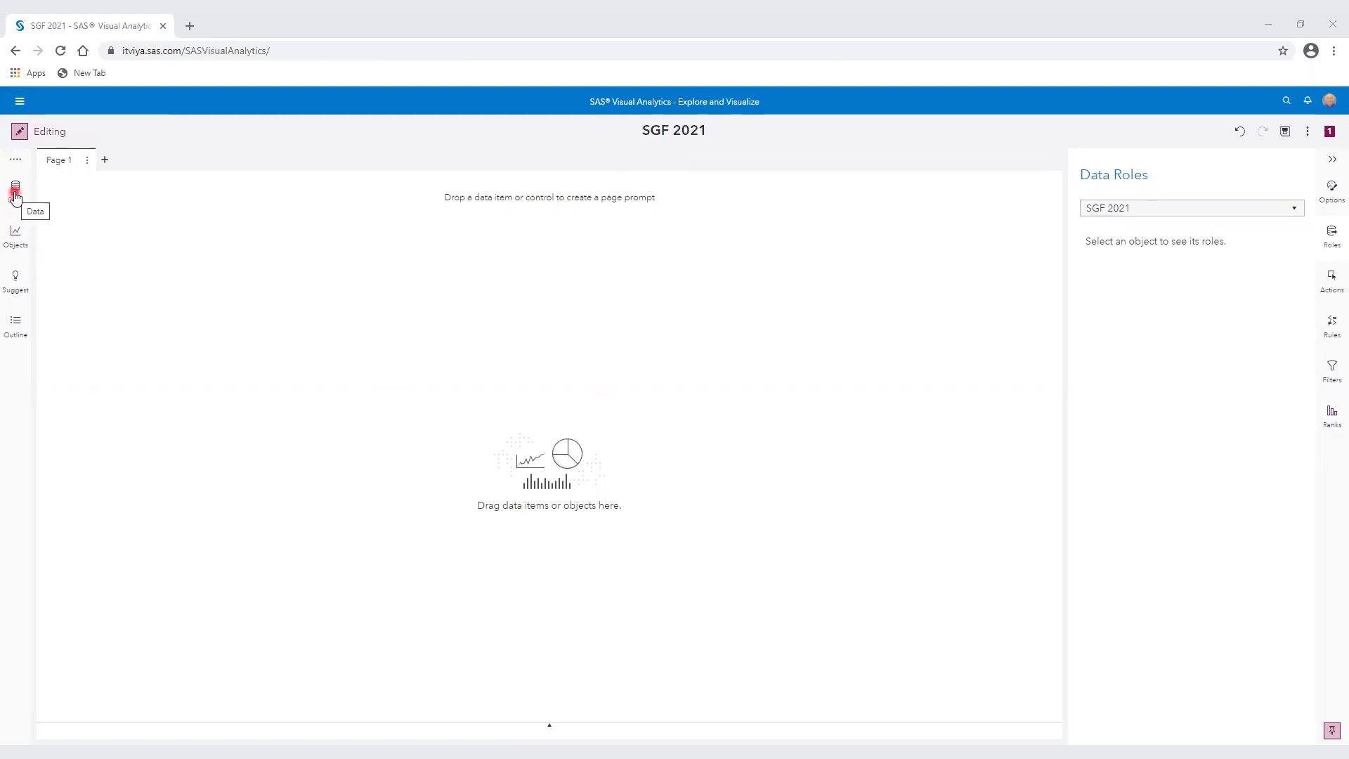
Step: Display the data items of the CARS data source and examine its categories and measures
{"action": "left_click", "coordinate": [15, 193]}
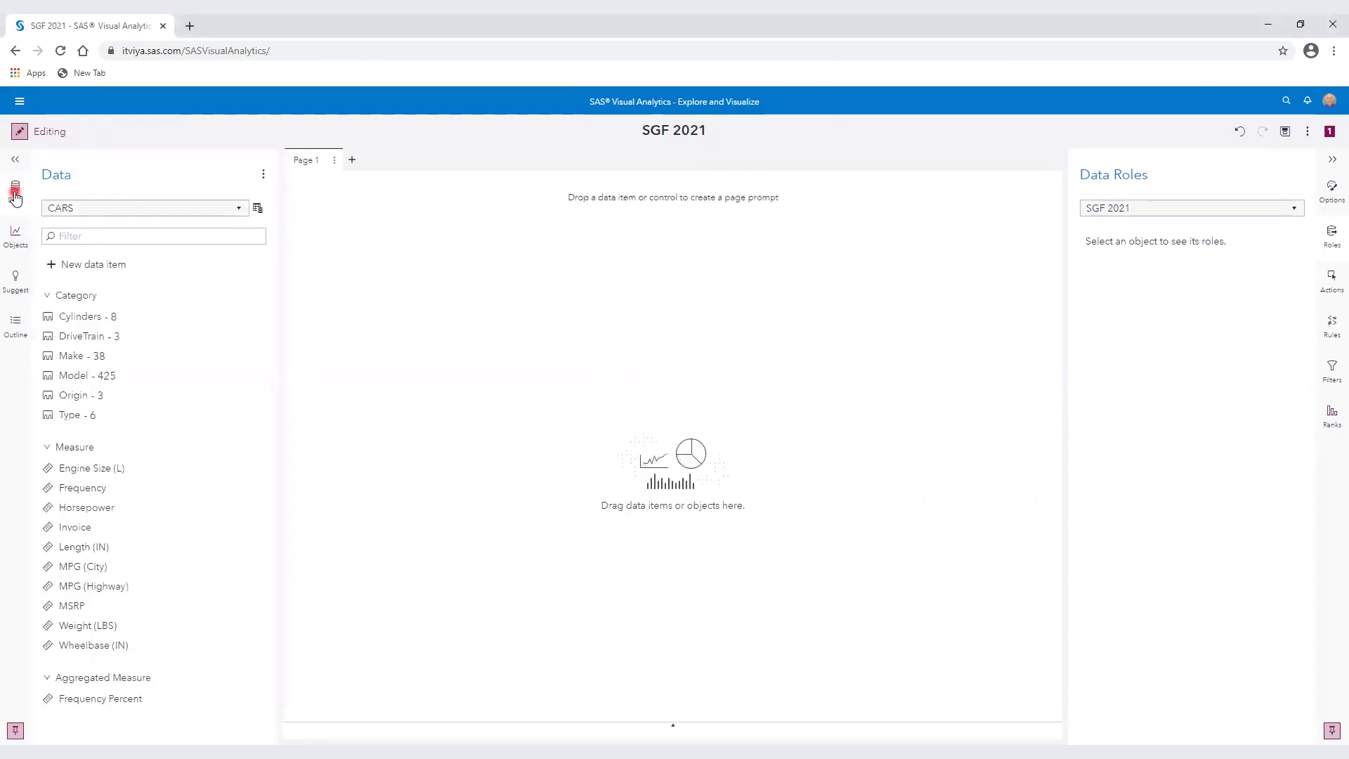
{"action": "left_click", "coordinate": [111, 208]}
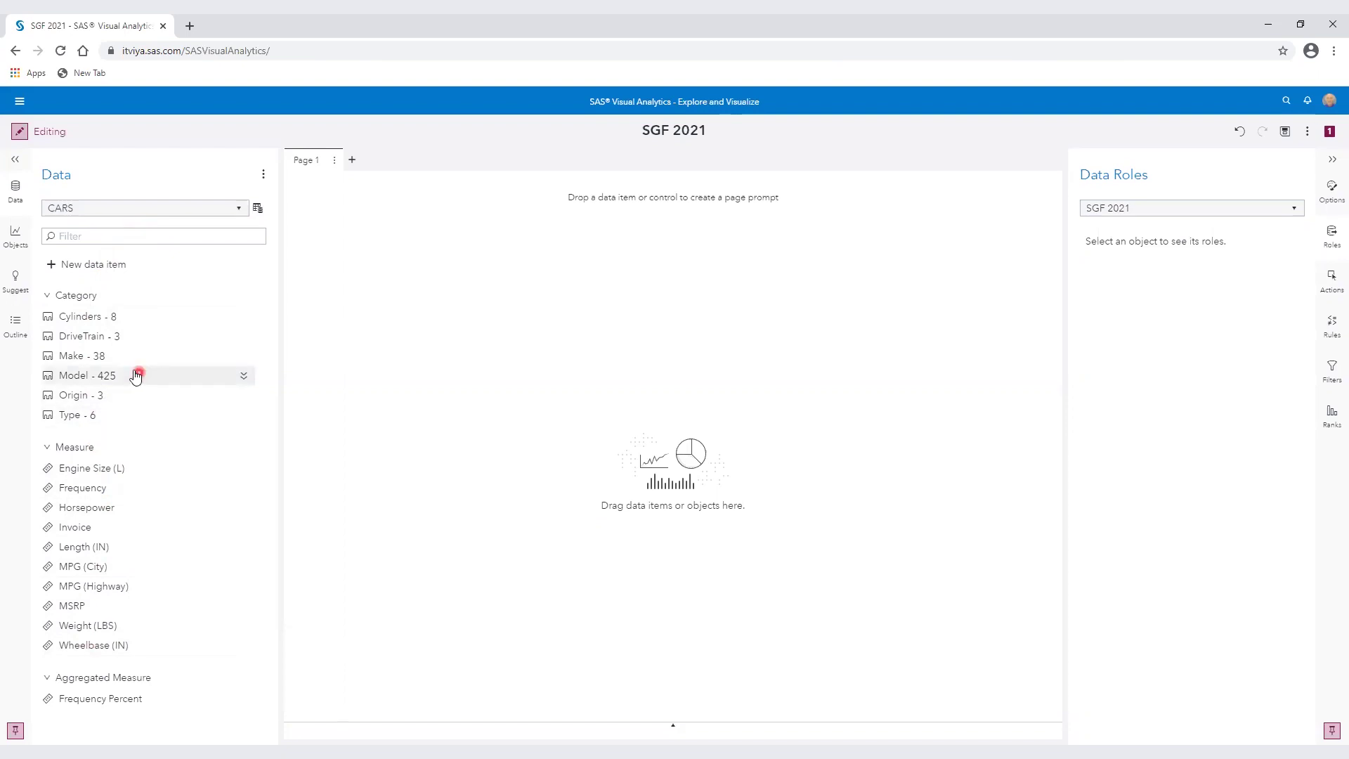
{"action": "mouse_move", "coordinate": [84, 321]}
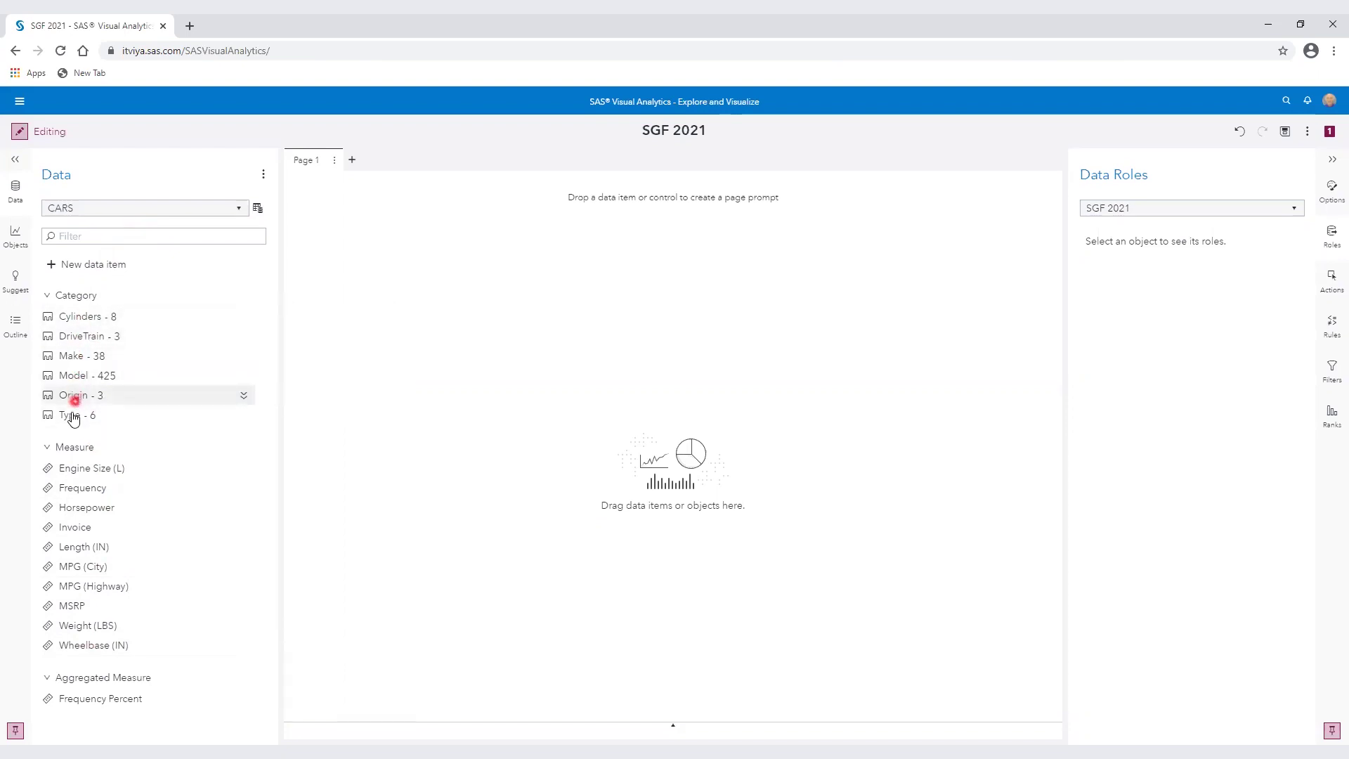
{"action": "mouse_move", "coordinate": [71, 420]}
{"action": "mouse_move", "coordinate": [126, 399]}
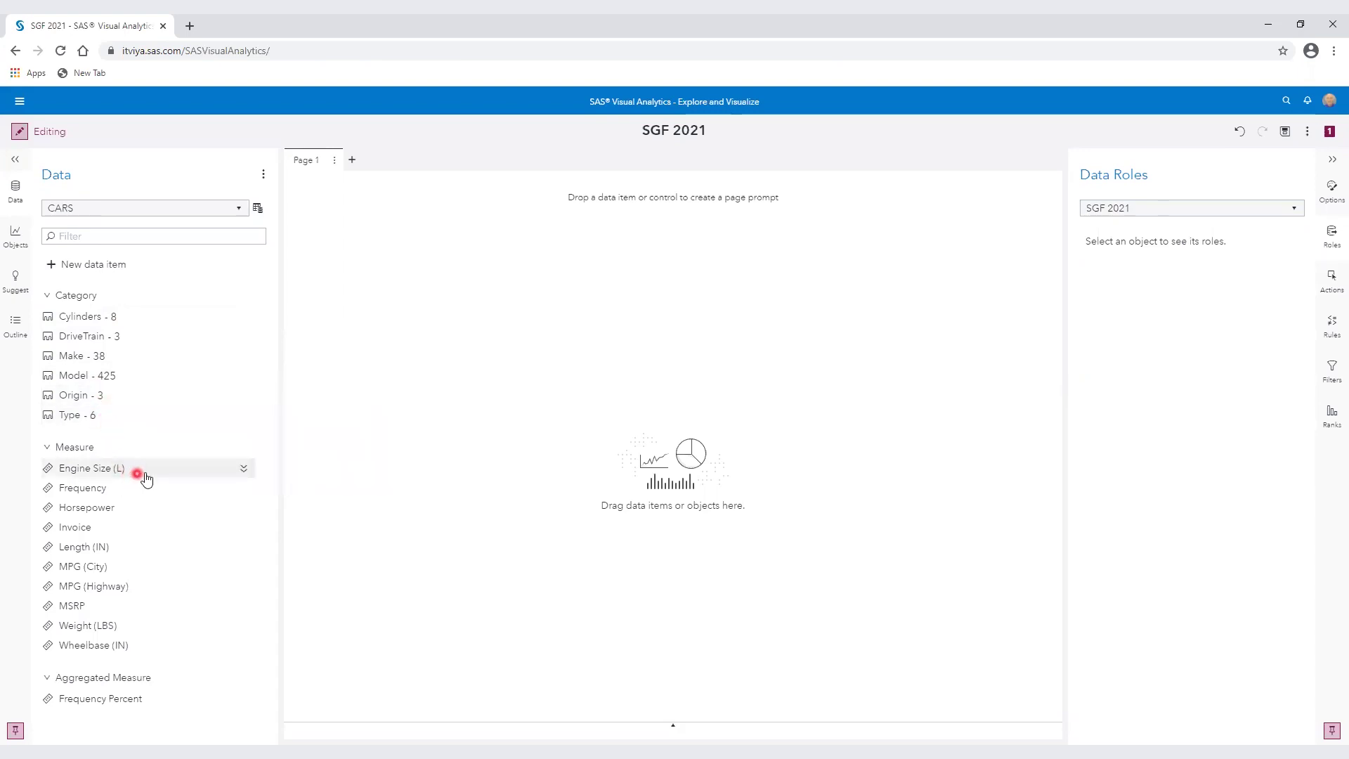
{"action": "mouse_move", "coordinate": [147, 477]}
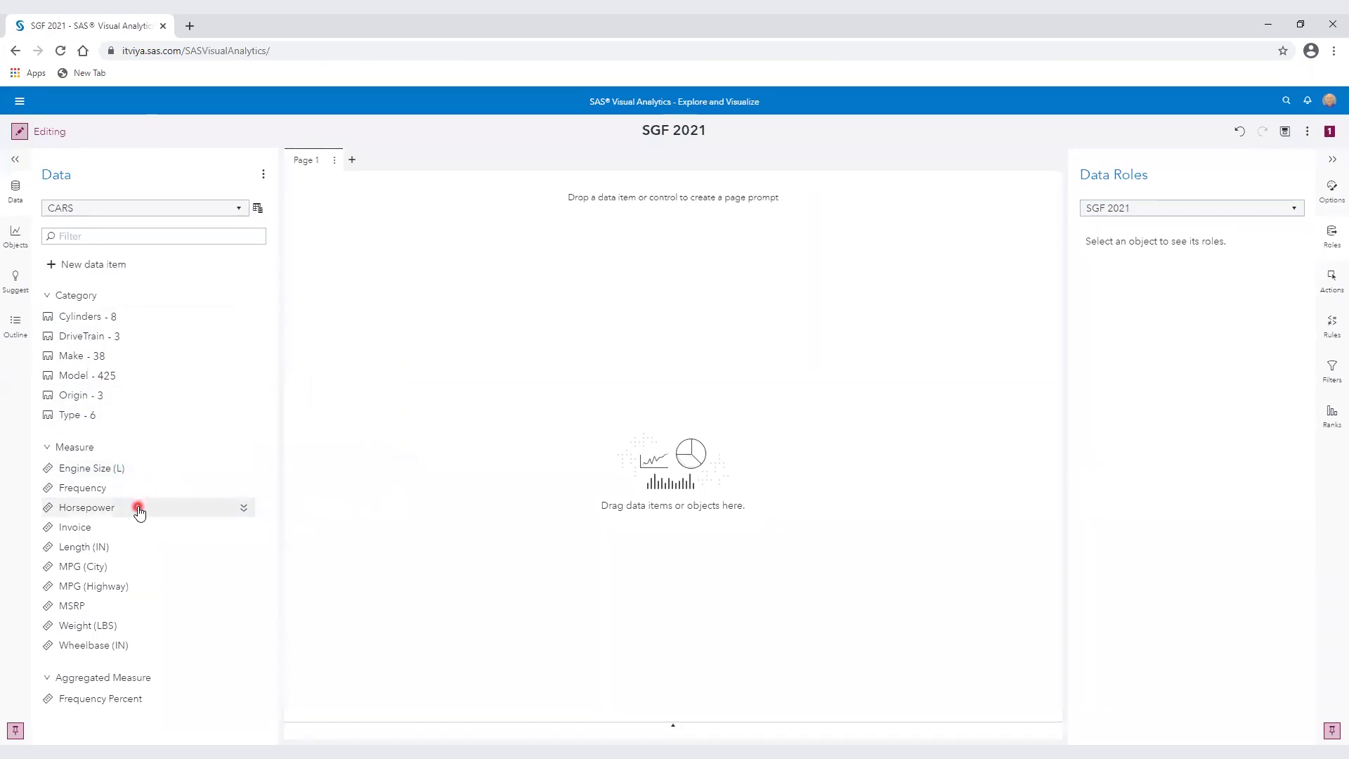
{"action": "mouse_move", "coordinate": [139, 531]}
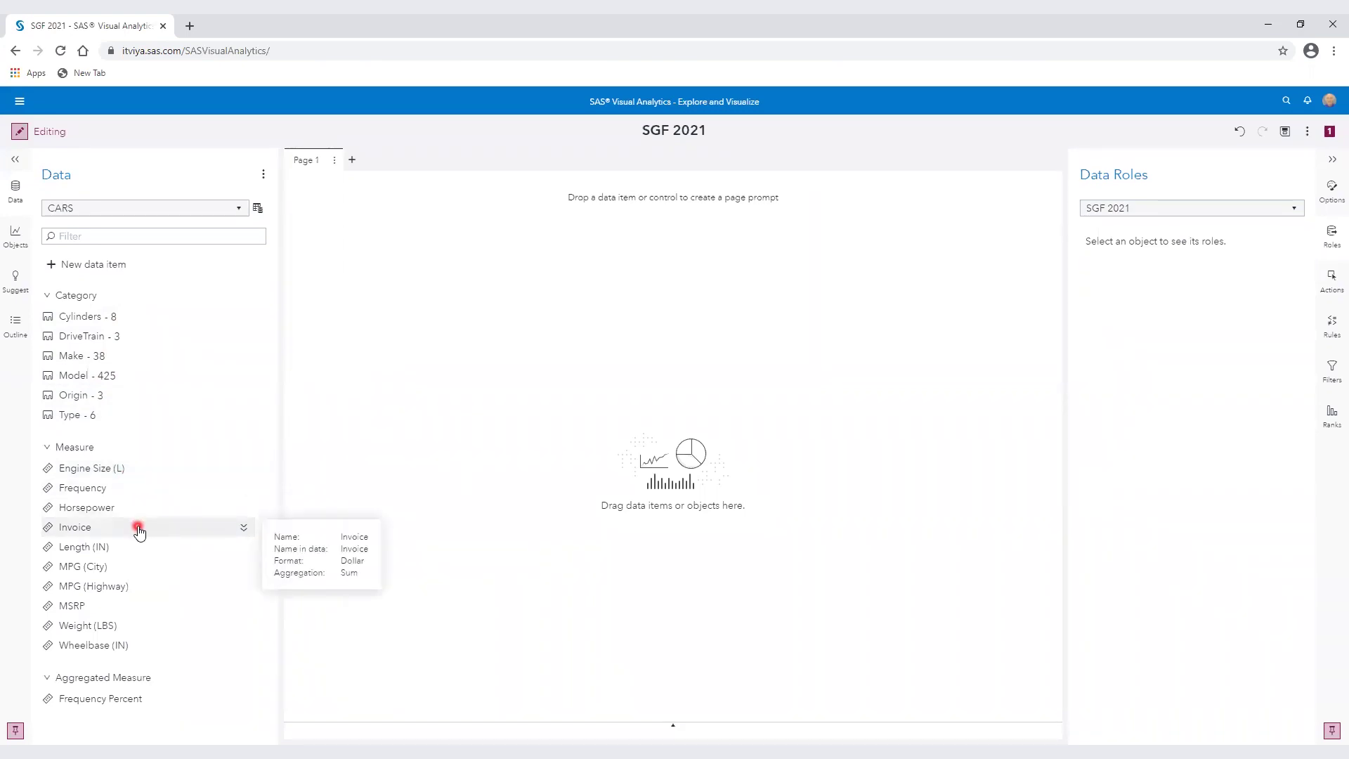
{"action": "mouse_move", "coordinate": [135, 559]}
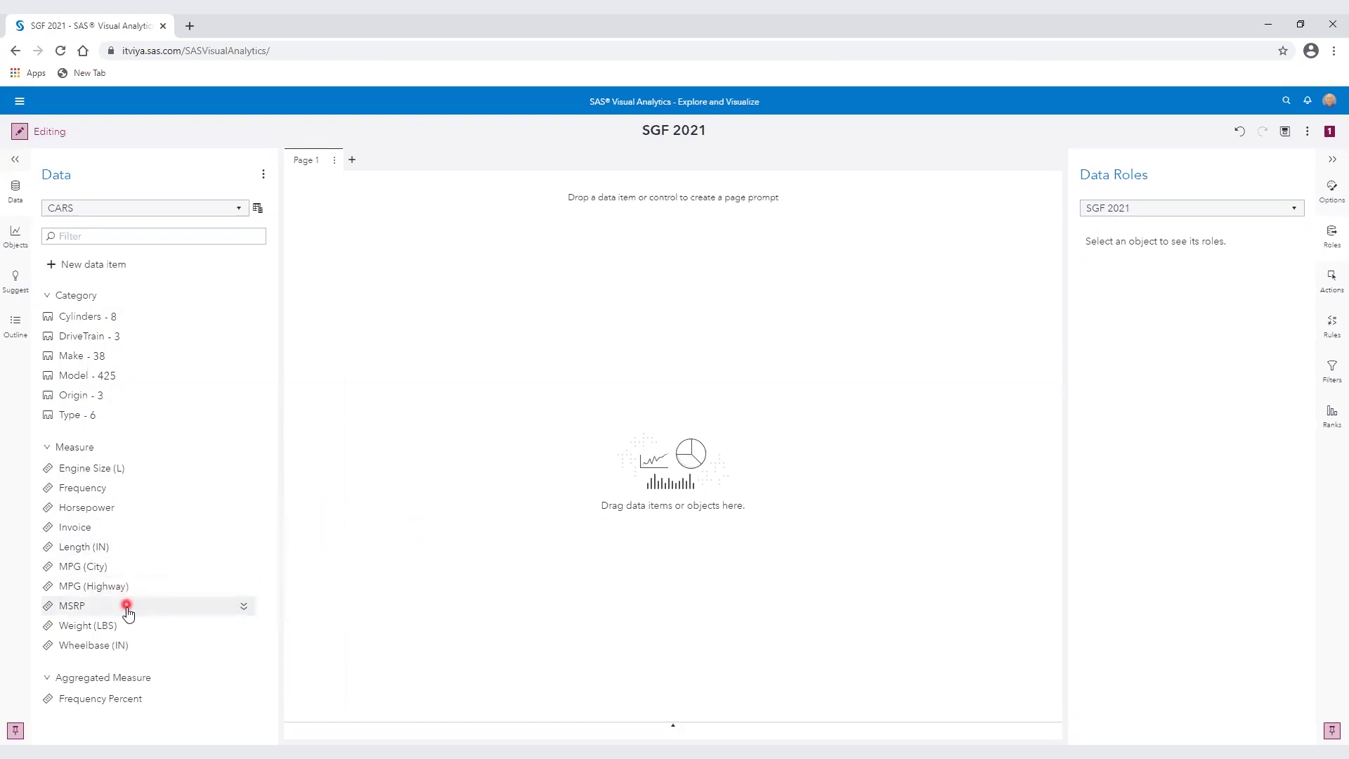
{"action": "mouse_move", "coordinate": [137, 627]}
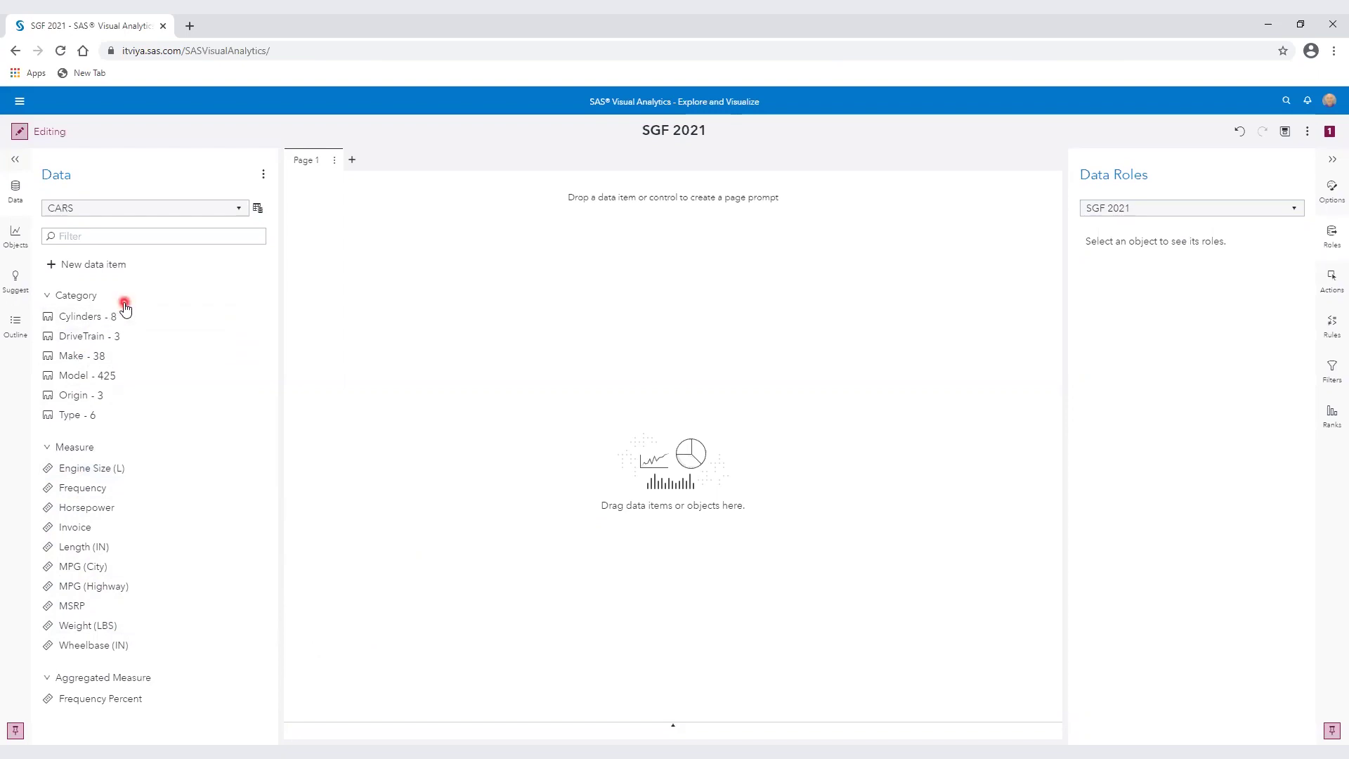
{"action": "mouse_move", "coordinate": [125, 315]}
Step: View the measure details of CARS and examine the statistics and distributions of Horsepower and Invoice
{"action": "left_click", "coordinate": [260, 211]}
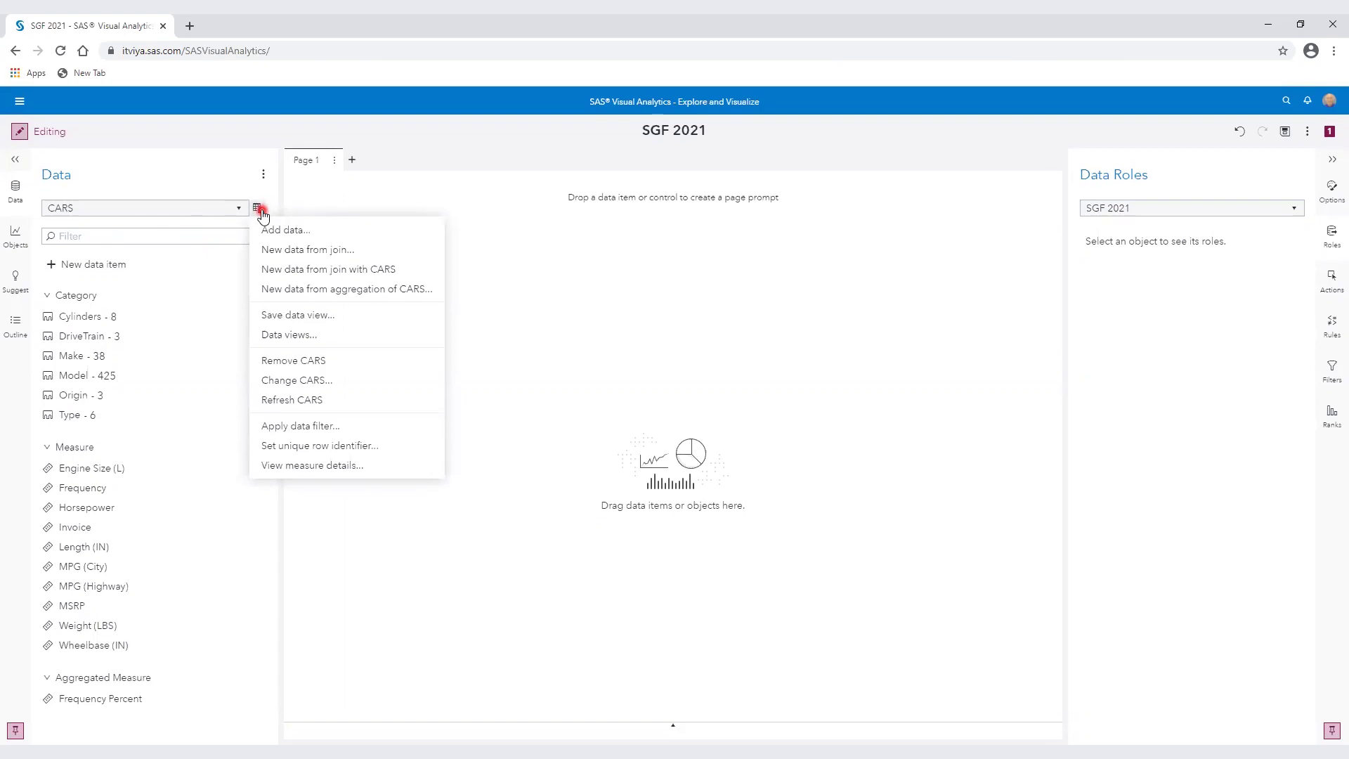
{"action": "left_click", "coordinate": [369, 255]}
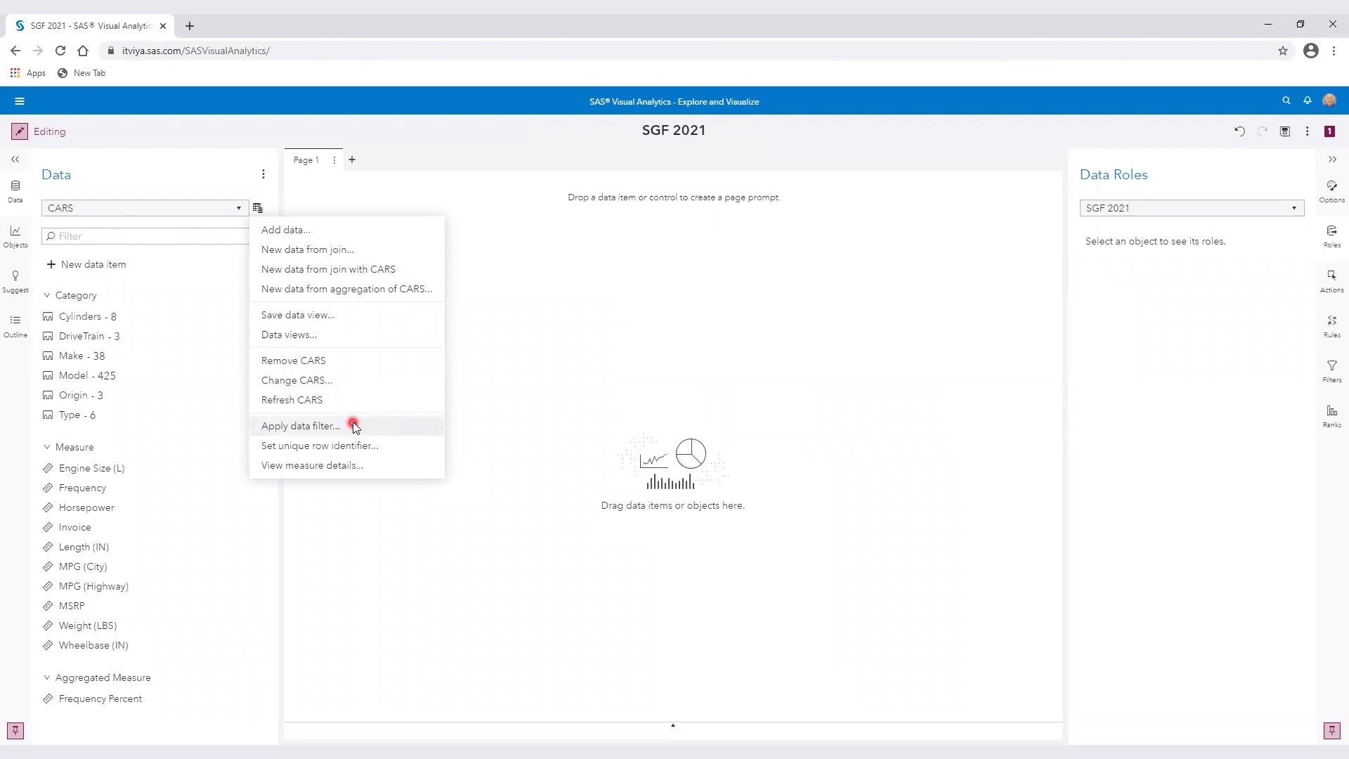
{"action": "left_click", "coordinate": [378, 466]}
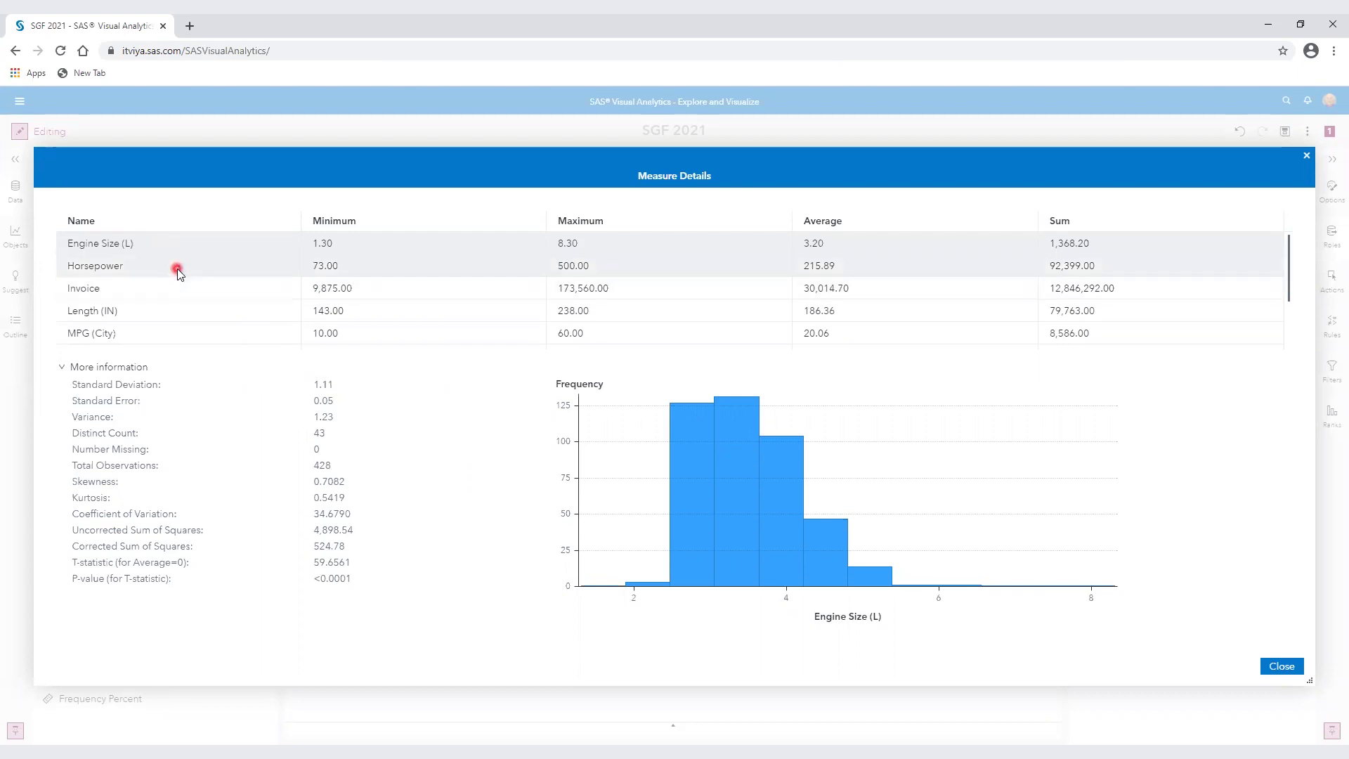
{"action": "left_click", "coordinate": [178, 271]}
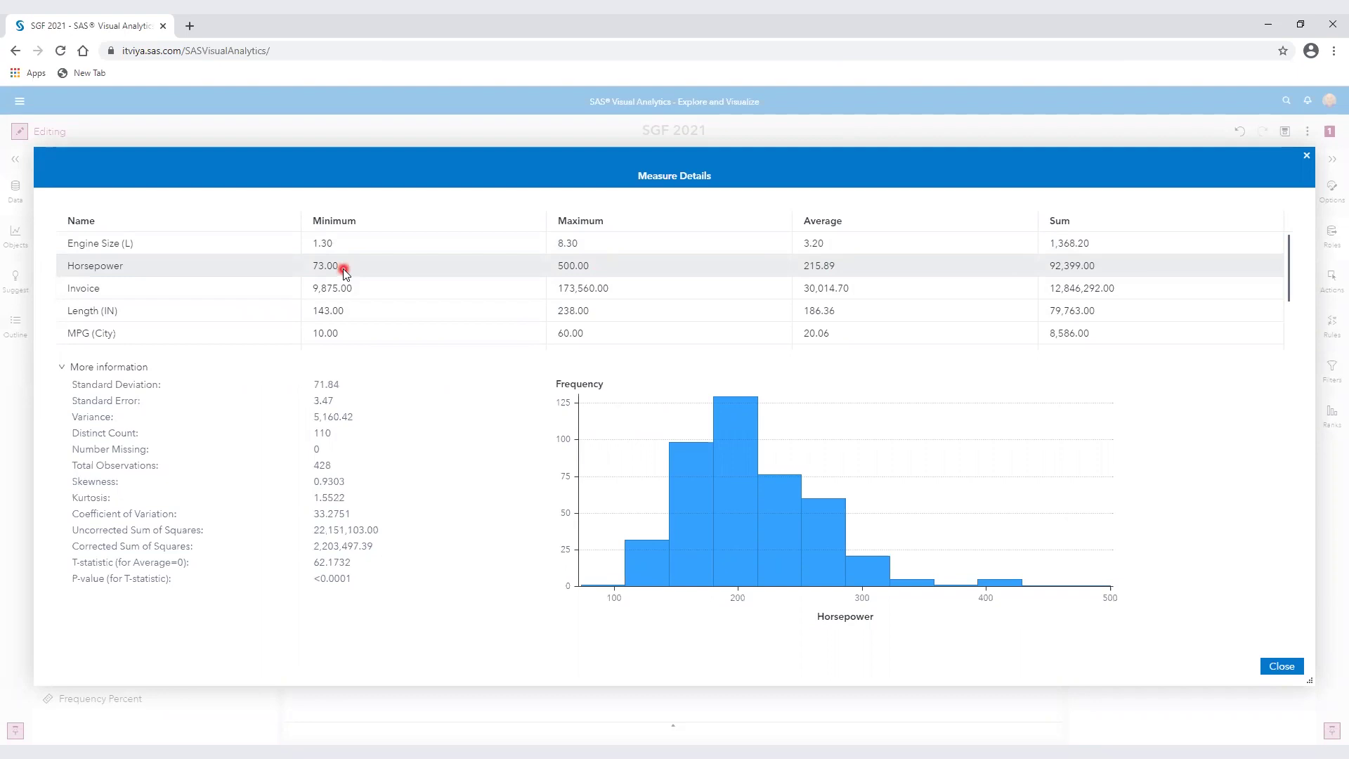
{"action": "left_click", "coordinate": [361, 293]}
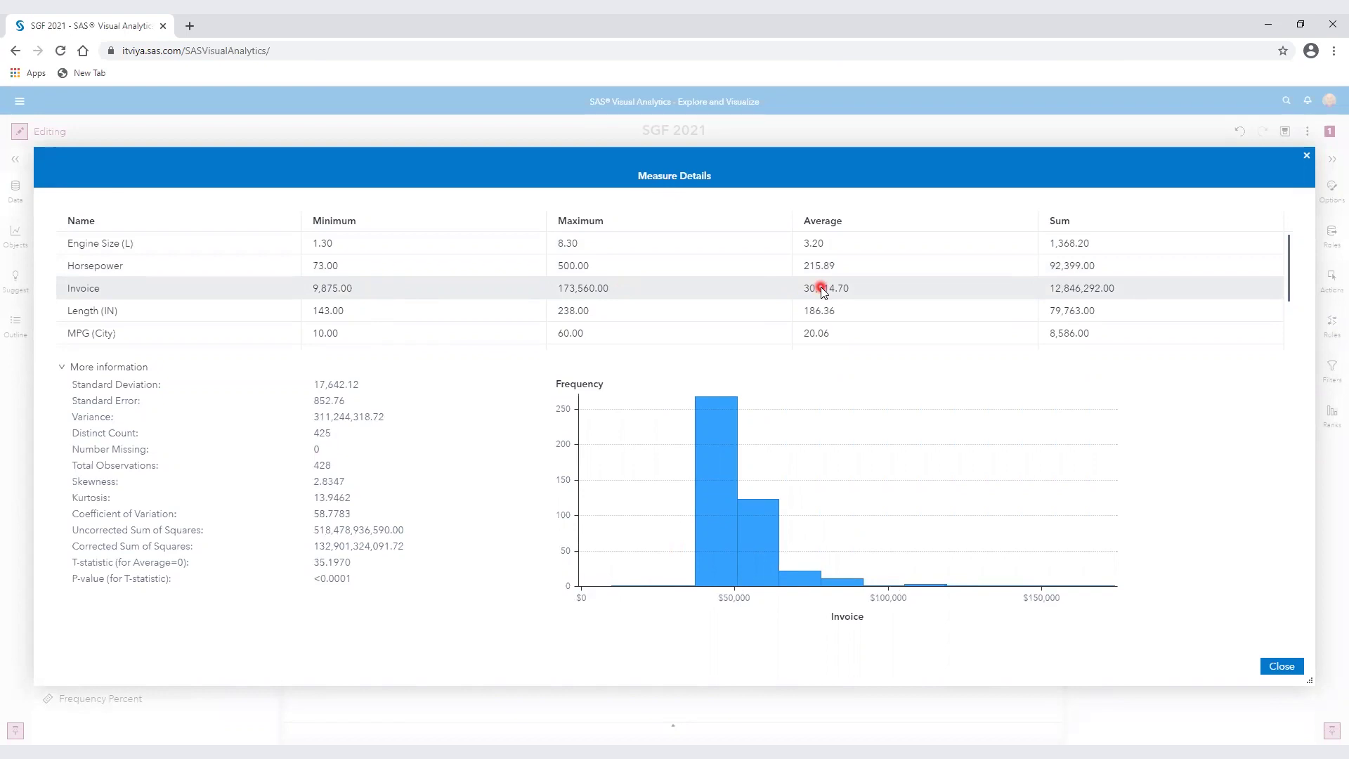
{"action": "scroll", "coordinate": [529, 332], "scroll_direction": "down", "scroll_amount": 2}
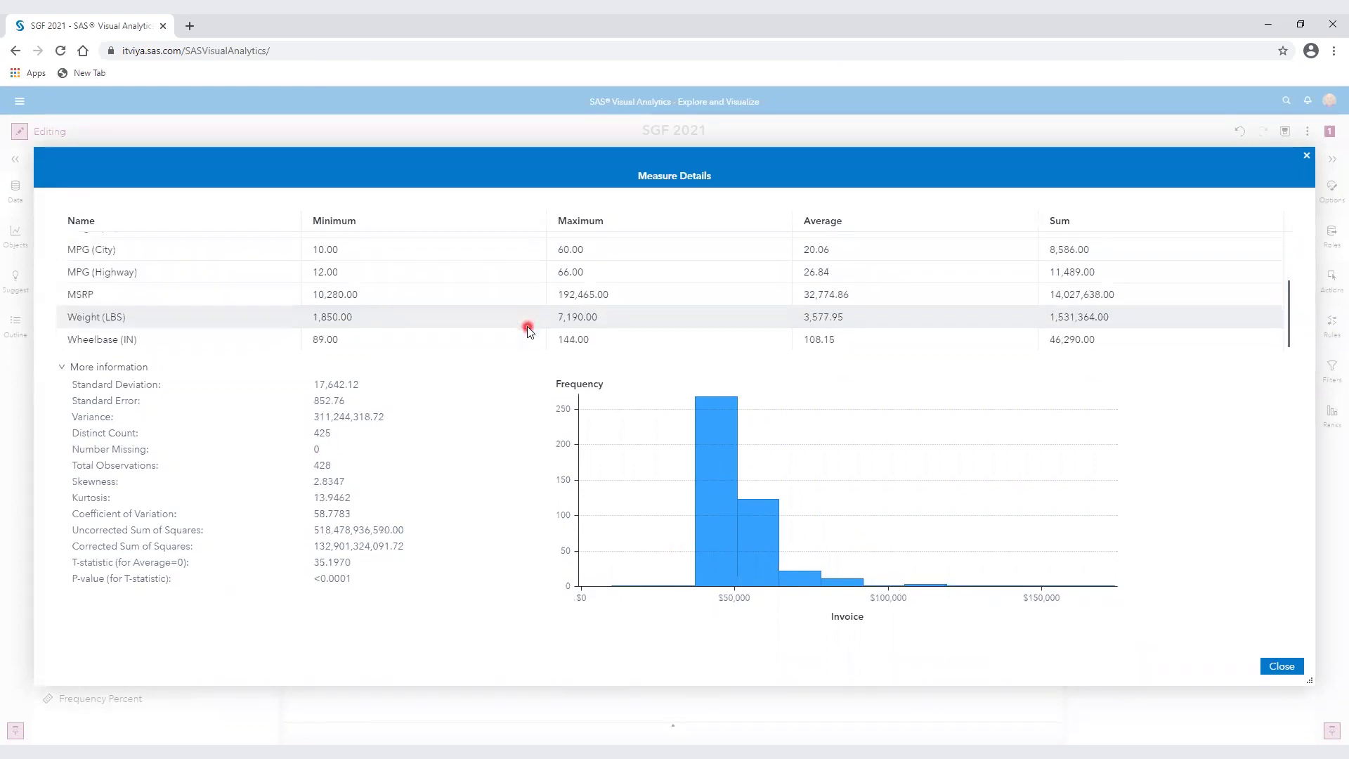
{"action": "scroll", "coordinate": [526, 337], "scroll_direction": "up", "scroll_amount": 2}
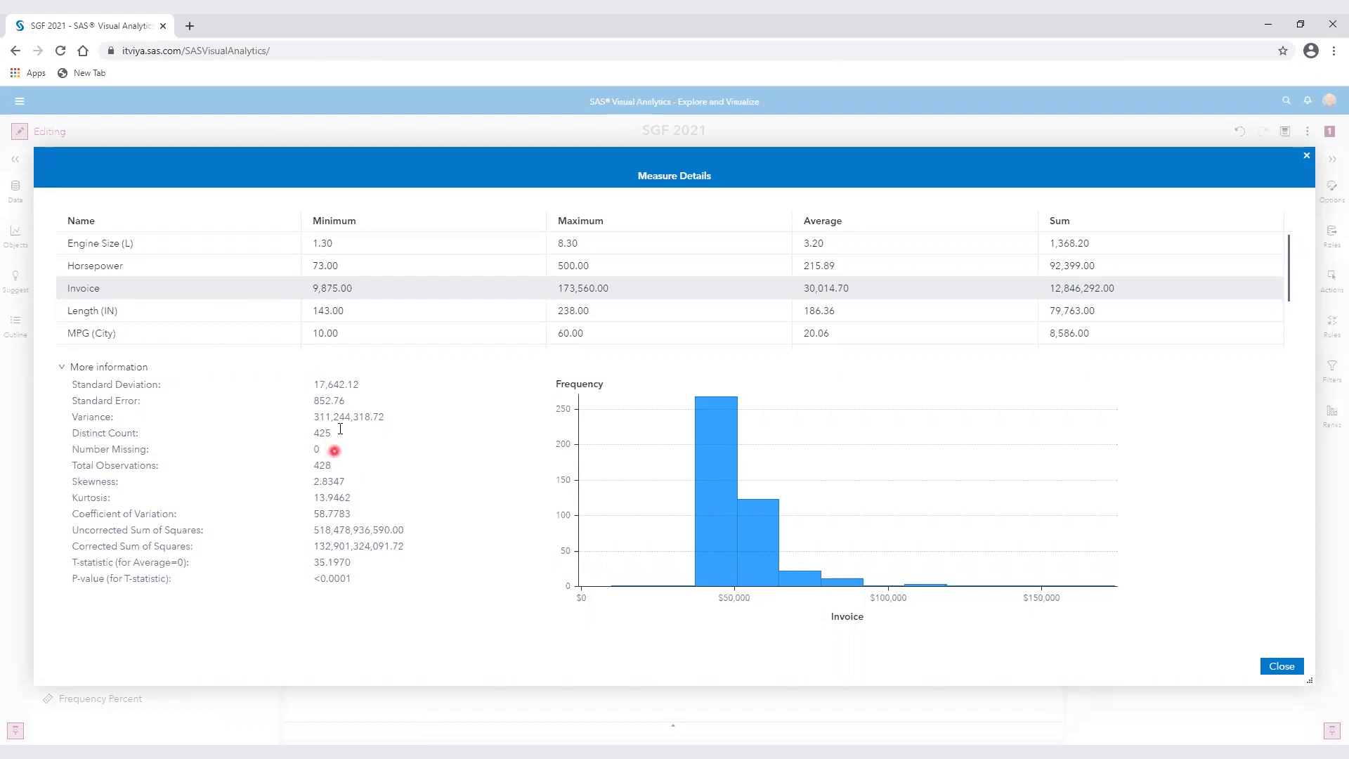
{"action": "scroll", "coordinate": [354, 327], "scroll_direction": "down", "scroll_amount": 2}
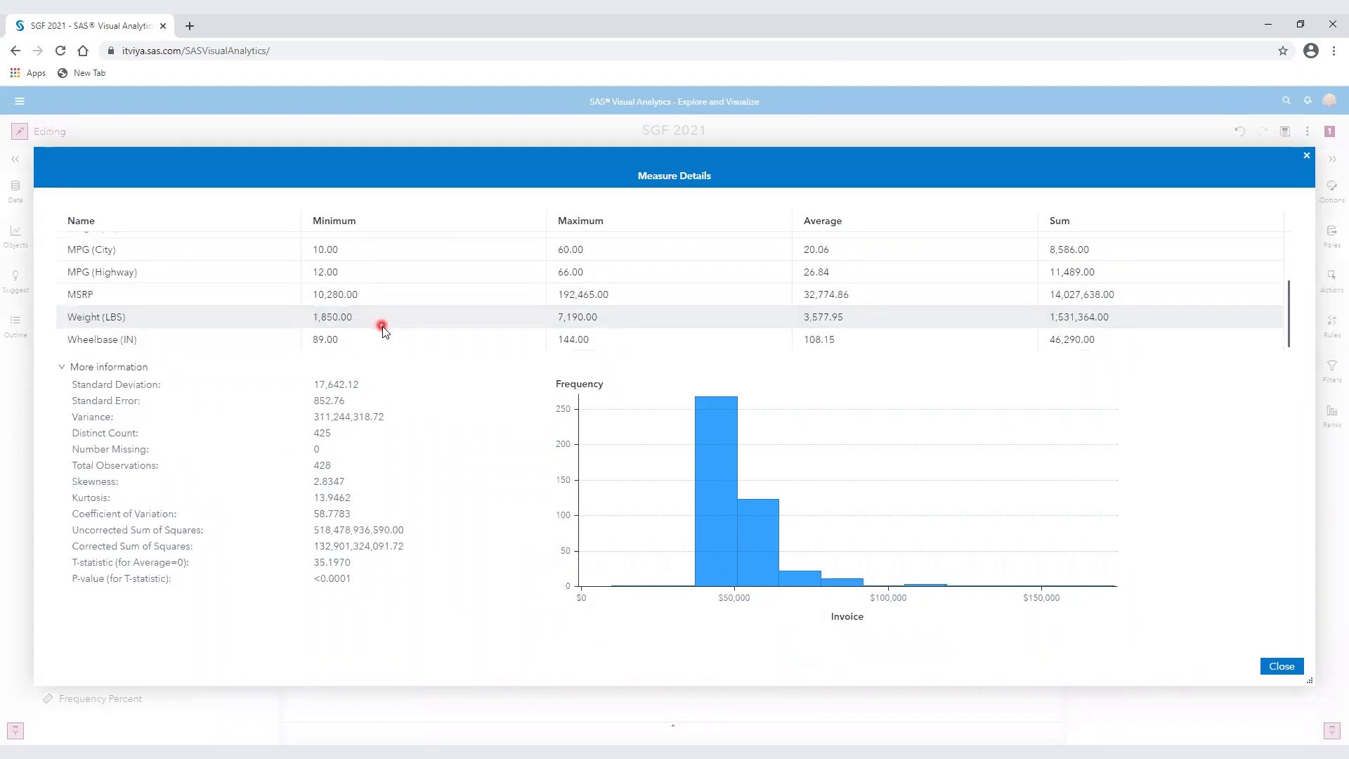
{"action": "scroll", "coordinate": [385, 326], "scroll_direction": "up", "scroll_amount": 1}
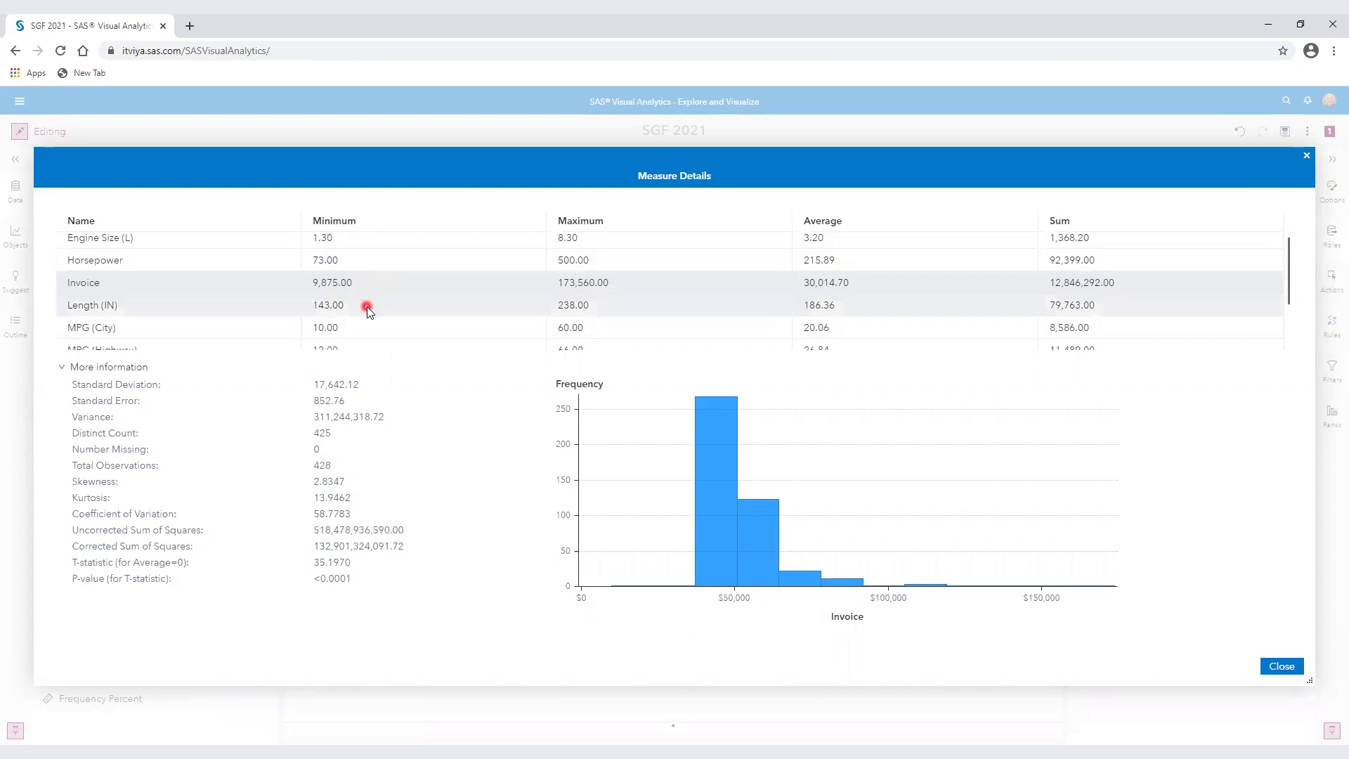
{"action": "scroll", "coordinate": [367, 306], "scroll_direction": "down", "scroll_amount": 3}
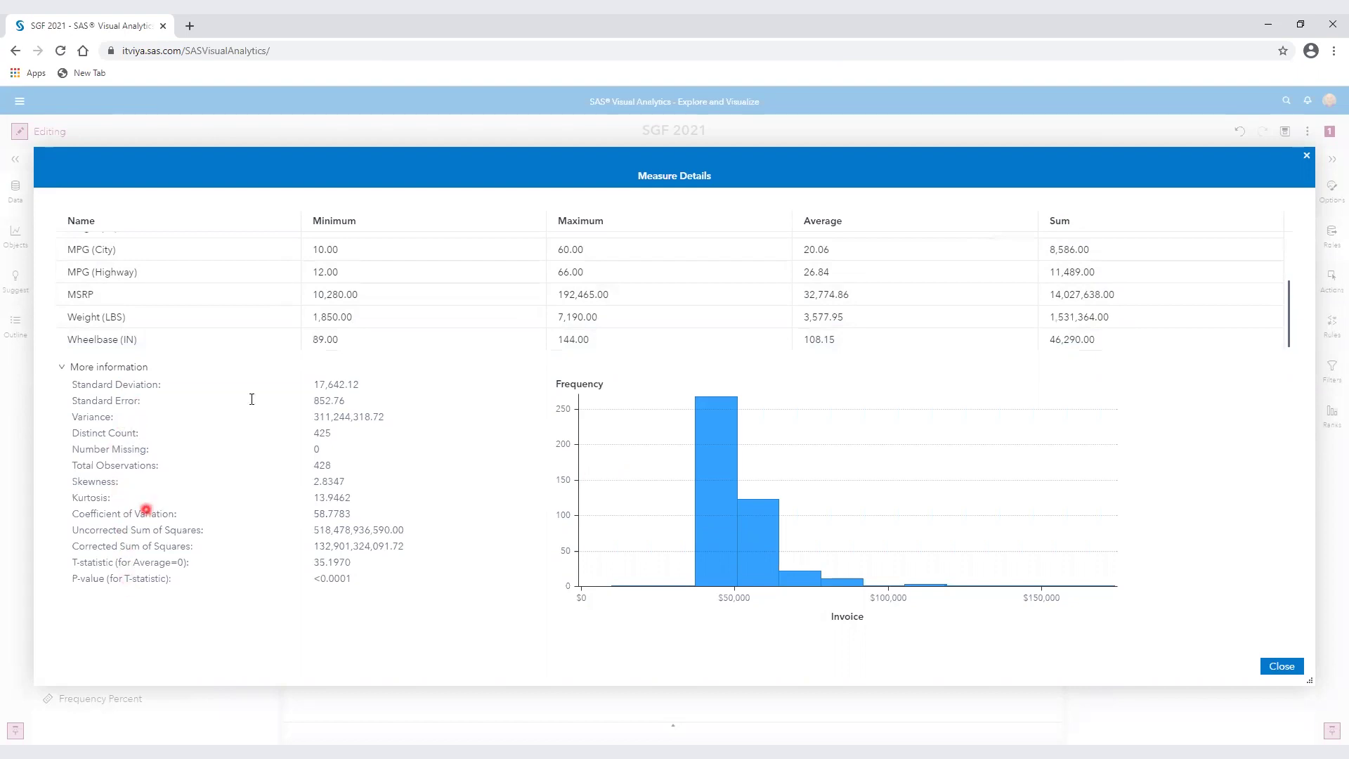
Step: Examine the statistics and distributions of Weight (LBS) and MSRP, and close the measure details
{"action": "left_click", "coordinate": [223, 317]}
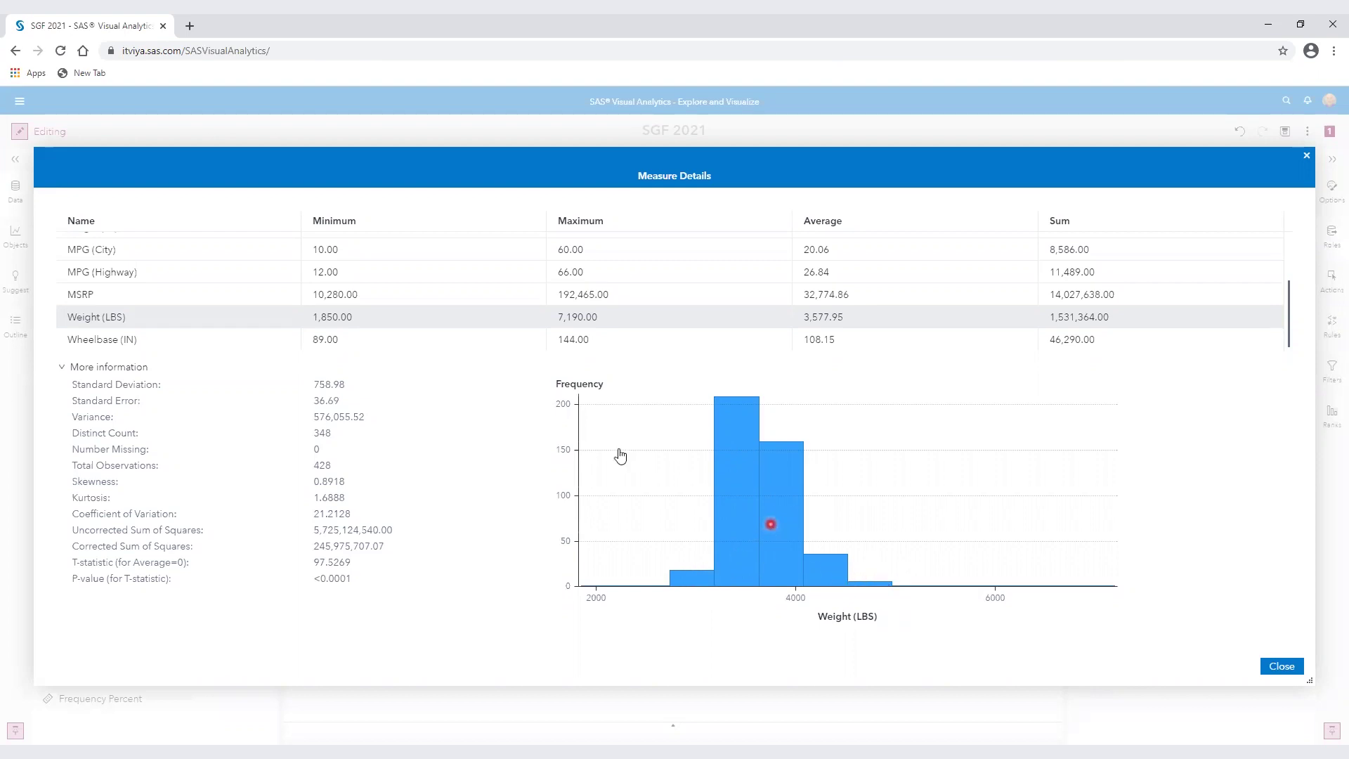
{"action": "left_click", "coordinate": [360, 295]}
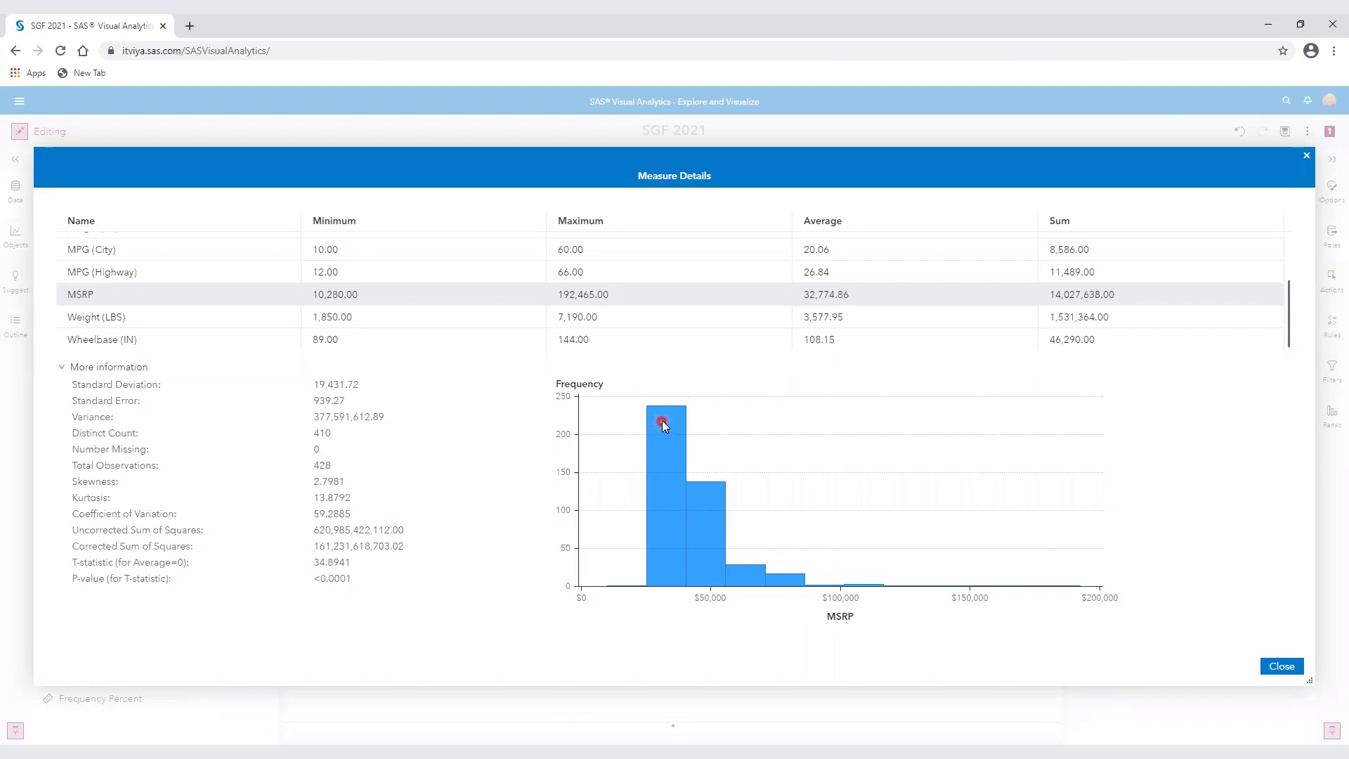
{"action": "scroll", "coordinate": [446, 256], "scroll_direction": "up", "scroll_amount": 3}
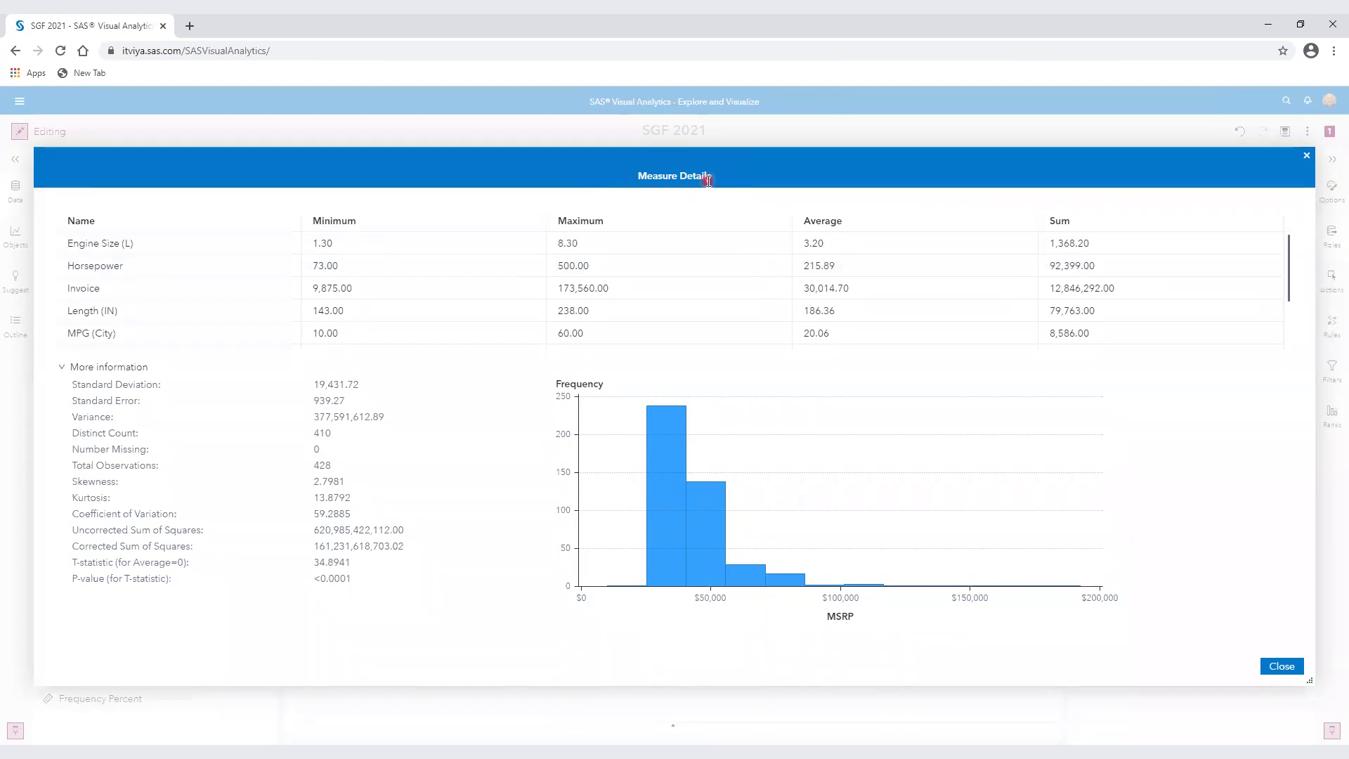
{"action": "left_click", "coordinate": [1296, 667]}
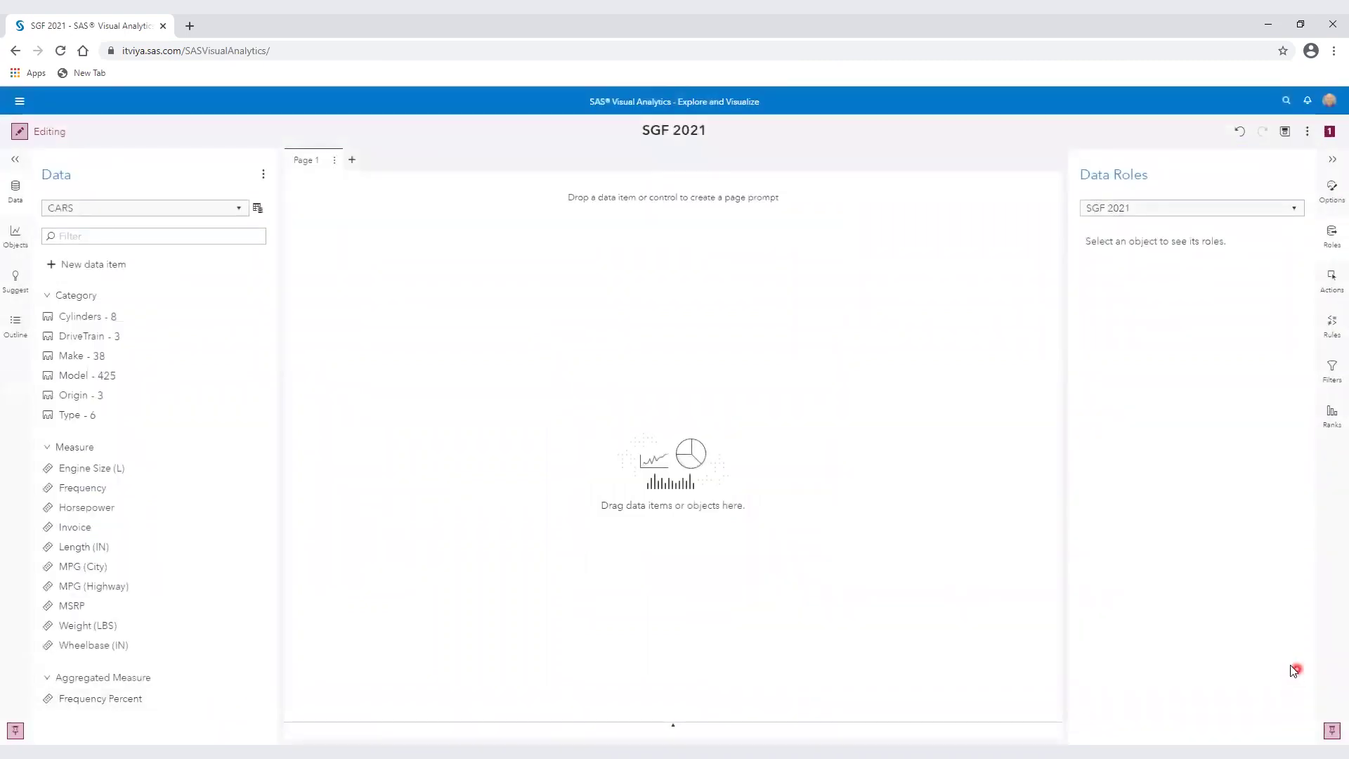
Step: Review the CARS data items again, inspecting the properties of Type, Wheelbase (IN) and Length (IN)
{"action": "left_click", "coordinate": [258, 209]}
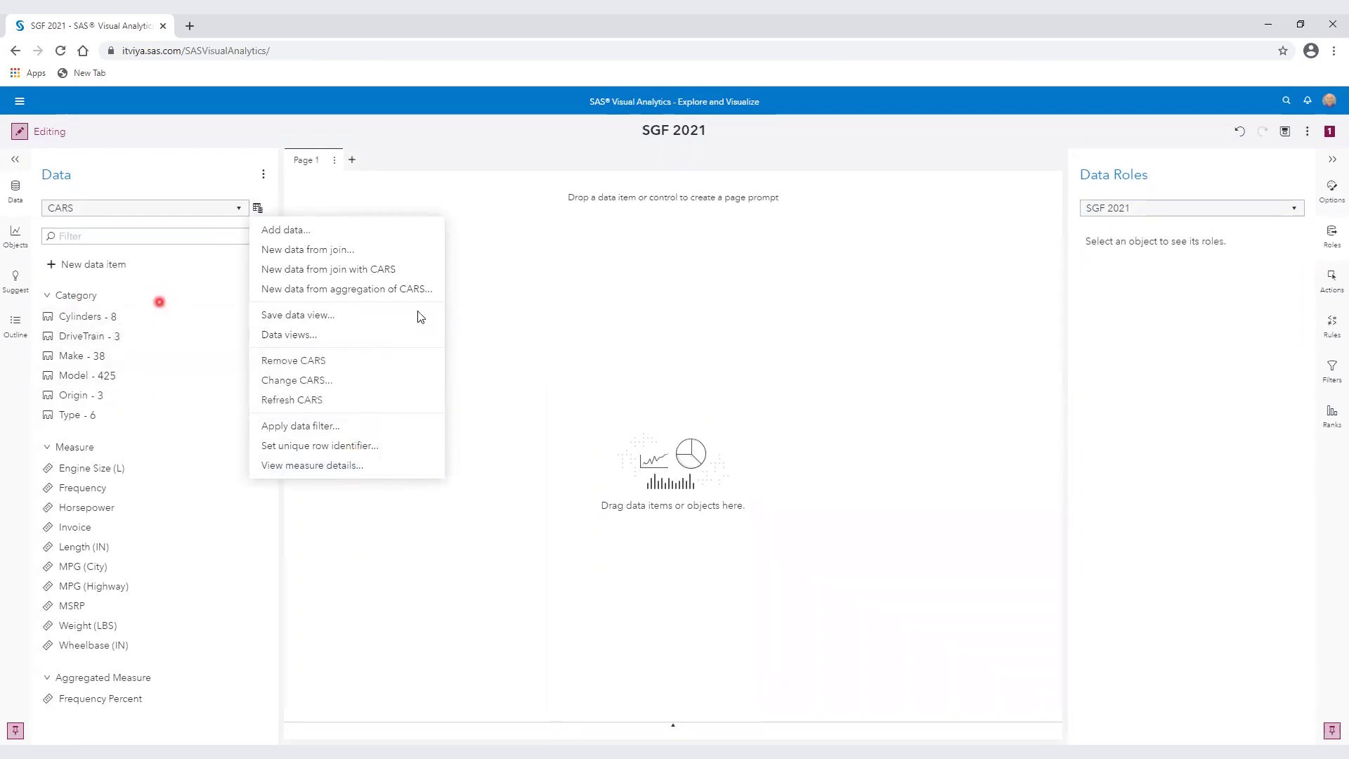
{"action": "left_click", "coordinate": [469, 310]}
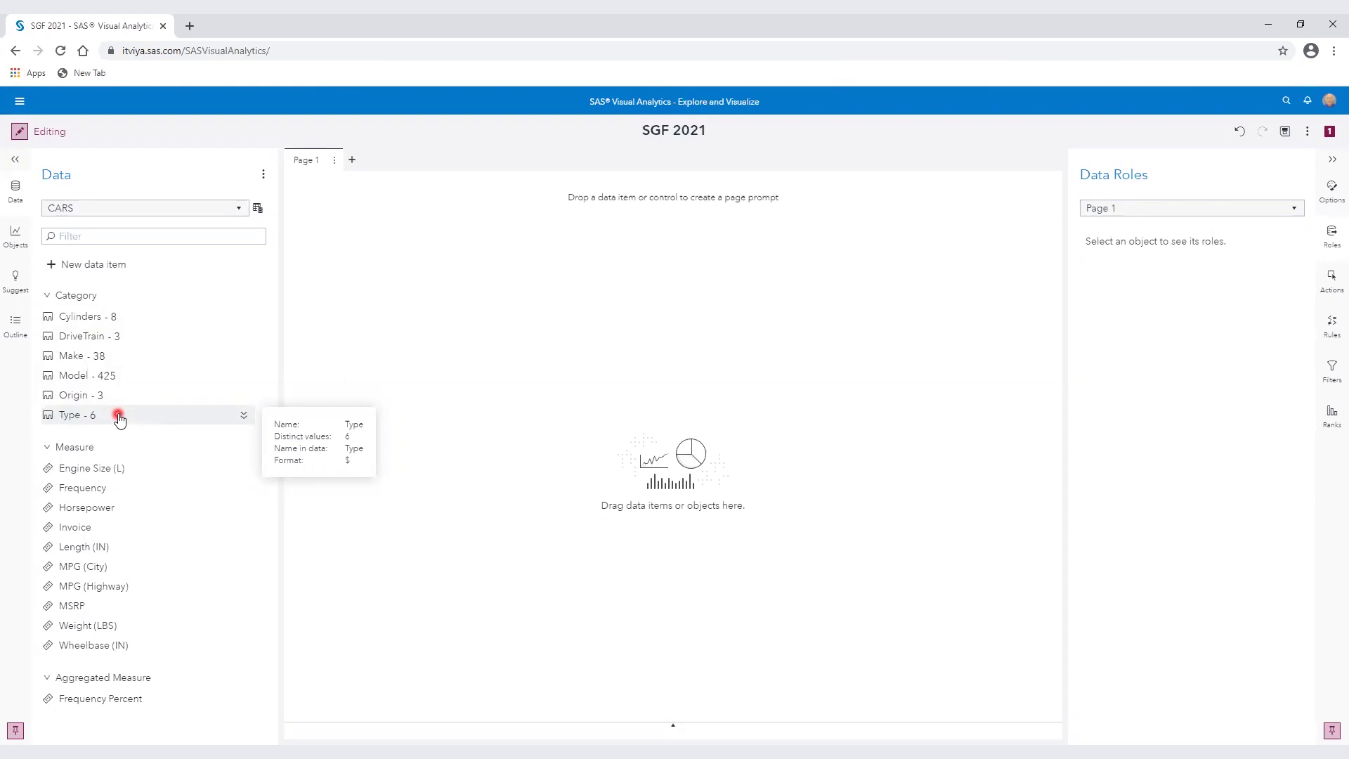
{"action": "mouse_move", "coordinate": [120, 397]}
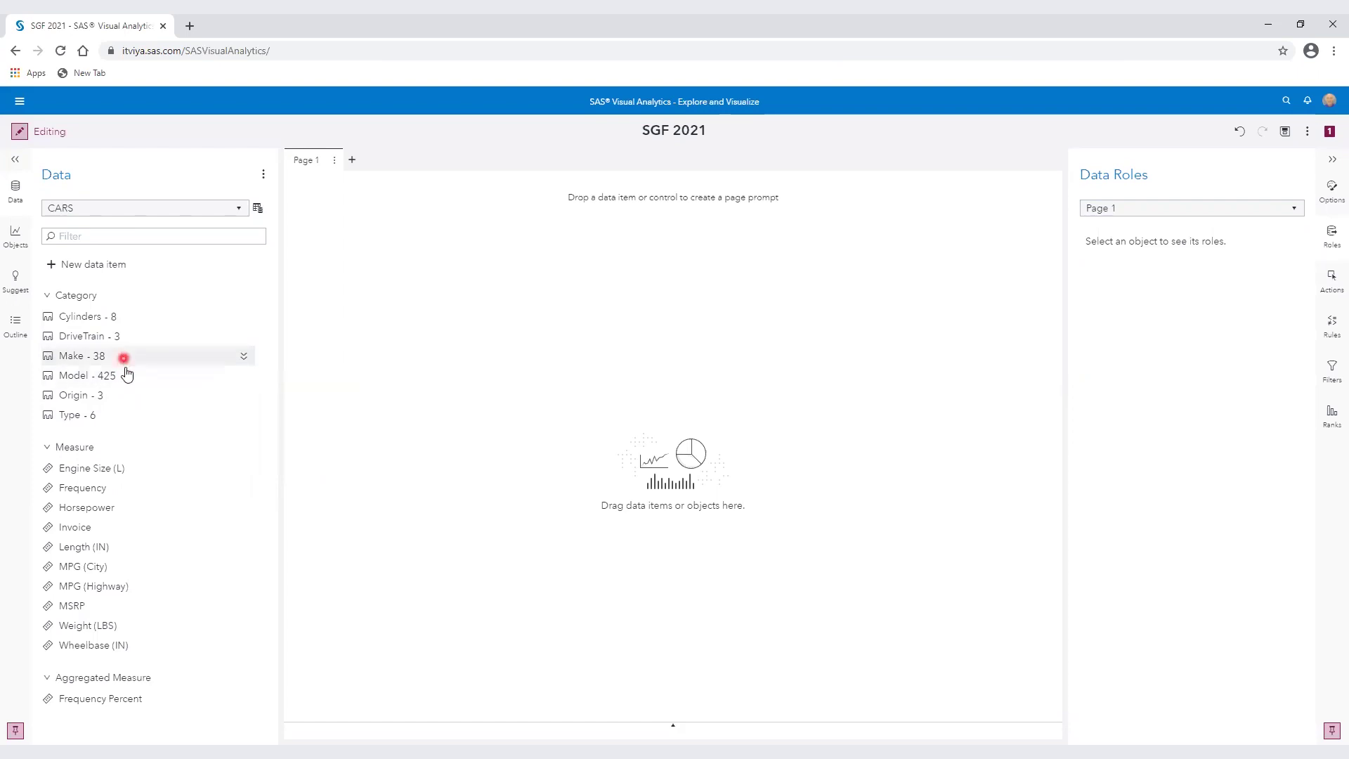
{"action": "mouse_move", "coordinate": [128, 362]}
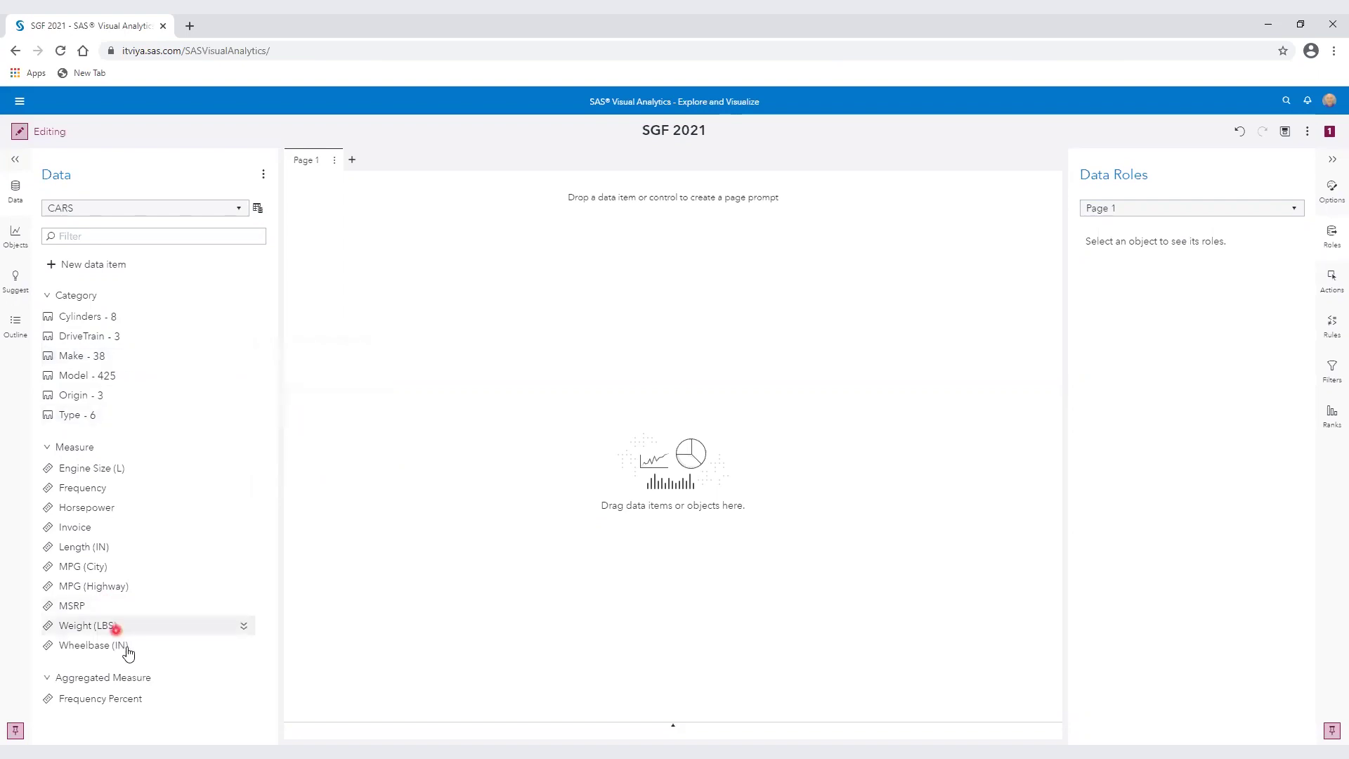
{"action": "mouse_move", "coordinate": [128, 651]}
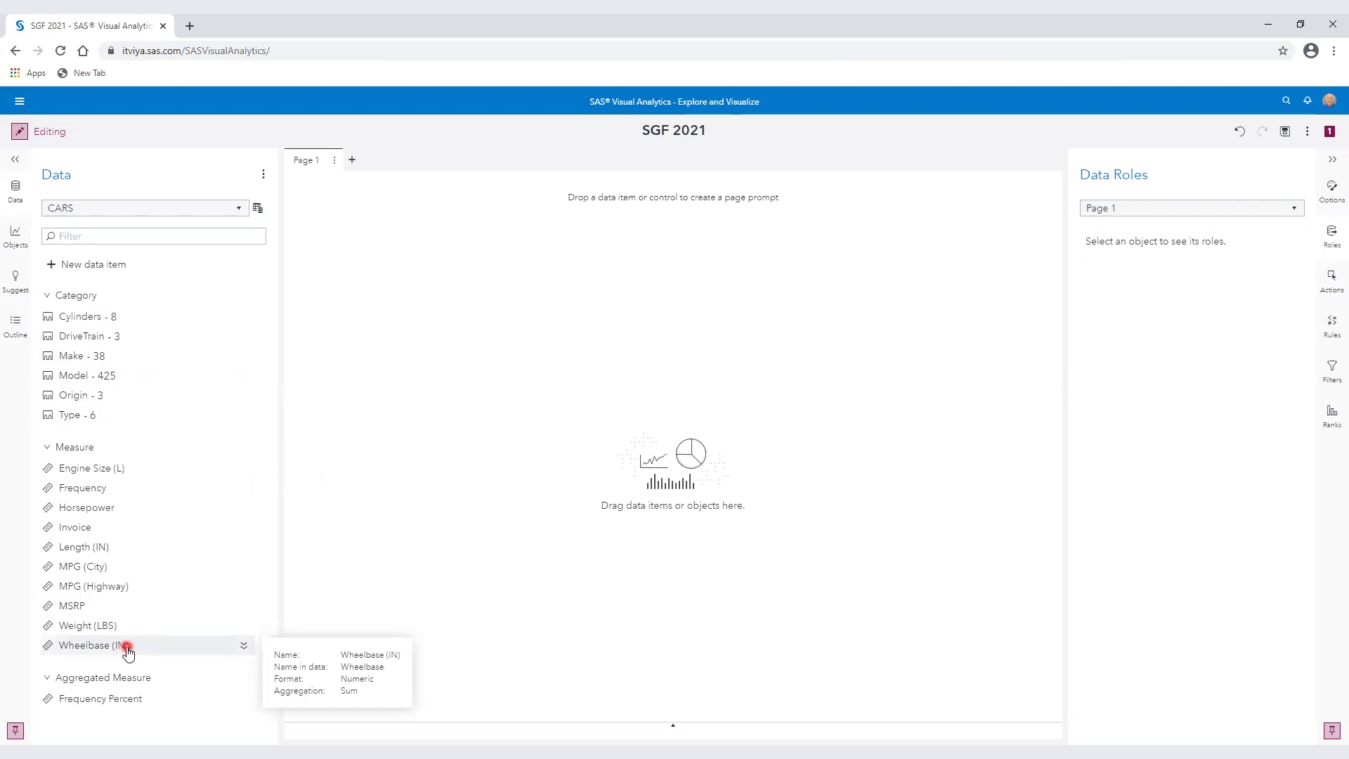
{"action": "mouse_move", "coordinate": [112, 552]}
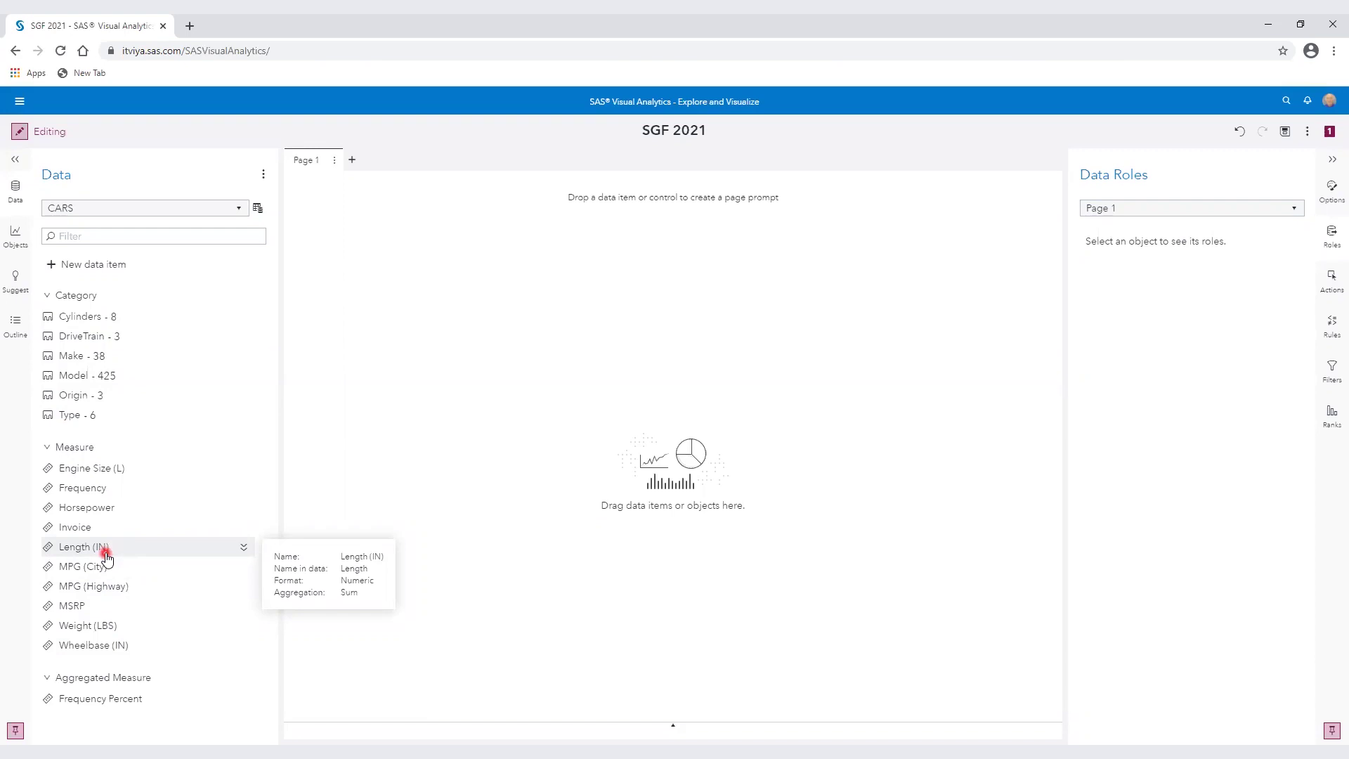
Step: Hide the Length (IN) and Wheelbase (IN) measures from the data items shown for CARS
{"action": "left_click", "coordinate": [264, 179]}
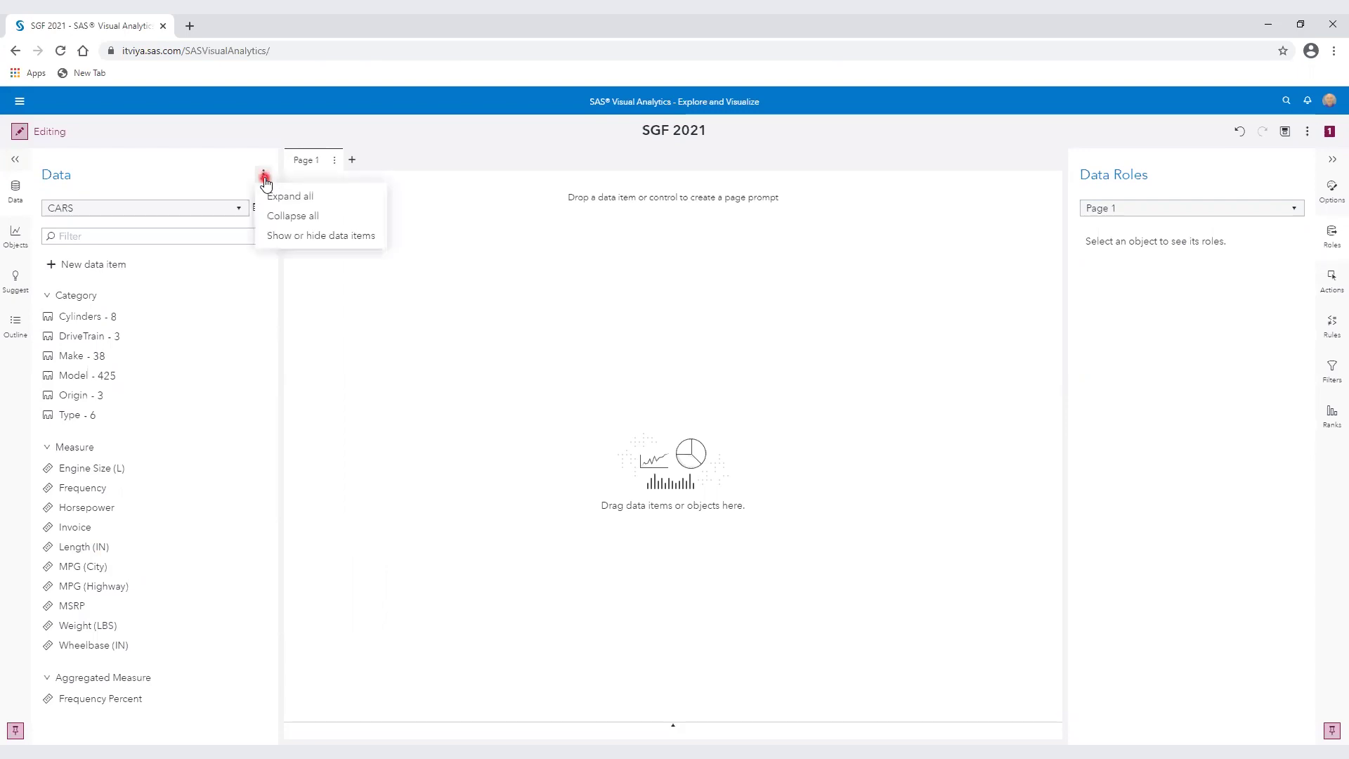
{"action": "left_click", "coordinate": [326, 239]}
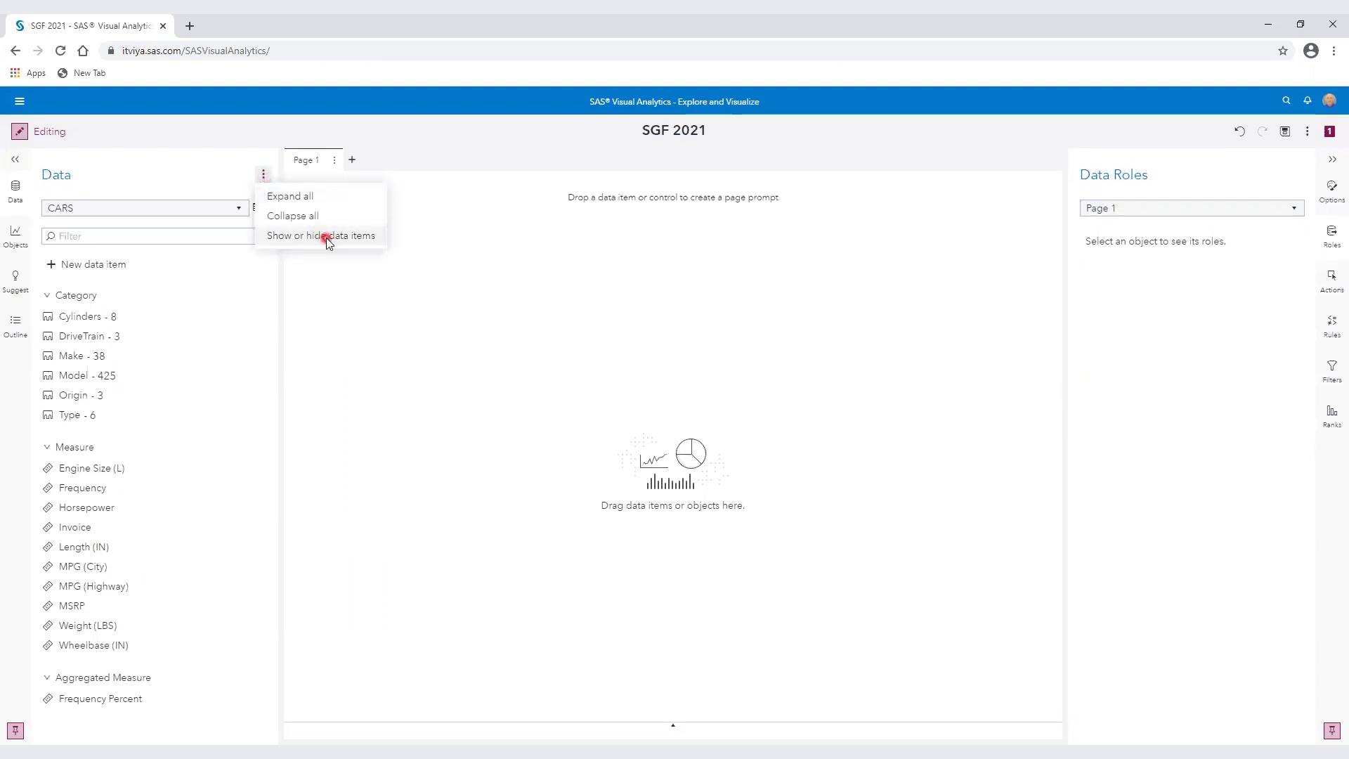
{"action": "left_click", "coordinate": [286, 239]}
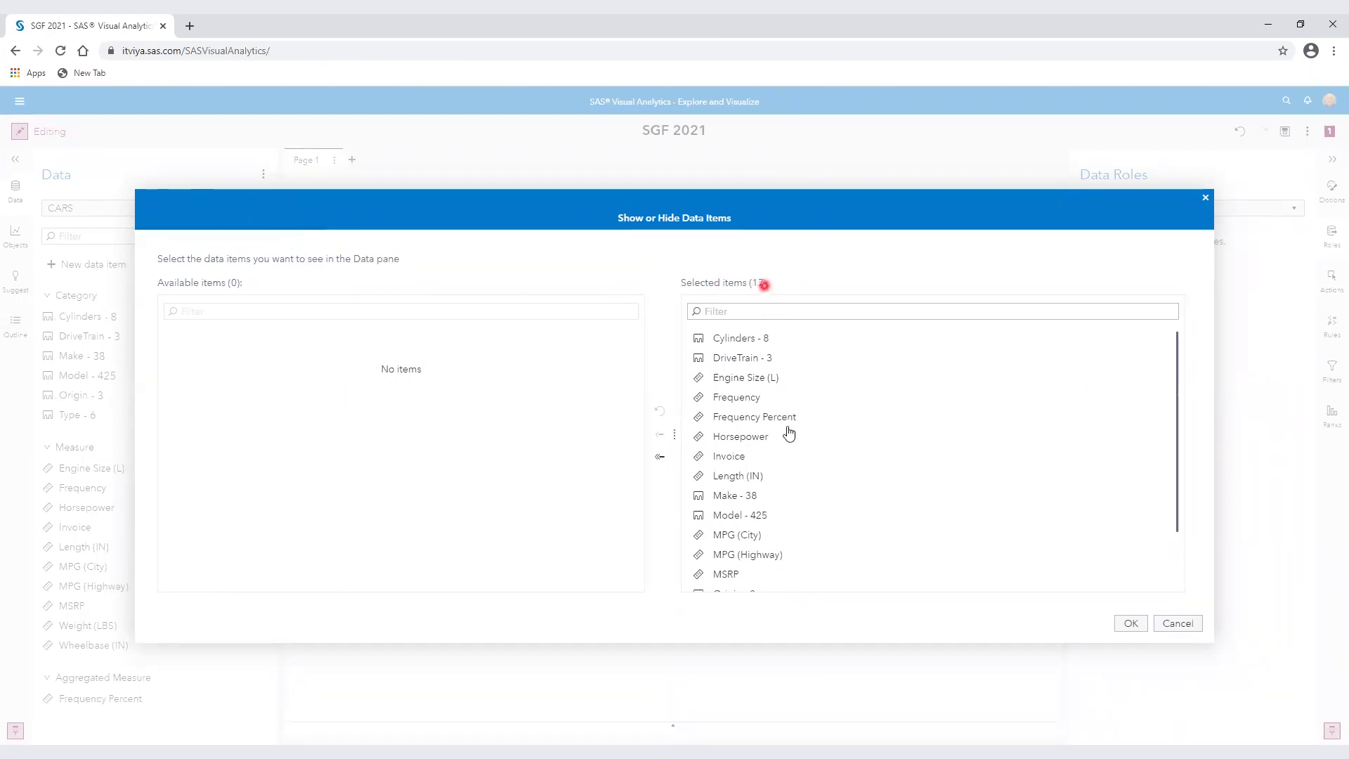
{"action": "left_click", "coordinate": [759, 478]}
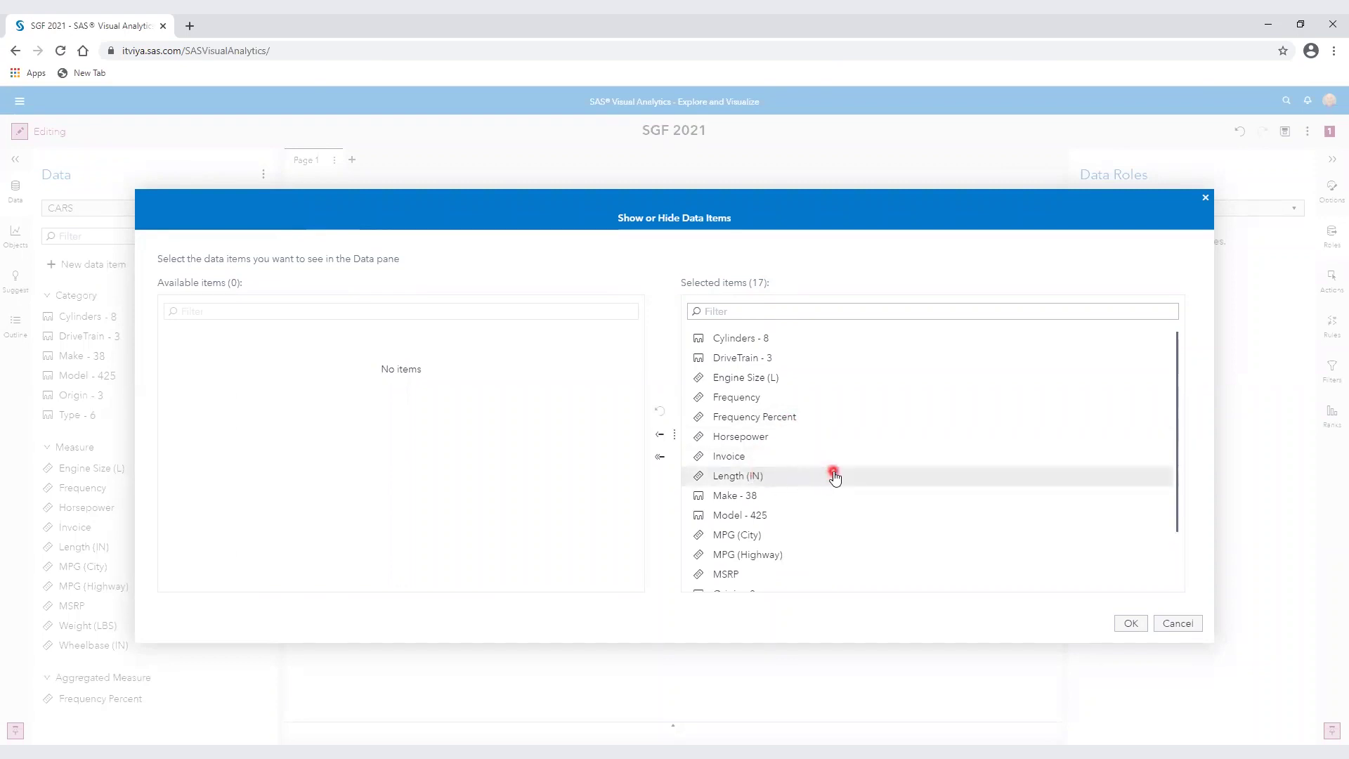
{"action": "left_click", "coordinate": [660, 437]}
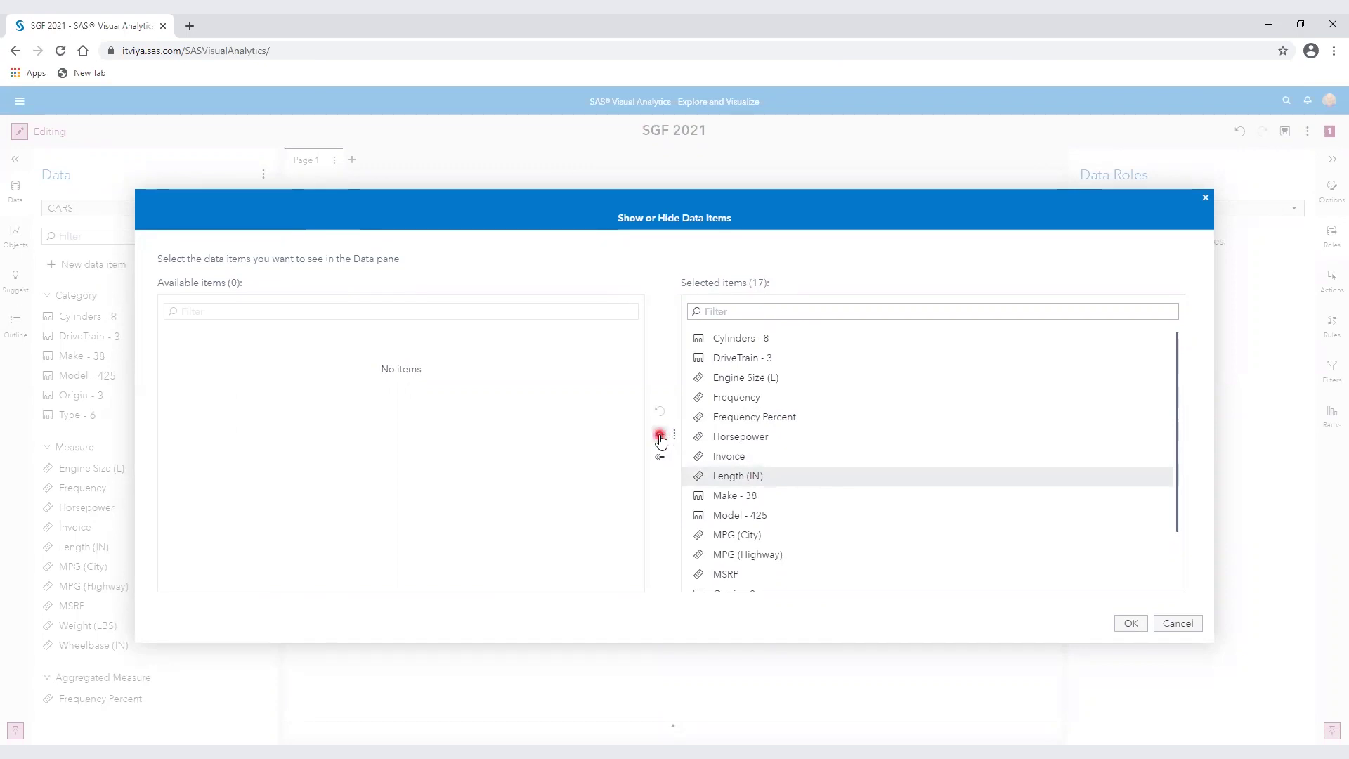
{"action": "scroll", "coordinate": [894, 485], "scroll_direction": "down", "scroll_amount": 1}
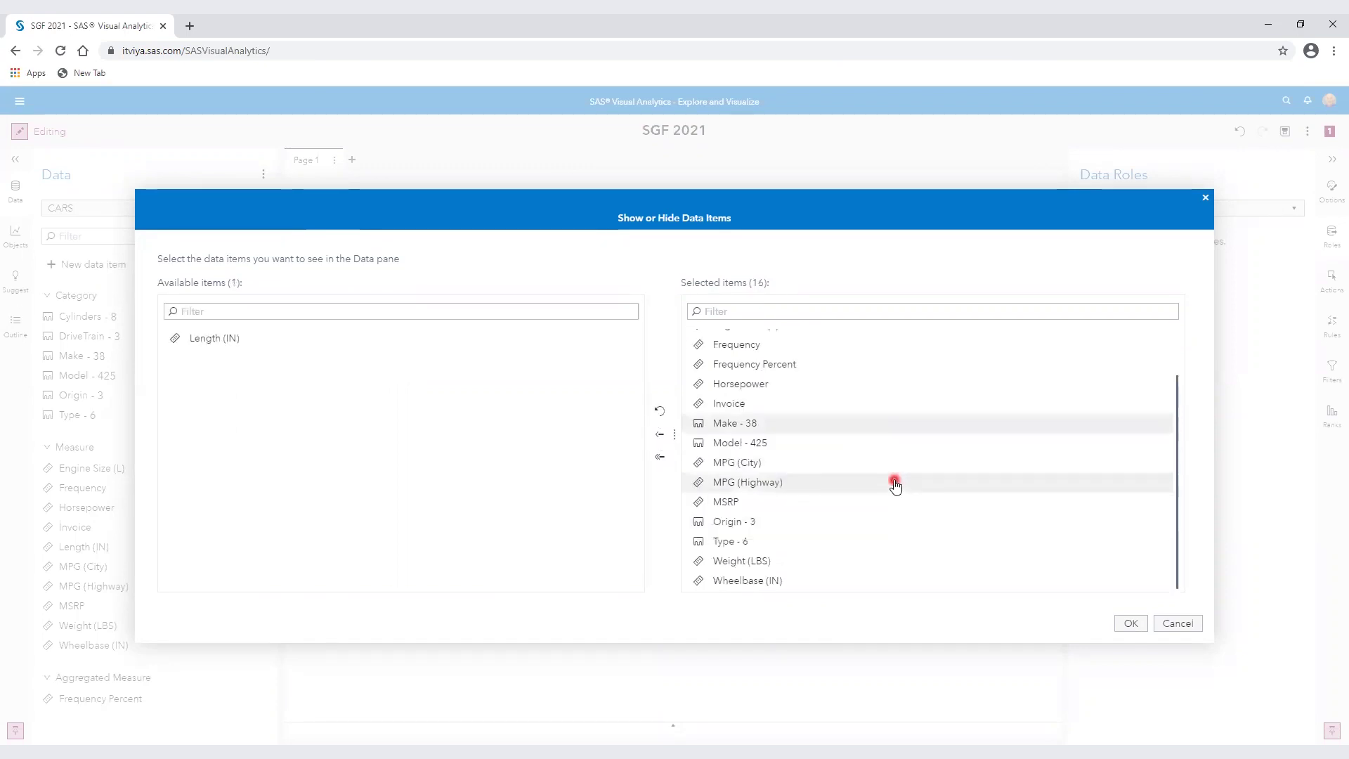
{"action": "left_click", "coordinate": [775, 584]}
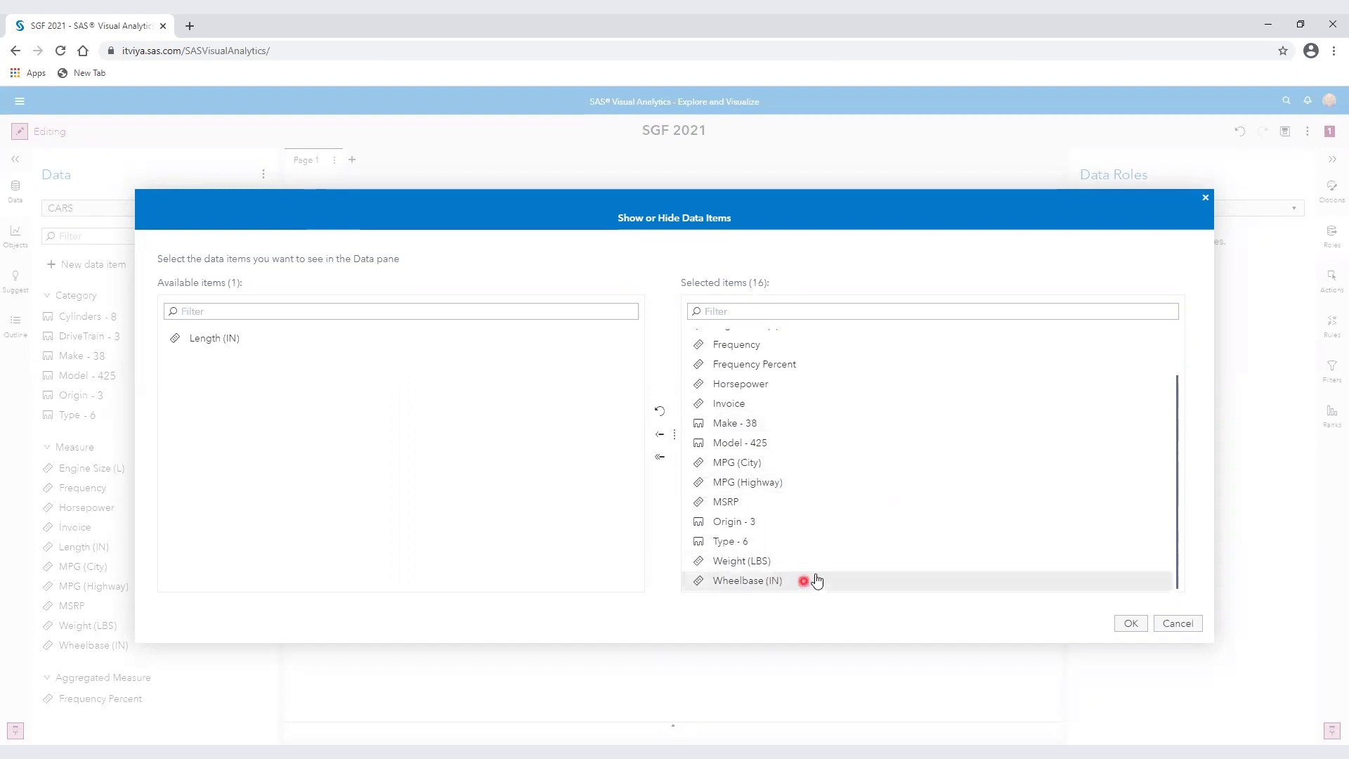
{"action": "left_click", "coordinate": [660, 436]}
{"action": "left_click", "coordinate": [280, 356]}
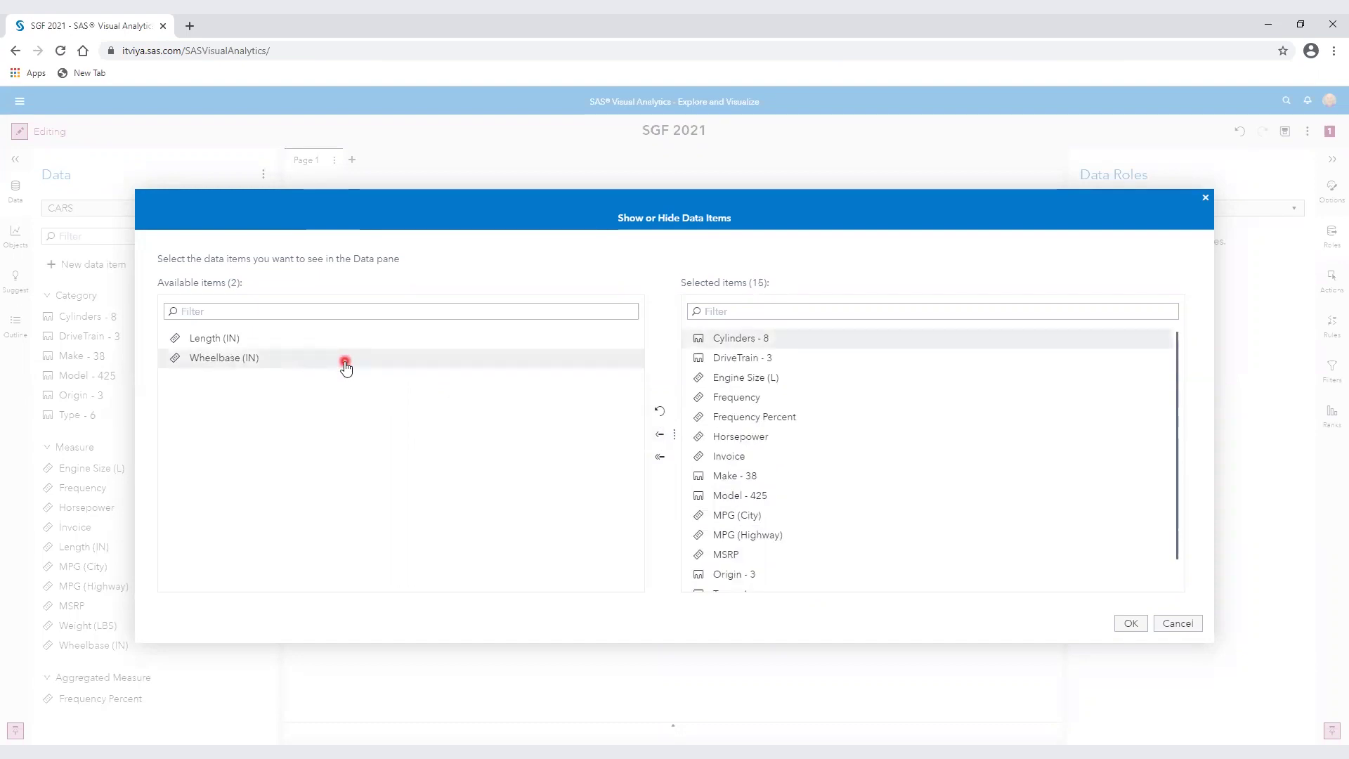
{"action": "left_click", "coordinate": [1129, 624]}
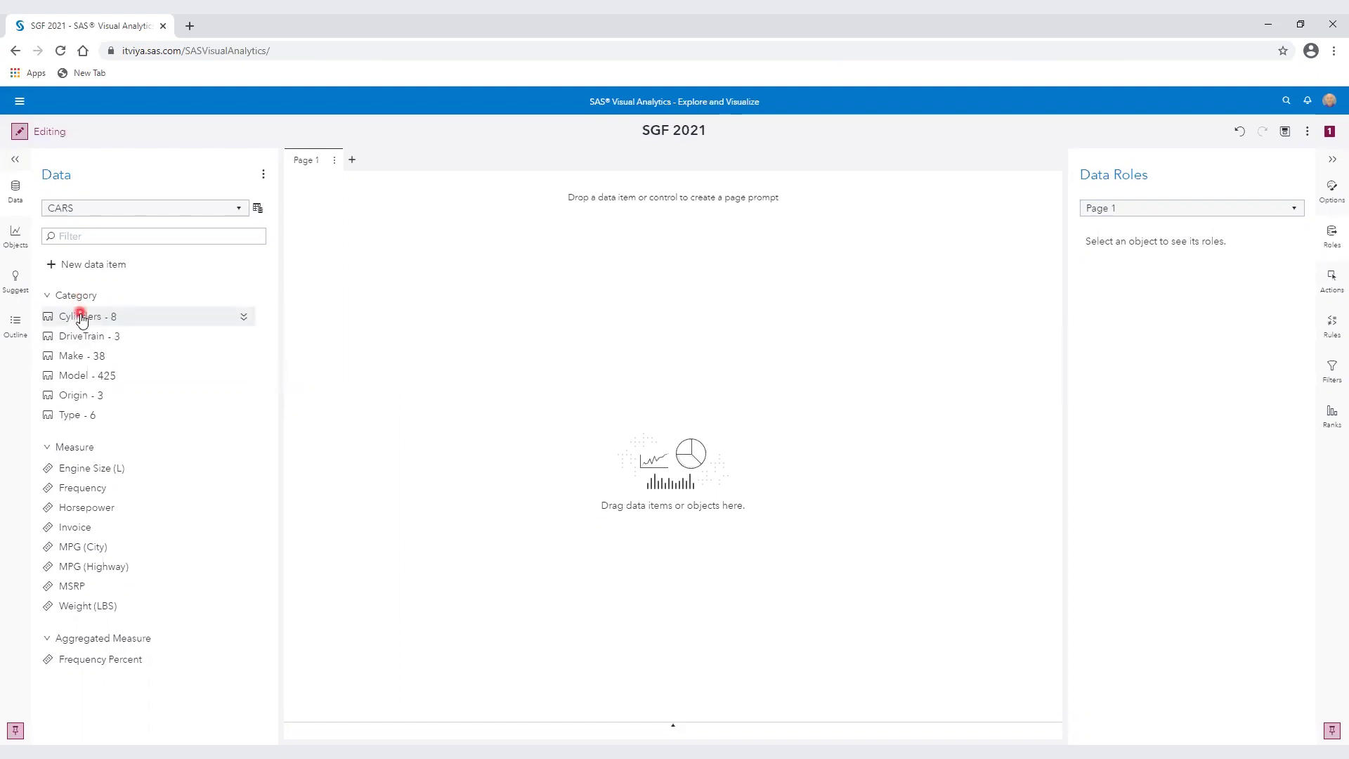
Step: Change the classification of the Cylinders data item to Measure
{"action": "mouse_move", "coordinate": [82, 321]}
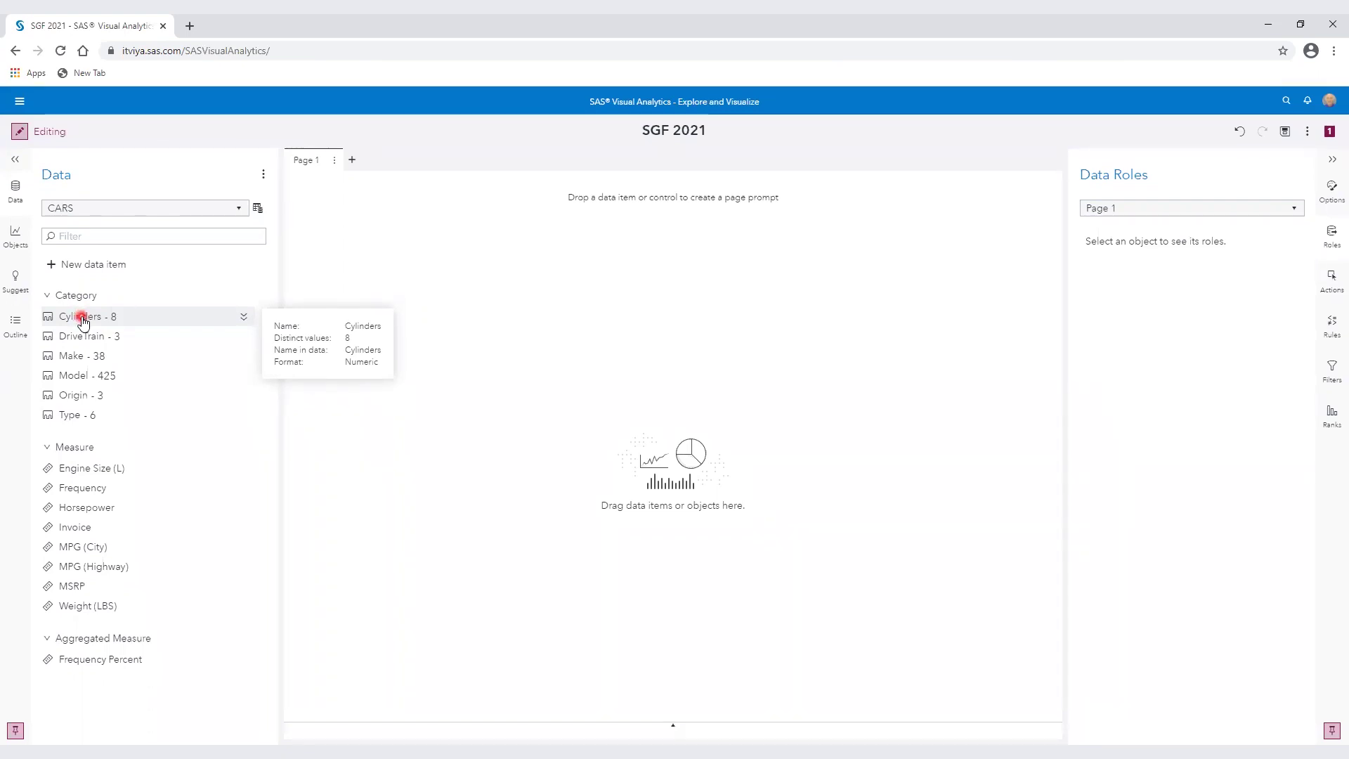
{"action": "left_click", "coordinate": [247, 318]}
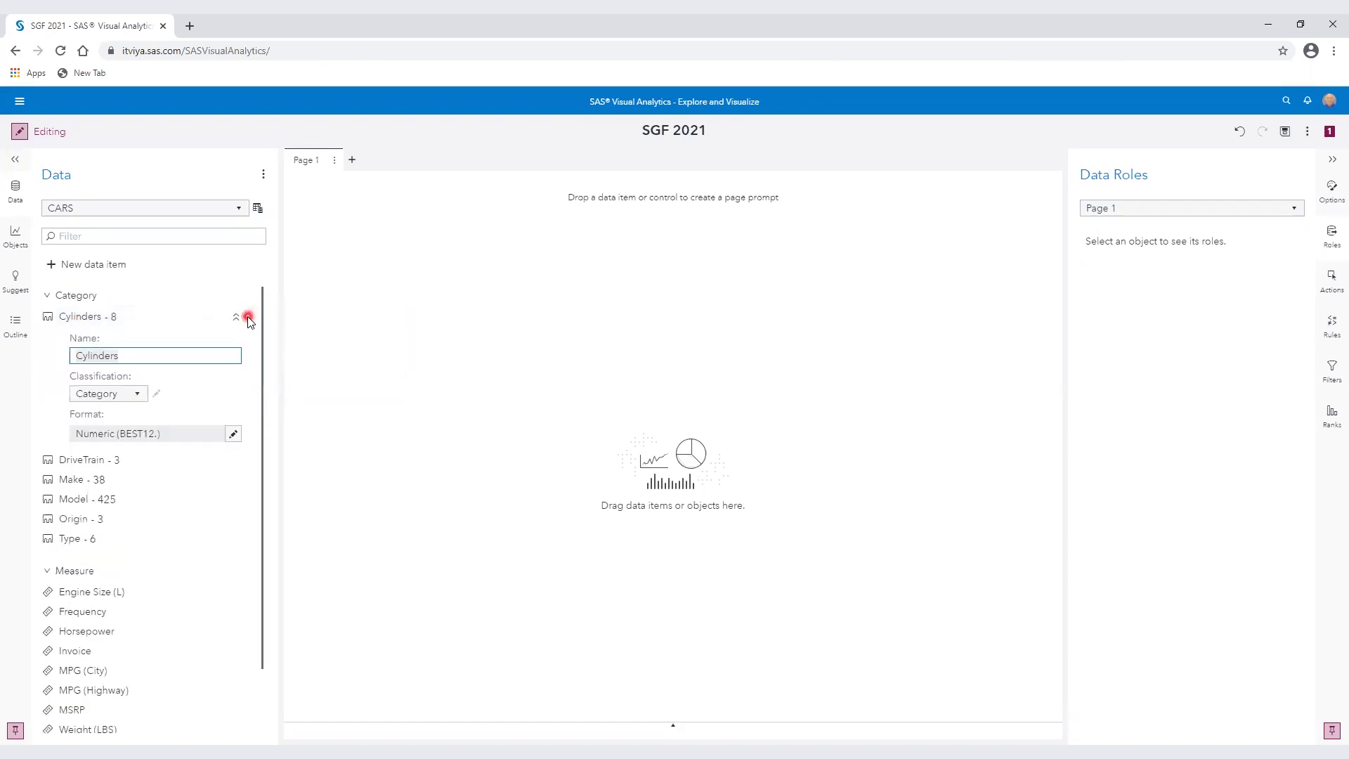
{"action": "left_click", "coordinate": [141, 395]}
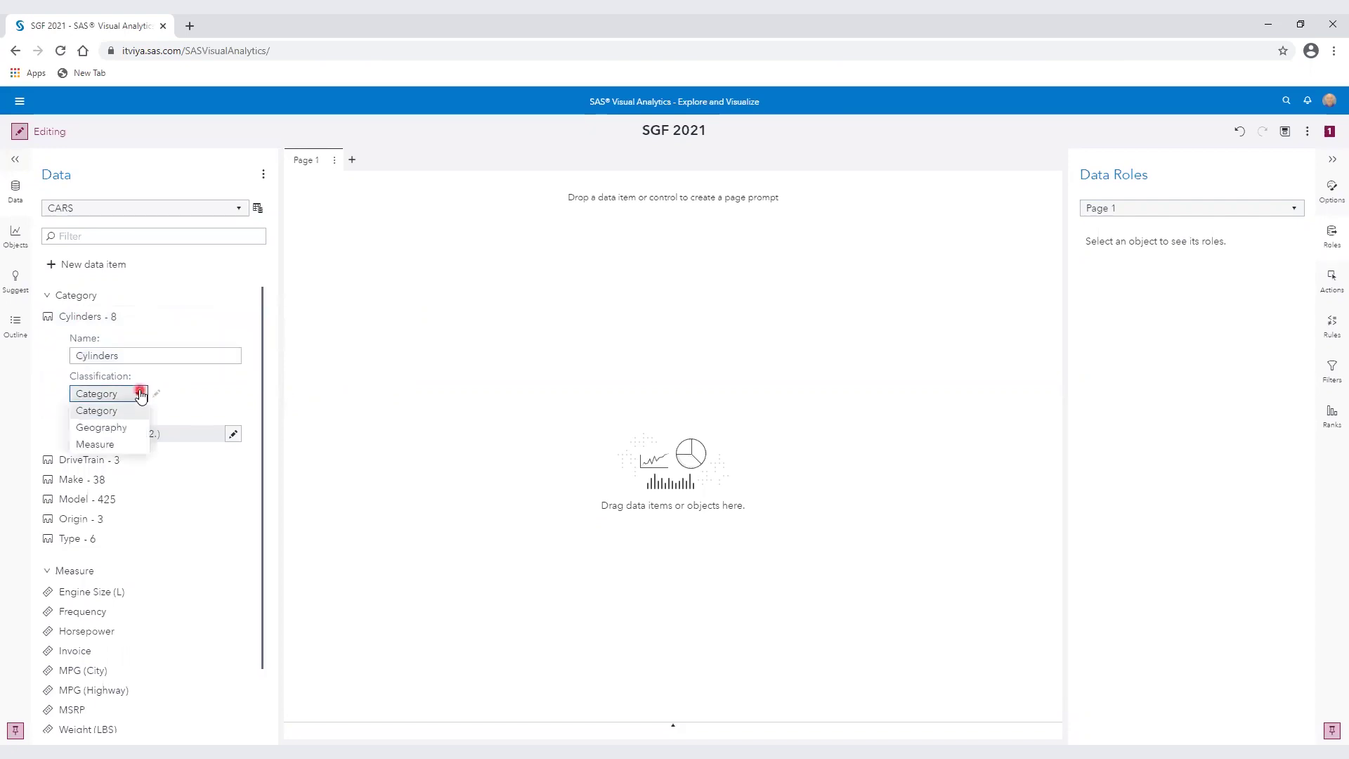
{"action": "left_click", "coordinate": [120, 444]}
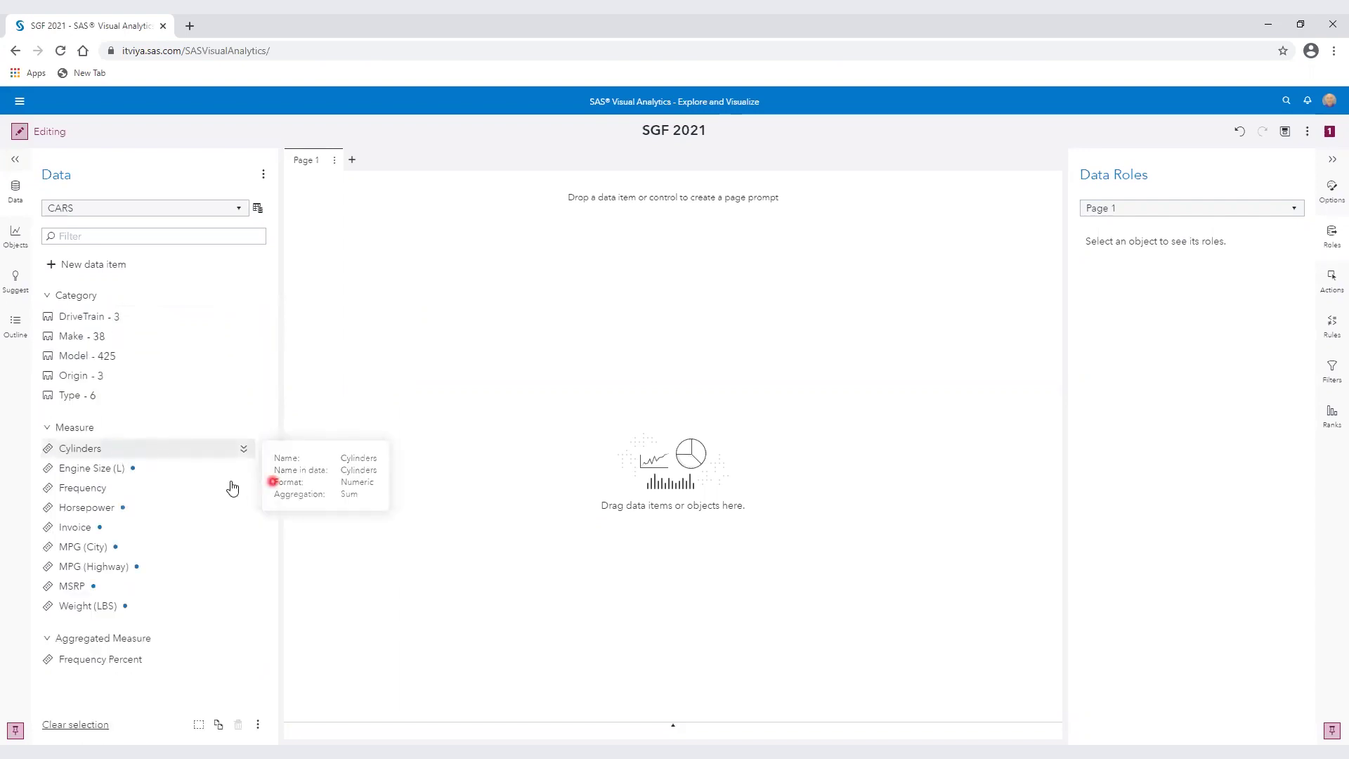
{"action": "left_click", "coordinate": [136, 465], "text": "ctrl"}
{"action": "mouse_move", "coordinate": [129, 450]}
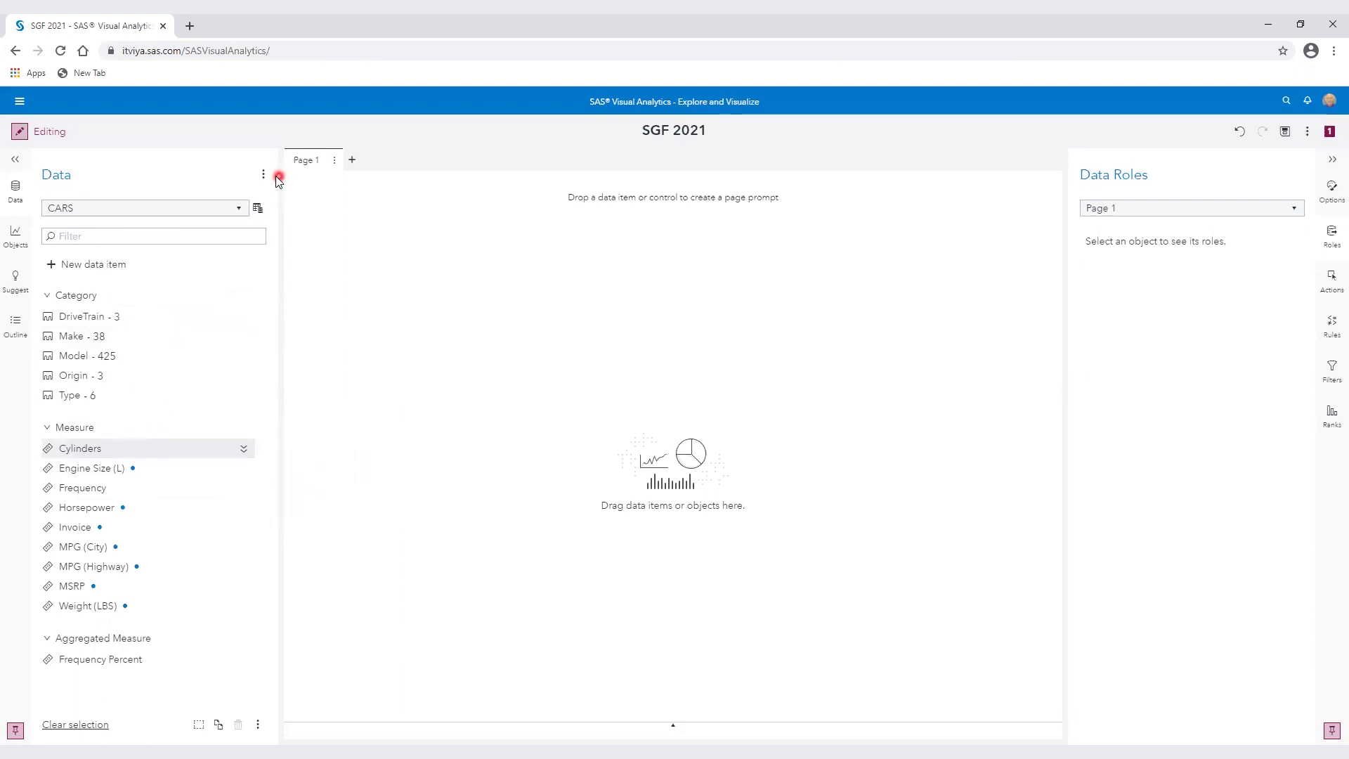
Step: View the measure details of CARS, examine the statistics and distribution of Cylinders, and close the details
{"action": "left_click", "coordinate": [258, 208]}
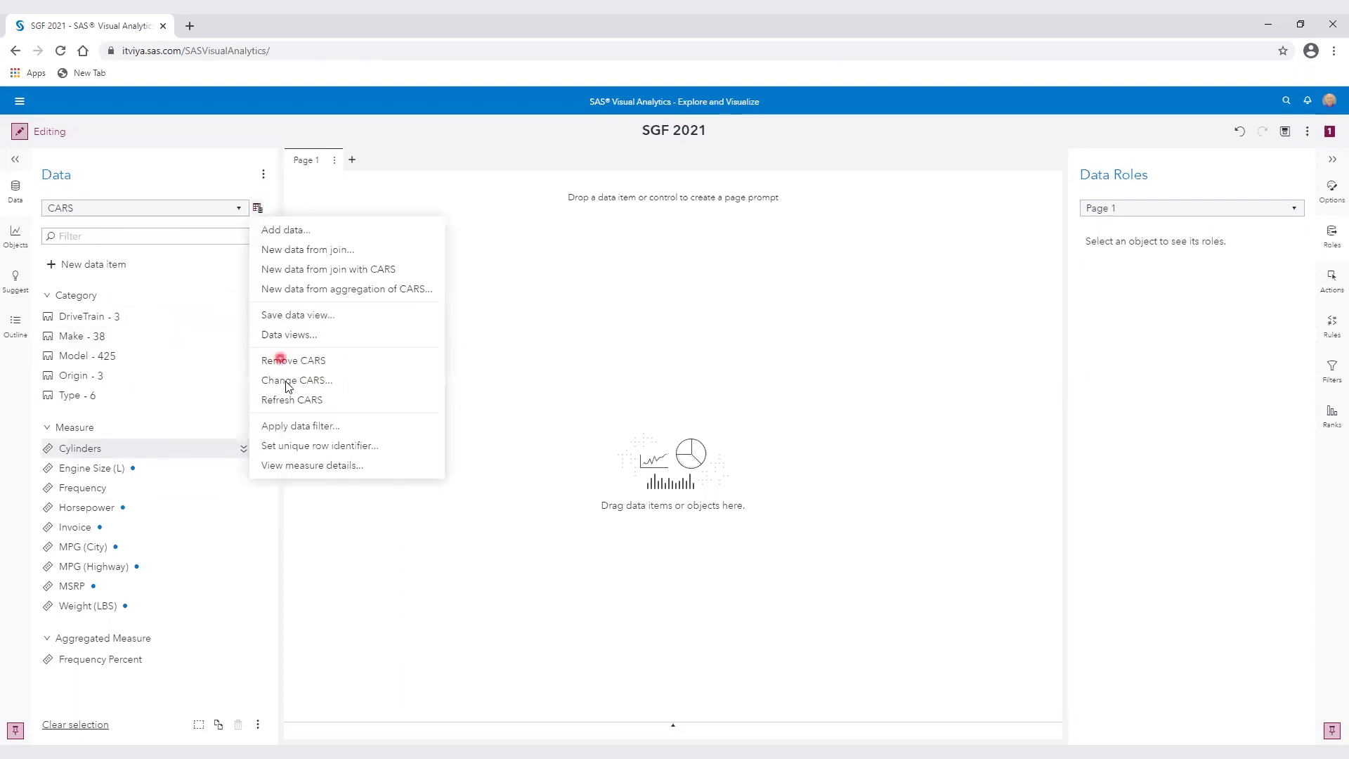
{"action": "left_click", "coordinate": [317, 466]}
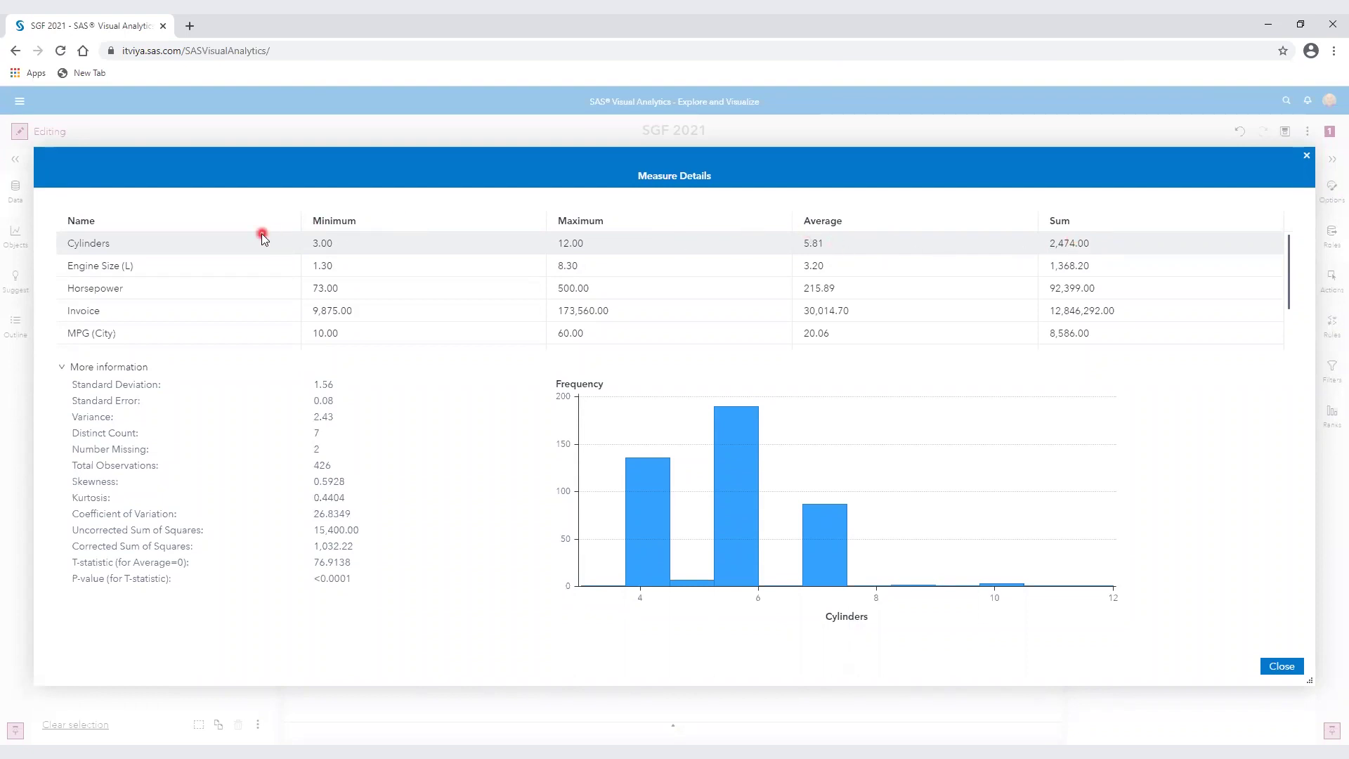
{"action": "left_click", "coordinate": [1282, 667]}
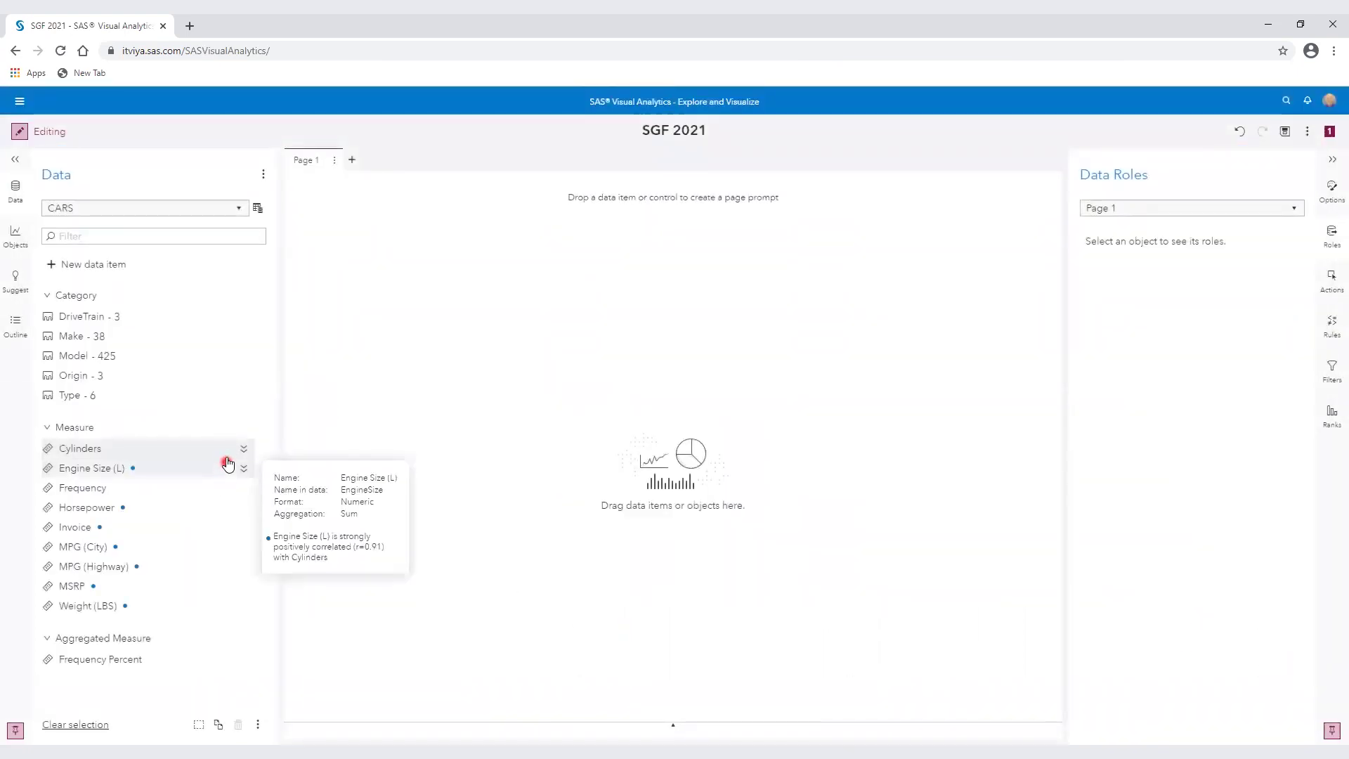
Step: Change the classification of Cylinders back to Category
{"action": "mouse_move", "coordinate": [220, 457]}
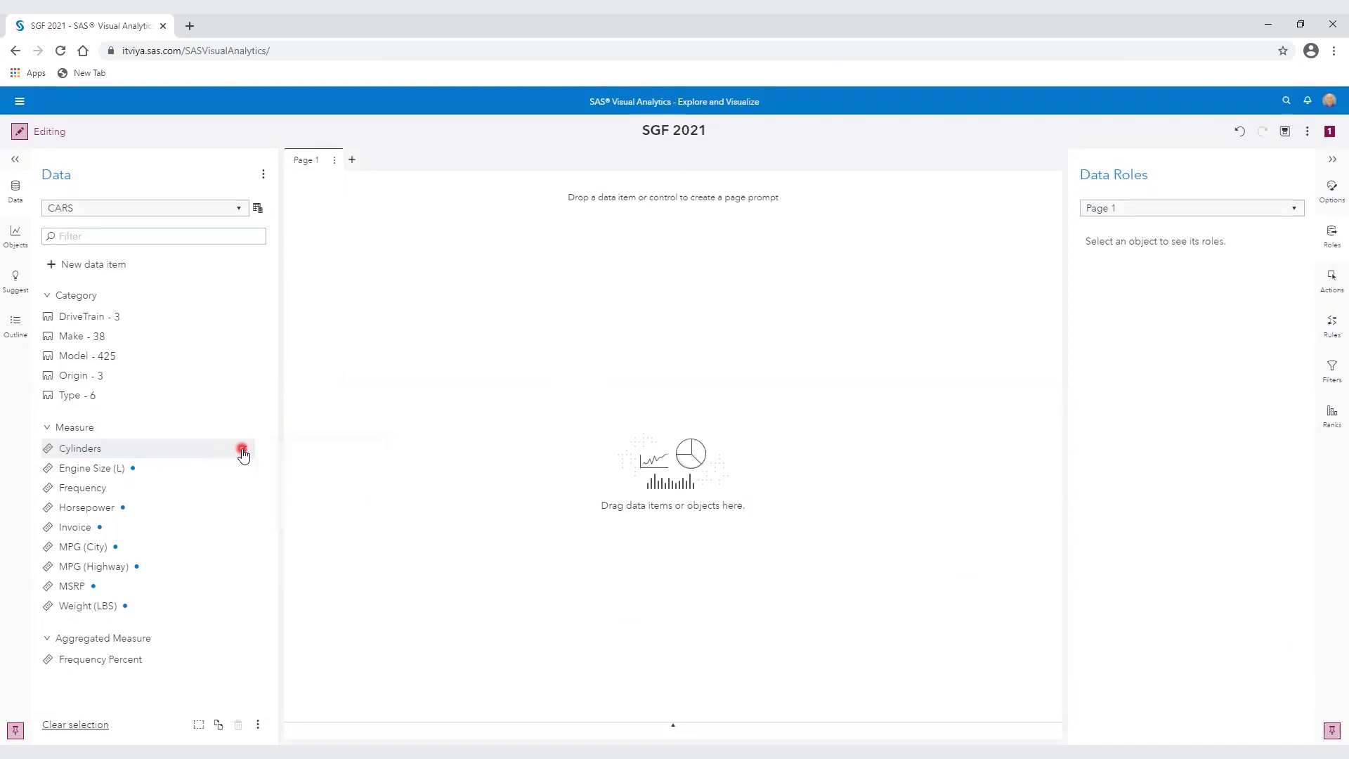
{"action": "left_click", "coordinate": [243, 450]}
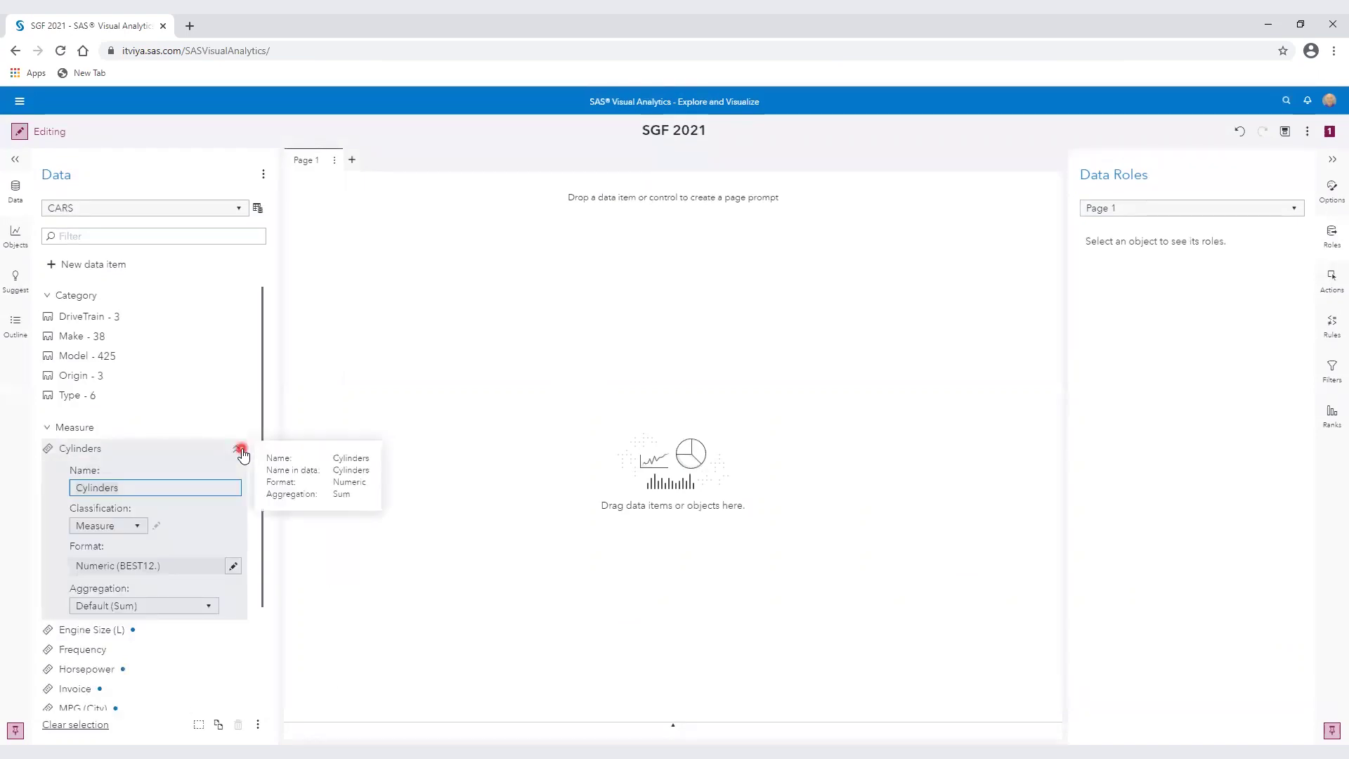
{"action": "left_click", "coordinate": [134, 528]}
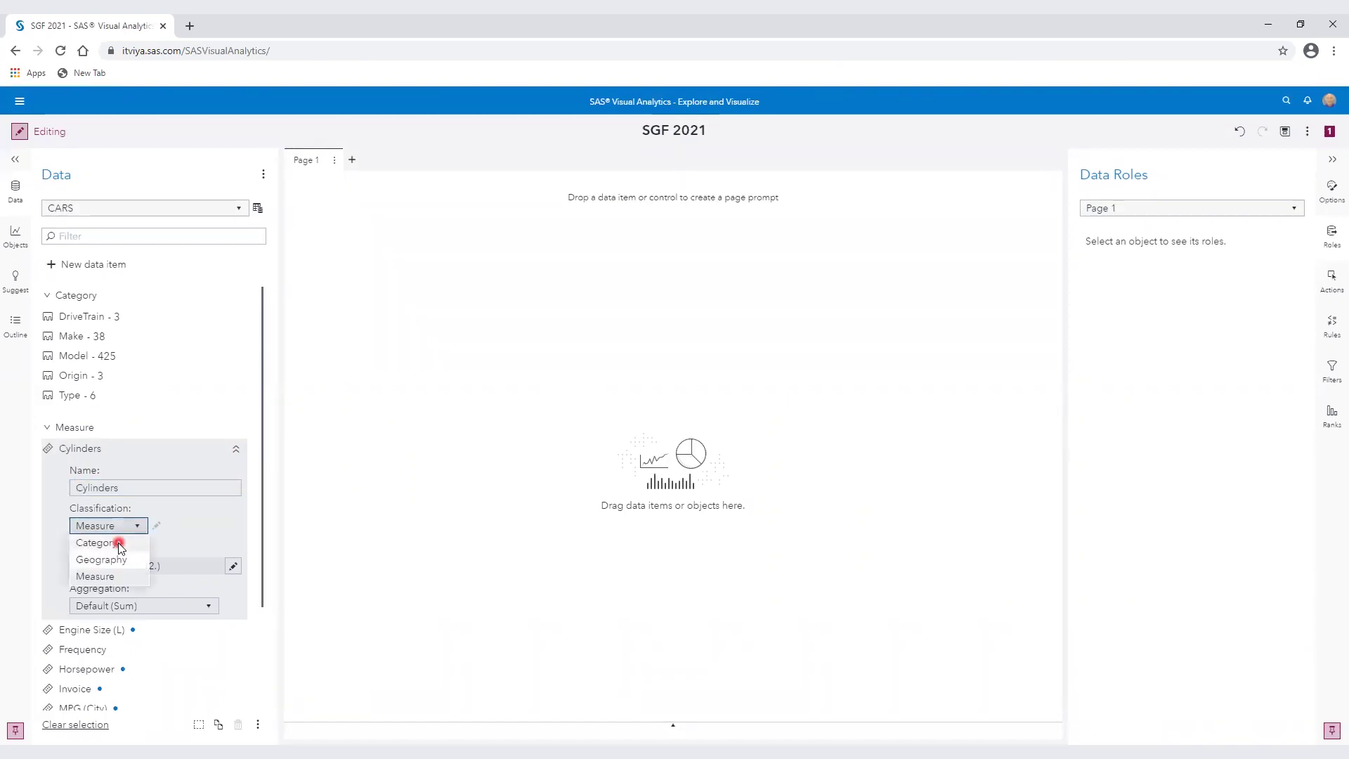
{"action": "left_click", "coordinate": [118, 542]}
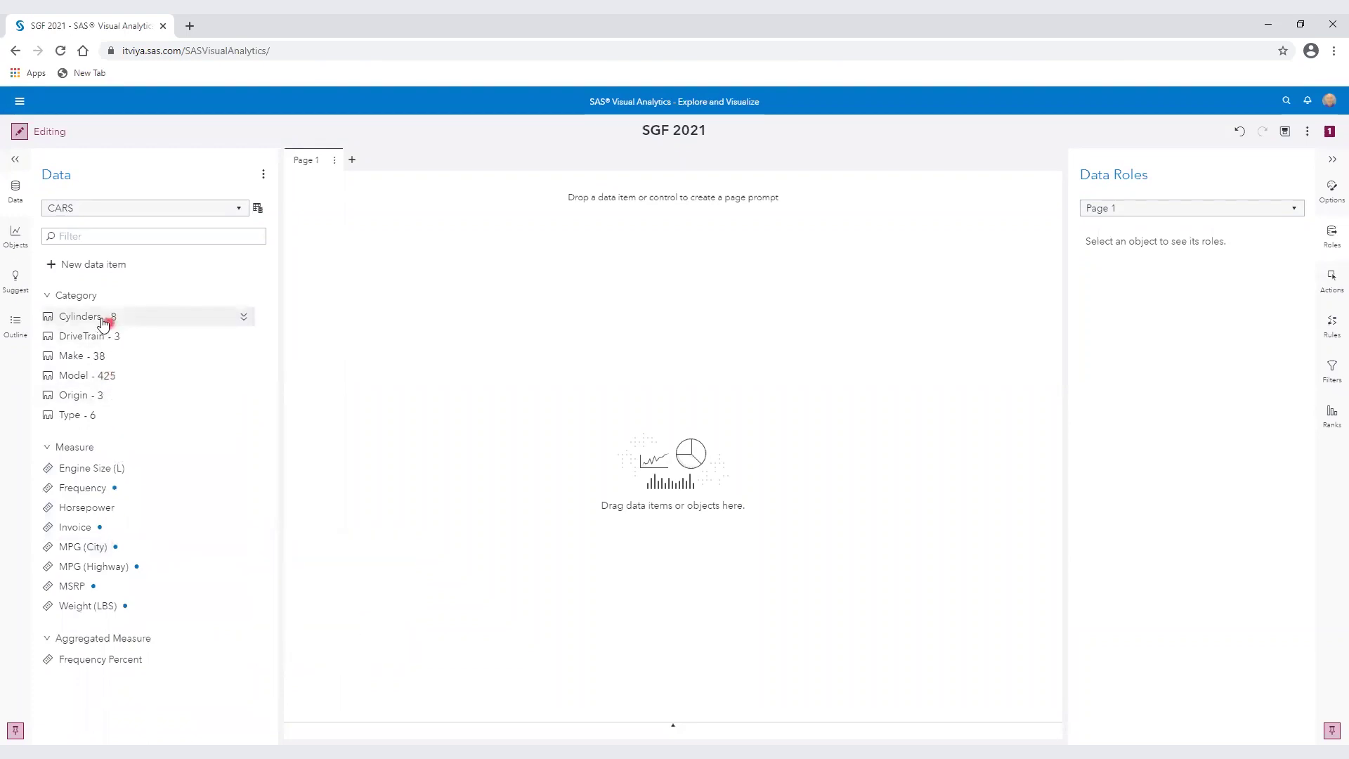
{"action": "mouse_move", "coordinate": [87, 320]}
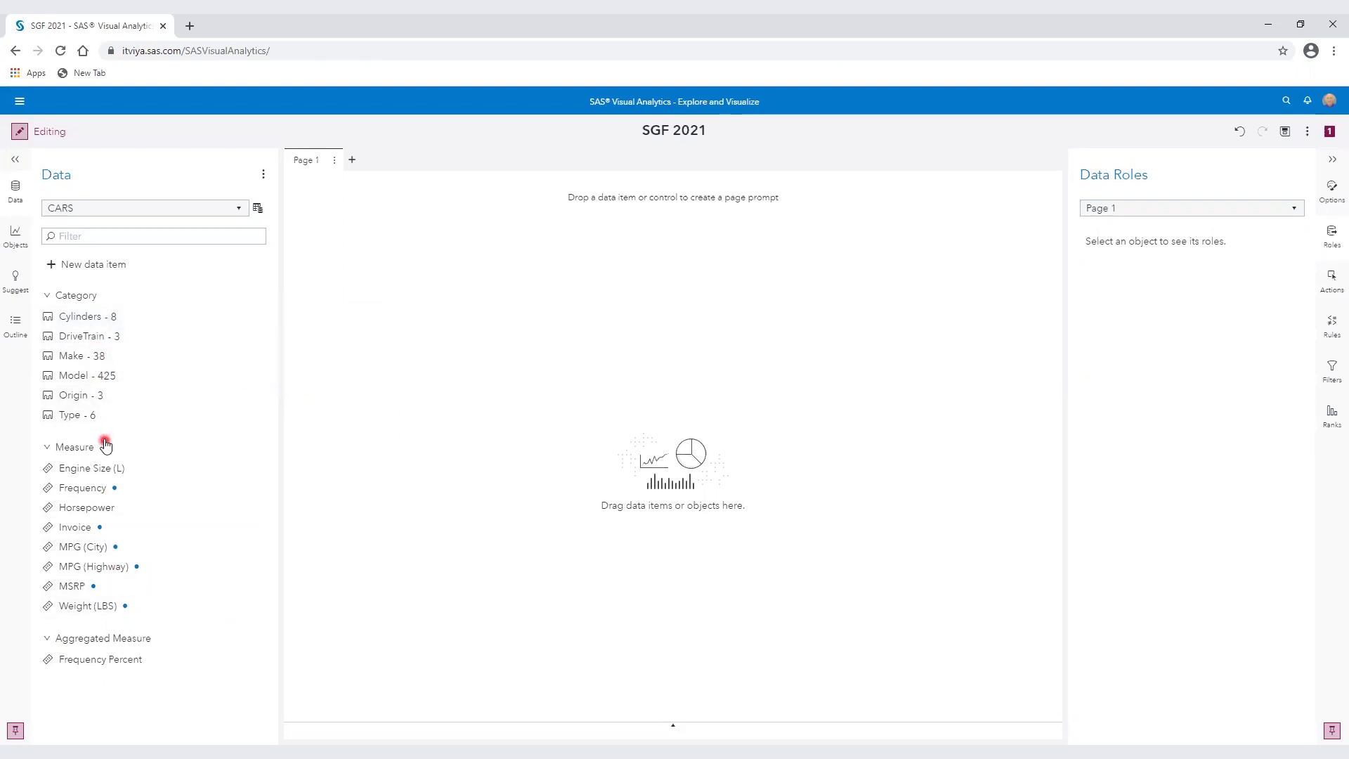
Step: Rename the Invoice measure as Invoice Price
{"action": "mouse_move", "coordinate": [199, 322]}
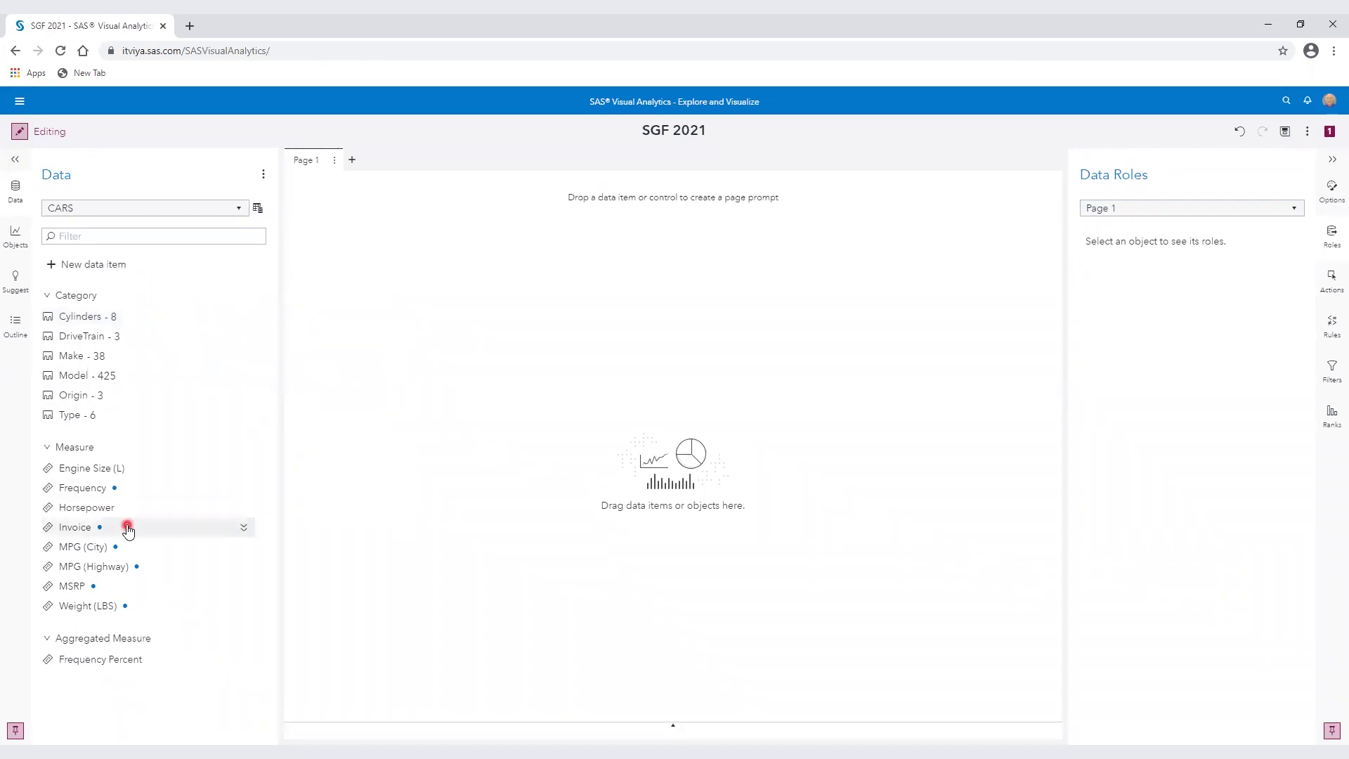
{"action": "mouse_move", "coordinate": [127, 530]}
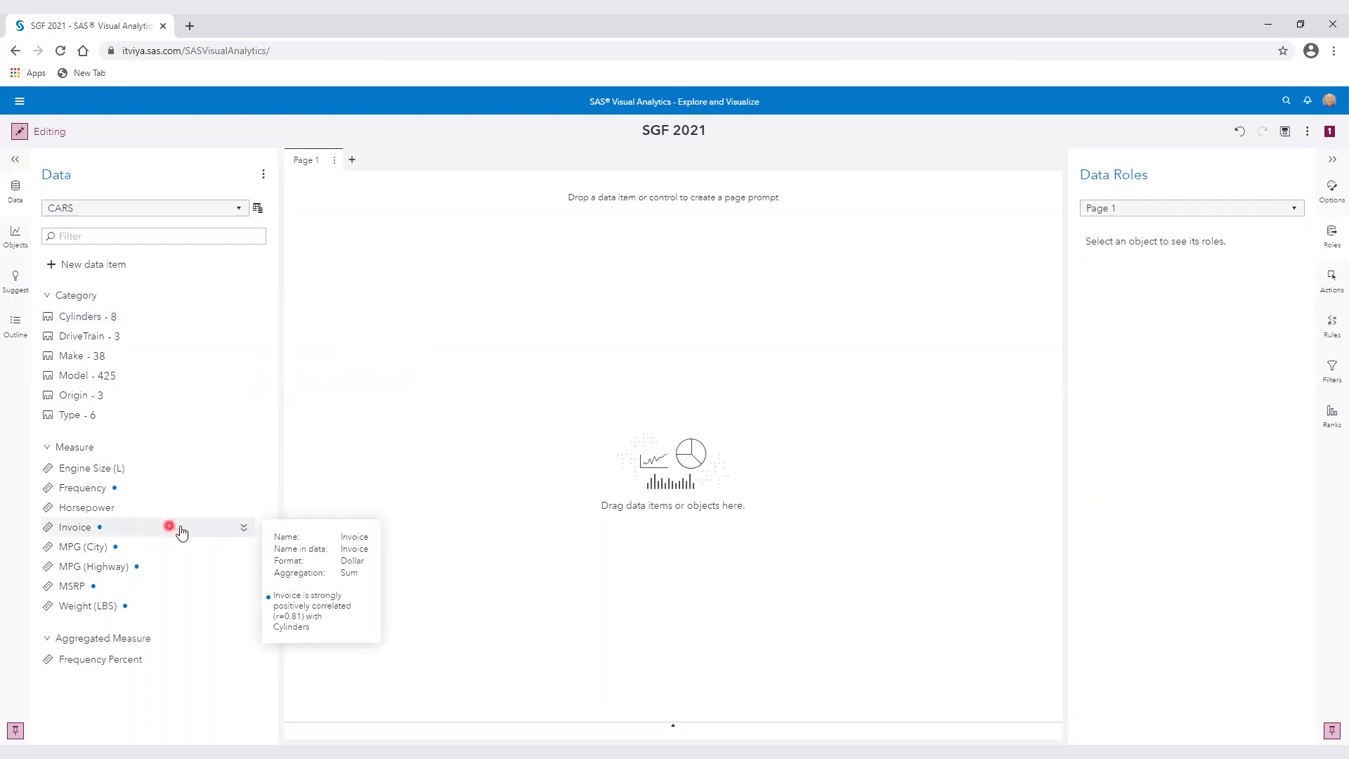
{"action": "left_click", "coordinate": [242, 529]}
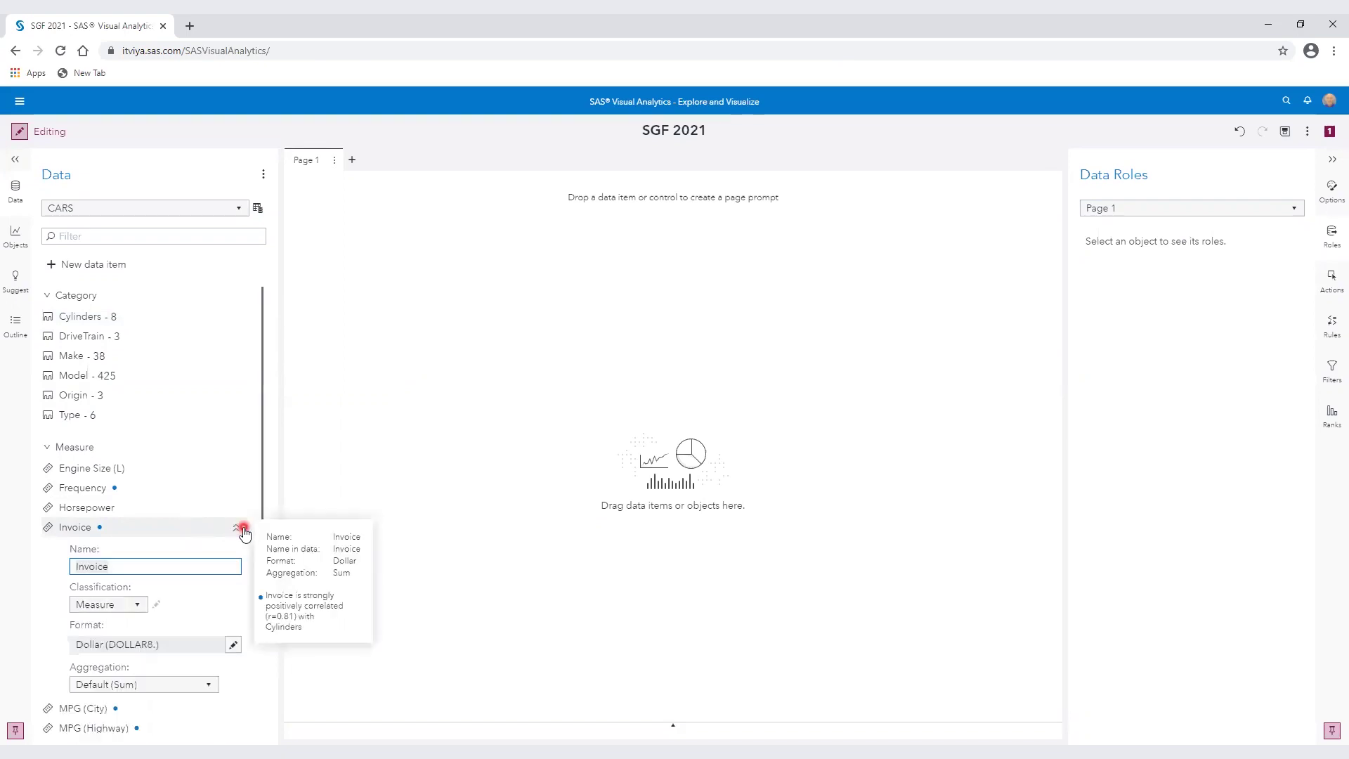
{"action": "left_click", "coordinate": [194, 566]}
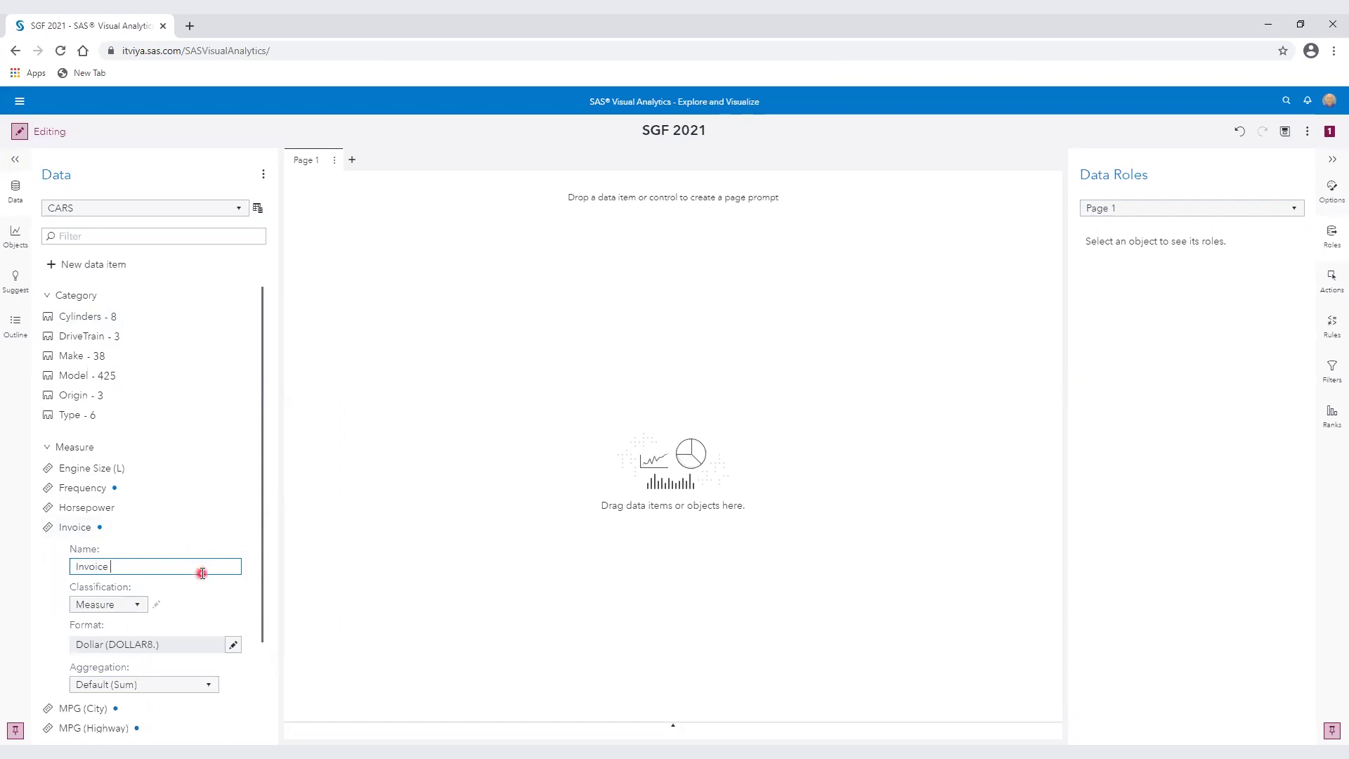
{"action": "type", "text": "Price"}
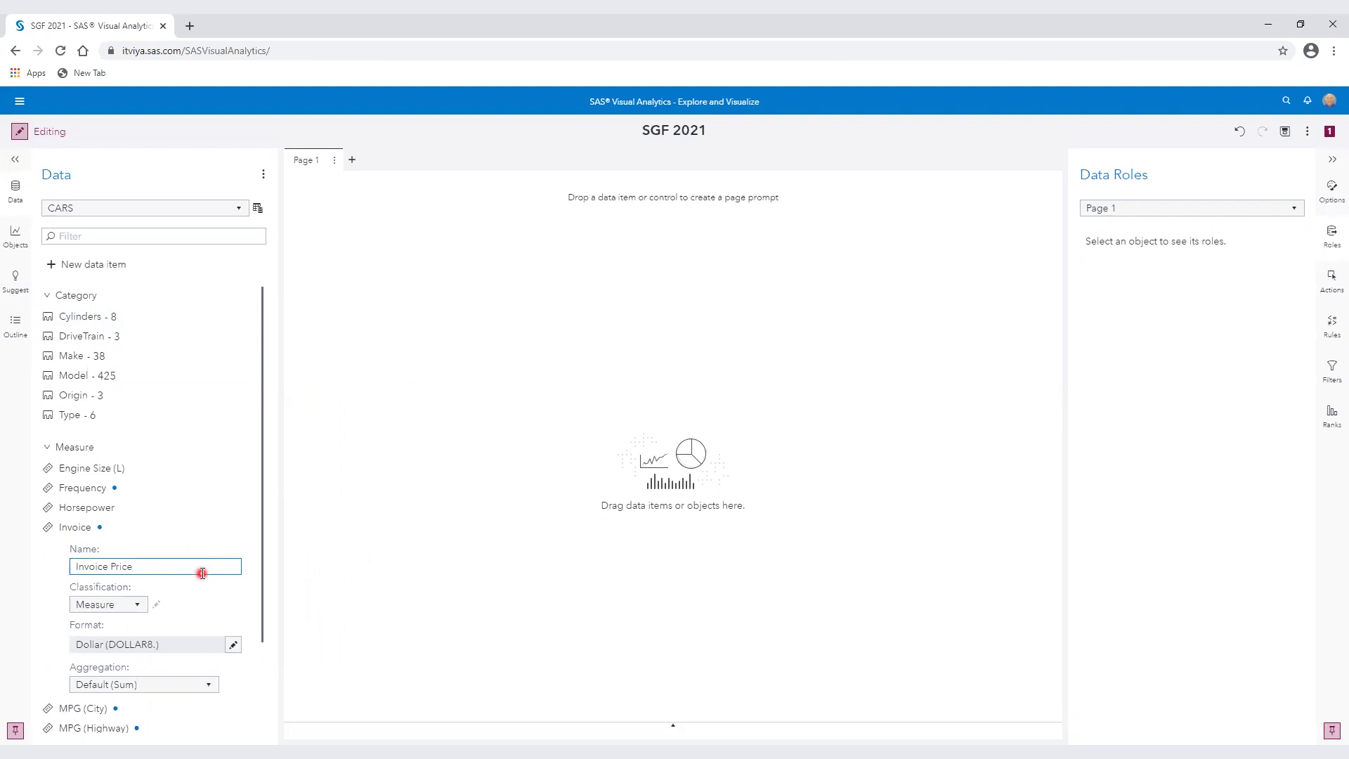
{"action": "left_click", "coordinate": [140, 608]}
{"action": "left_click", "coordinate": [186, 649]}
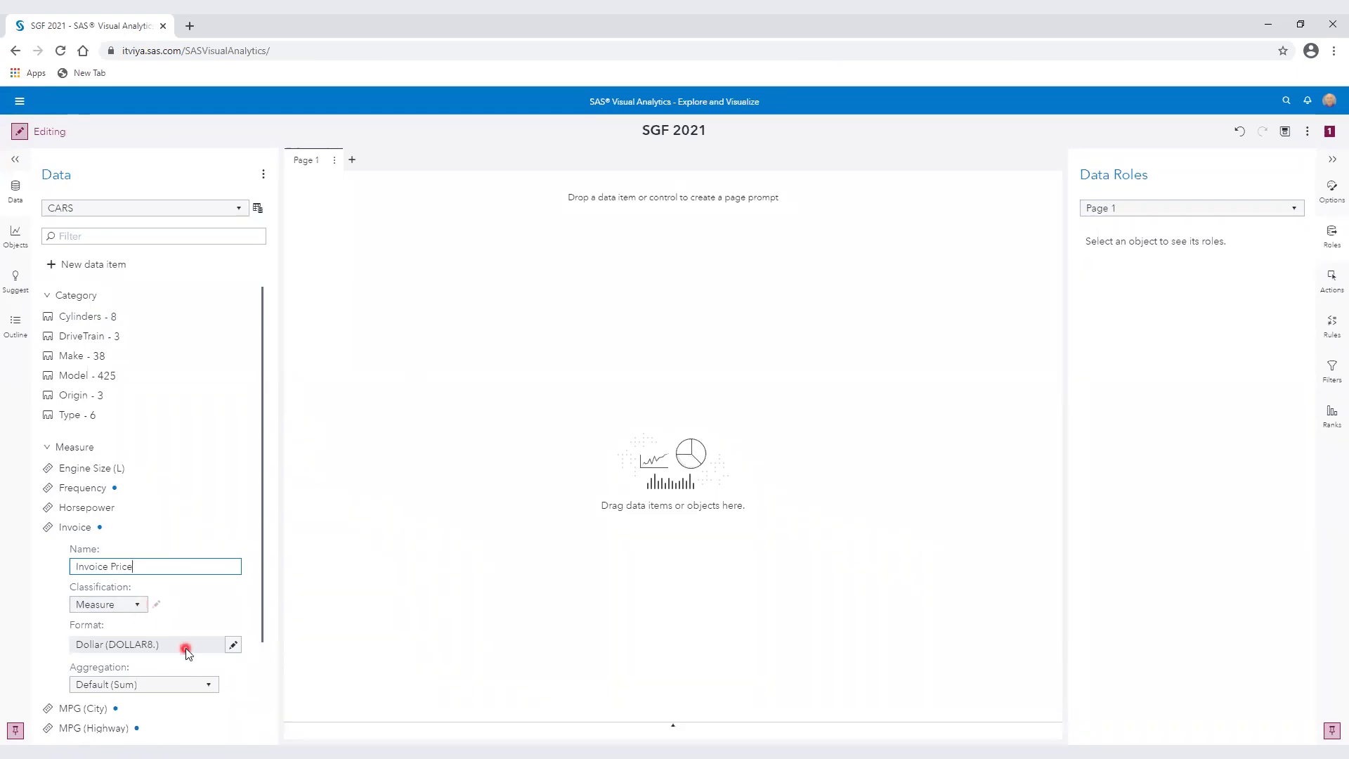
Step: Set the aggregation of both the Invoice Price and MSRP measures to Average and collapse their properties
{"action": "left_click", "coordinate": [209, 692]}
{"action": "scroll", "coordinate": [76, 380], "scroll_direction": "down", "scroll_amount": 3}
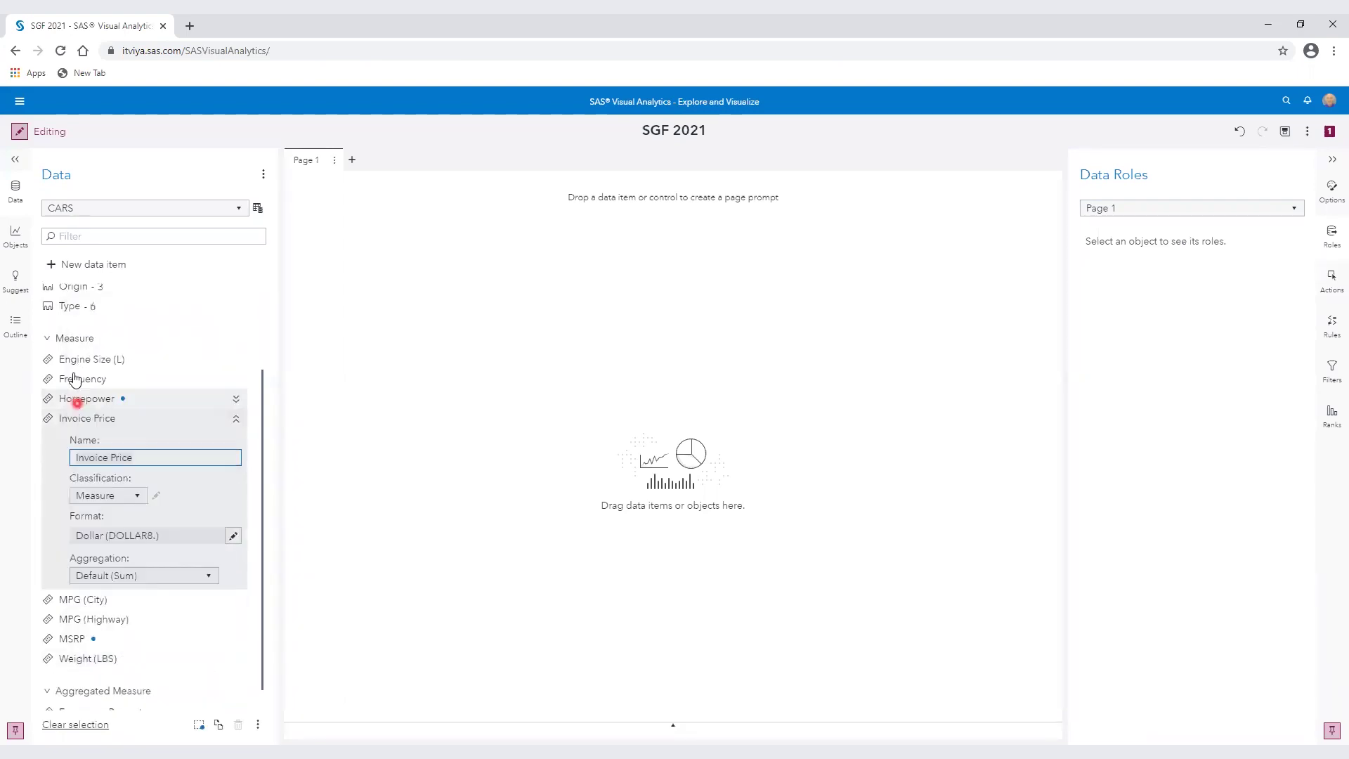
{"action": "left_click", "coordinate": [204, 579]}
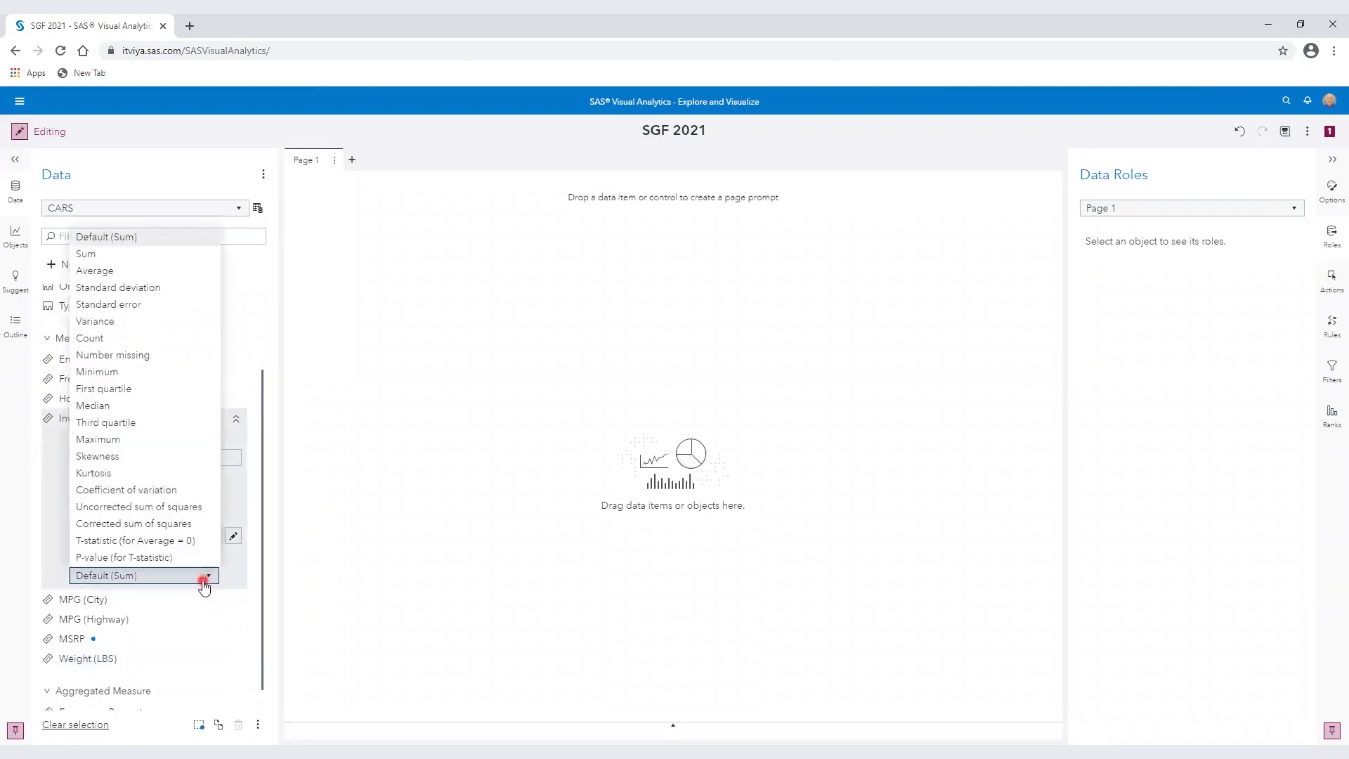
{"action": "left_click", "coordinate": [104, 270]}
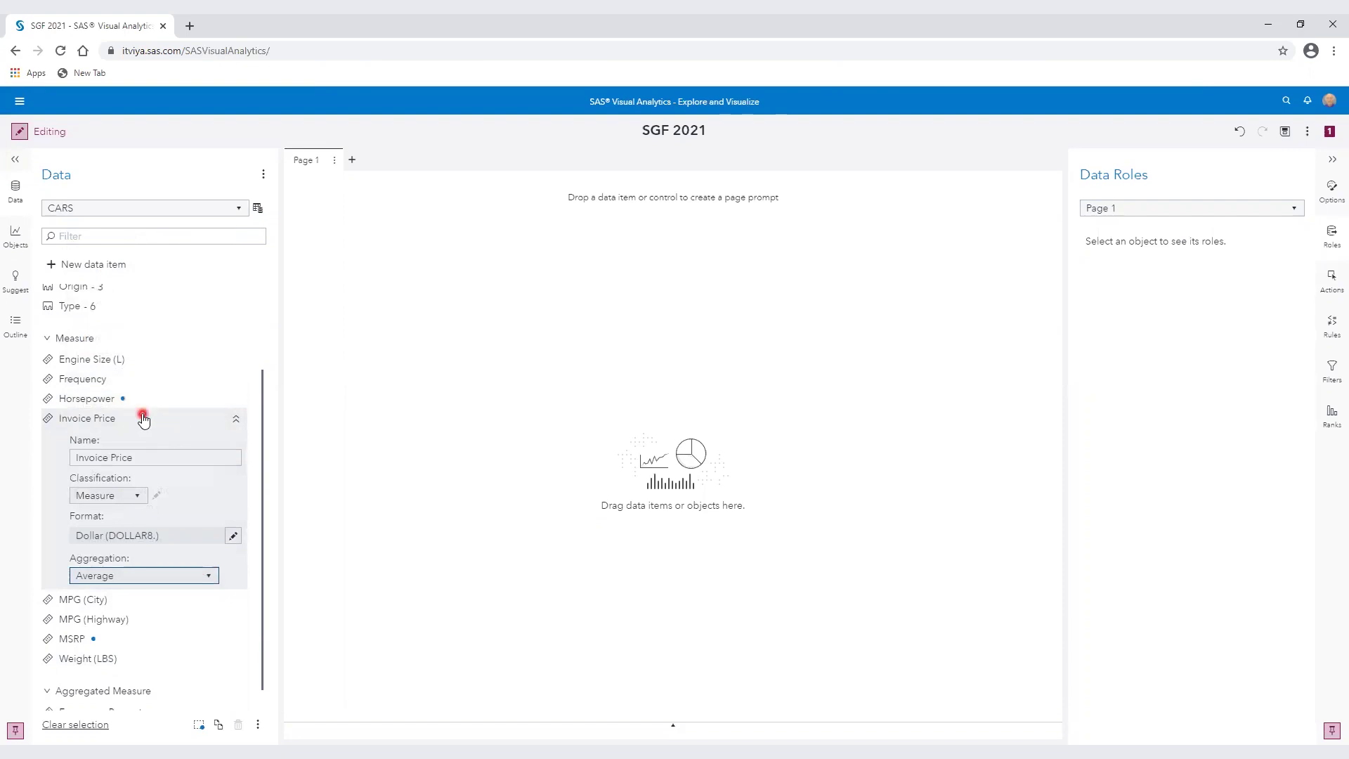
{"action": "mouse_move", "coordinate": [144, 420]}
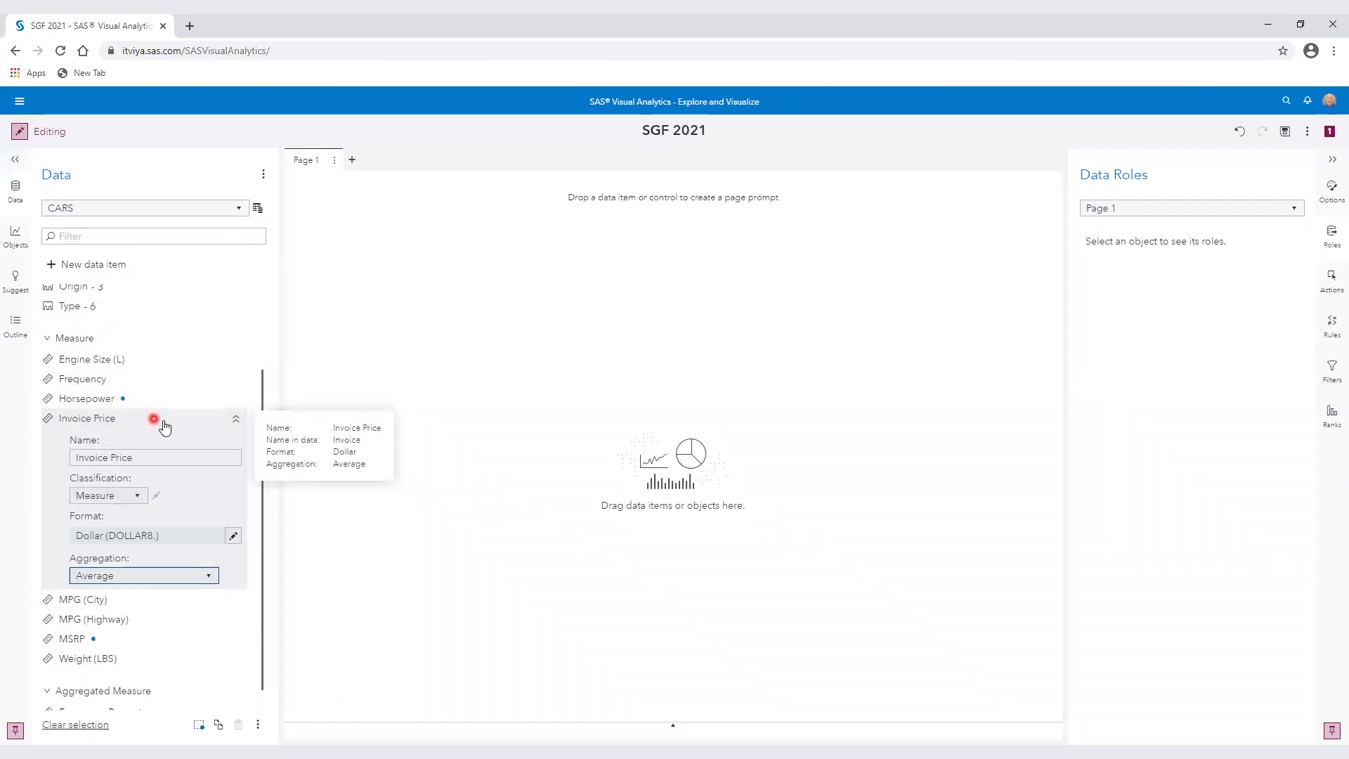
{"action": "left_click", "coordinate": [235, 424]}
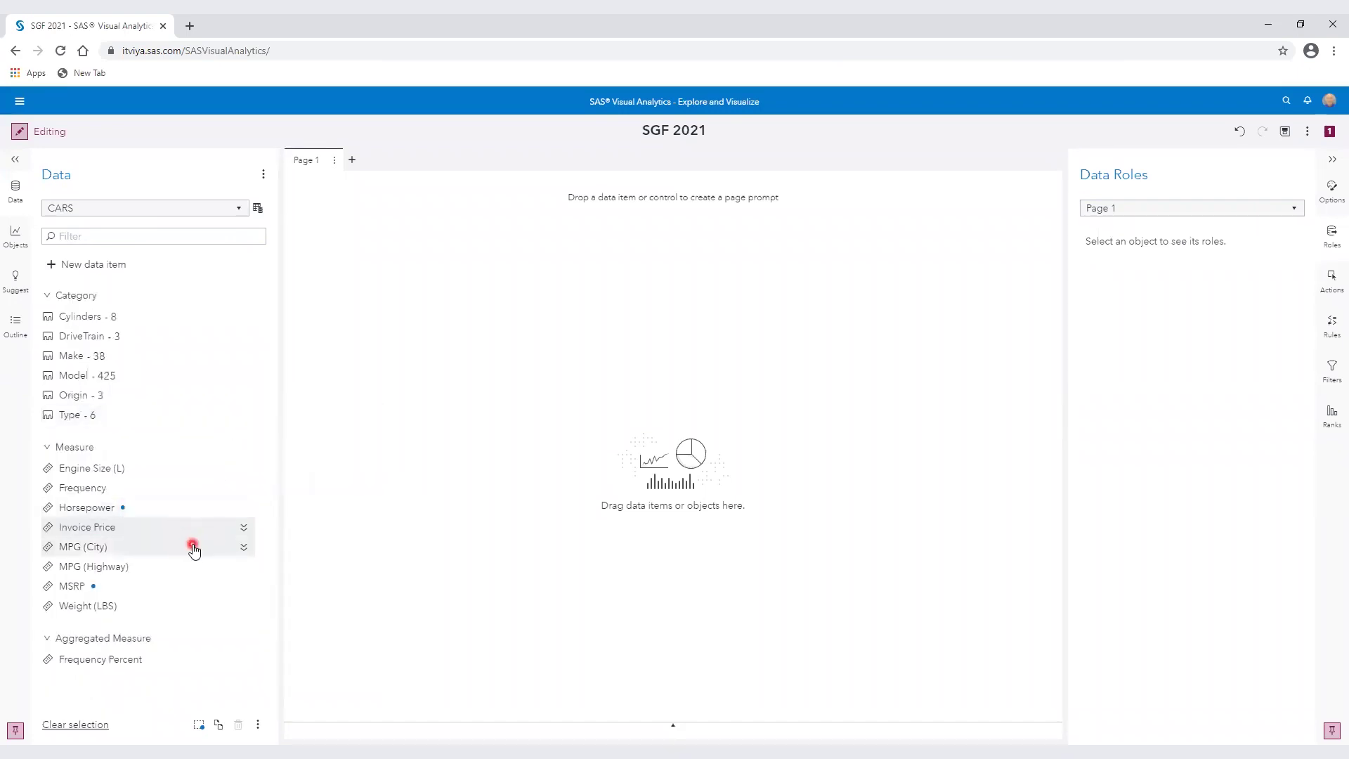
{"action": "left_click", "coordinate": [244, 589]}
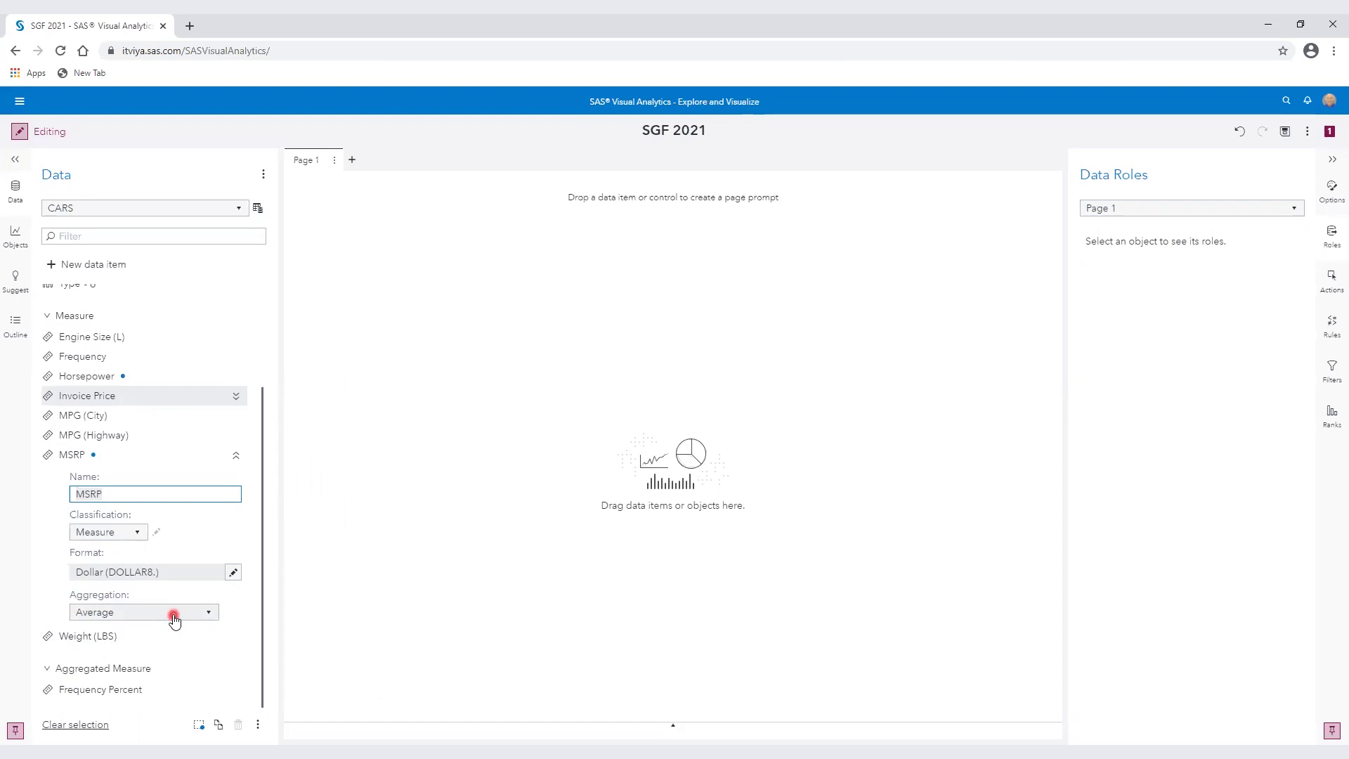
{"action": "left_click", "coordinate": [236, 456]}
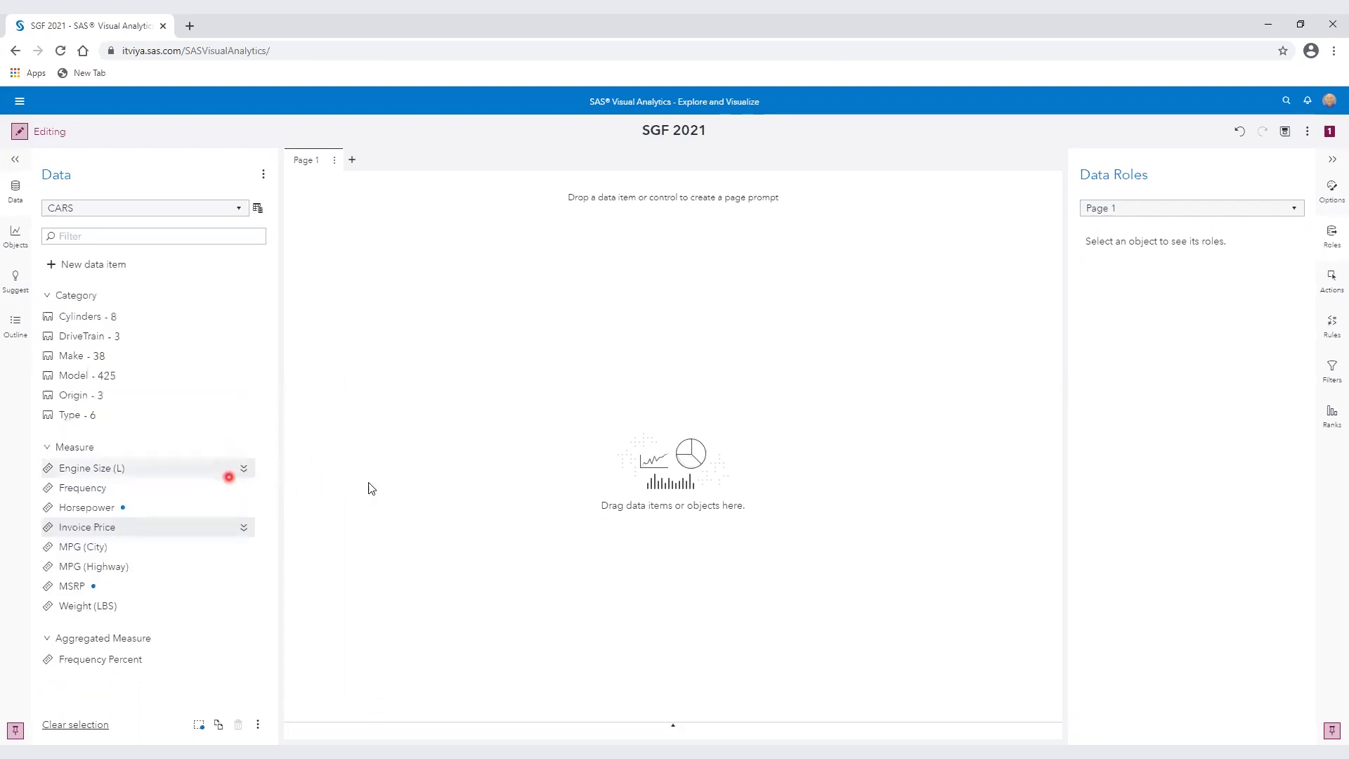
Step: Start a new calculated item from the CARS data and name it Profit
{"action": "left_click", "coordinate": [458, 473]}
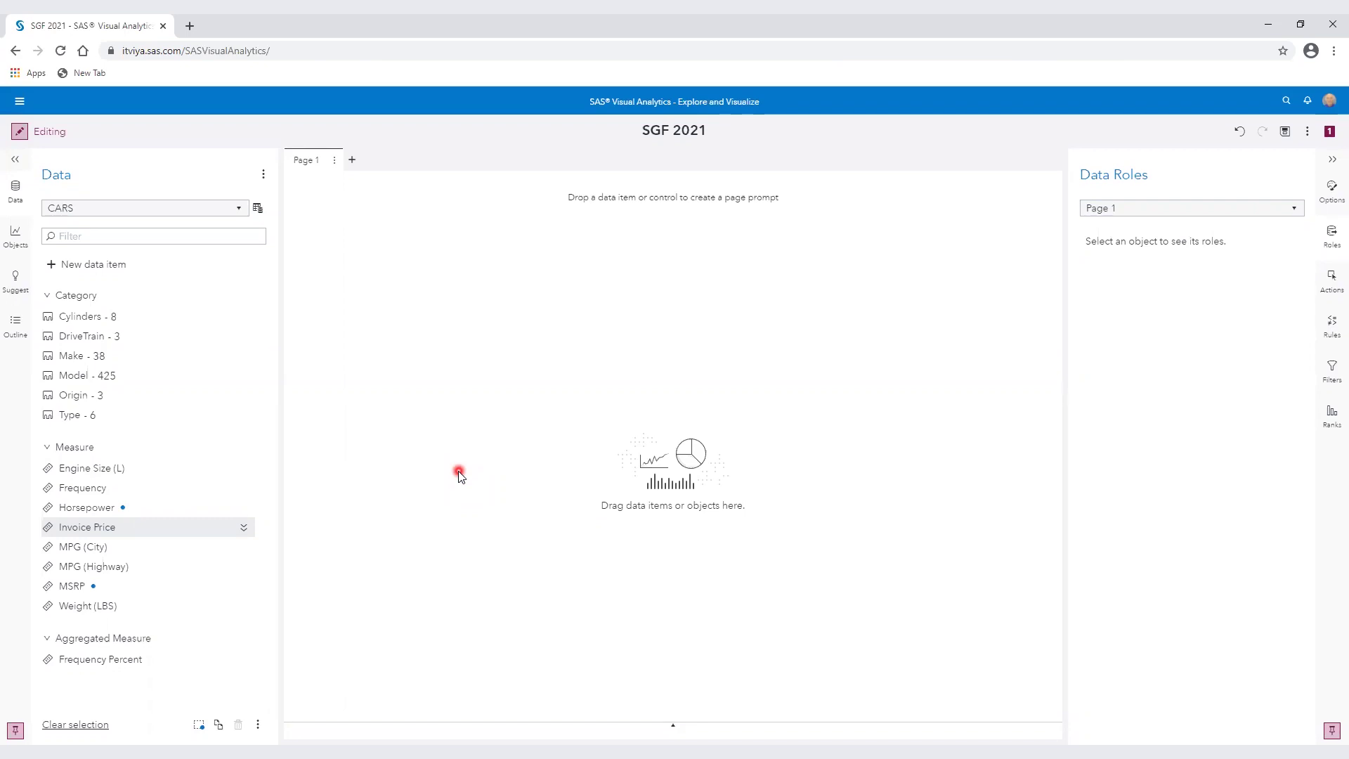
{"action": "left_click", "coordinate": [96, 266]}
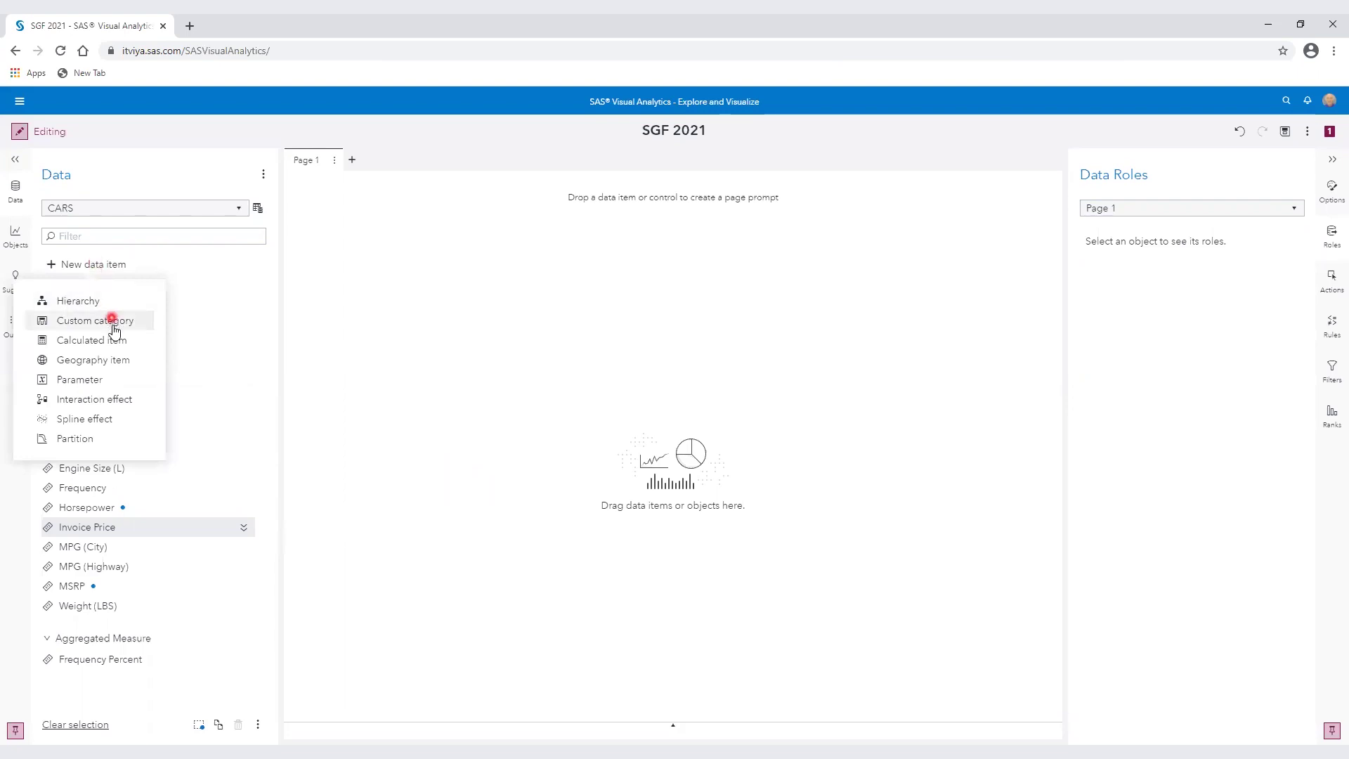
{"action": "left_click", "coordinate": [132, 340]}
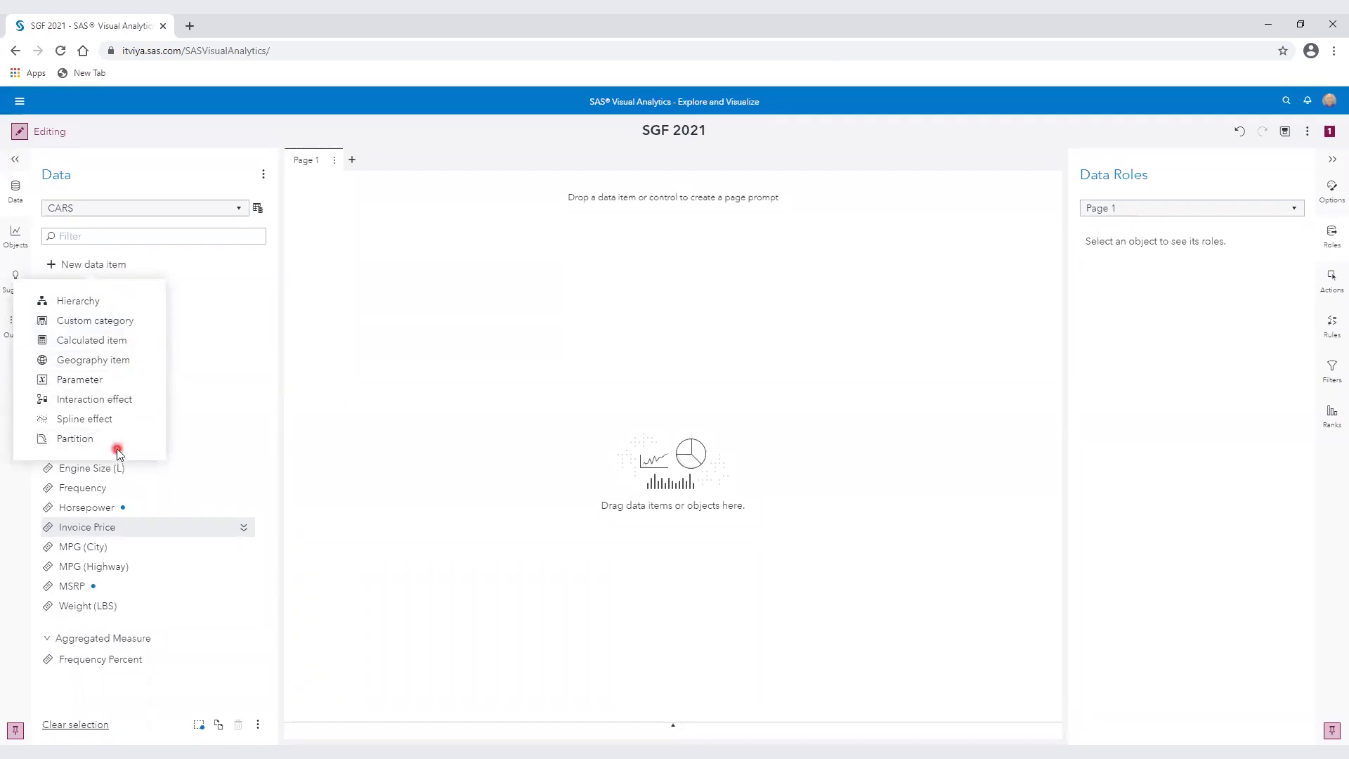
{"action": "left_click", "coordinate": [99, 341]}
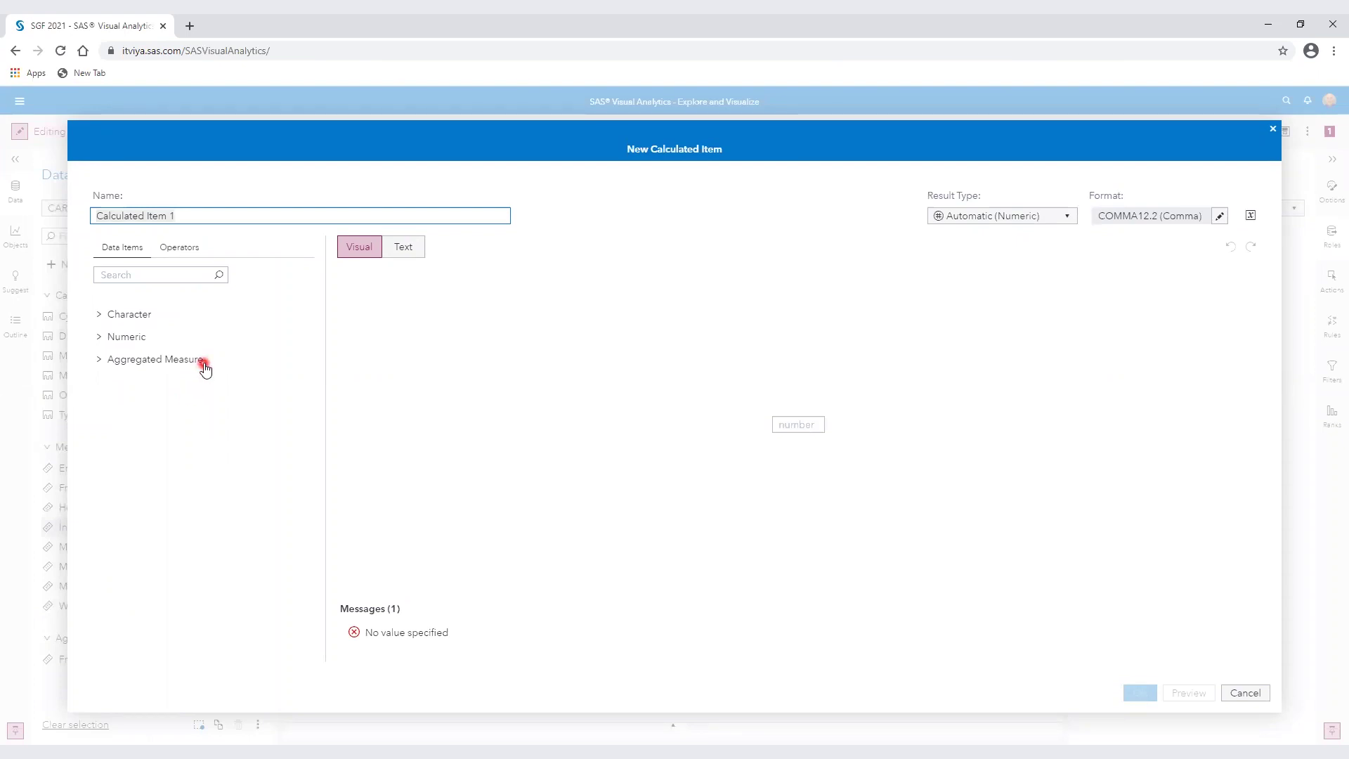
{"action": "triple_click", "coordinate": [283, 219]}
{"action": "type", "text": "Profit"}
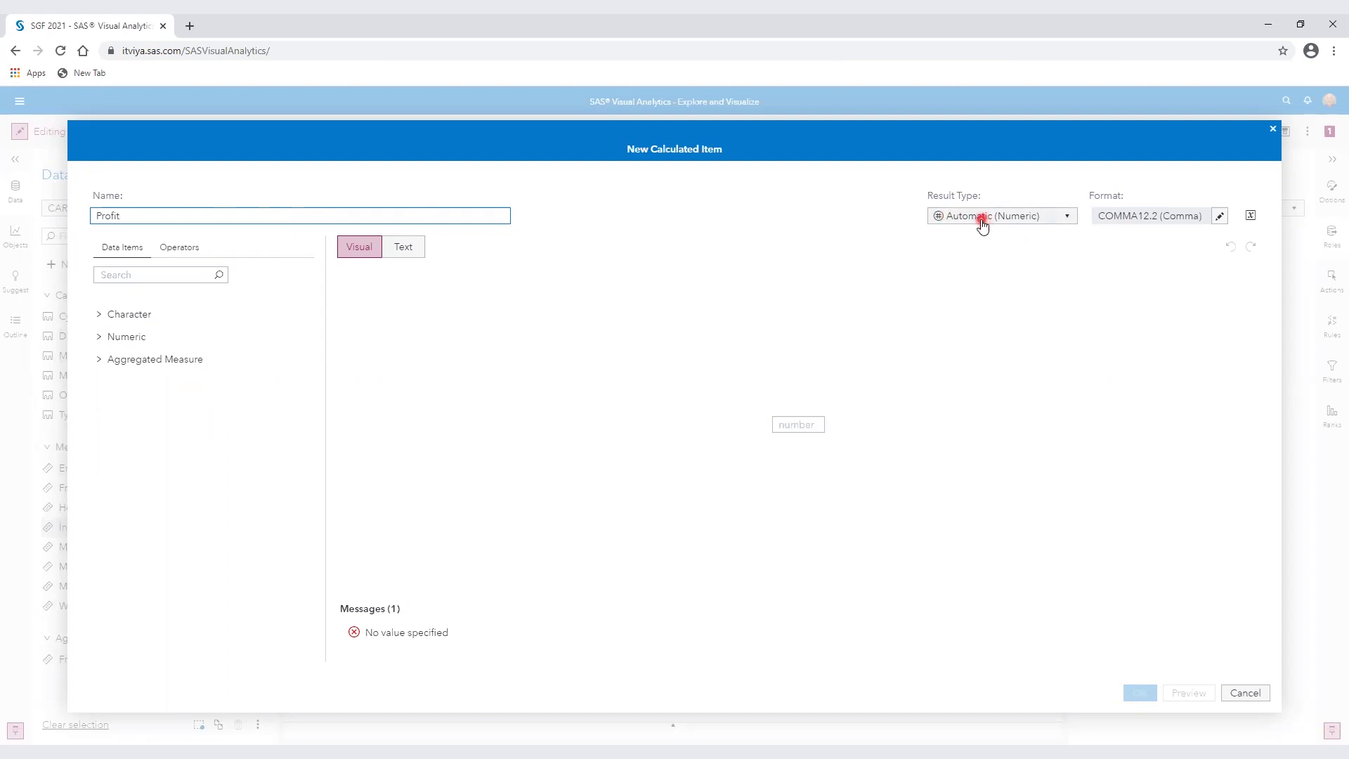
Step: Set the format of the Profit item to the basic currency Dollar with 0 decimals
{"action": "left_click", "coordinate": [1219, 217]}
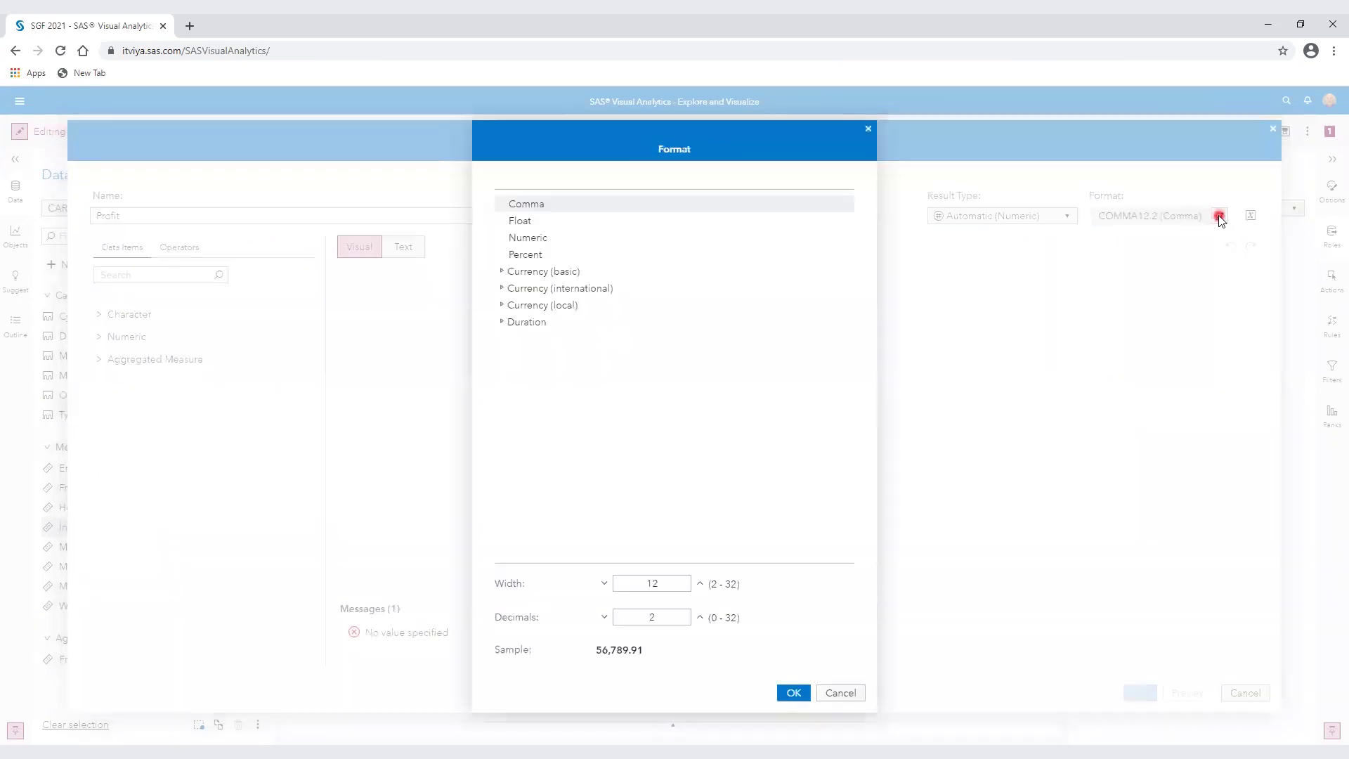
{"action": "left_click", "coordinate": [499, 272]}
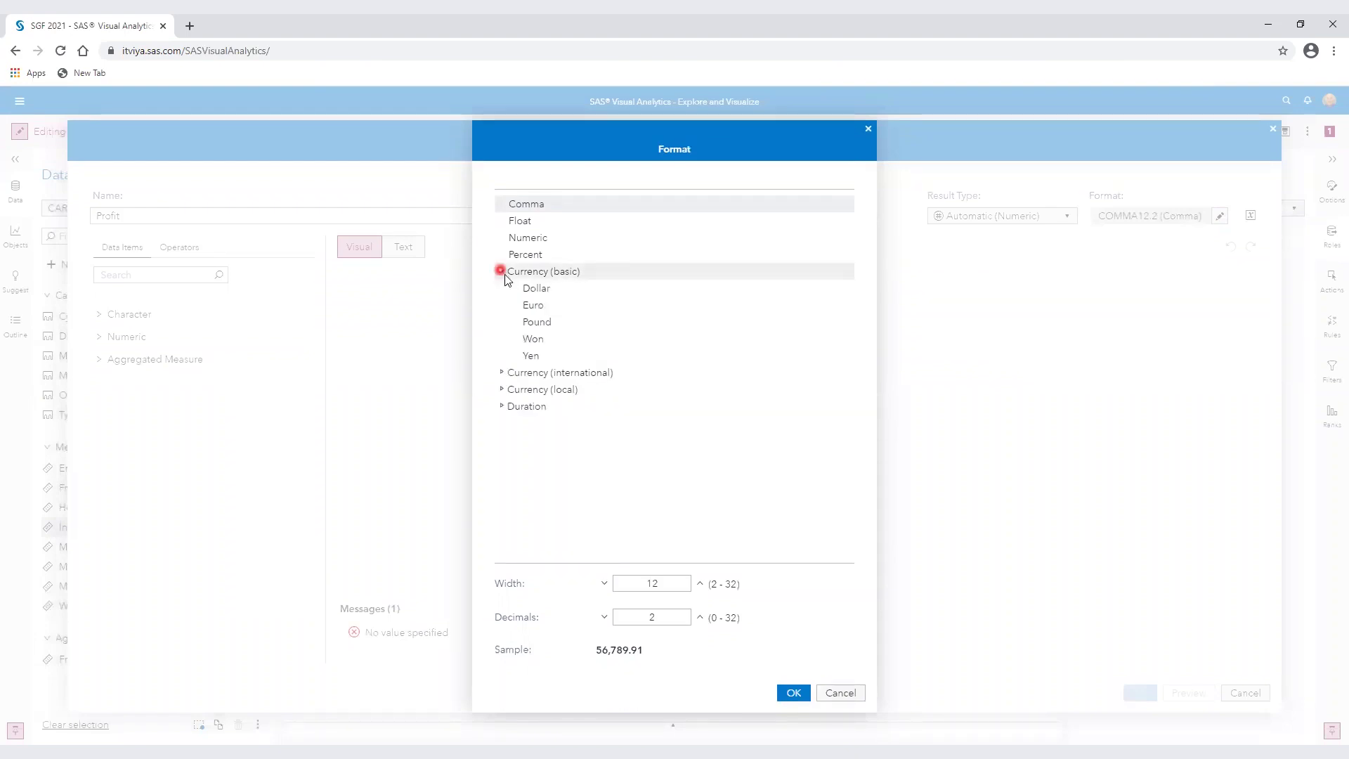
{"action": "left_click", "coordinate": [537, 288]}
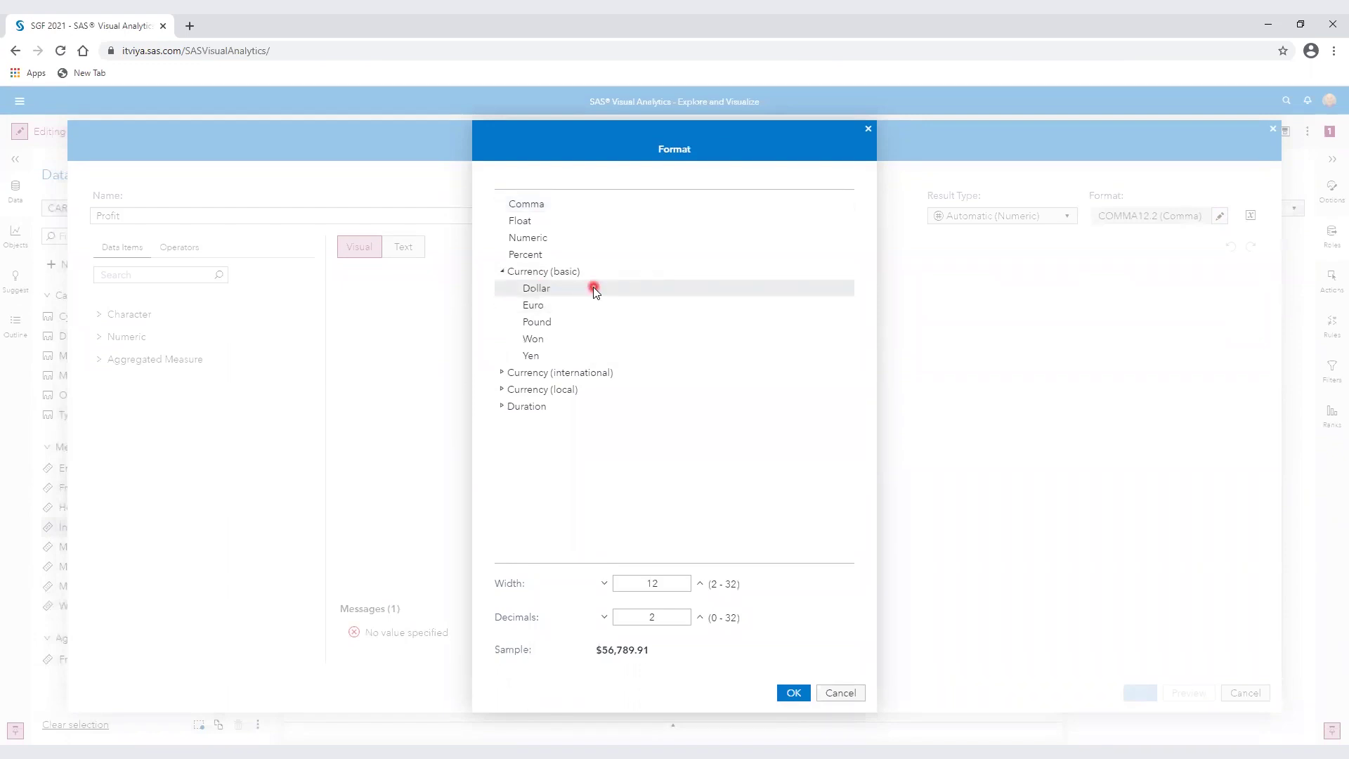
{"action": "left_click", "coordinate": [604, 617]}
{"action": "left_click", "coordinate": [603, 617]}
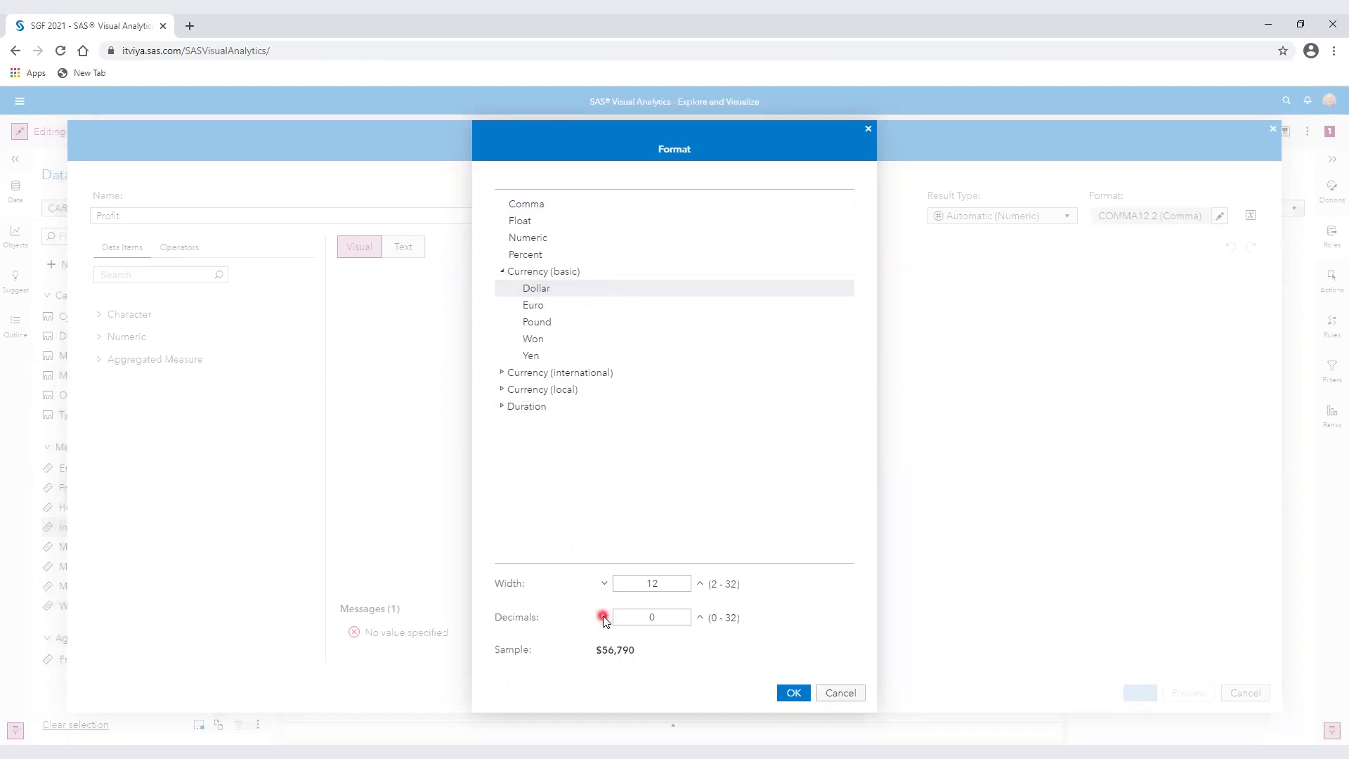
{"action": "left_click", "coordinate": [794, 695]}
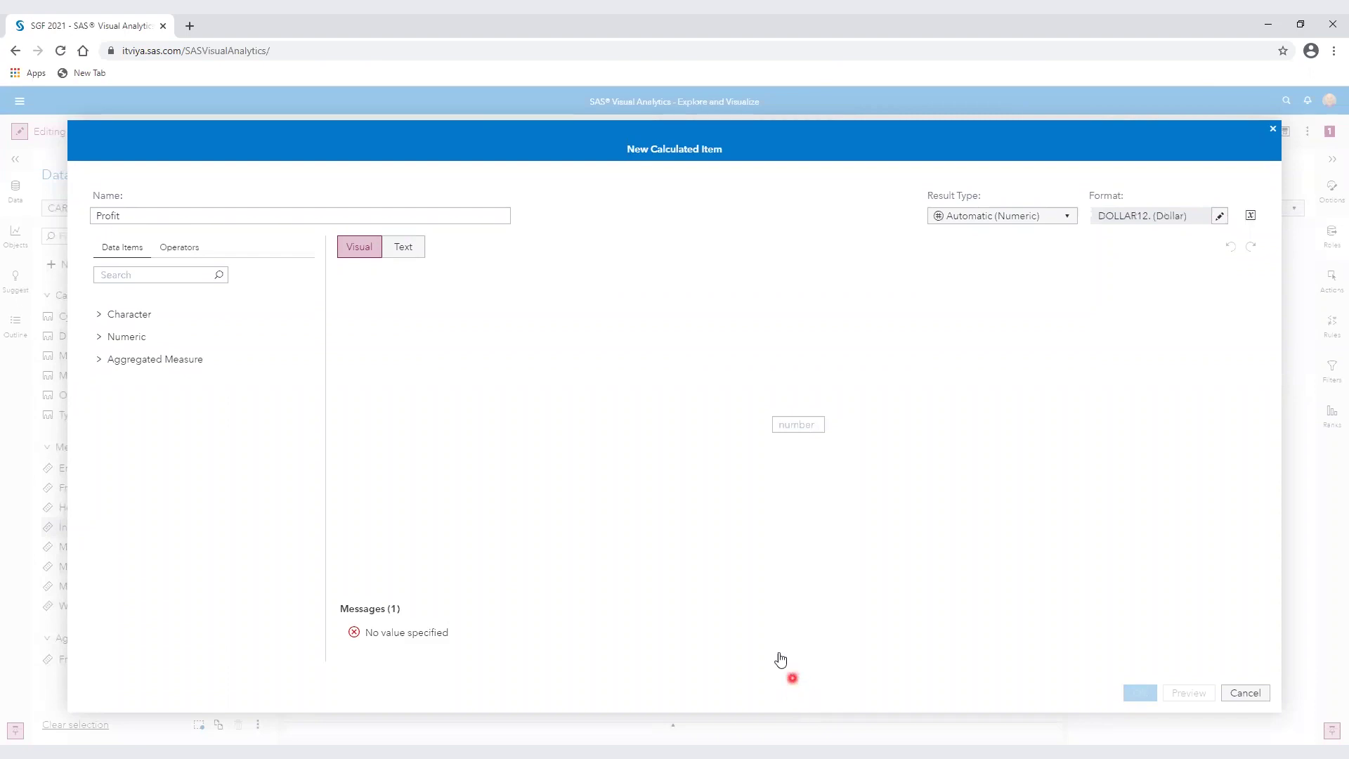
Step: Add the simple numeric subtraction operator x - y to the Profit expression
{"action": "left_click", "coordinate": [191, 247]}
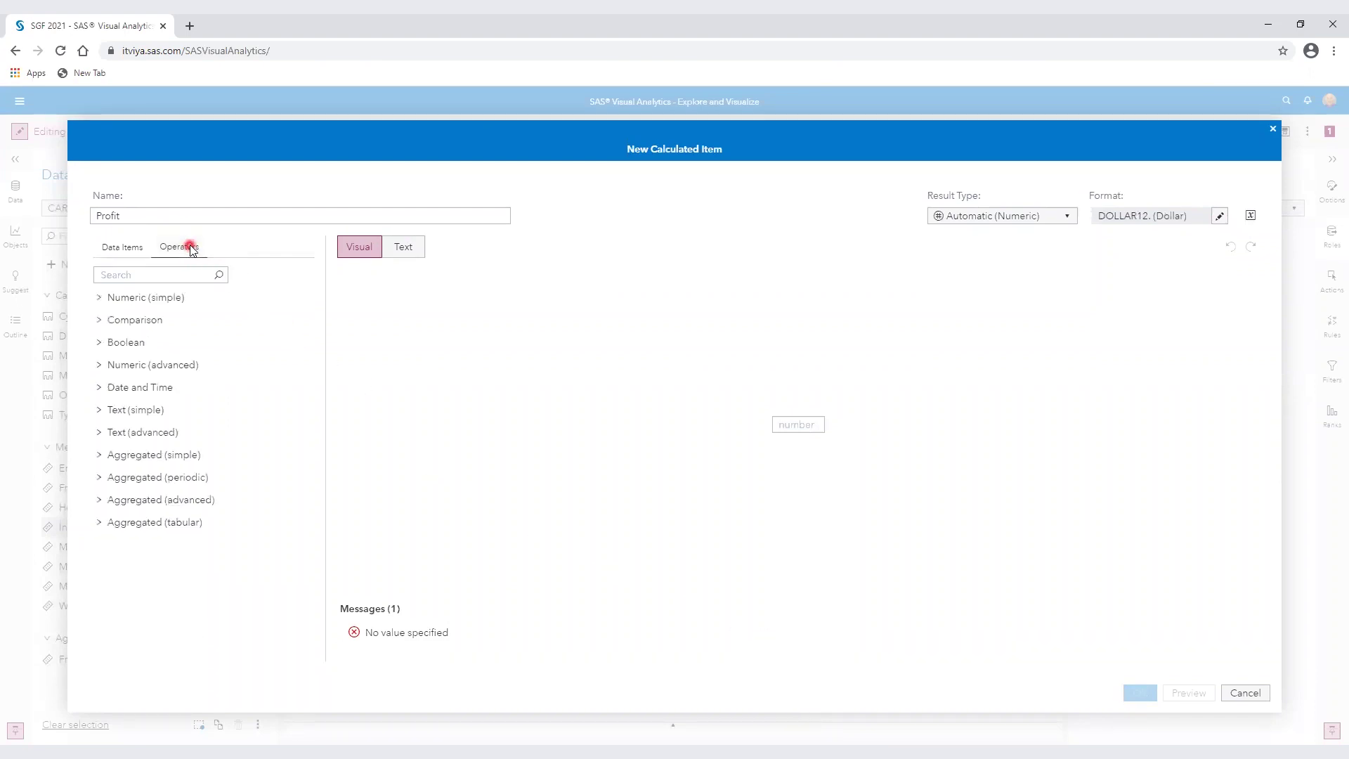
{"action": "left_click", "coordinate": [98, 297]}
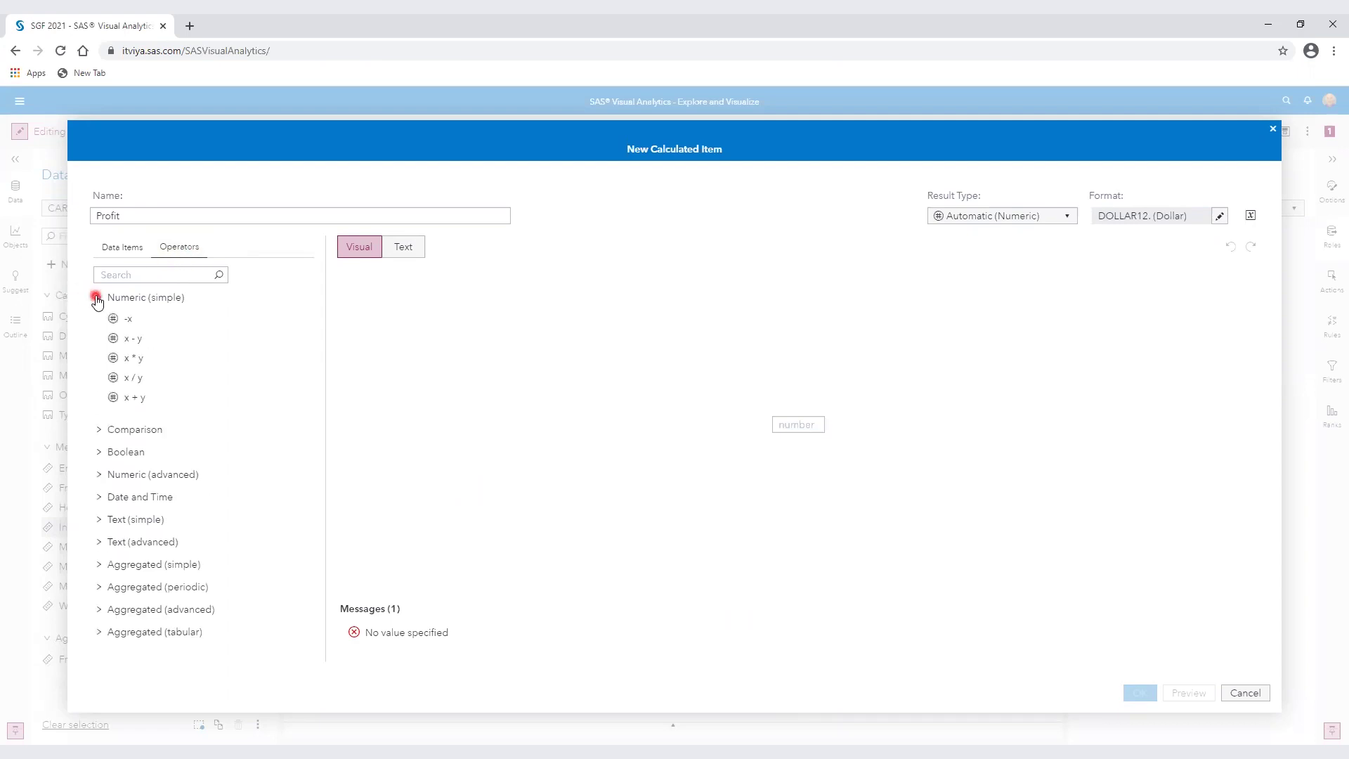
{"action": "left_click", "coordinate": [143, 339]}
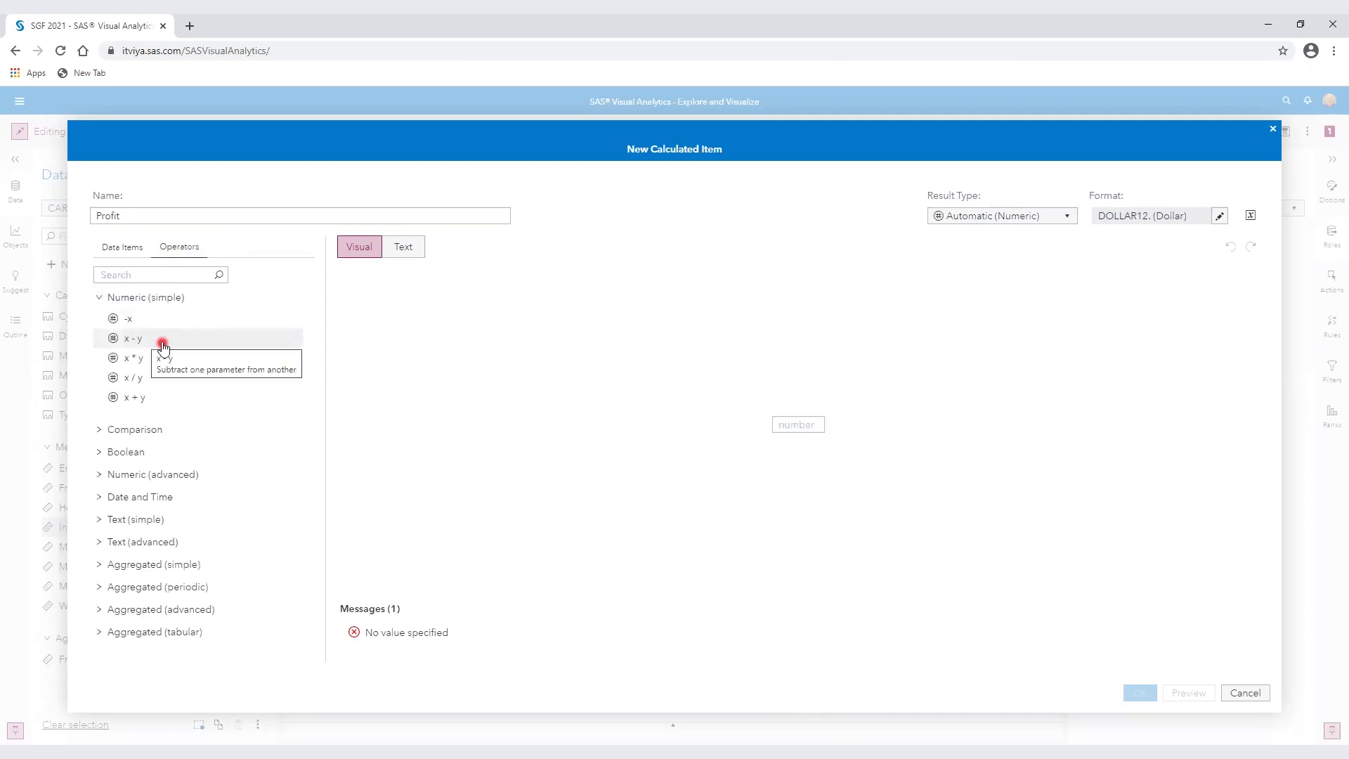
{"action": "left_click_drag", "start_coordinate": [159, 343], "coordinate": [786, 421]}
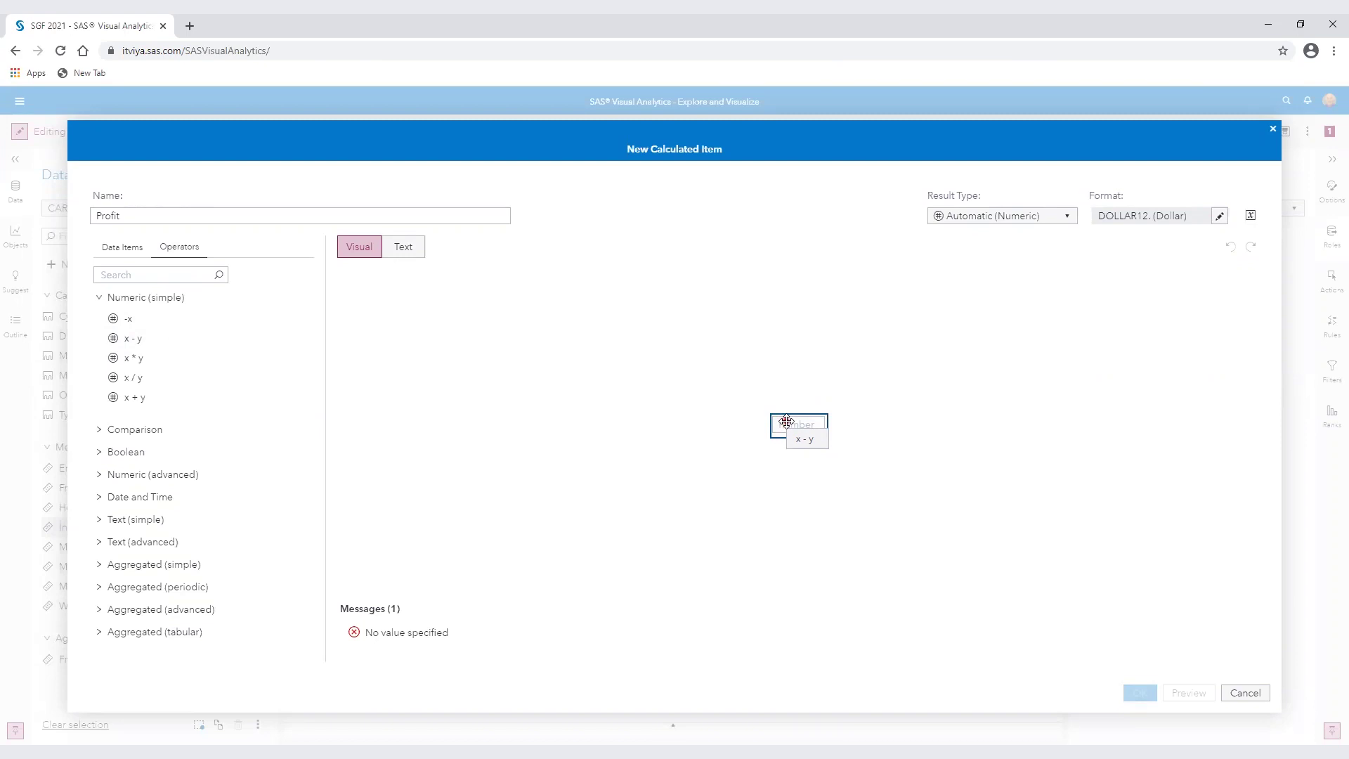
{"action": "left_click_drag", "start_coordinate": [786, 422], "coordinate": [786, 420]}
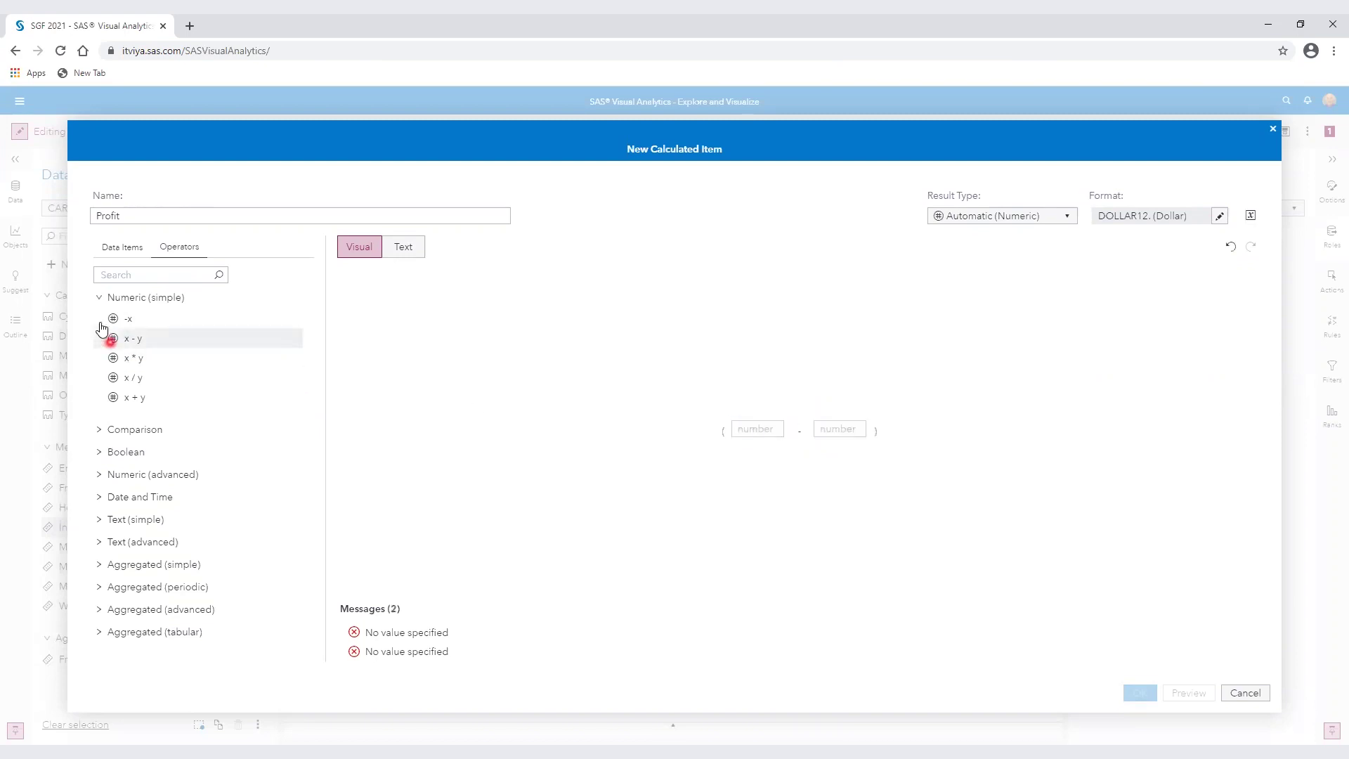
{"action": "left_click", "coordinate": [97, 299]}
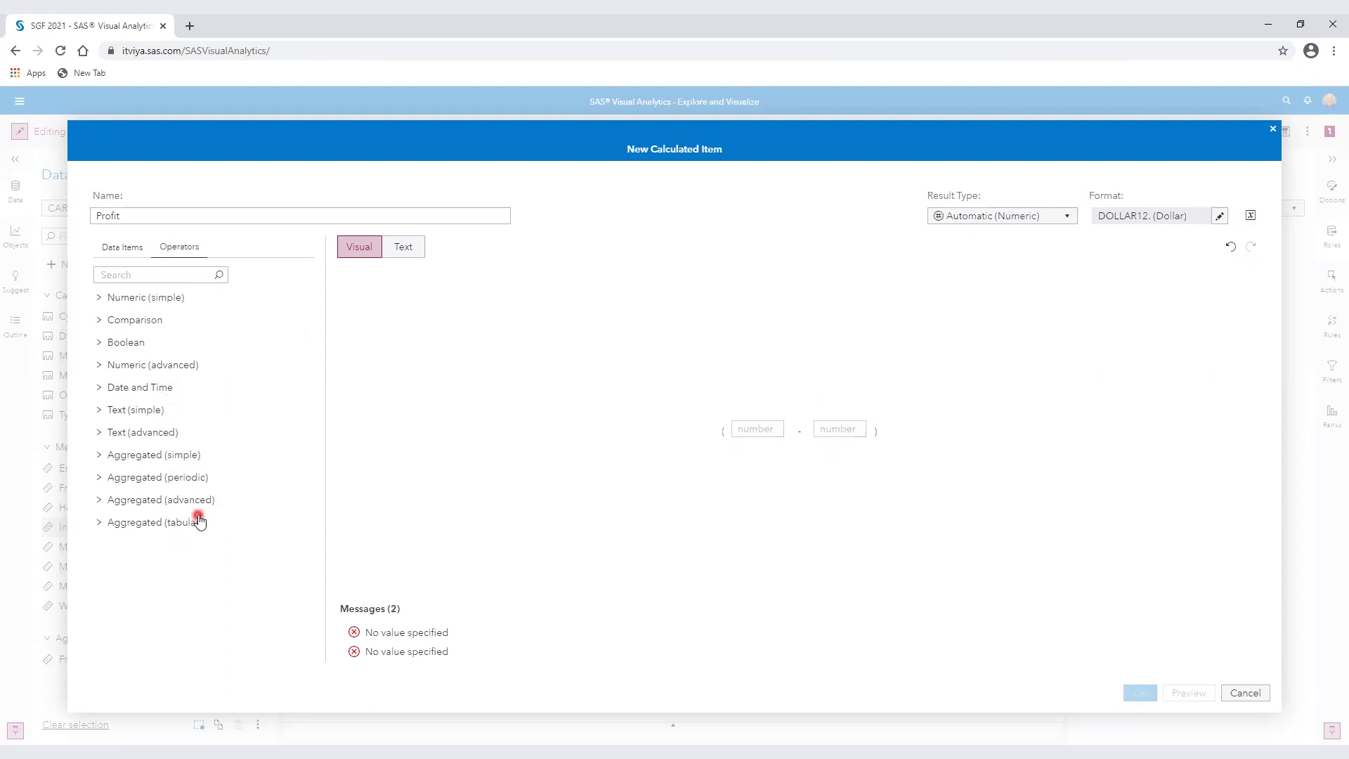
Step: Complete the subtraction with MSRP as the first number and Invoice Price as the second
{"action": "left_click", "coordinate": [765, 431]}
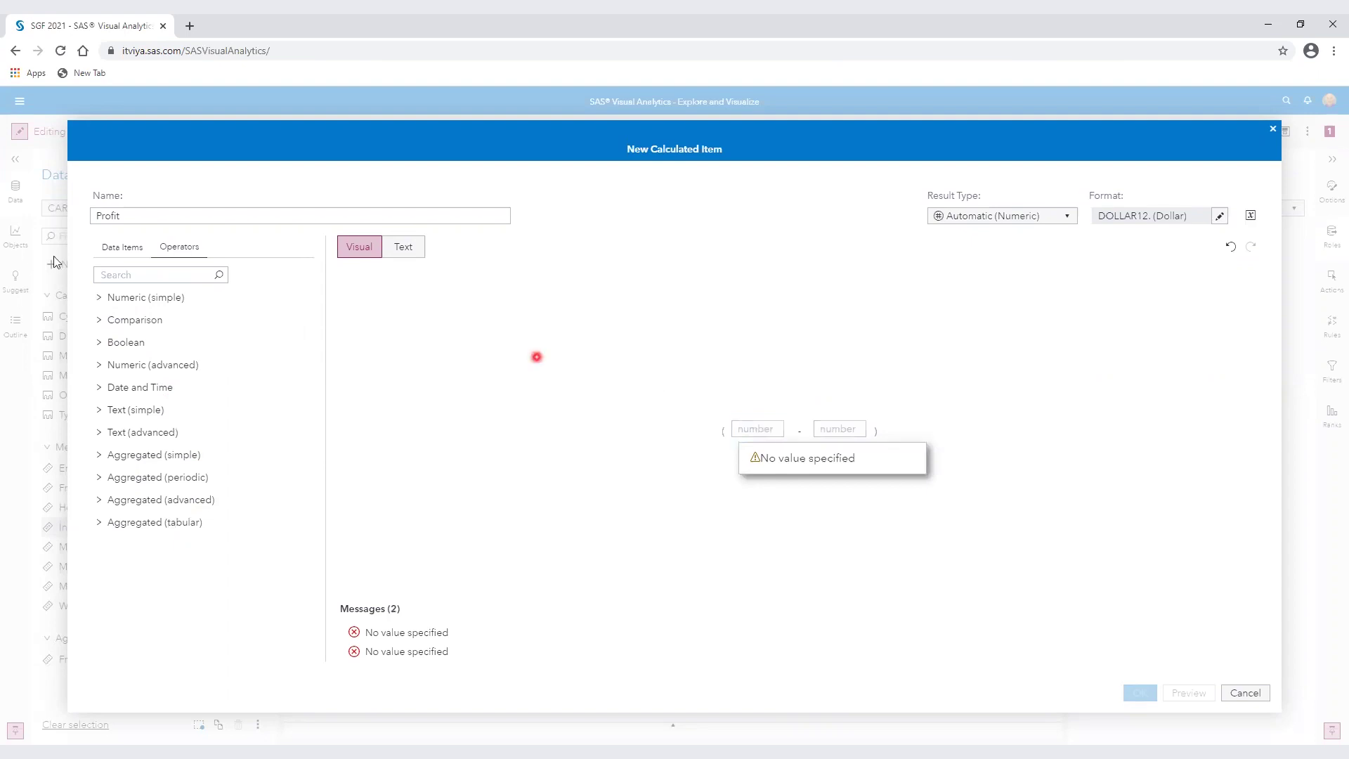
{"action": "left_click", "coordinate": [110, 249]}
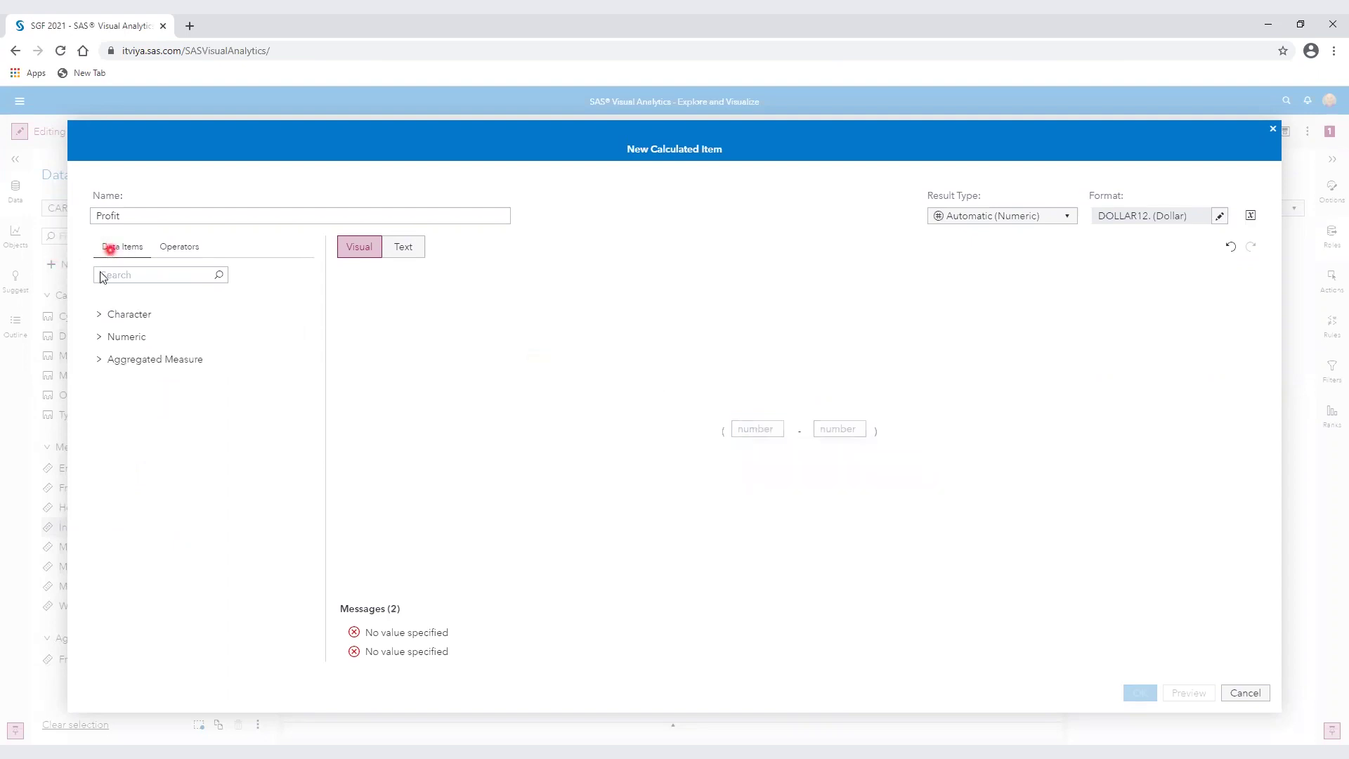
{"action": "left_click", "coordinate": [97, 338]}
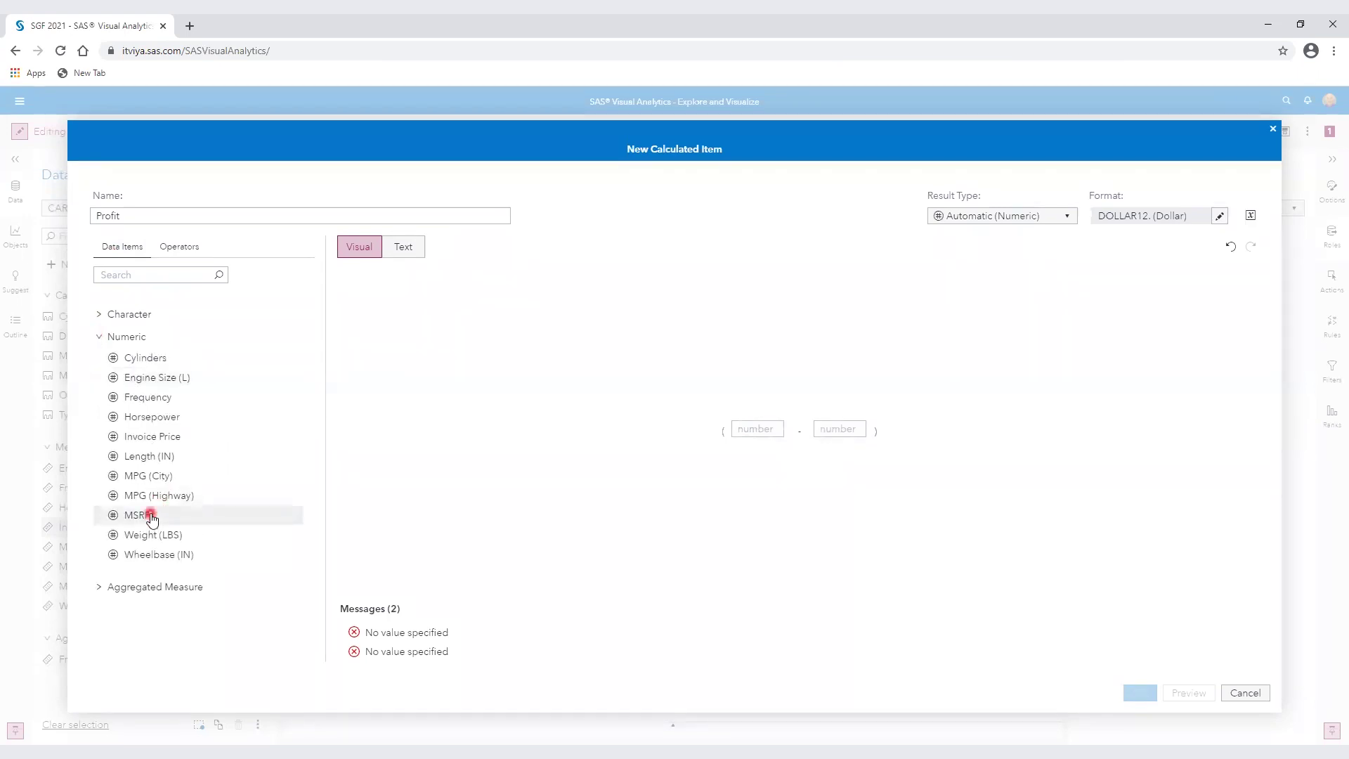
{"action": "left_click_drag", "start_coordinate": [151, 519], "coordinate": [738, 431]}
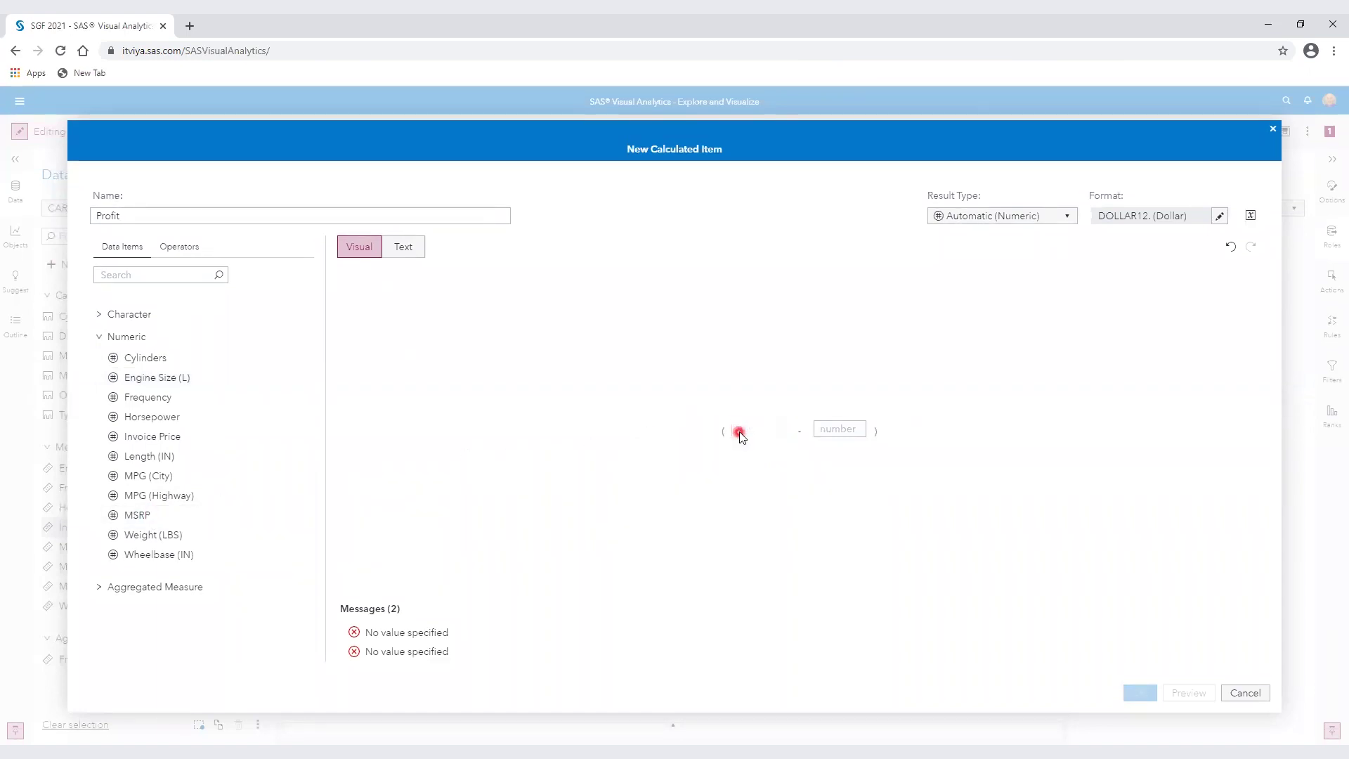
{"action": "left_click", "coordinate": [507, 447]}
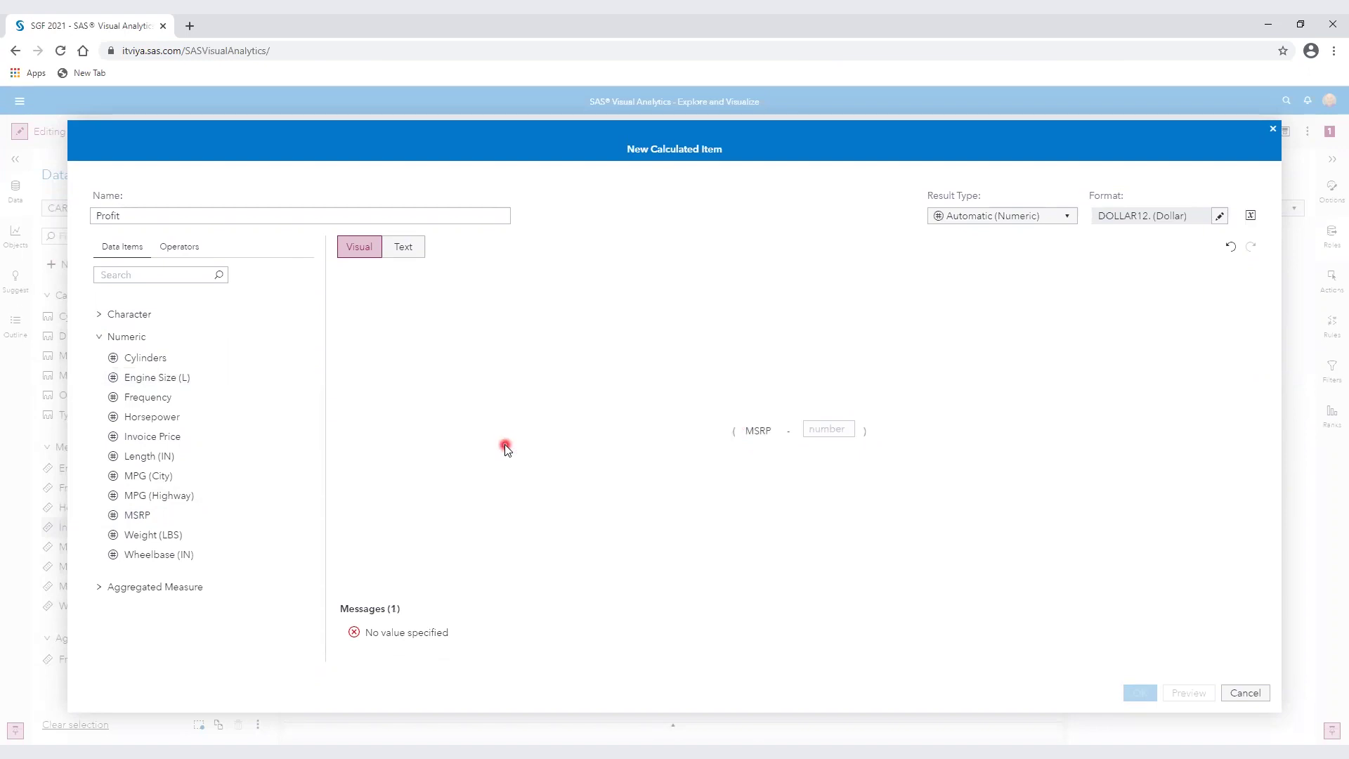
{"action": "left_click_drag", "start_coordinate": [135, 442], "coordinate": [818, 425]}
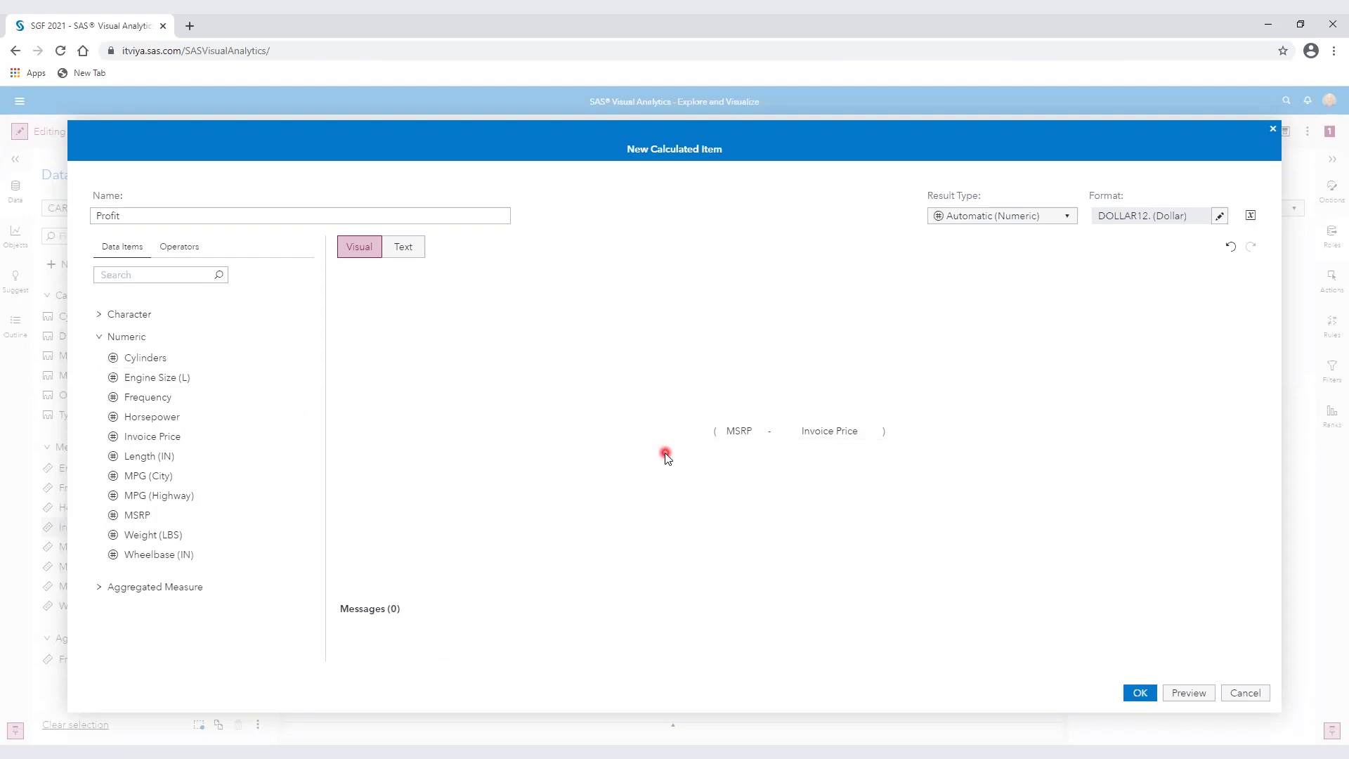
Step: Preview the calculated Profit values, close the preview and save the calculated item
{"action": "left_click", "coordinate": [1193, 694]}
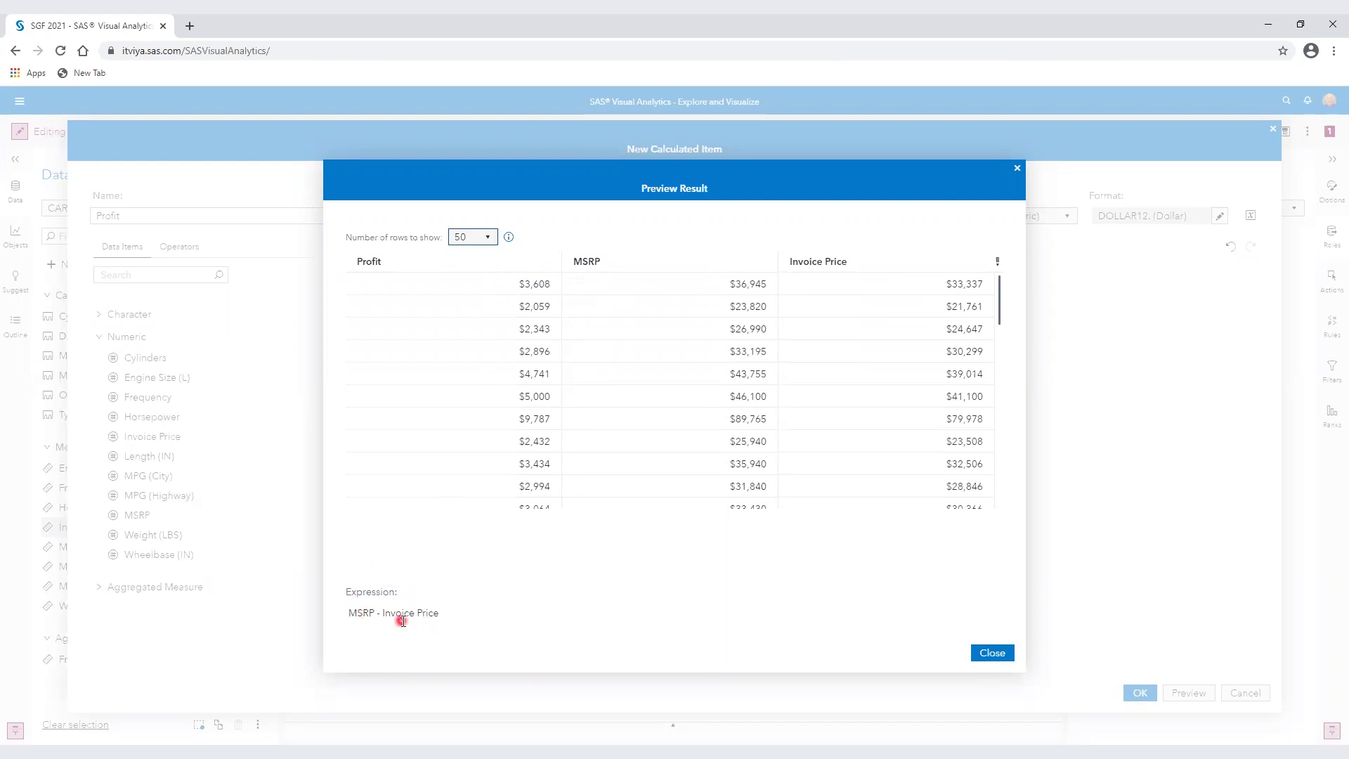
{"action": "left_click", "coordinate": [993, 653]}
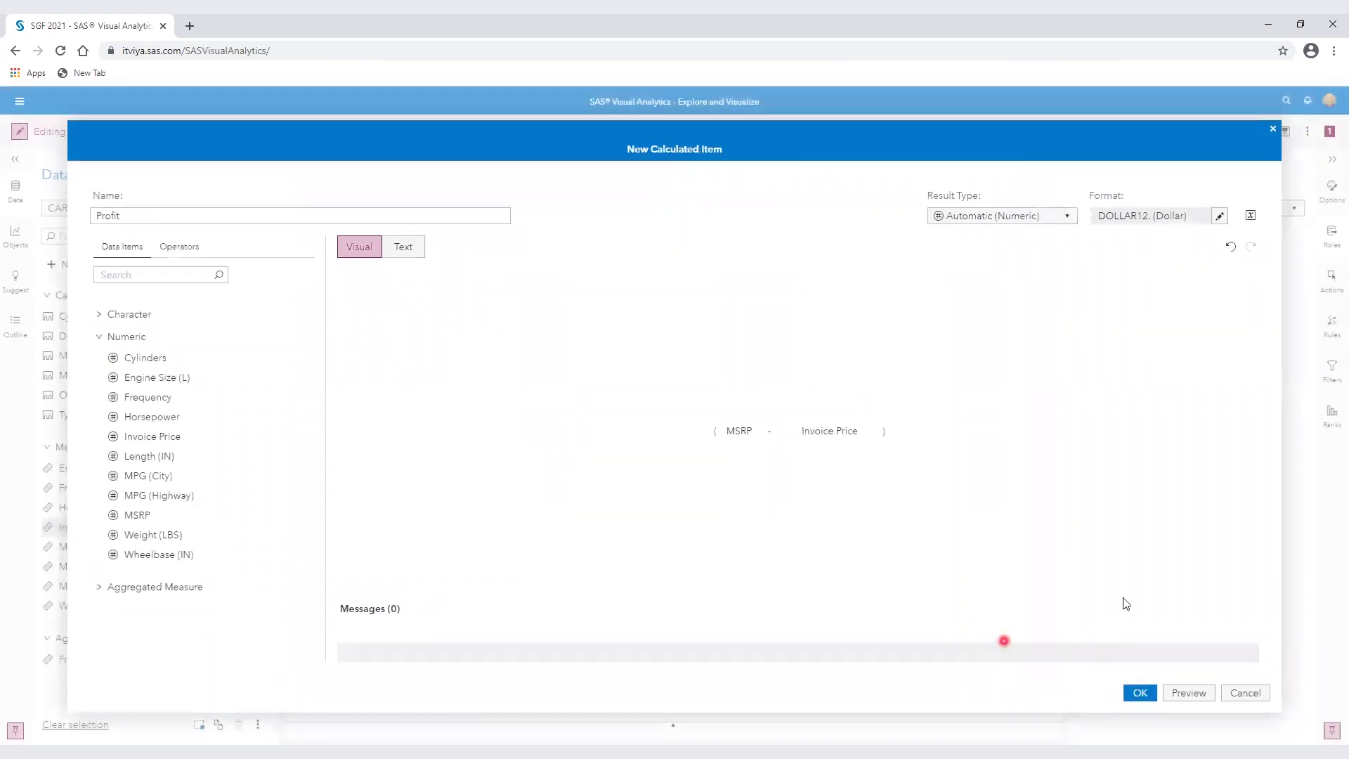
{"action": "left_click", "coordinate": [1142, 694]}
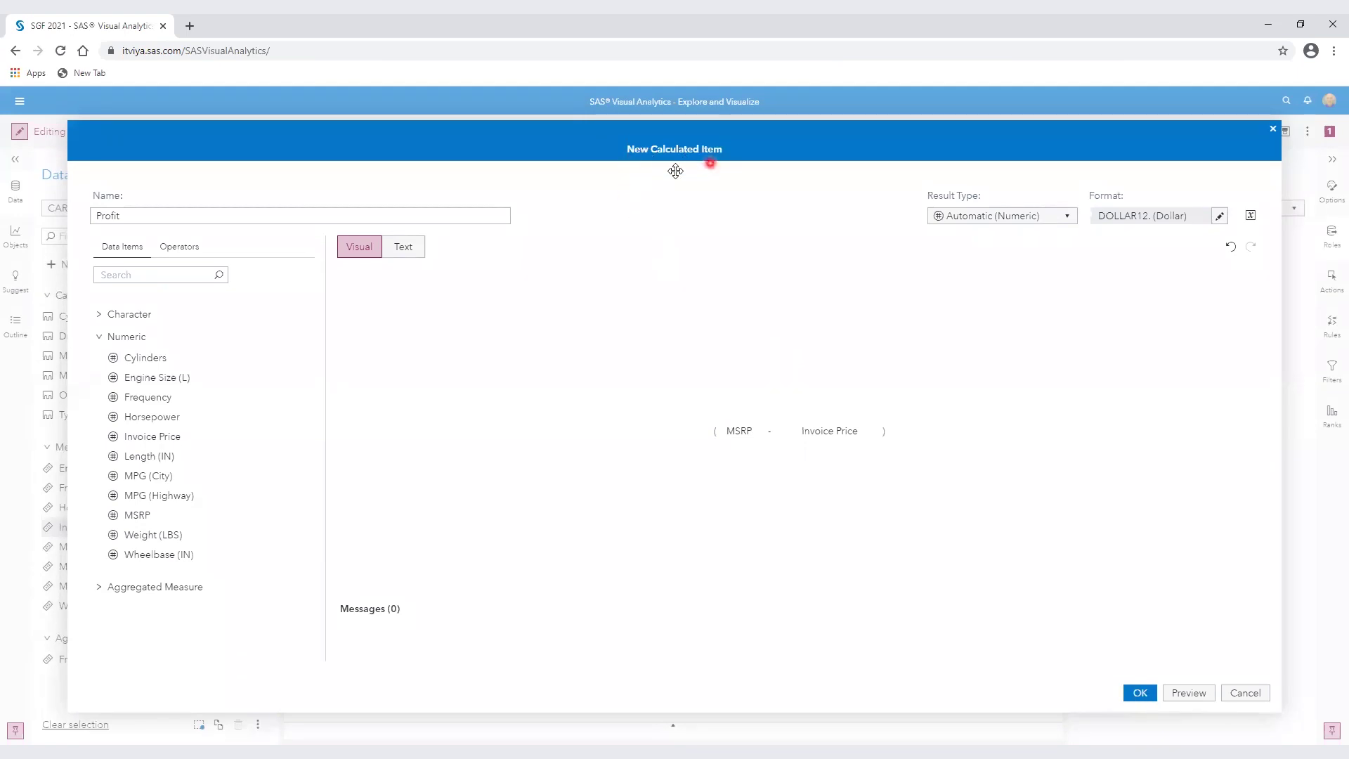
{"action": "left_click", "coordinate": [1136, 695]}
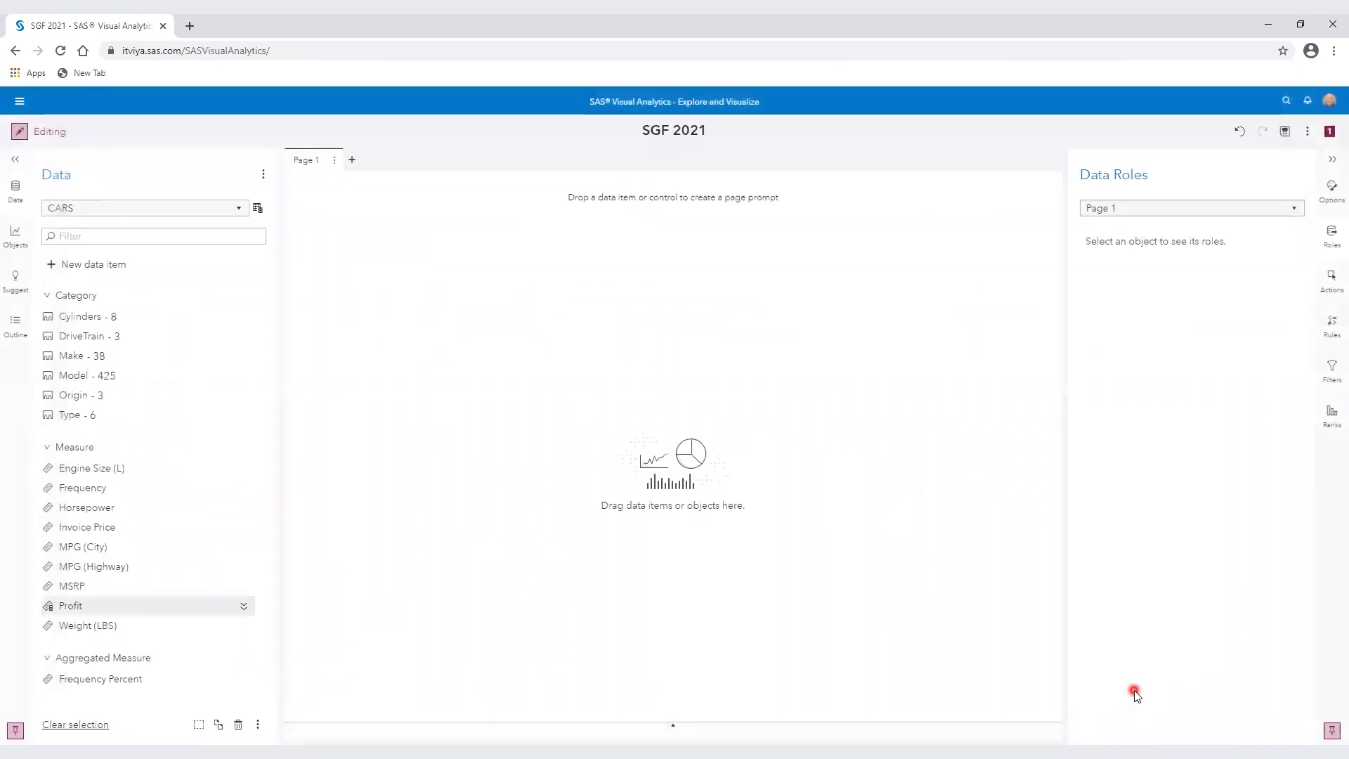
Step: Set the aggregation of the Profit measure to Average and collapse its properties
{"action": "left_click", "coordinate": [136, 606]}
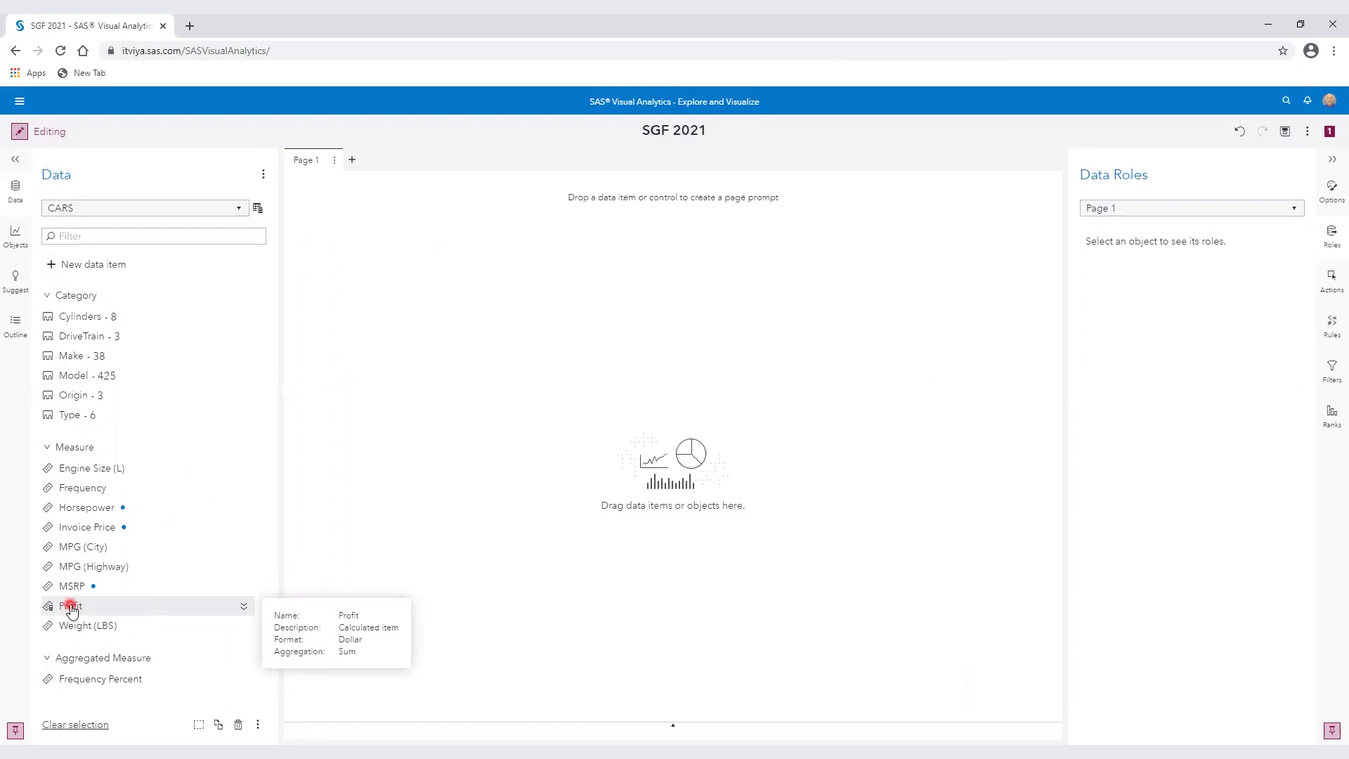
{"action": "left_click", "coordinate": [242, 607]}
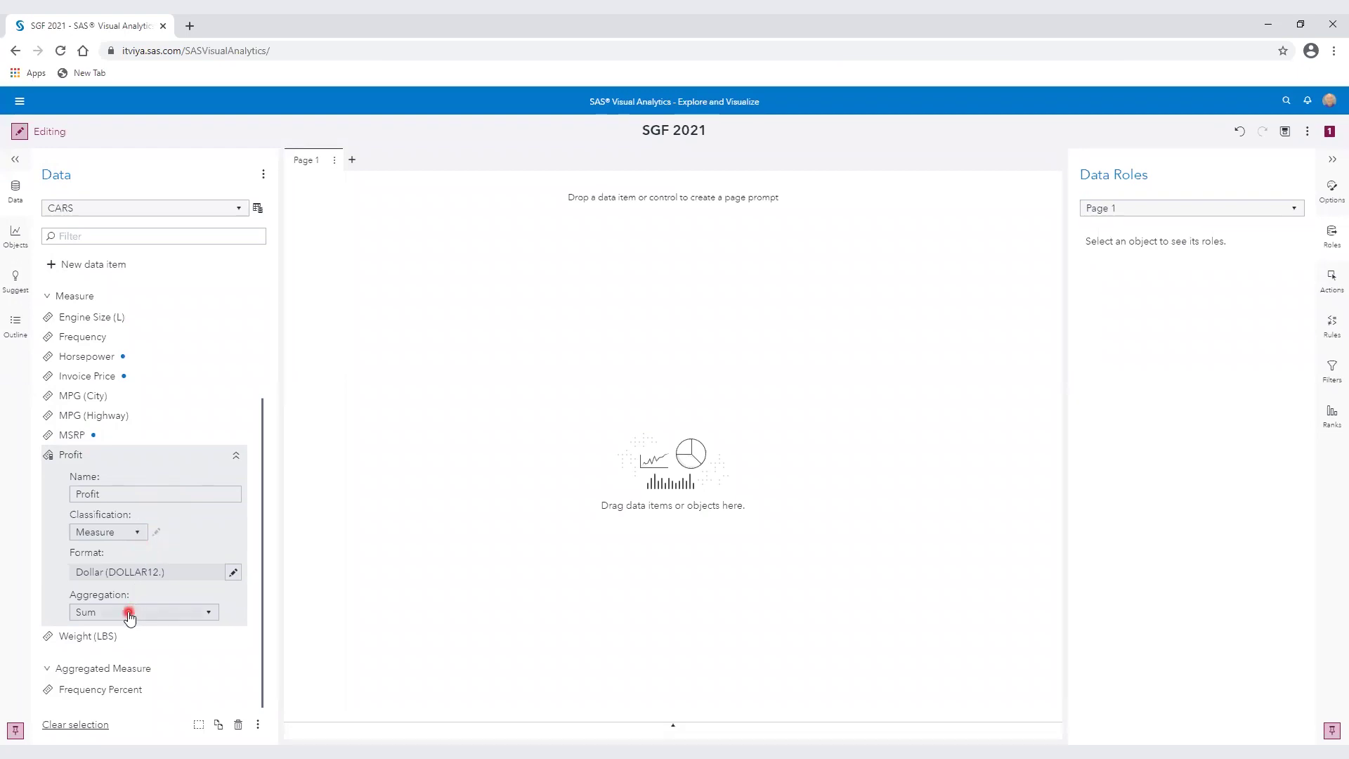
{"action": "left_click", "coordinate": [208, 617]}
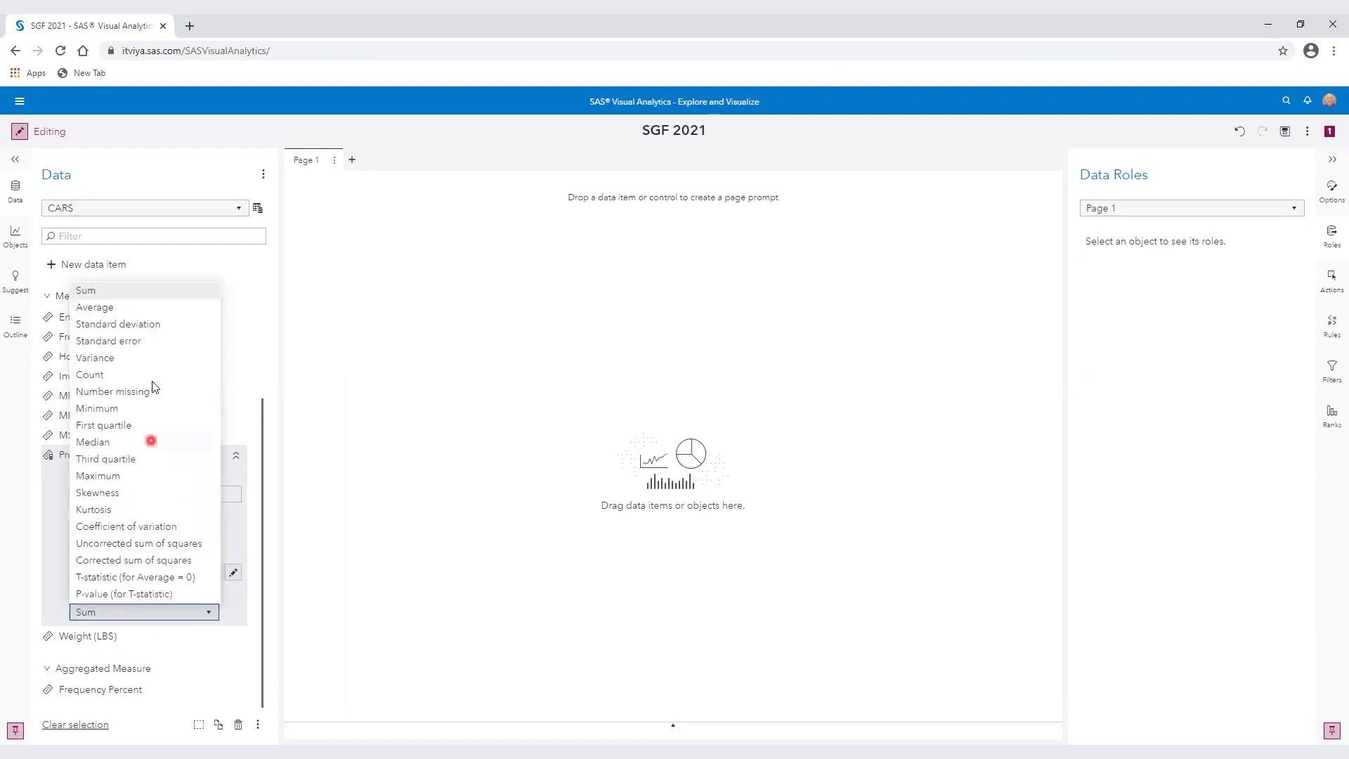
{"action": "left_click", "coordinate": [114, 309]}
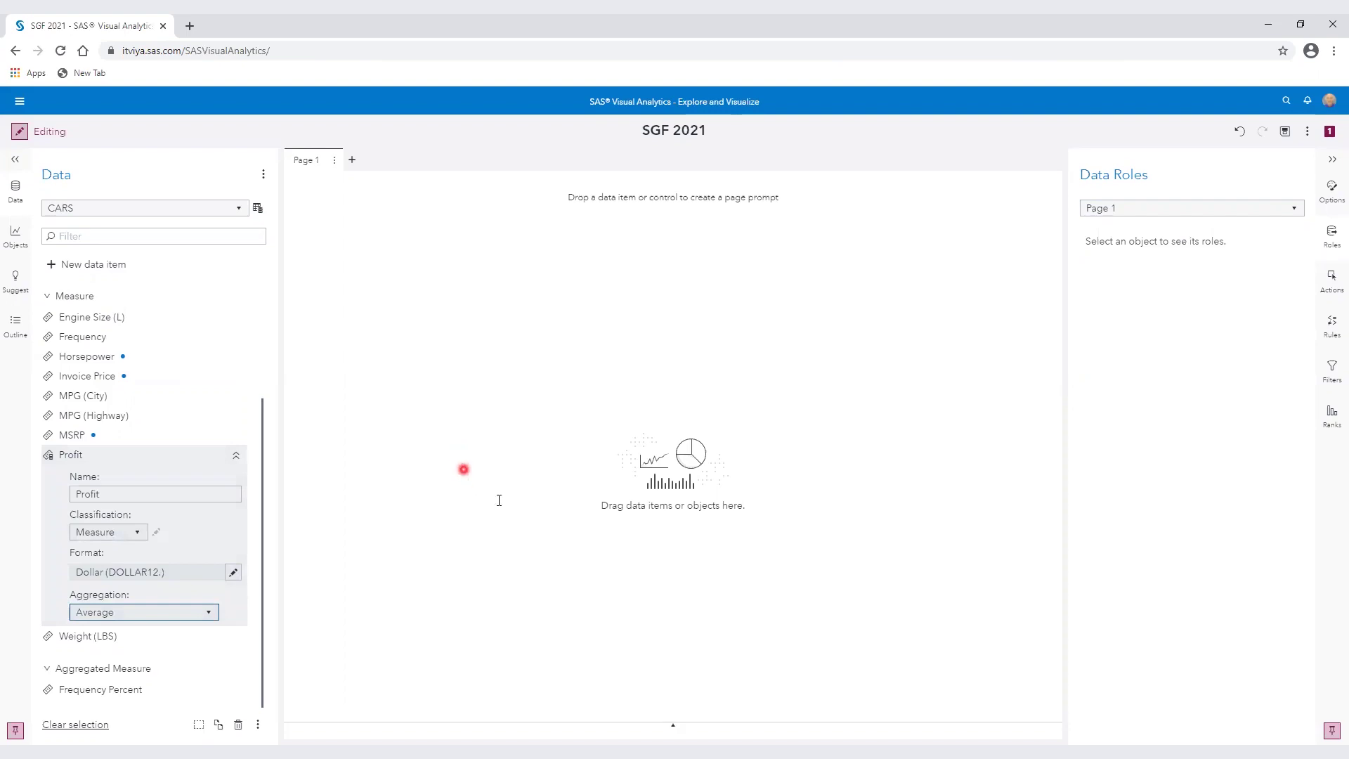
{"action": "left_click", "coordinate": [233, 462]}
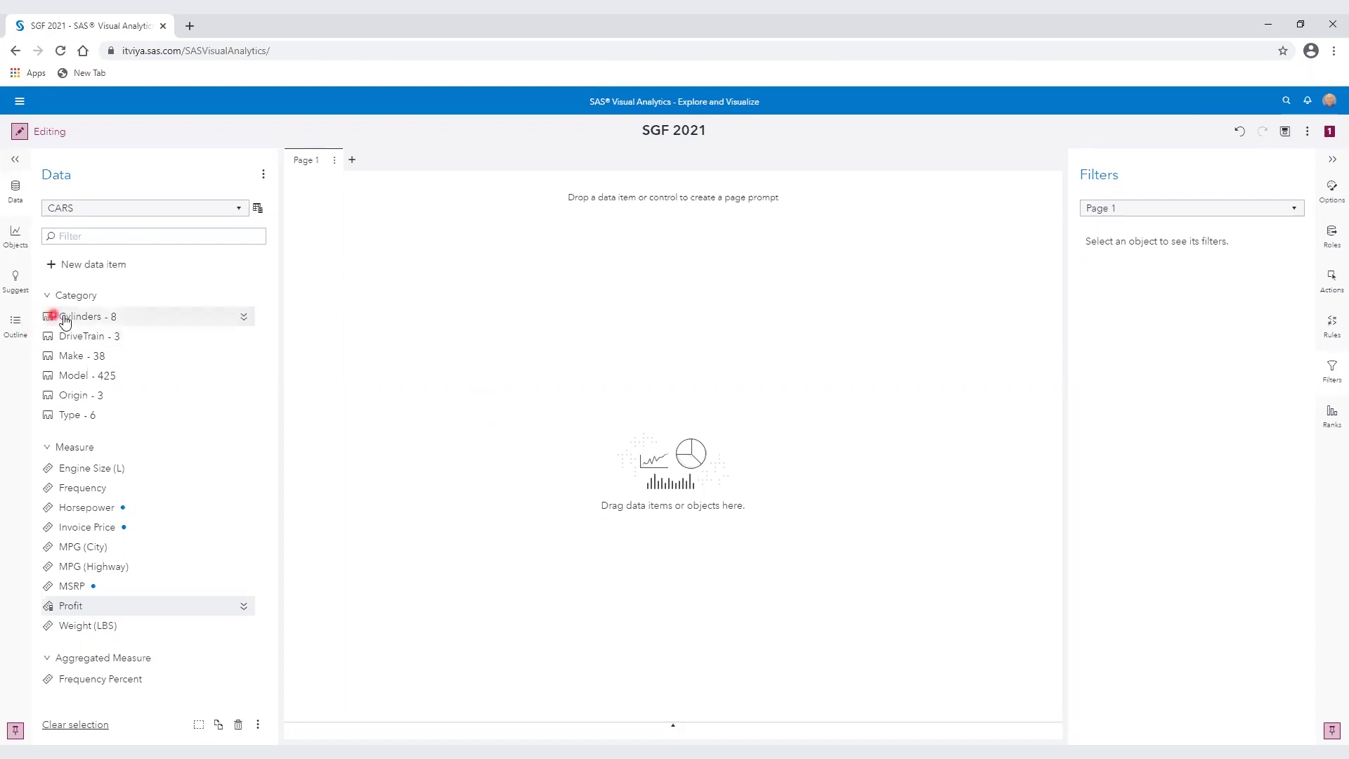
Step: Start a data filter on the CARS data and add the In comparison operator as its condition
{"action": "mouse_move", "coordinate": [77, 320]}
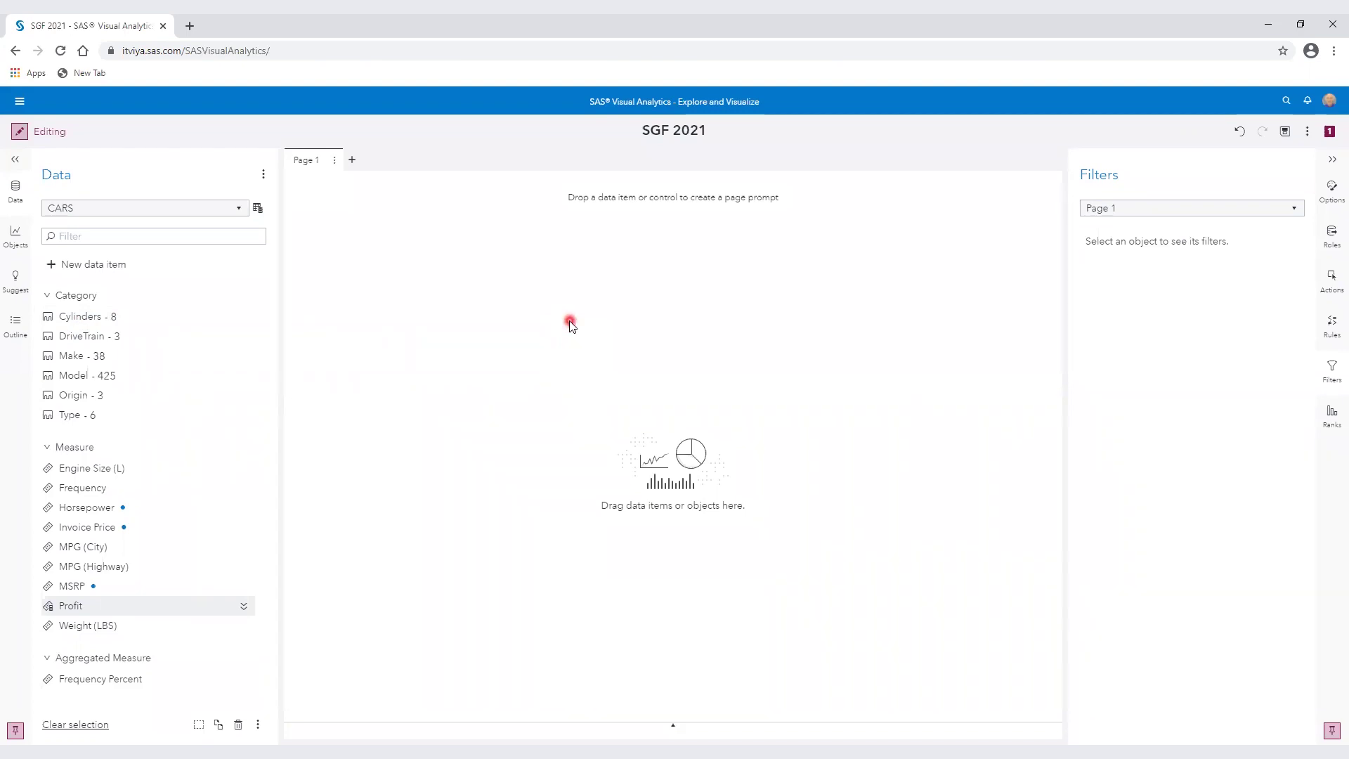
{"action": "left_click", "coordinate": [259, 209]}
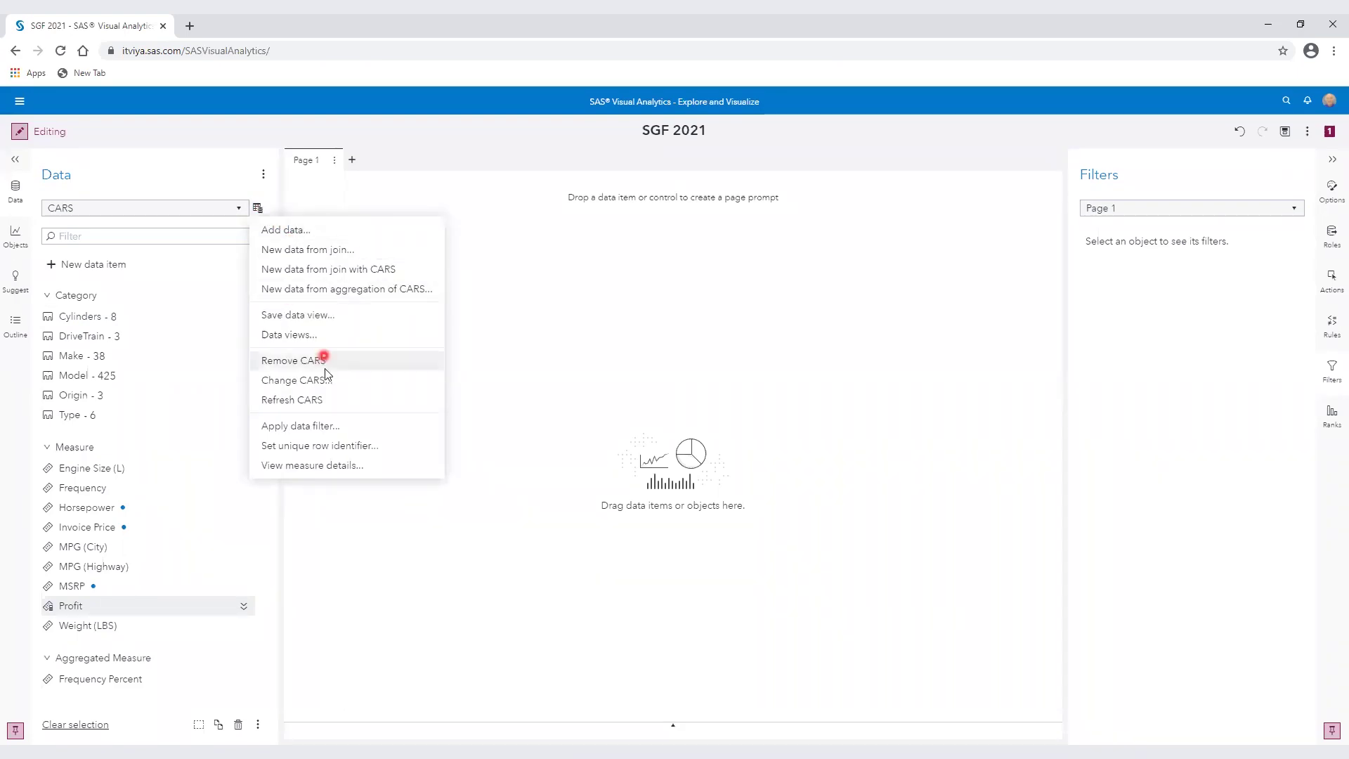
{"action": "left_click", "coordinate": [344, 426]}
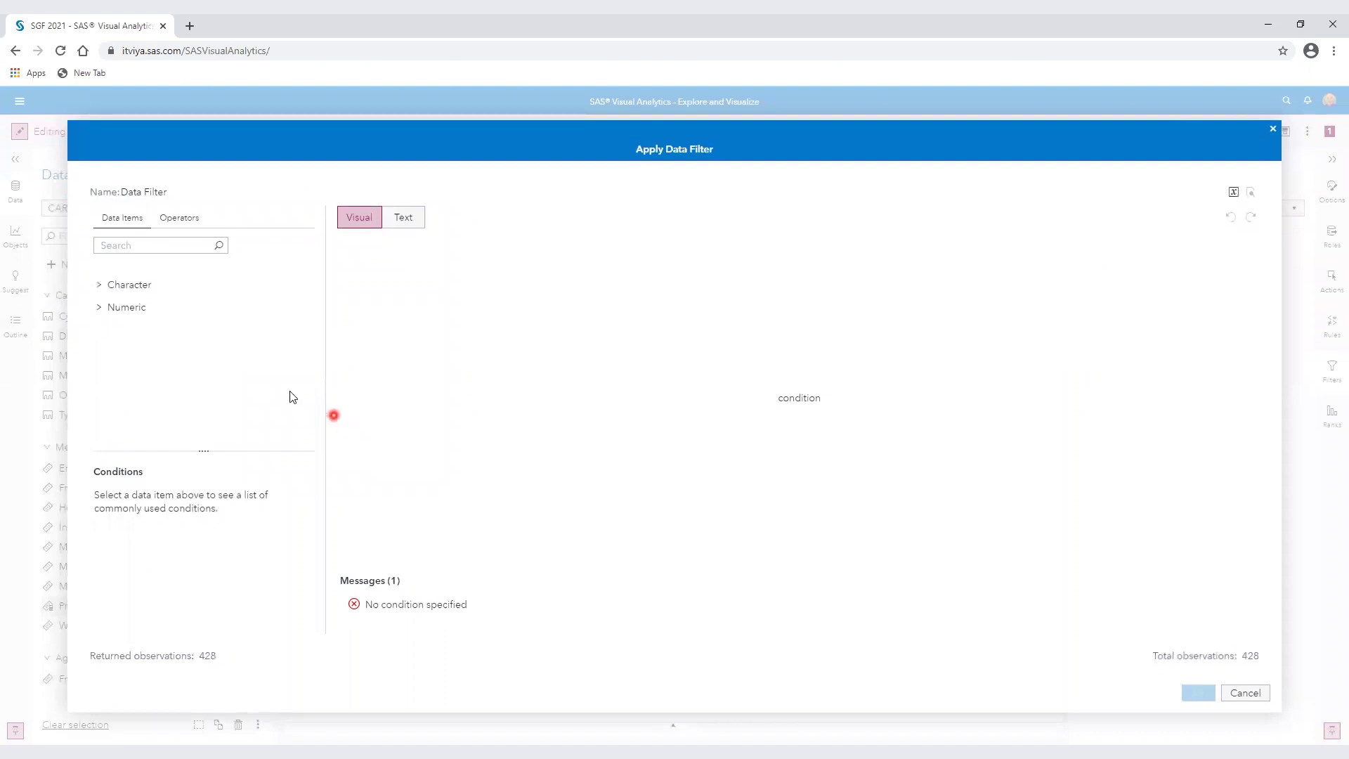
{"action": "left_click", "coordinate": [182, 218]}
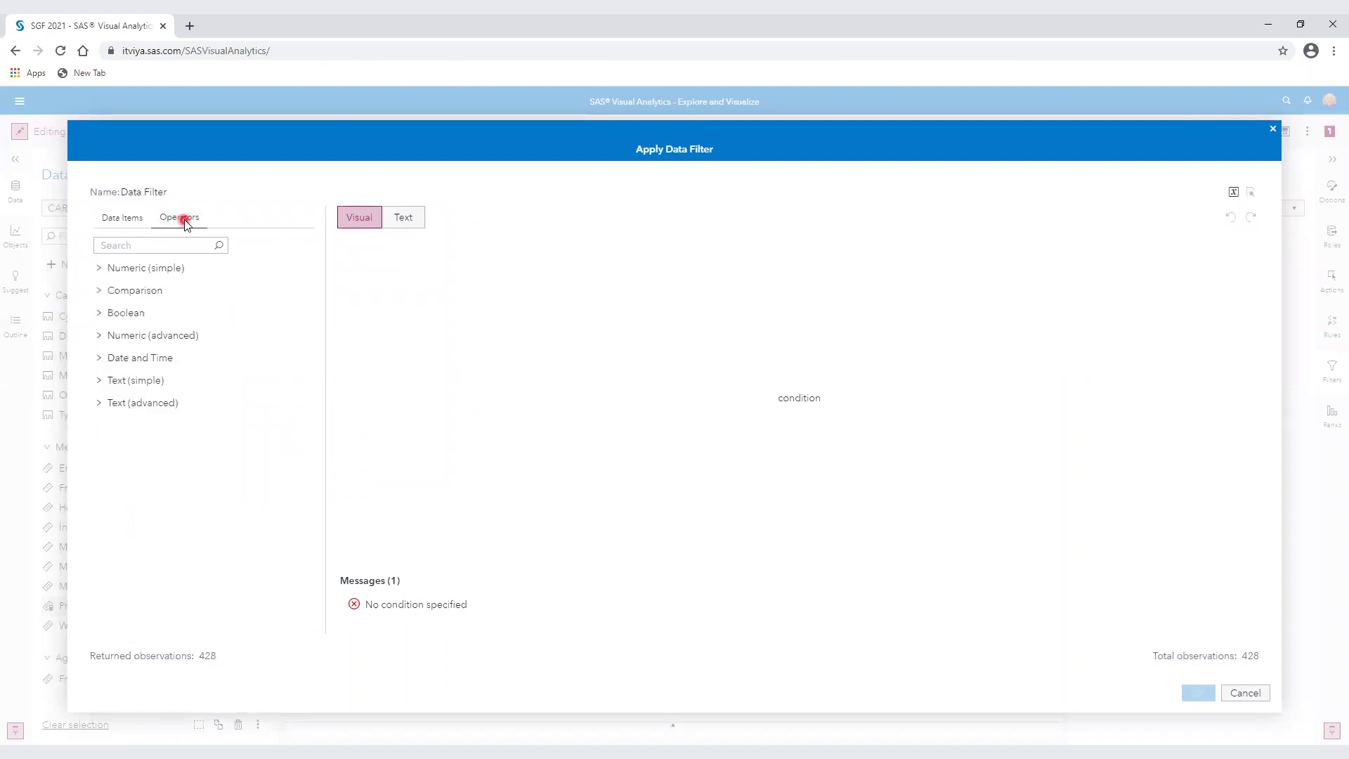
{"action": "left_click", "coordinate": [100, 292]}
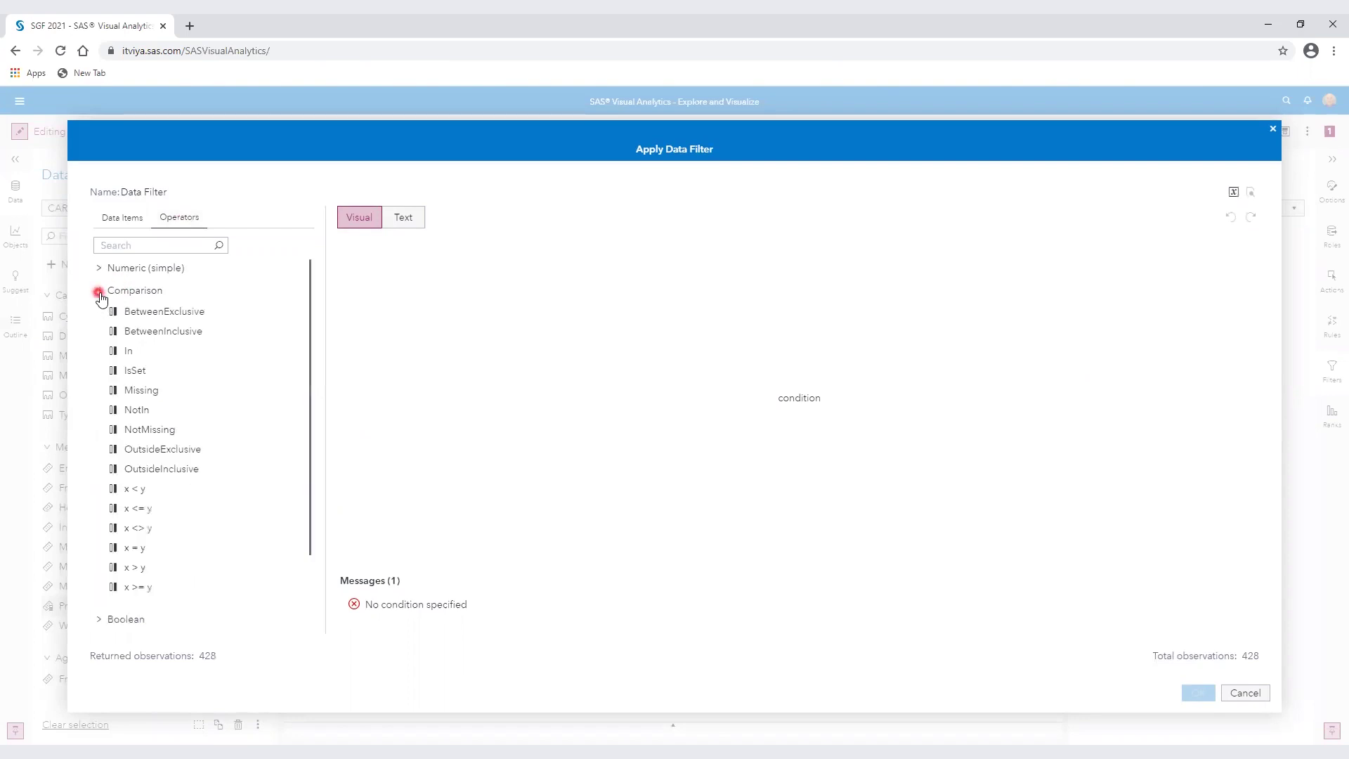
{"action": "left_click_drag", "start_coordinate": [141, 350], "coordinate": [665, 366]}
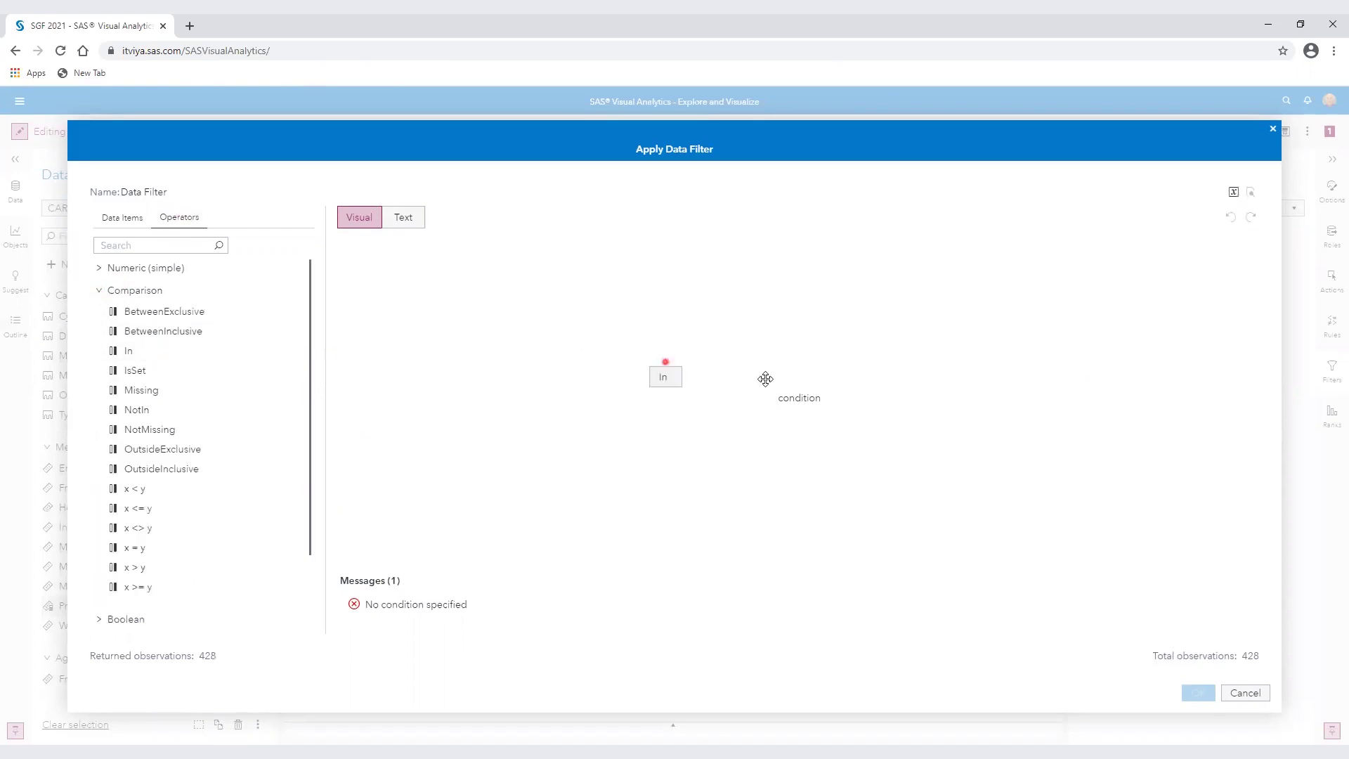
{"action": "left_click_drag", "start_coordinate": [766, 380], "coordinate": [804, 396]}
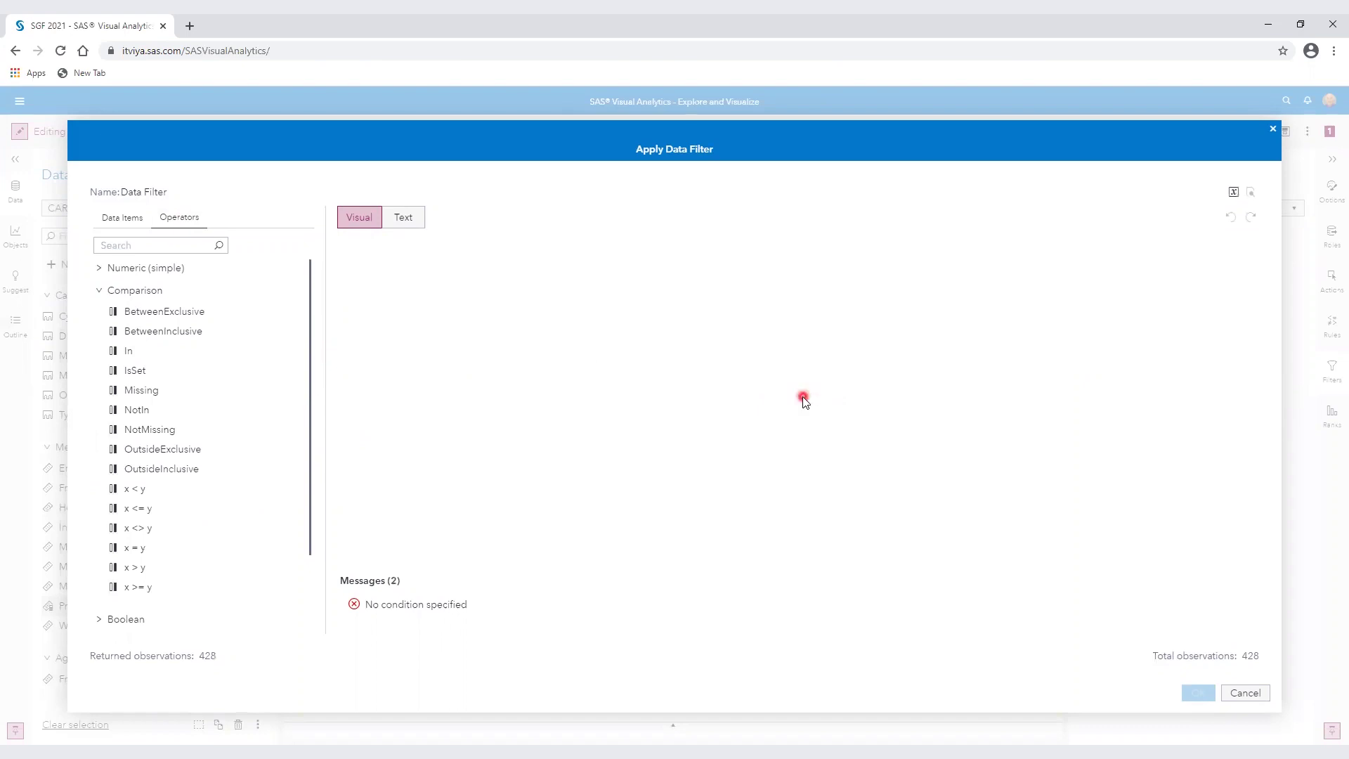
{"action": "left_click", "coordinate": [735, 397]}
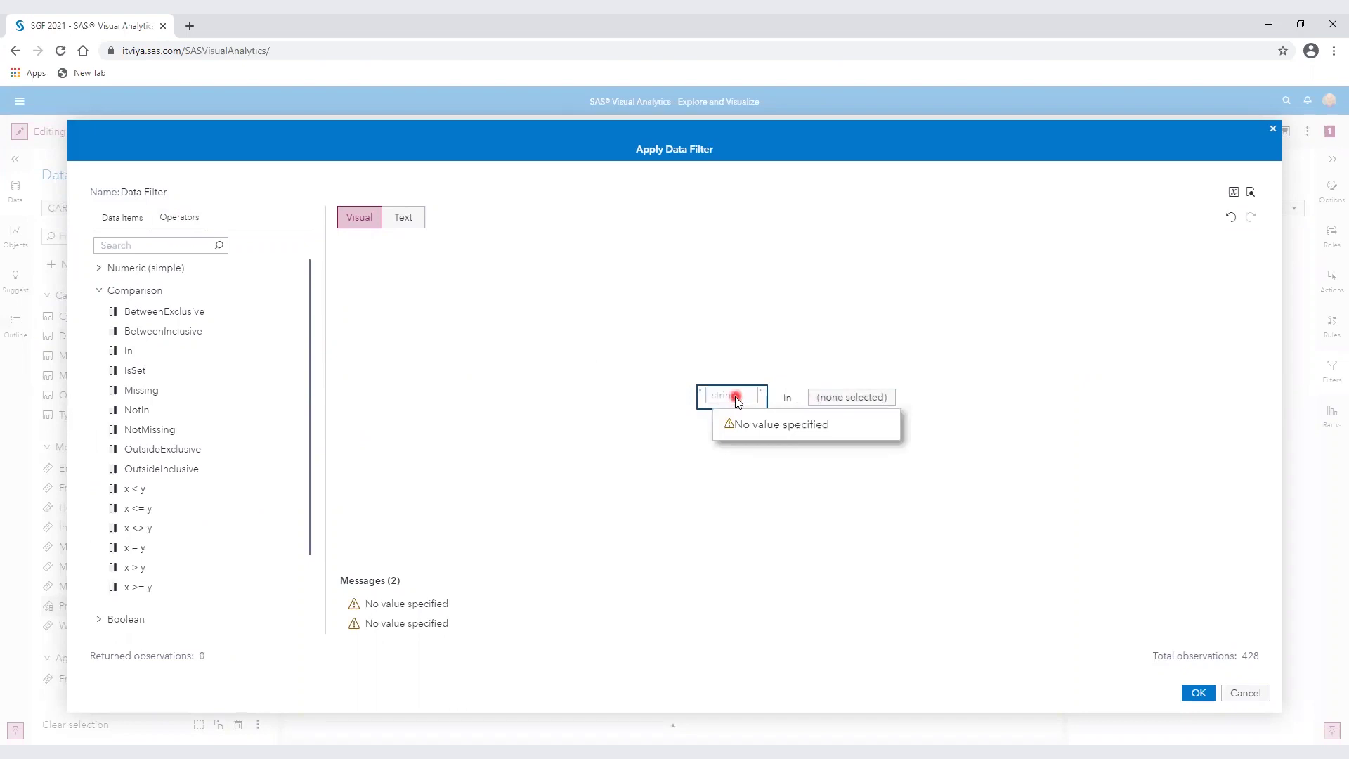
Step: Place the numeric data item Cylinders in front of the In operator of the filter condition
{"action": "left_click", "coordinate": [127, 217]}
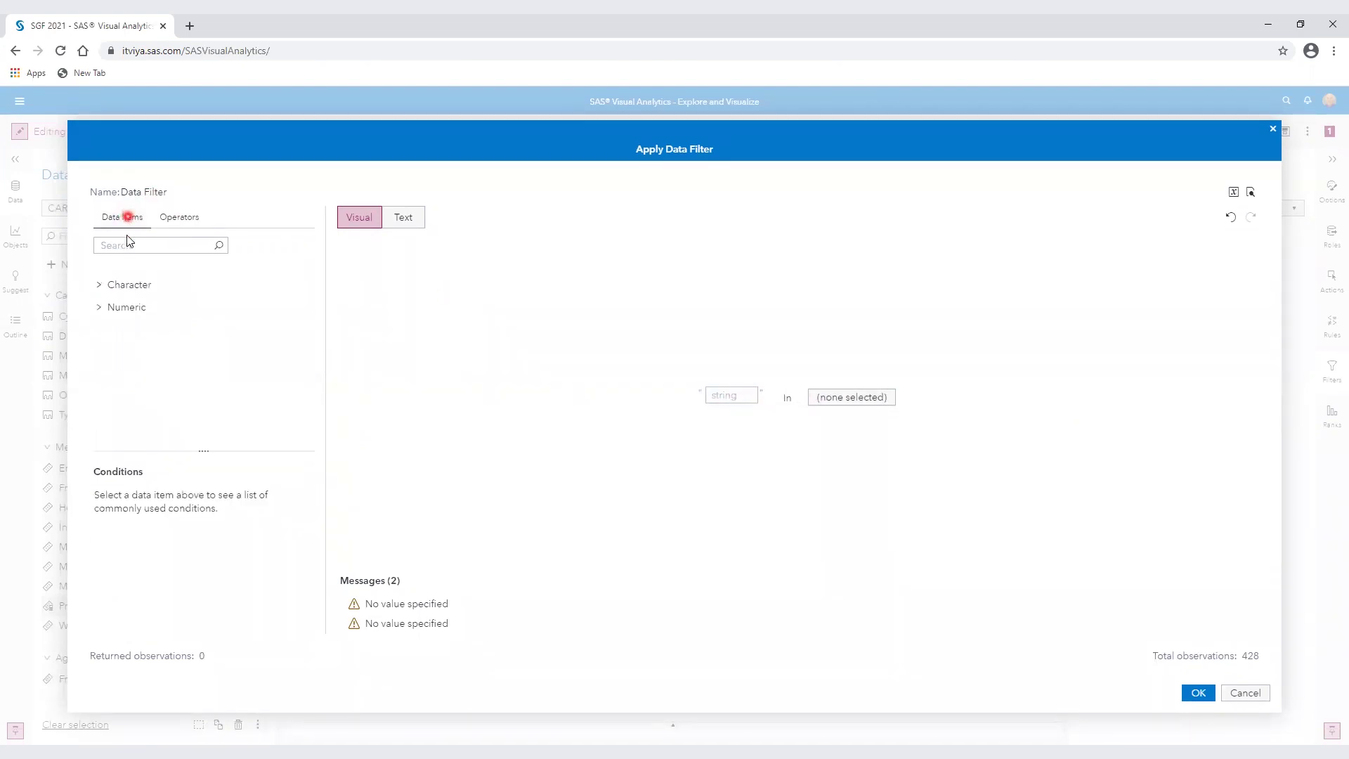
{"action": "left_click", "coordinate": [100, 308]}
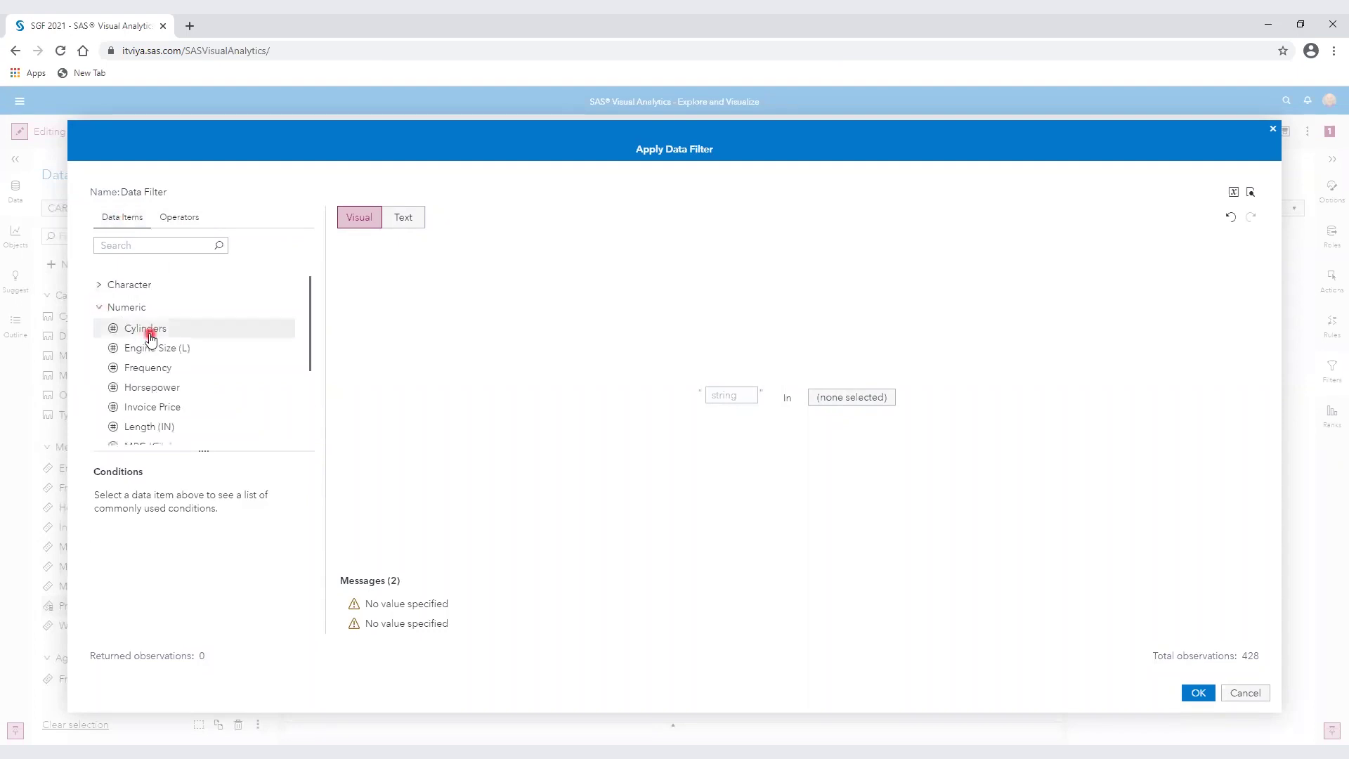
{"action": "left_click_drag", "start_coordinate": [151, 339], "coordinate": [721, 394]}
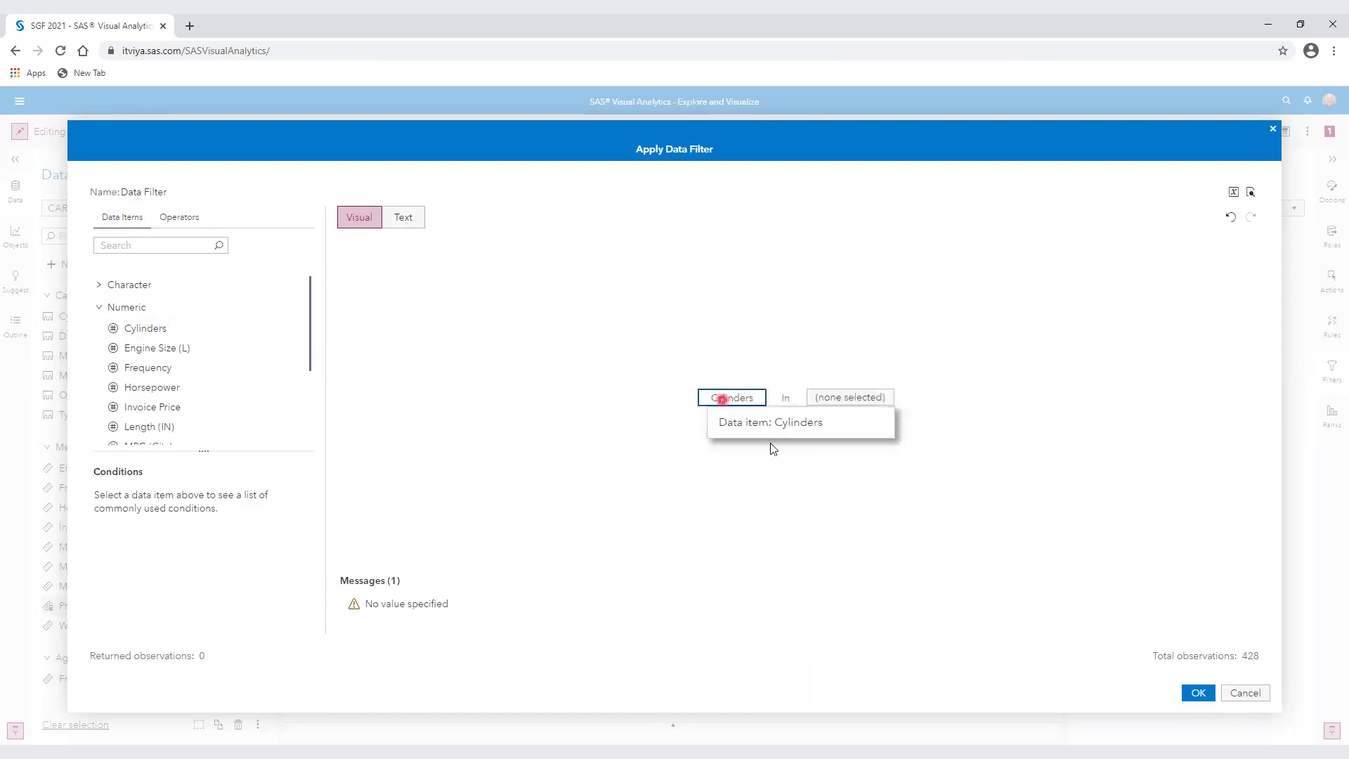
{"action": "left_click", "coordinate": [753, 416]}
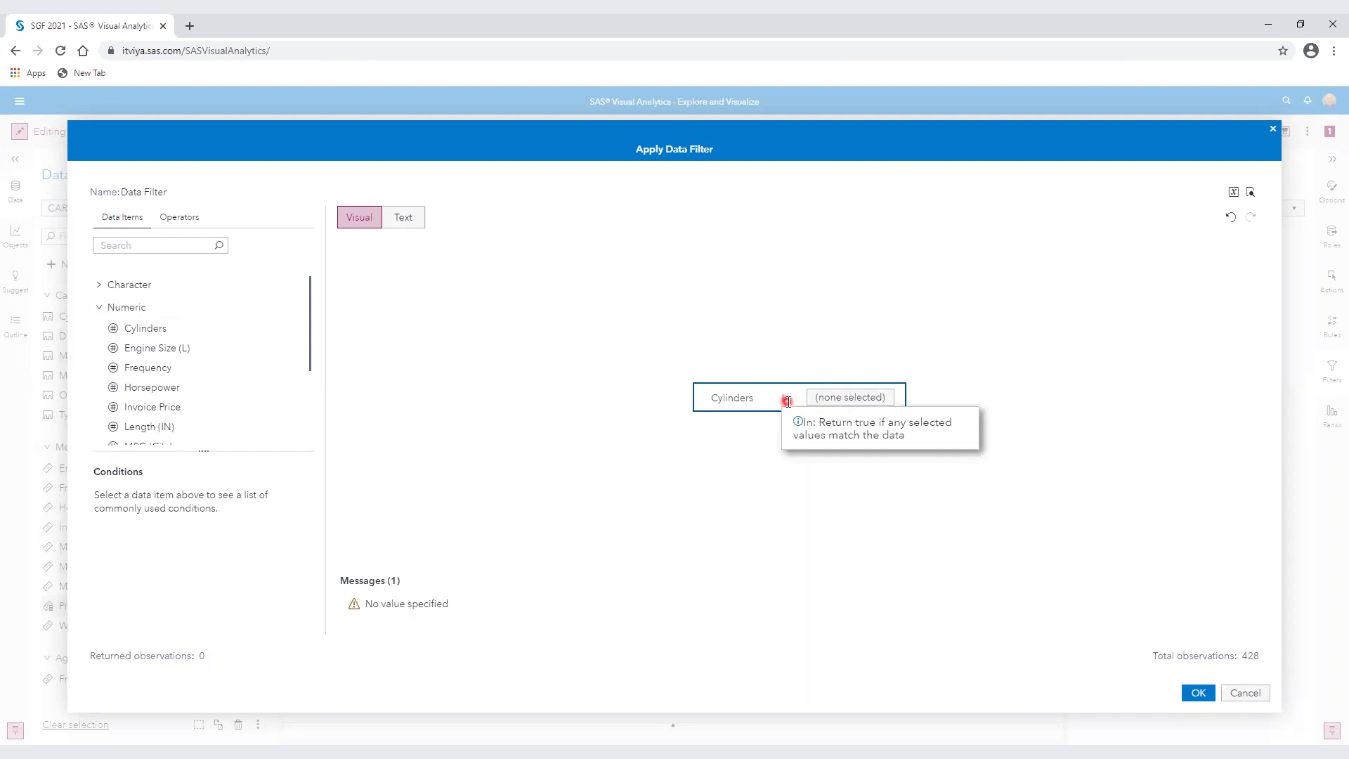
Step: Select the values 4, 6 and 8 for the Cylinders condition and apply the data filter
{"action": "left_click", "coordinate": [851, 397]}
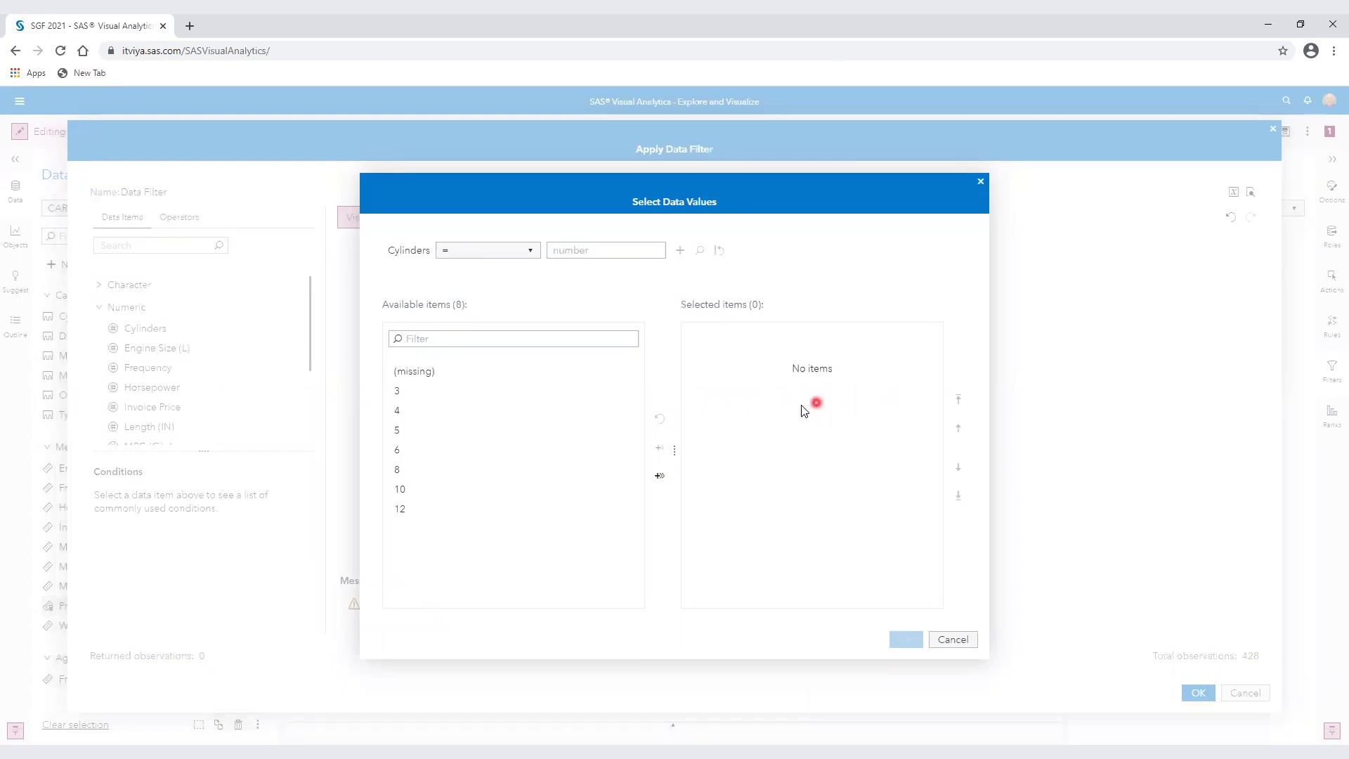
{"action": "double_click", "coordinate": [419, 412]}
{"action": "left_click", "coordinate": [442, 411]}
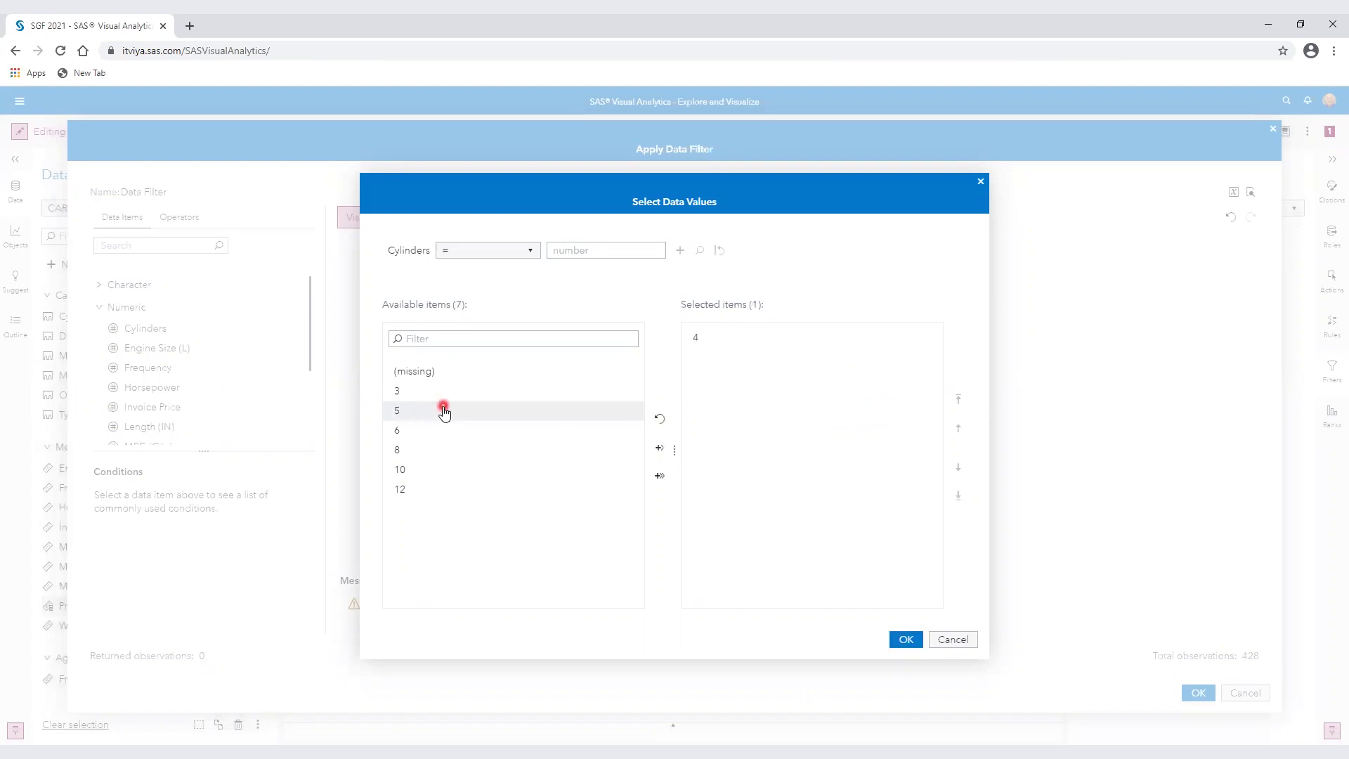
{"action": "left_click_drag", "start_coordinate": [443, 425], "coordinate": [434, 439]}
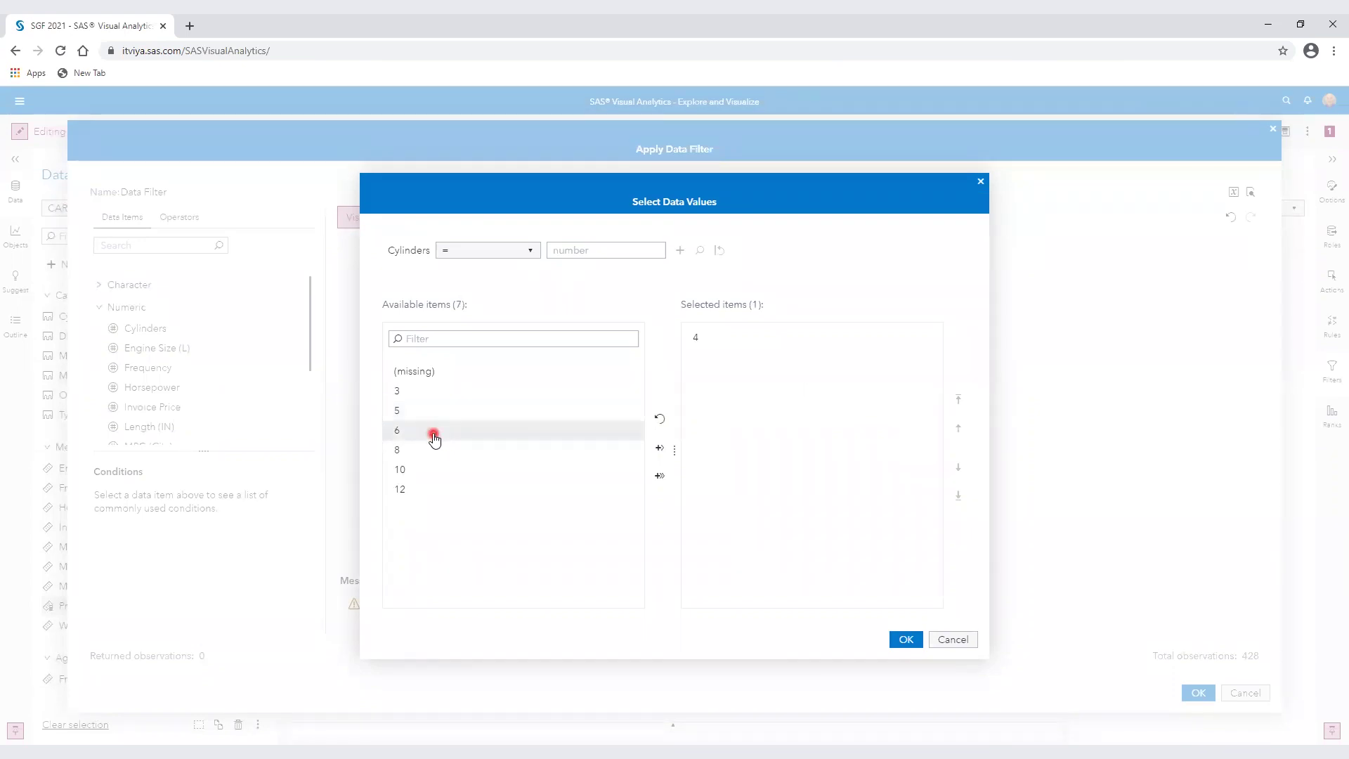
{"action": "double_click", "coordinate": [435, 439]}
{"action": "double_click", "coordinate": [435, 441]}
{"action": "left_click", "coordinate": [422, 392], "text": "ctrl"}
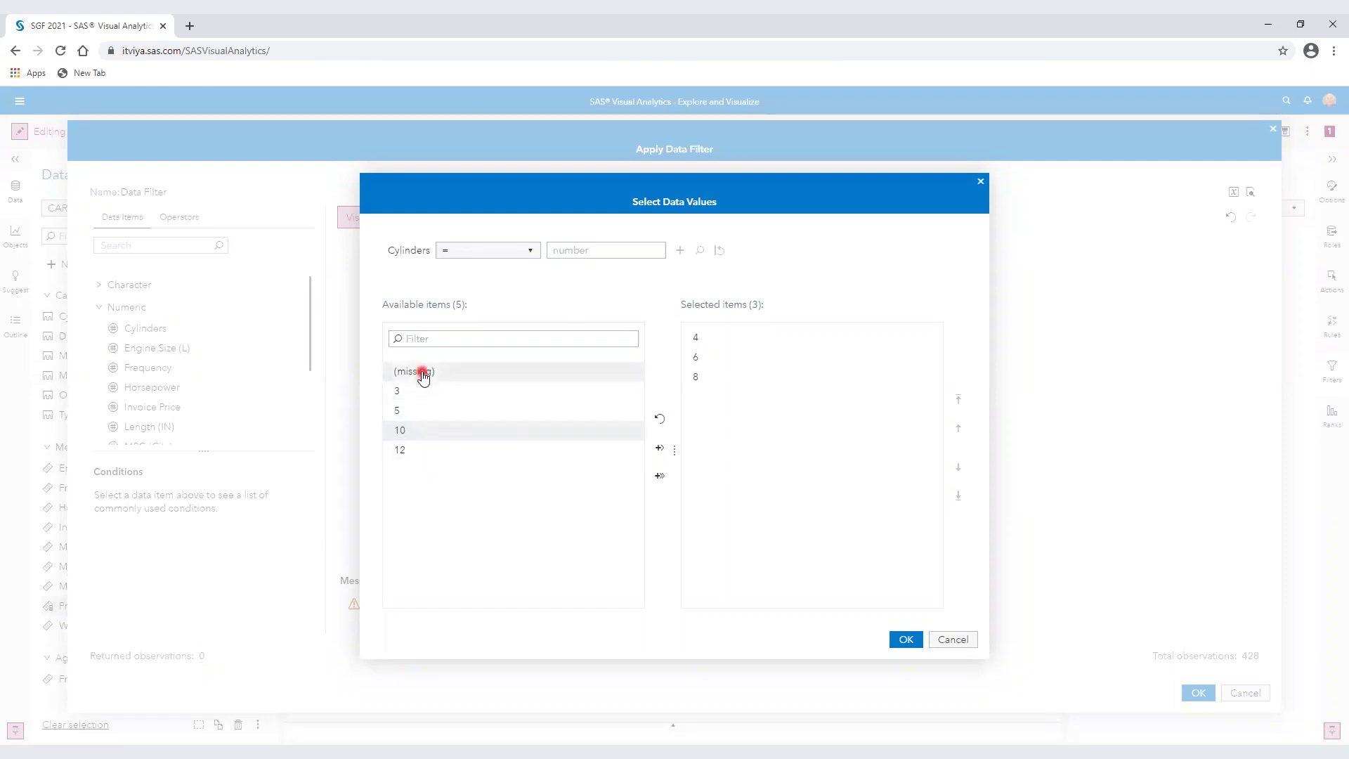
{"action": "left_click_drag", "start_coordinate": [423, 378], "coordinate": [725, 372]}
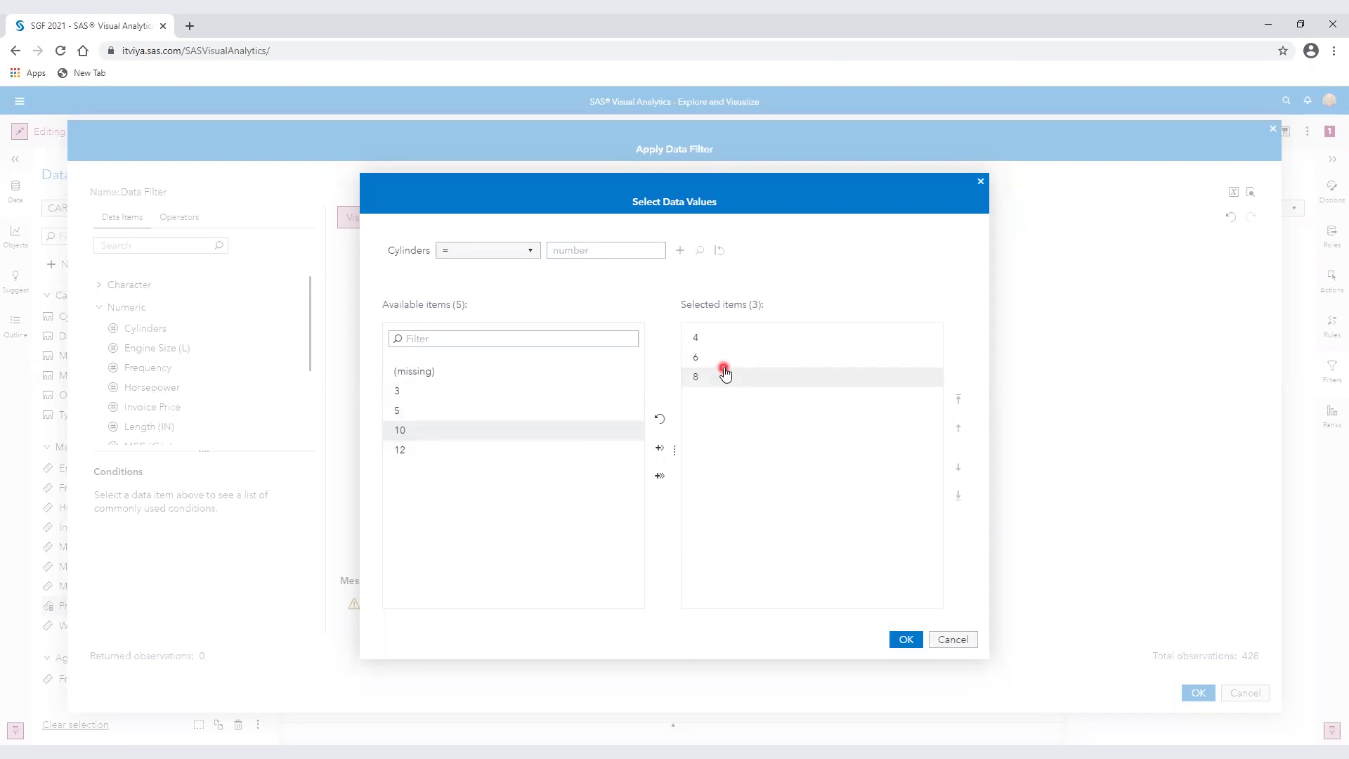
{"action": "left_click_drag", "start_coordinate": [725, 372], "coordinate": [785, 362]}
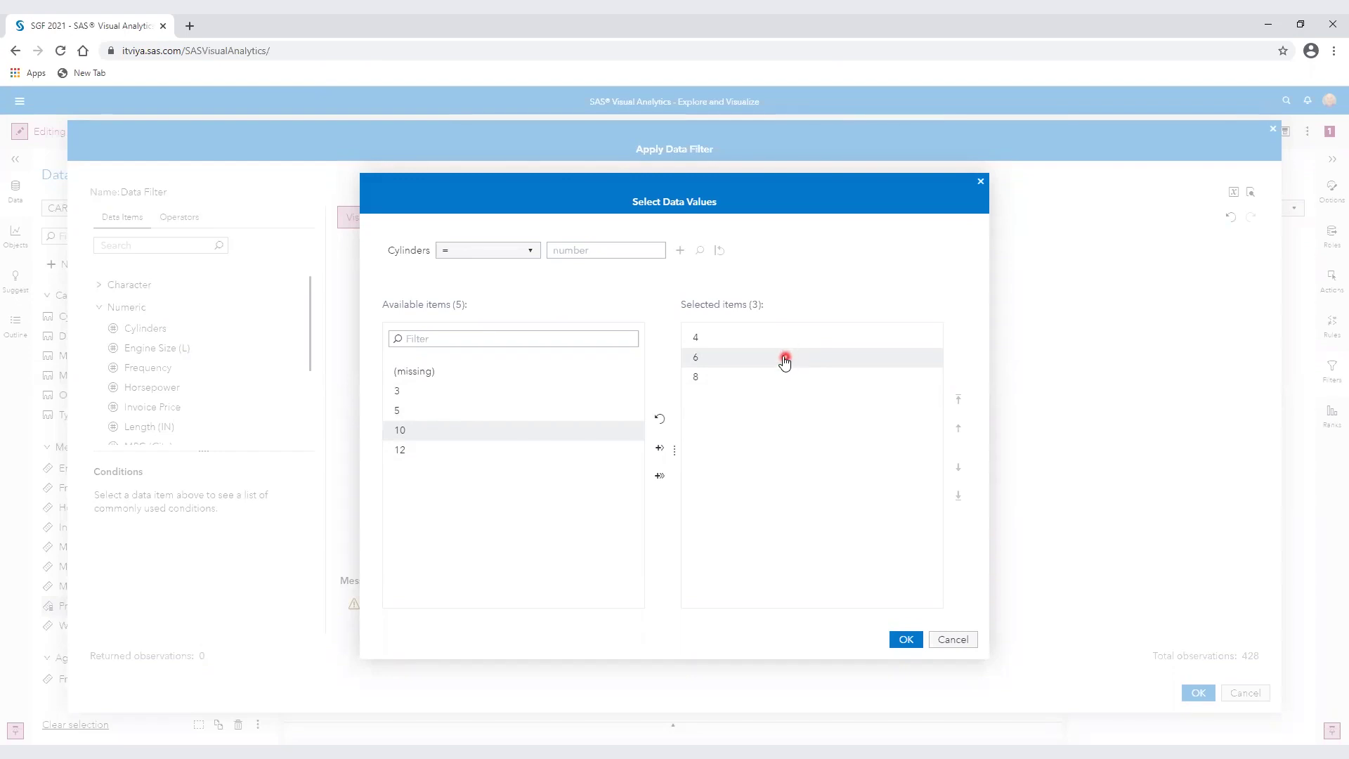
{"action": "left_click", "coordinate": [905, 640]}
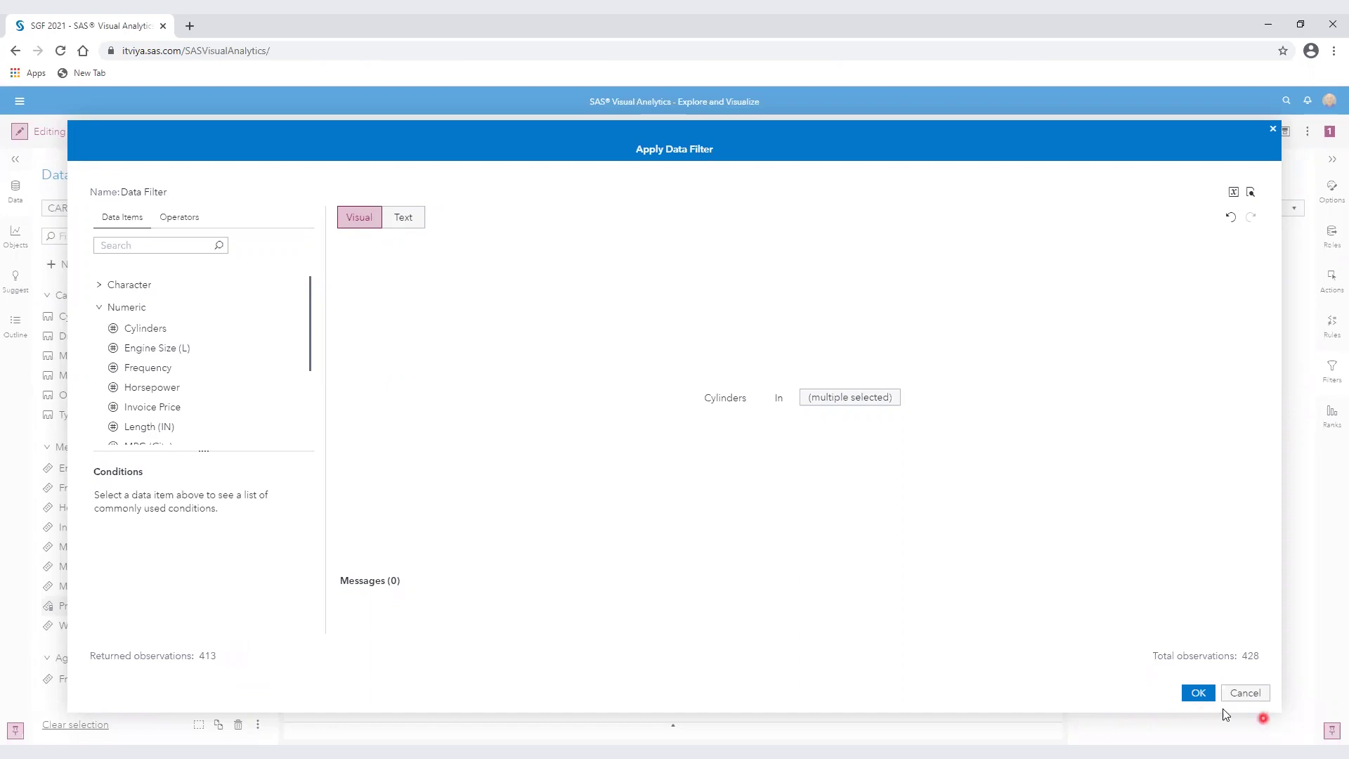
{"action": "left_click", "coordinate": [1199, 694]}
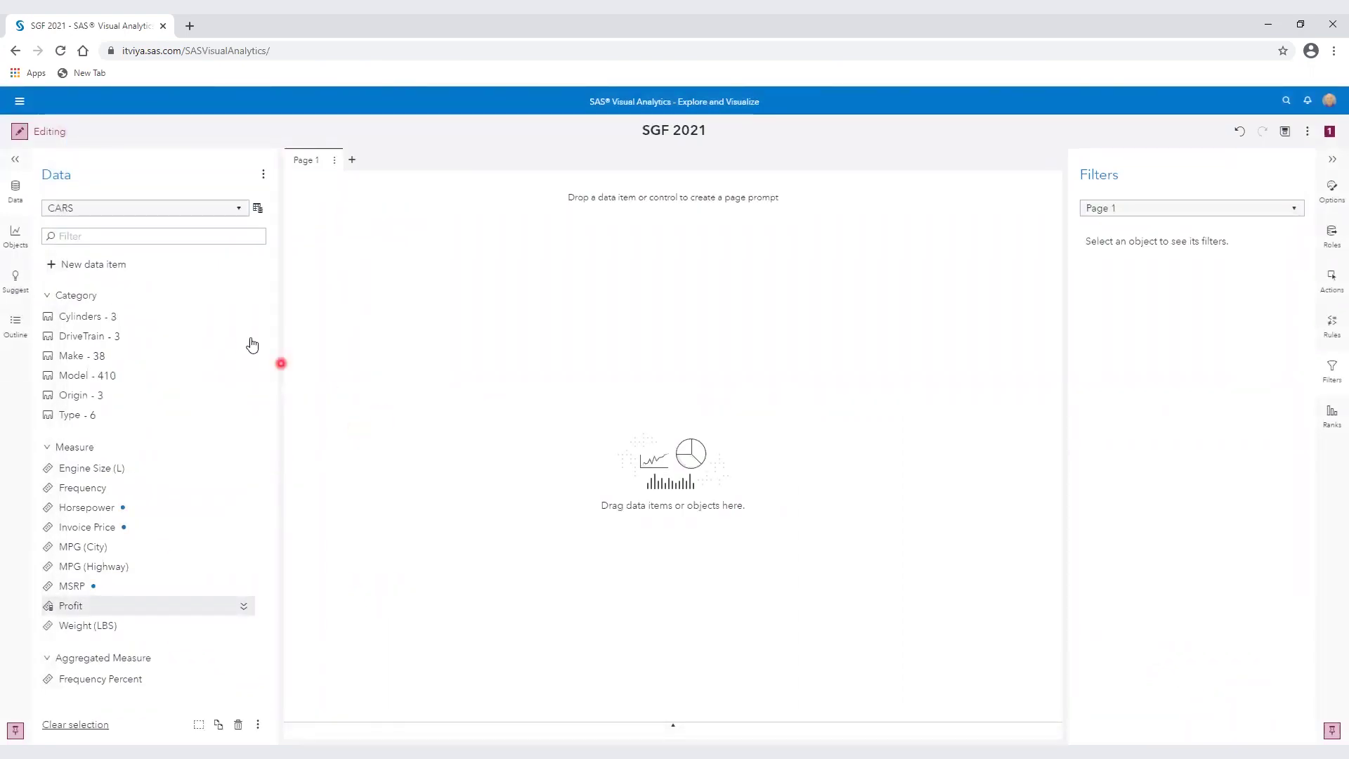
{"action": "left_click", "coordinate": [258, 210]}
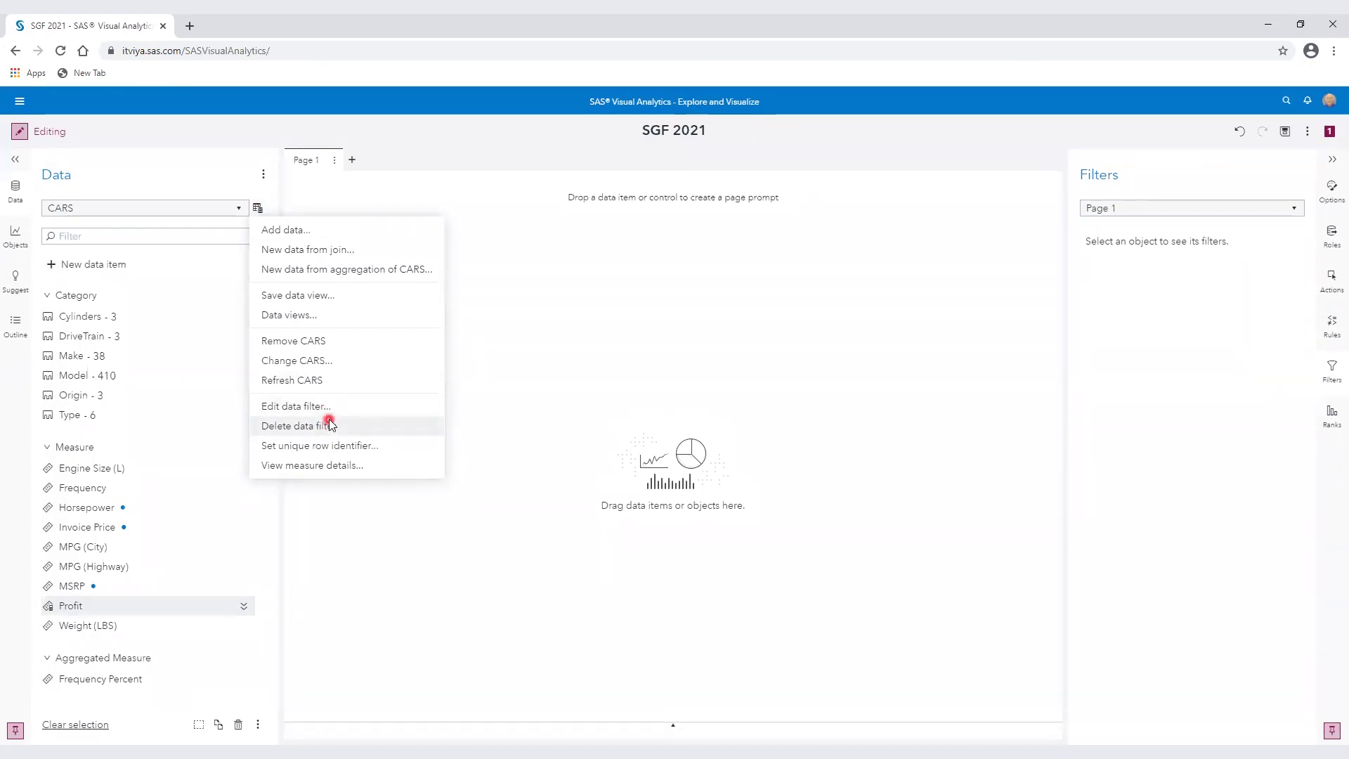
{"action": "left_click", "coordinate": [659, 325]}
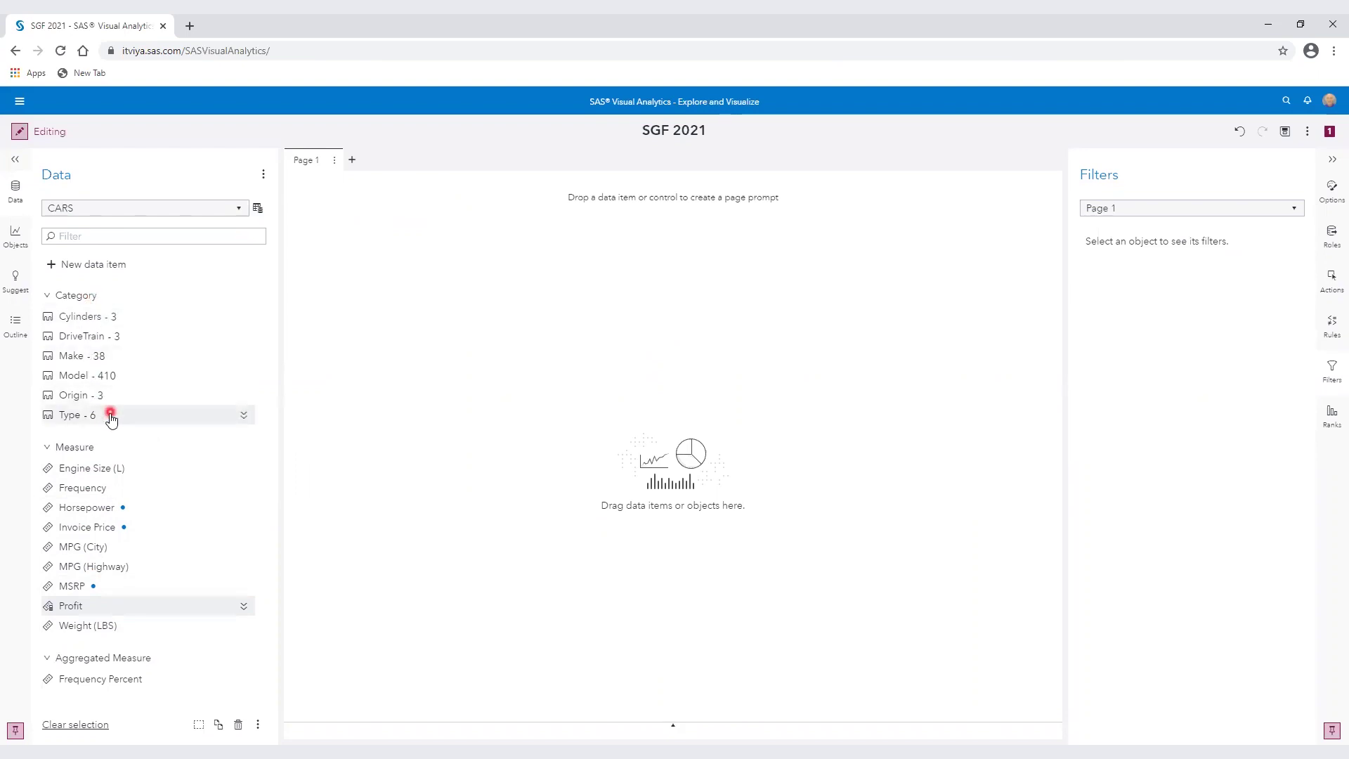
Step: Create an auto chart of Profit by Type on Page 1 and select its Sports bar to view the data tip
{"action": "mouse_move", "coordinate": [111, 419]}
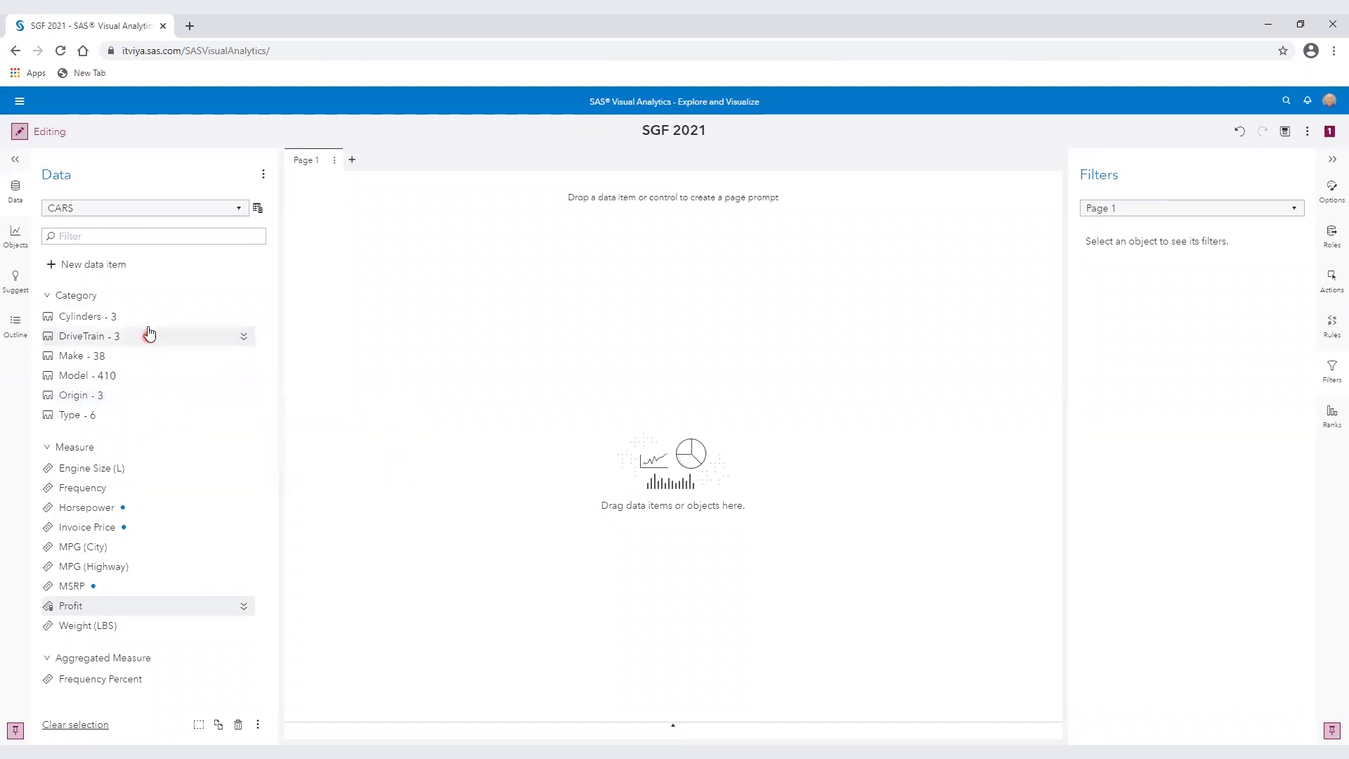
{"action": "mouse_move", "coordinate": [149, 318]}
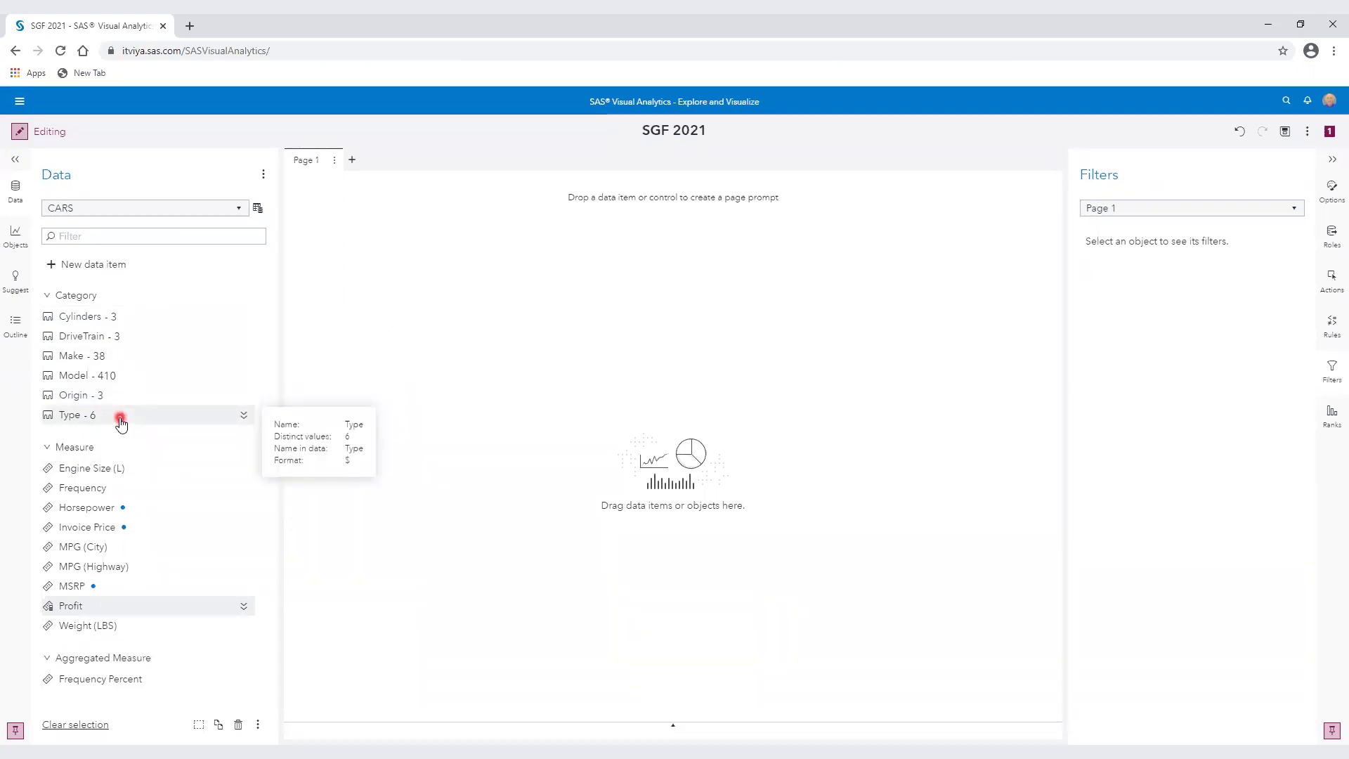
{"action": "left_click_drag", "start_coordinate": [120, 421], "coordinate": [432, 373]}
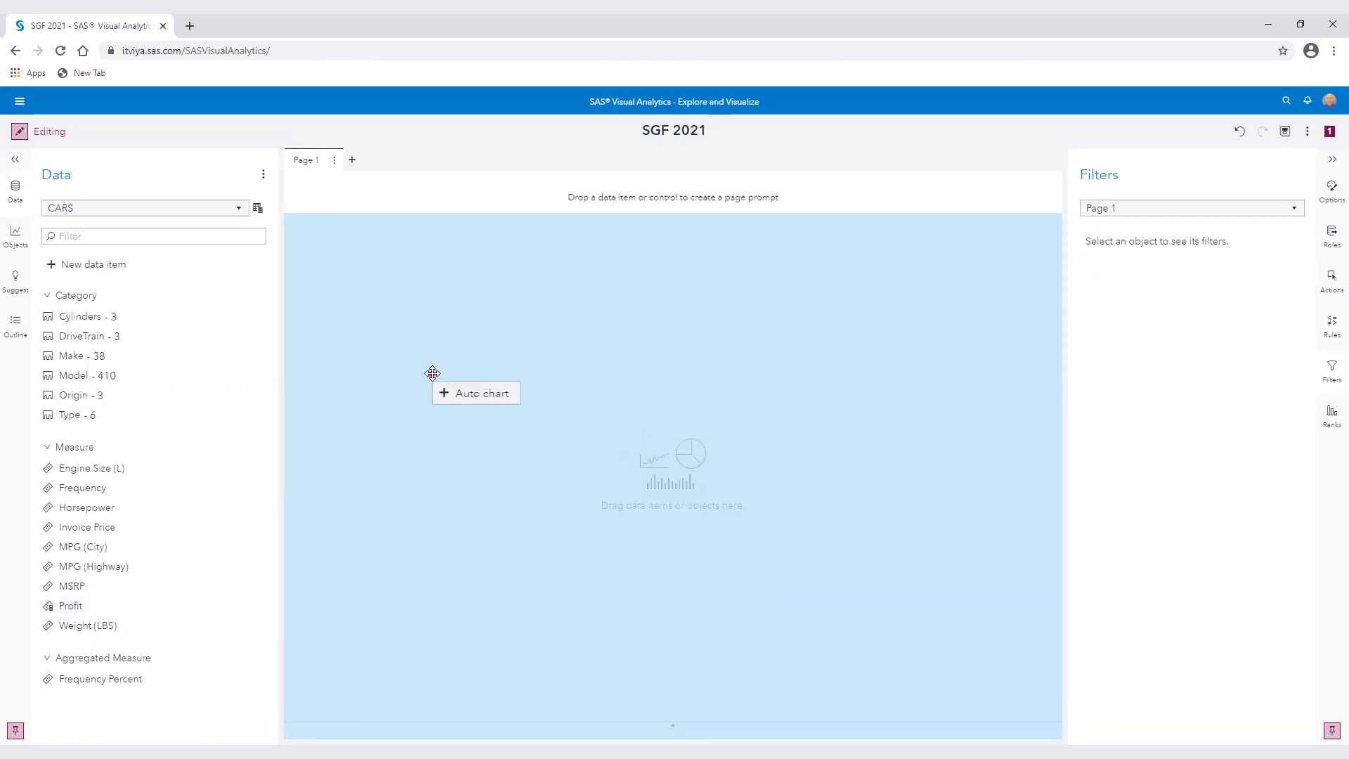
{"action": "left_click_drag", "start_coordinate": [432, 373], "coordinate": [430, 377]}
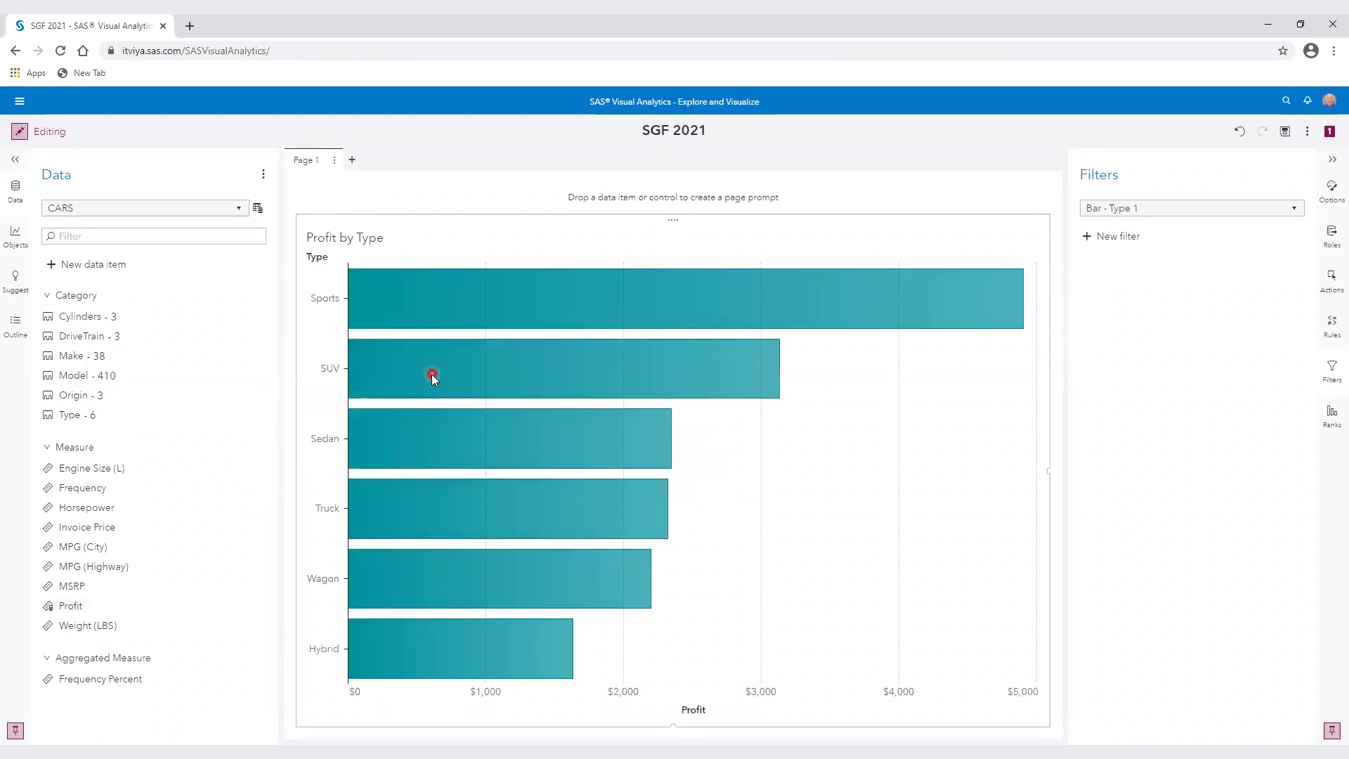
{"action": "left_click", "coordinate": [831, 471]}
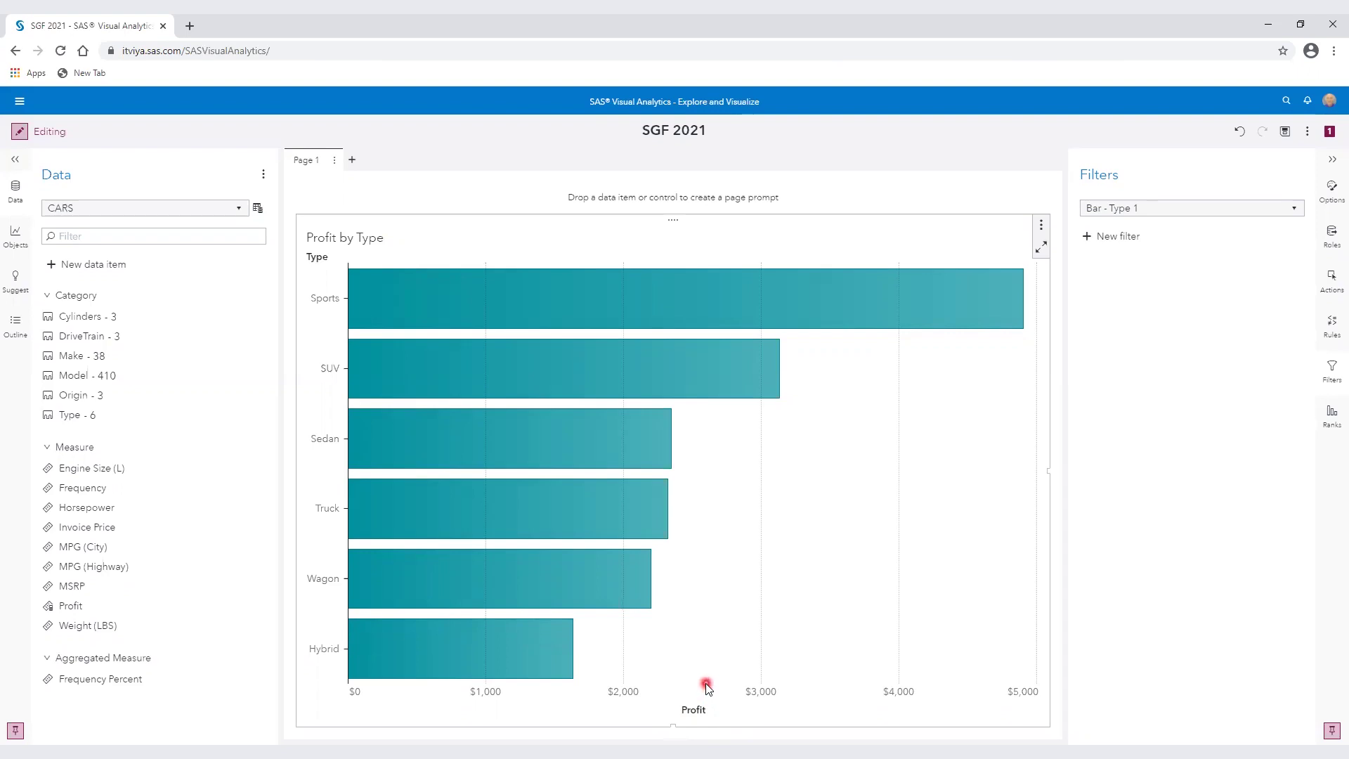
{"action": "mouse_move", "coordinate": [92, 616]}
{"action": "left_click", "coordinate": [608, 312]}
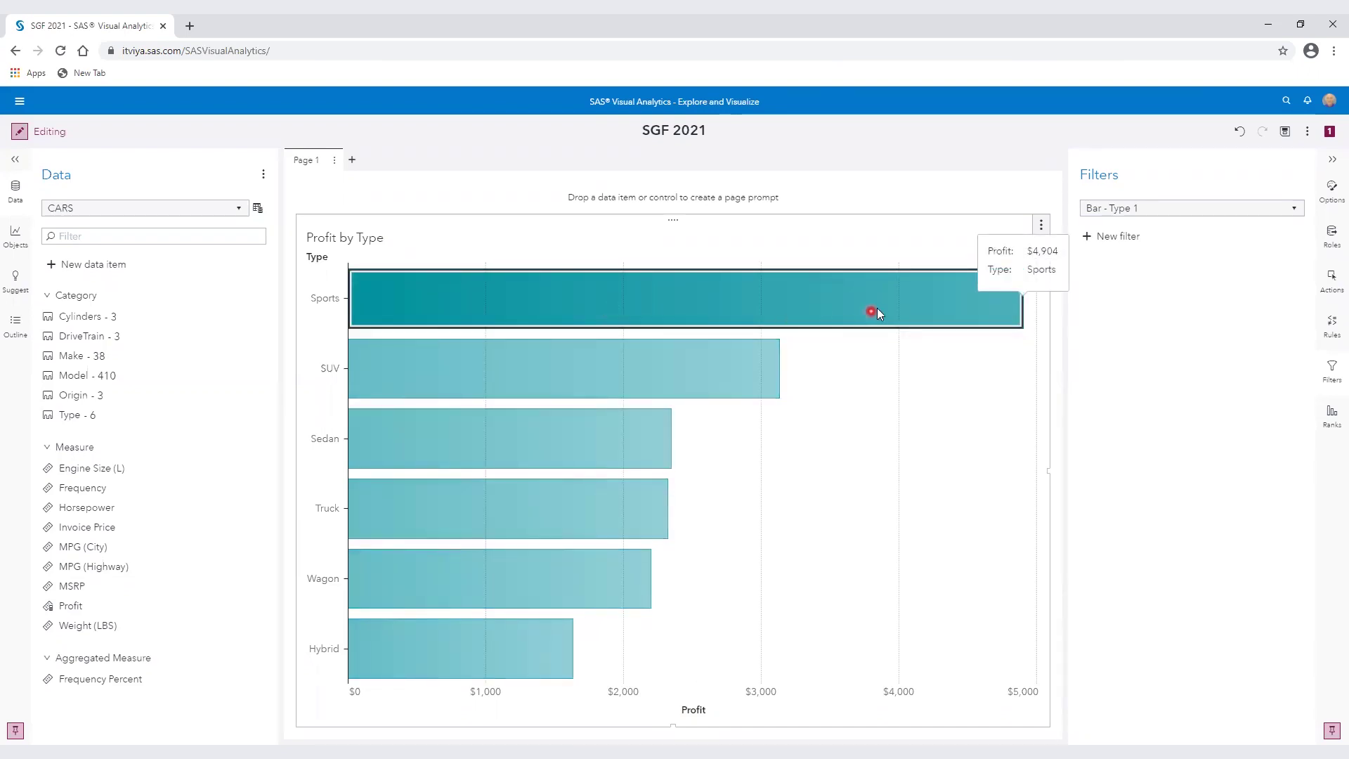
Step: Replace Profit with MSRP as the measure in the bar chart's data roles
{"action": "left_click", "coordinate": [1332, 238]}
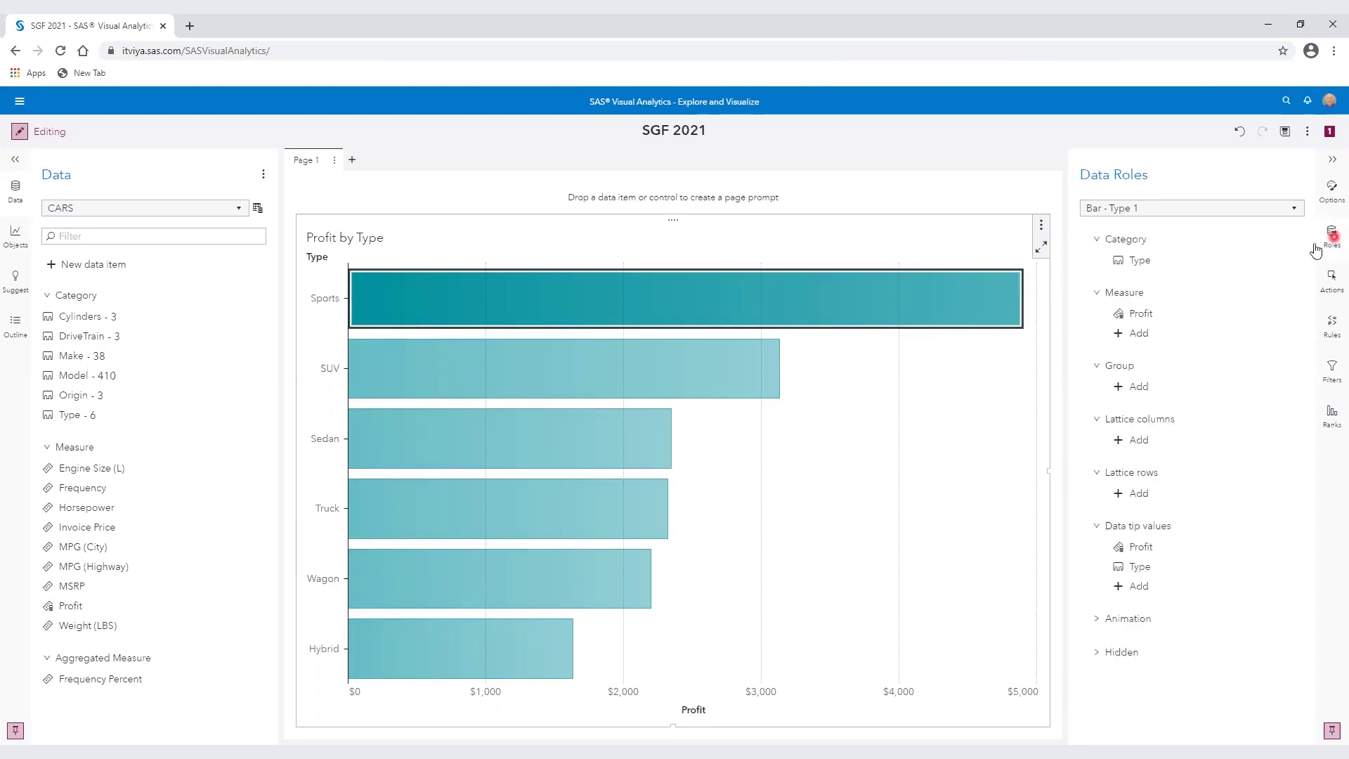
{"action": "mouse_move", "coordinate": [1154, 320]}
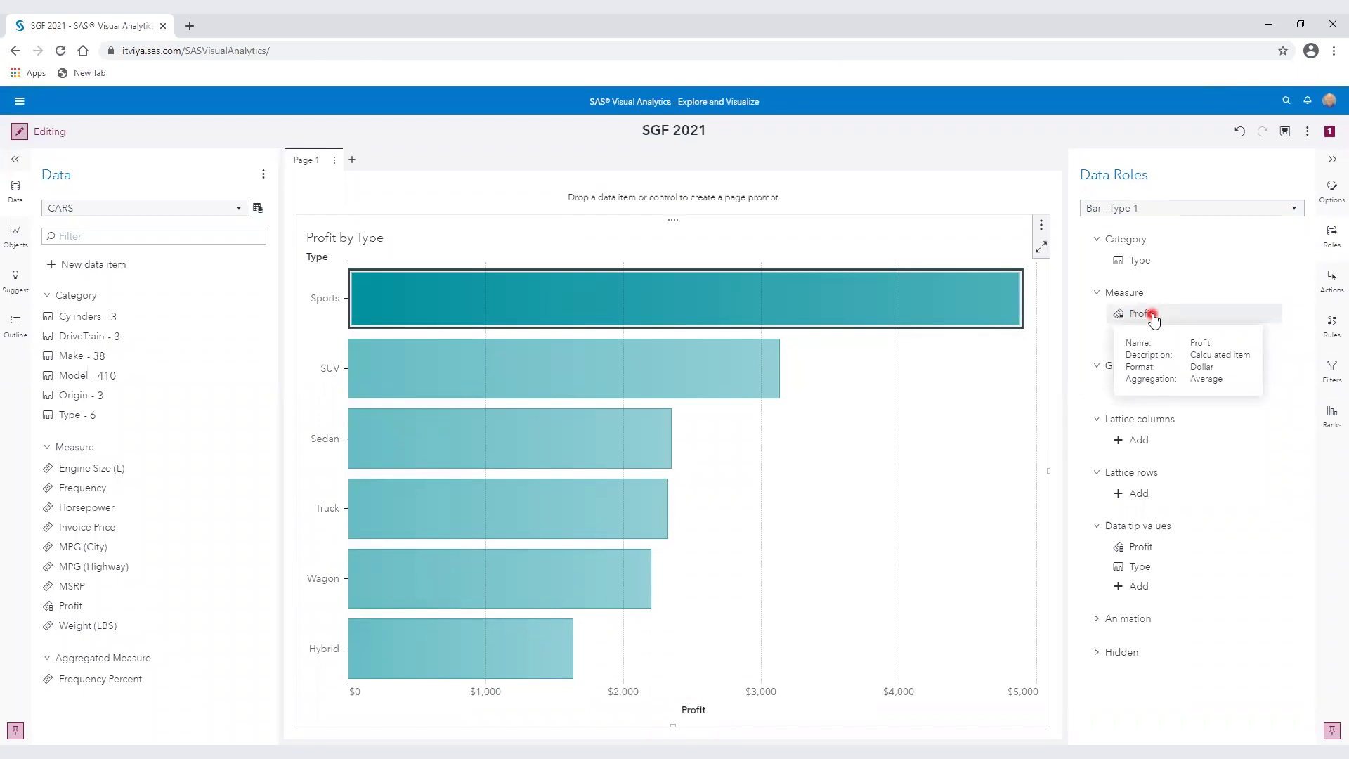
{"action": "right_click", "coordinate": [1154, 321]}
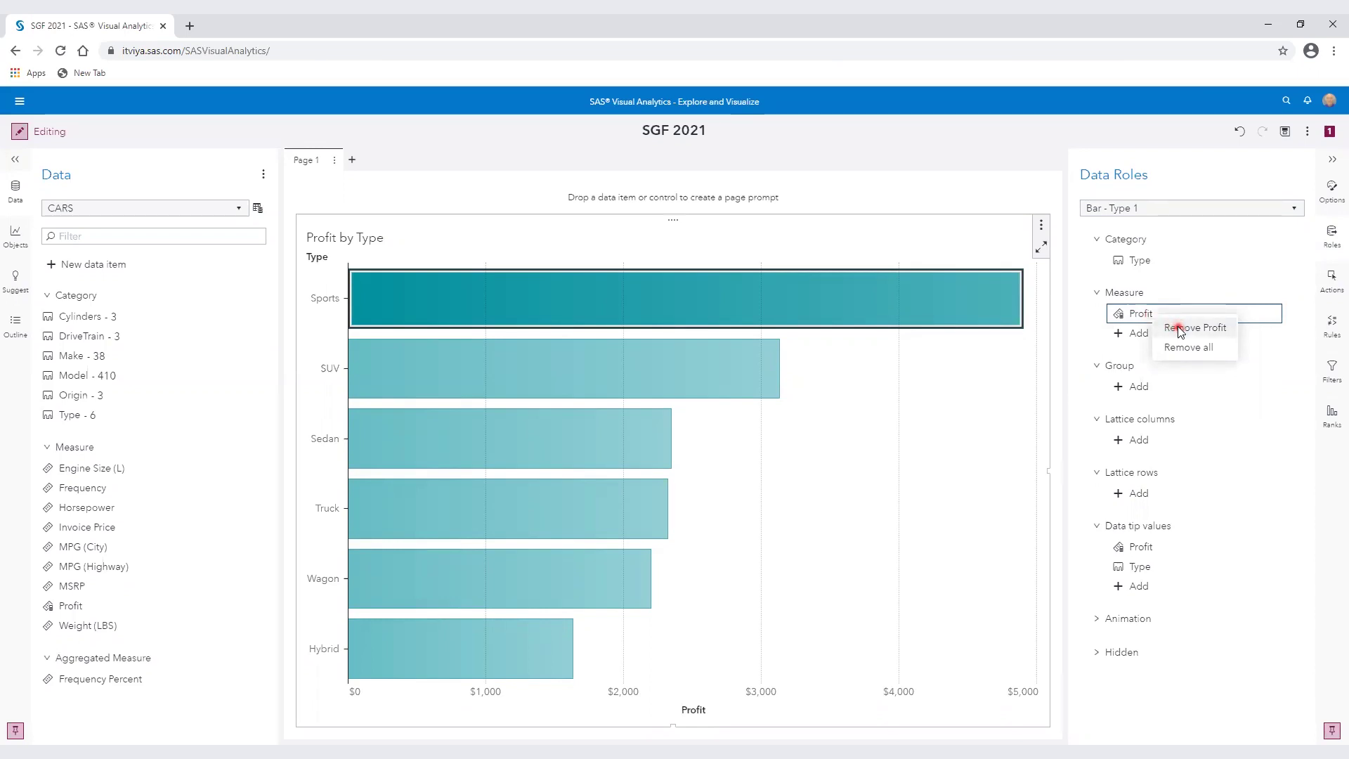
{"action": "left_click", "coordinate": [1179, 328]}
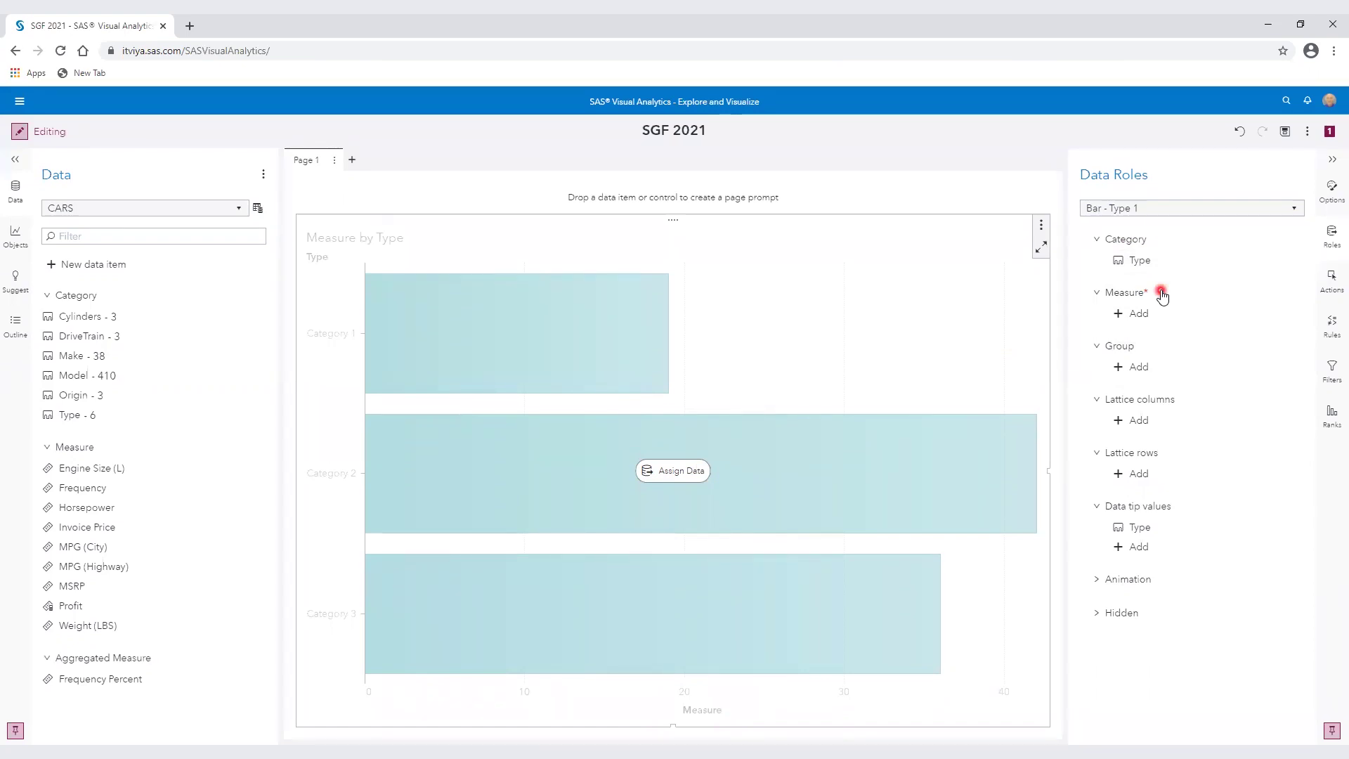
{"action": "left_click", "coordinate": [1130, 314]}
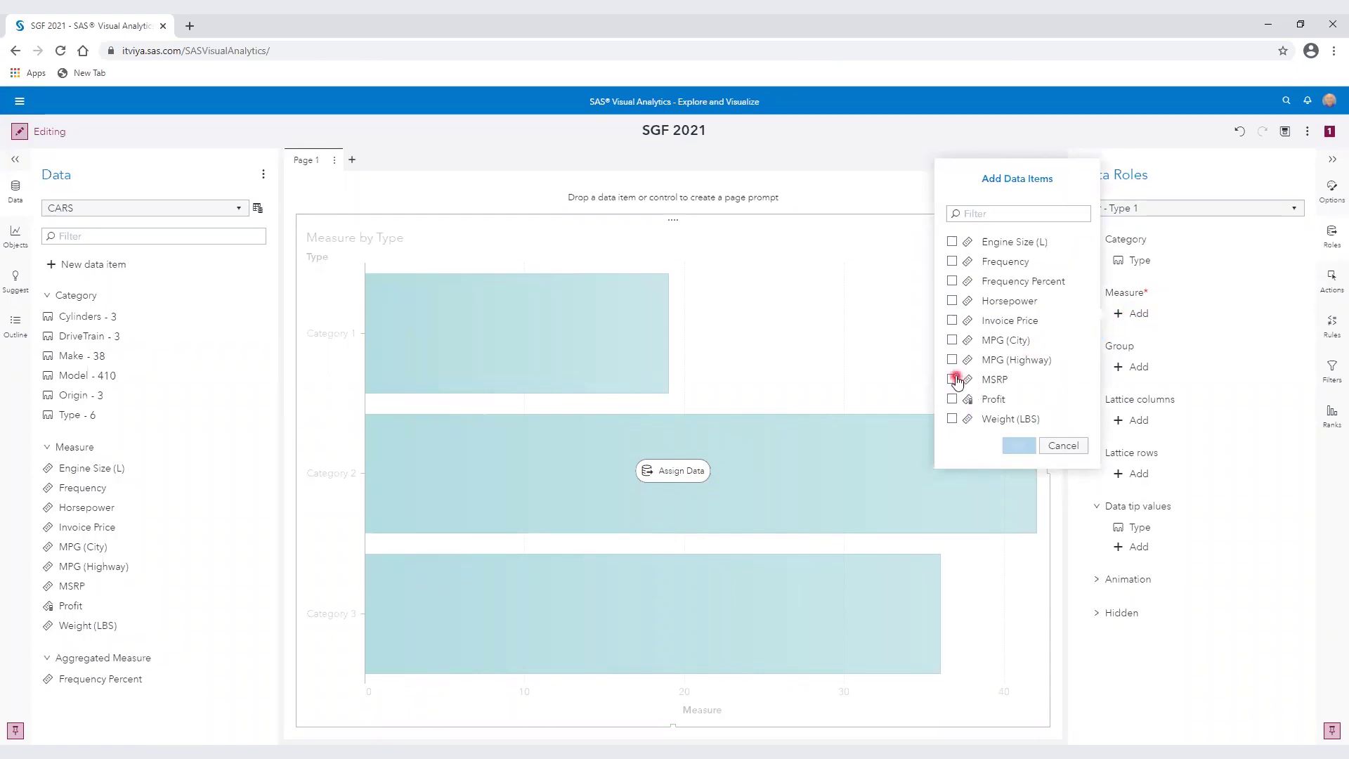
{"action": "left_click", "coordinate": [954, 380]}
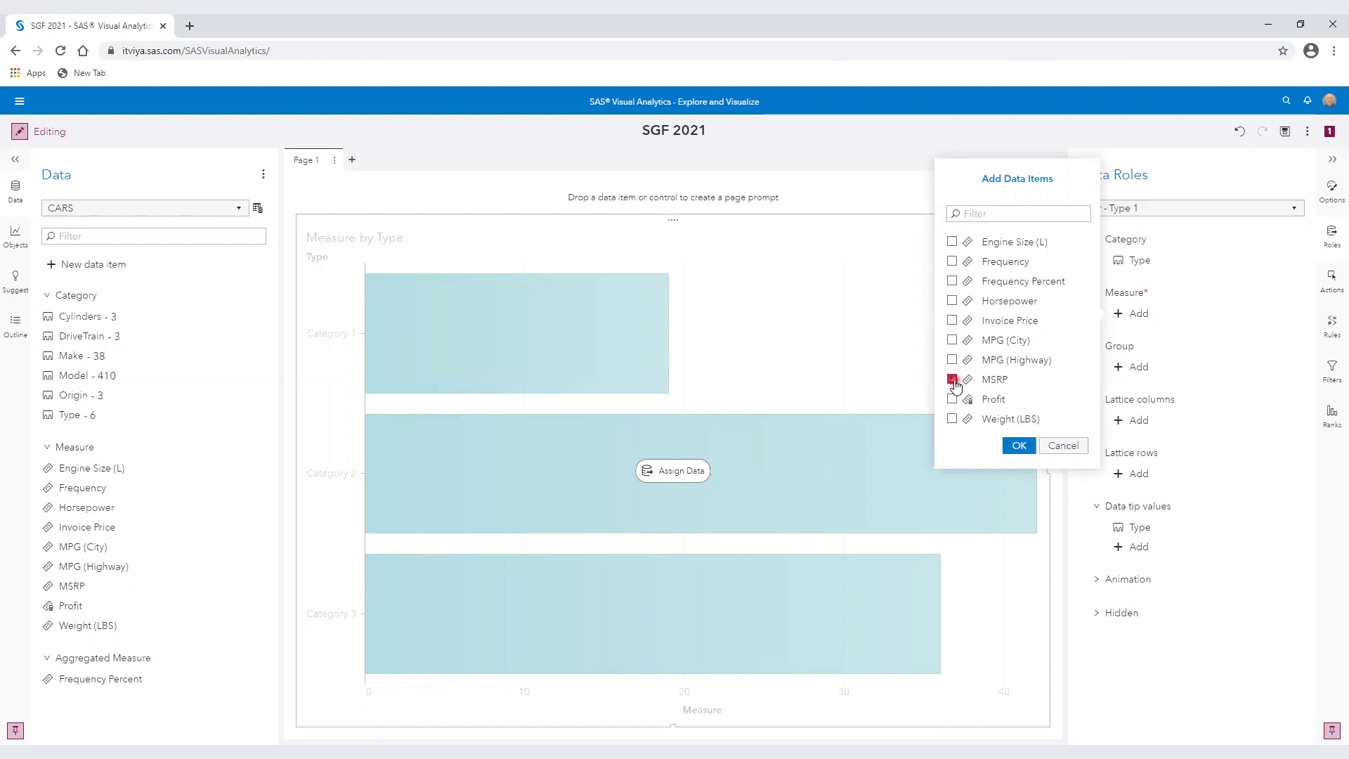
{"action": "left_click", "coordinate": [1018, 449]}
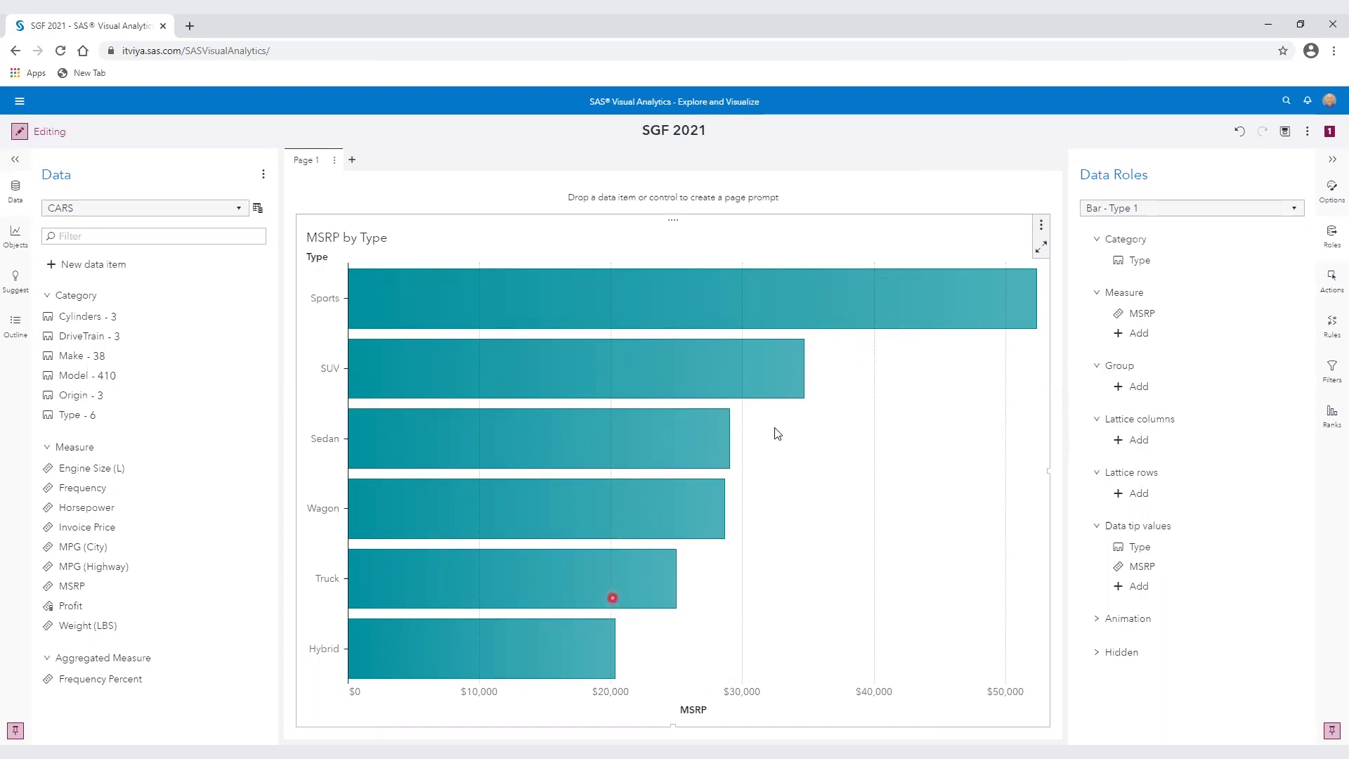
Step: Replace MSRP with Frequency as the bar chart's measure and view the data tip of the Sedan bar
{"action": "mouse_move", "coordinate": [920, 307]}
{"action": "mouse_move", "coordinate": [1013, 289]}
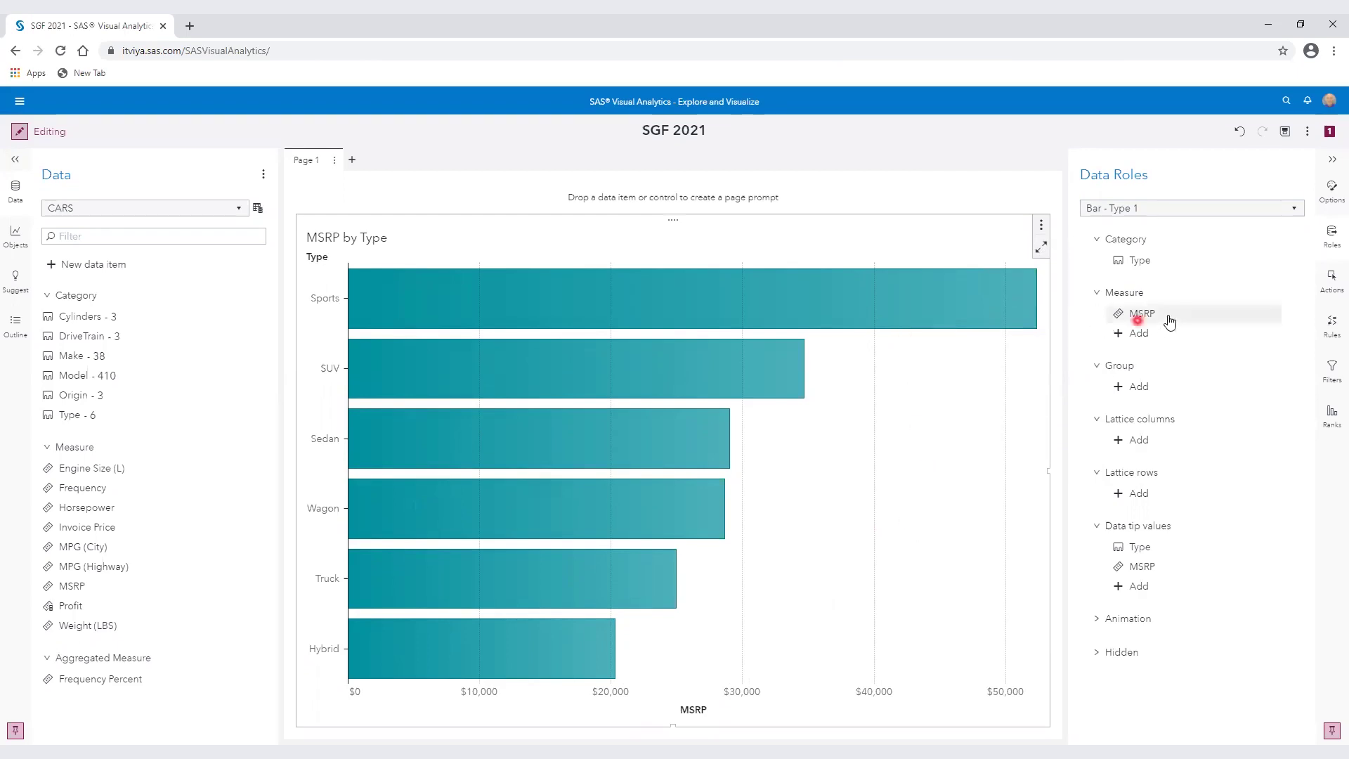
{"action": "mouse_move", "coordinate": [1154, 316]}
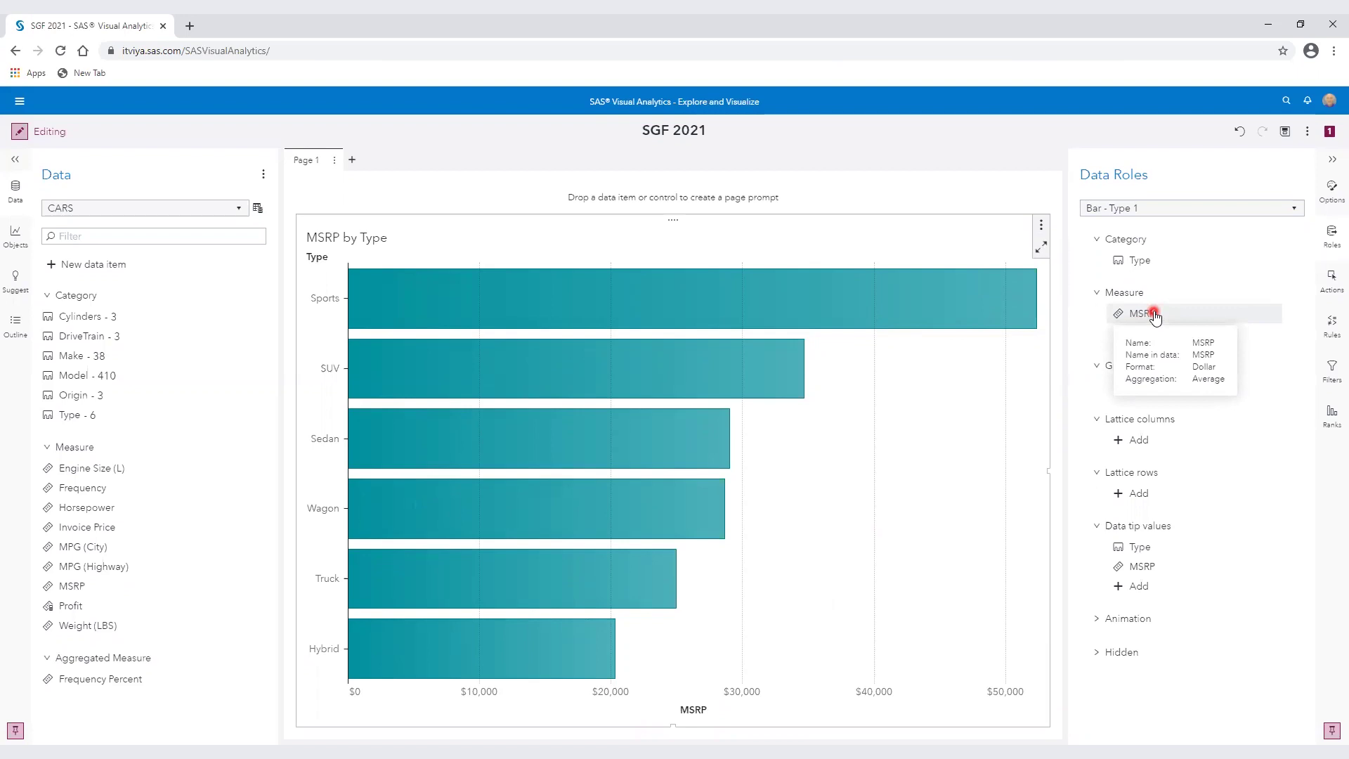
{"action": "left_click", "coordinate": [1154, 316]}
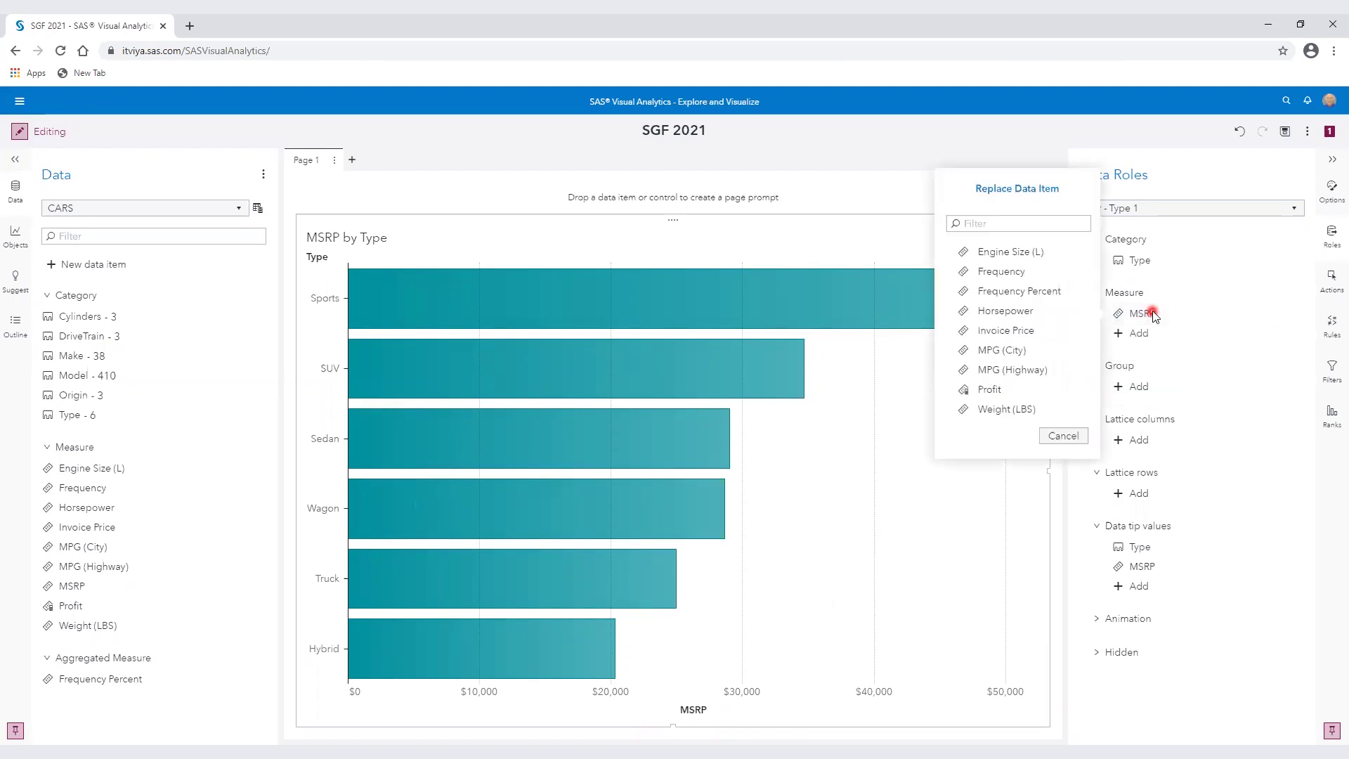
{"action": "left_click", "coordinate": [1008, 273]}
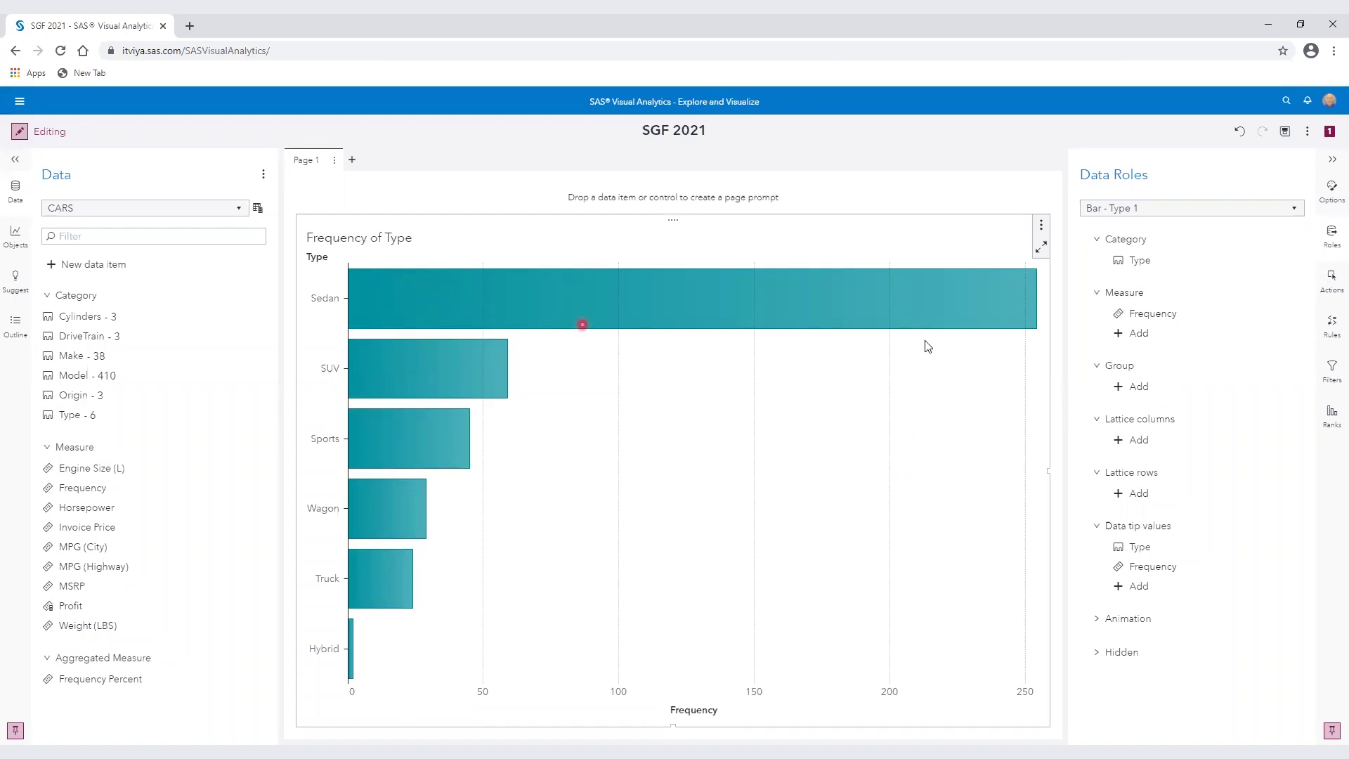
{"action": "mouse_move", "coordinate": [1002, 311]}
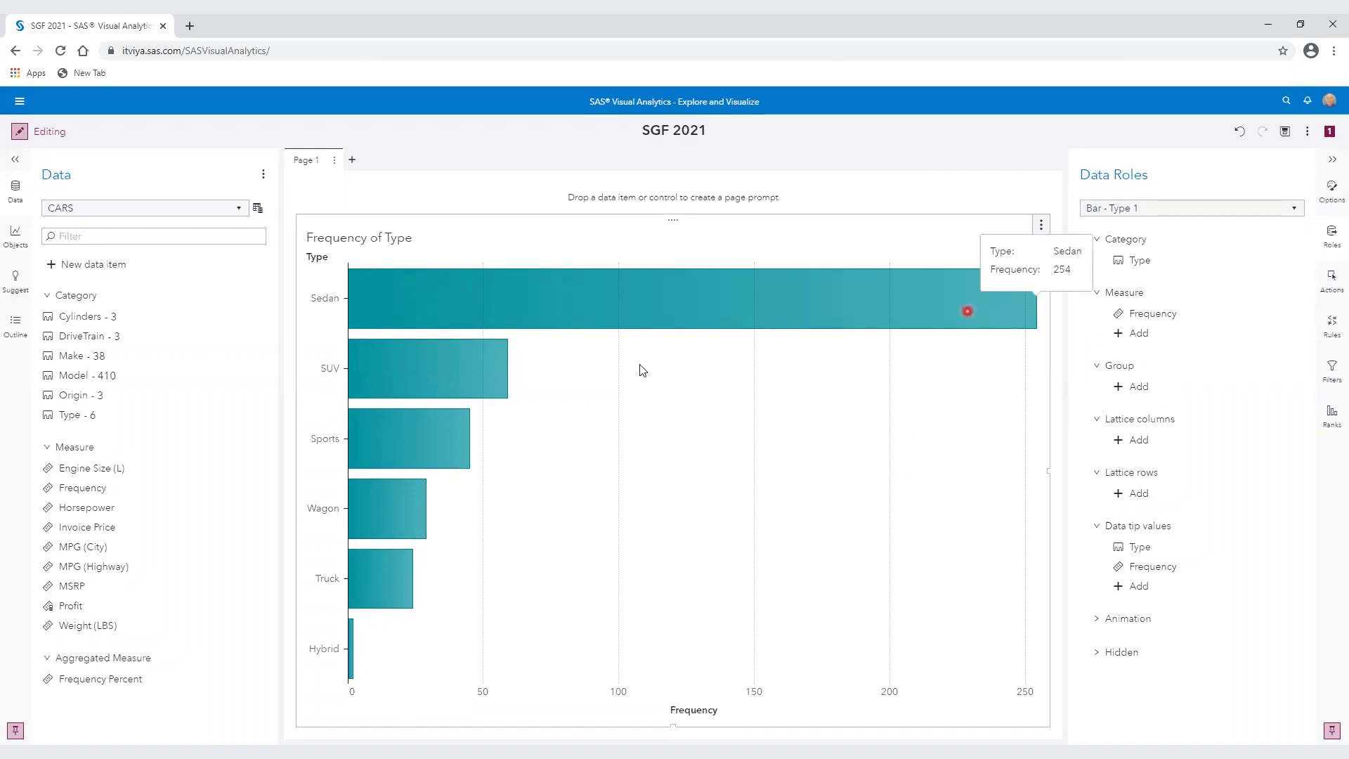
{"action": "mouse_move", "coordinate": [477, 378]}
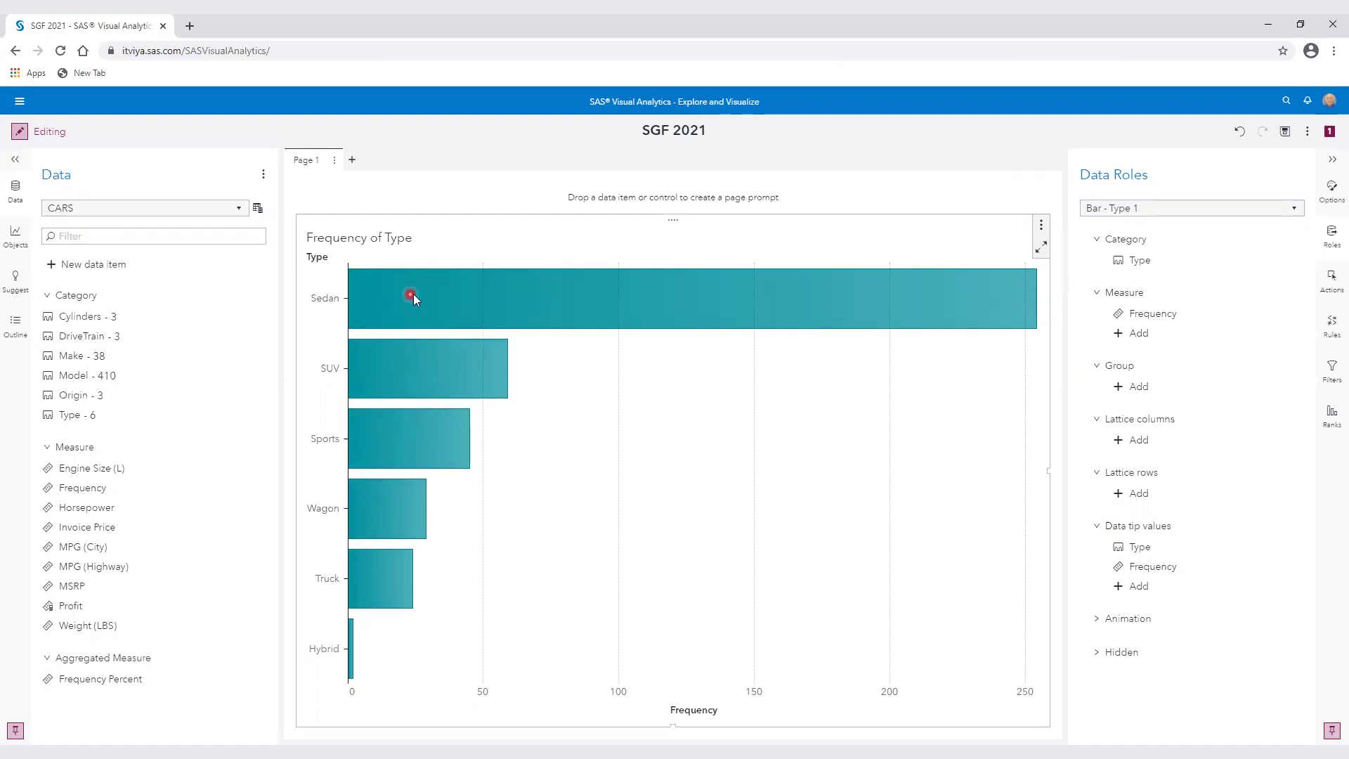
{"action": "mouse_move", "coordinate": [620, 318]}
Step: Change the Frequency of Type bar chart to a crosstab
{"action": "left_click", "coordinate": [1121, 246]}
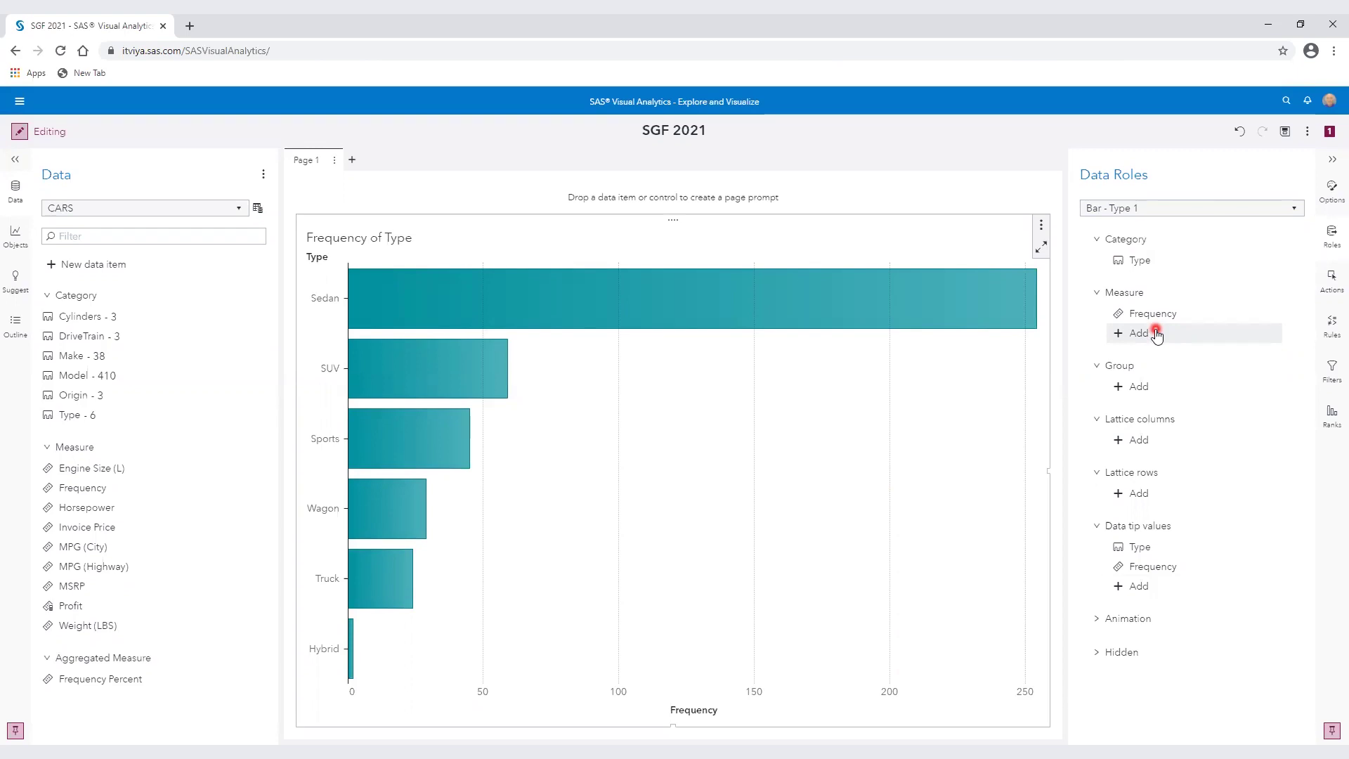
{"action": "mouse_move", "coordinate": [478, 277]}
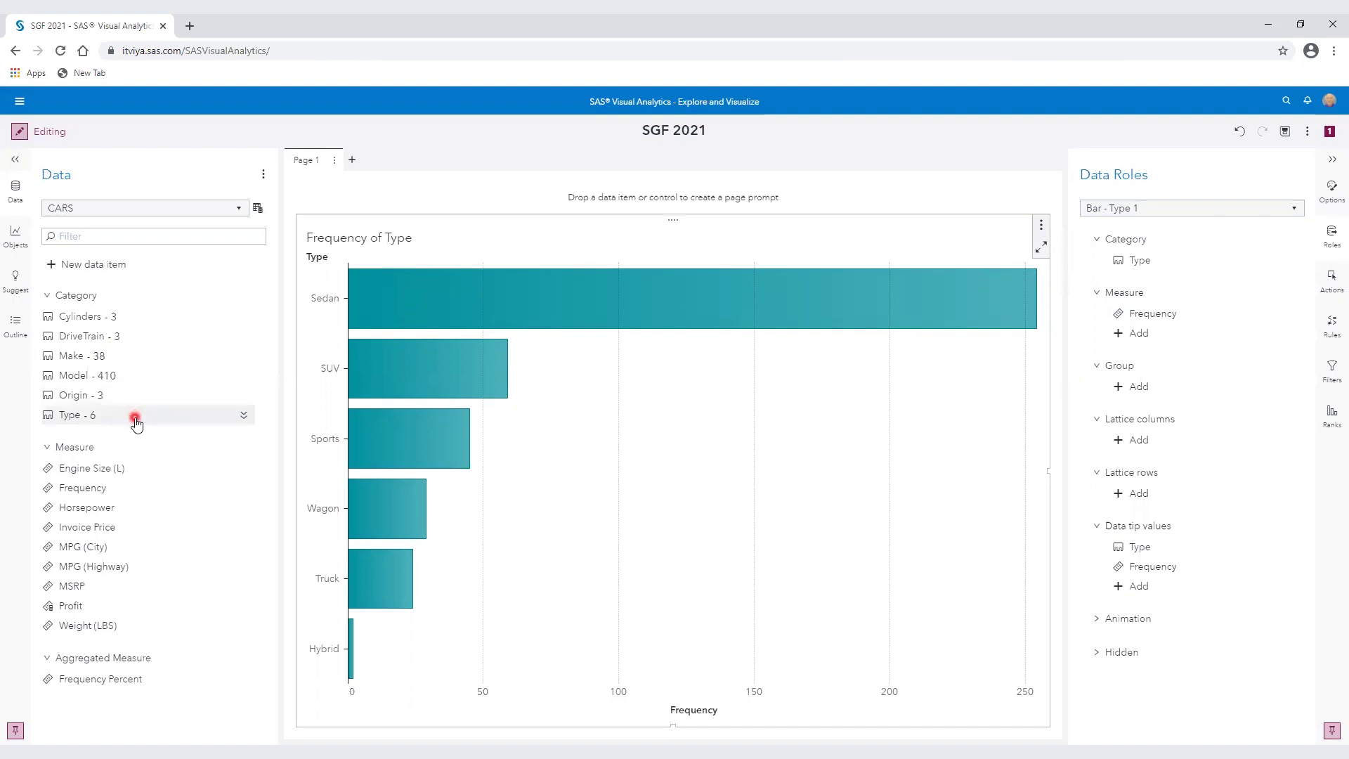
{"action": "mouse_move", "coordinate": [129, 405]}
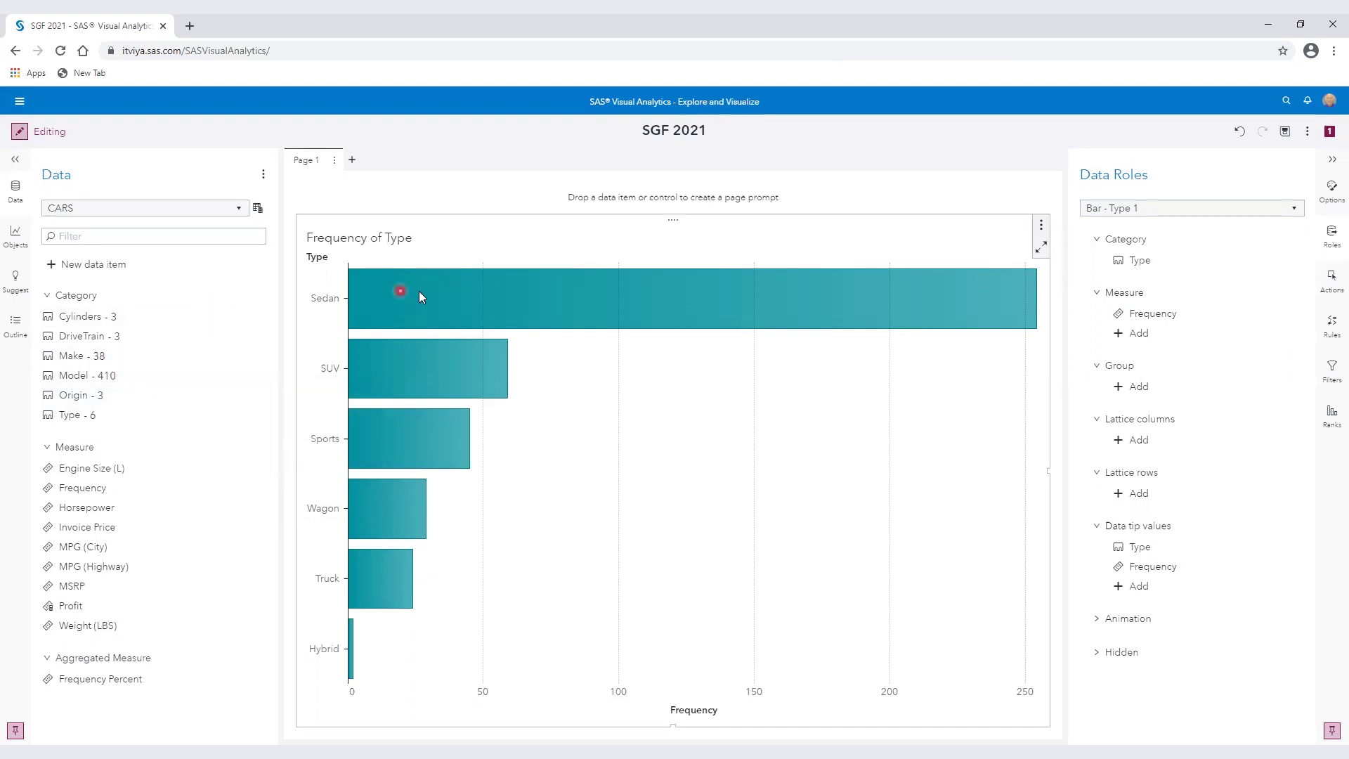
{"action": "mouse_move", "coordinate": [419, 296]}
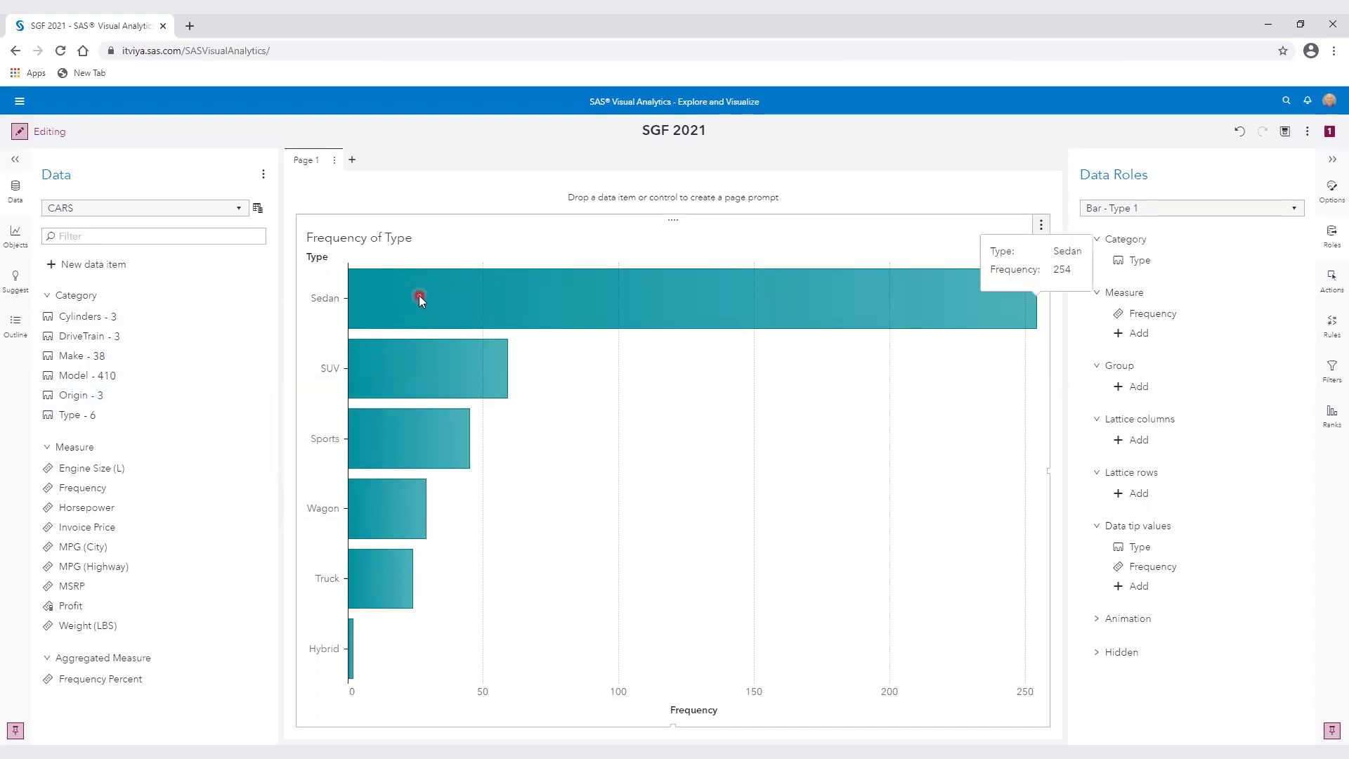
{"action": "right_click", "coordinate": [419, 295]}
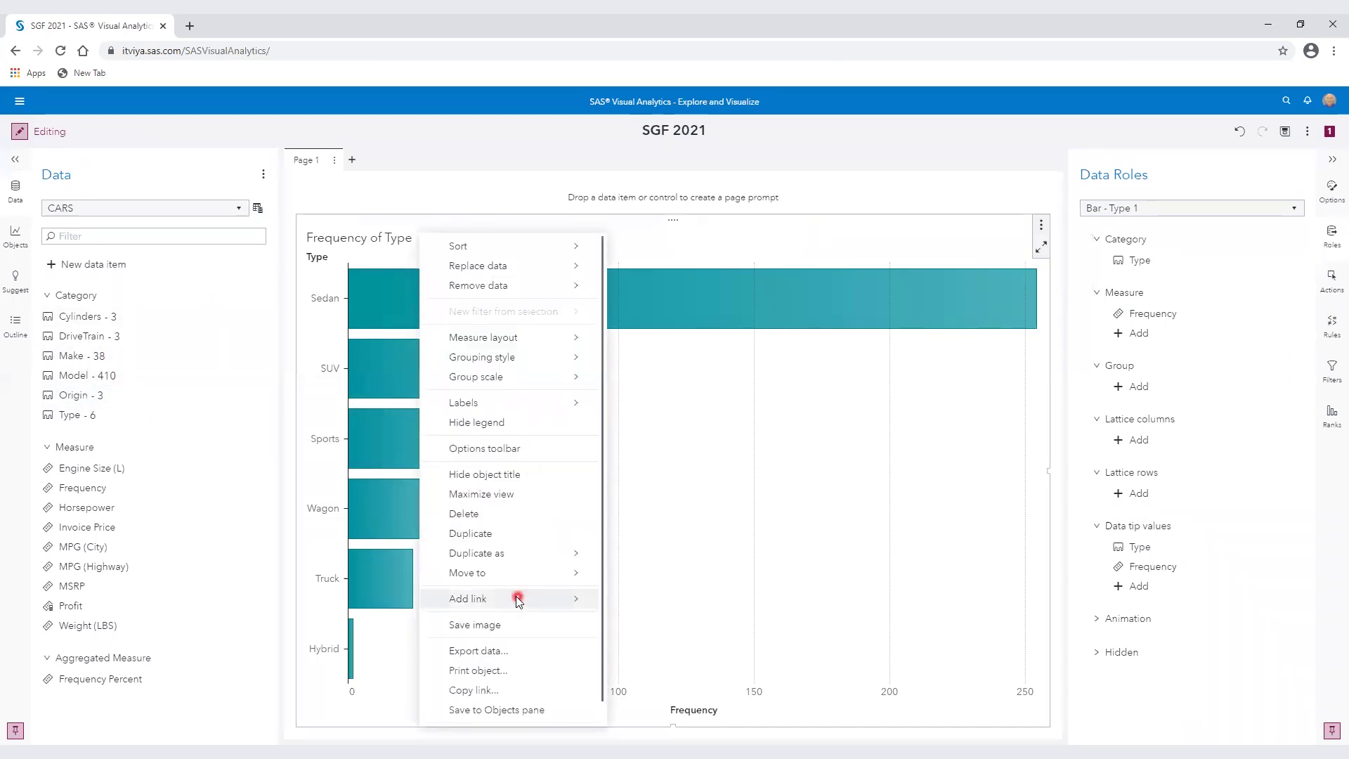
{"action": "scroll", "coordinate": [518, 598], "scroll_direction": "down", "scroll_amount": 1}
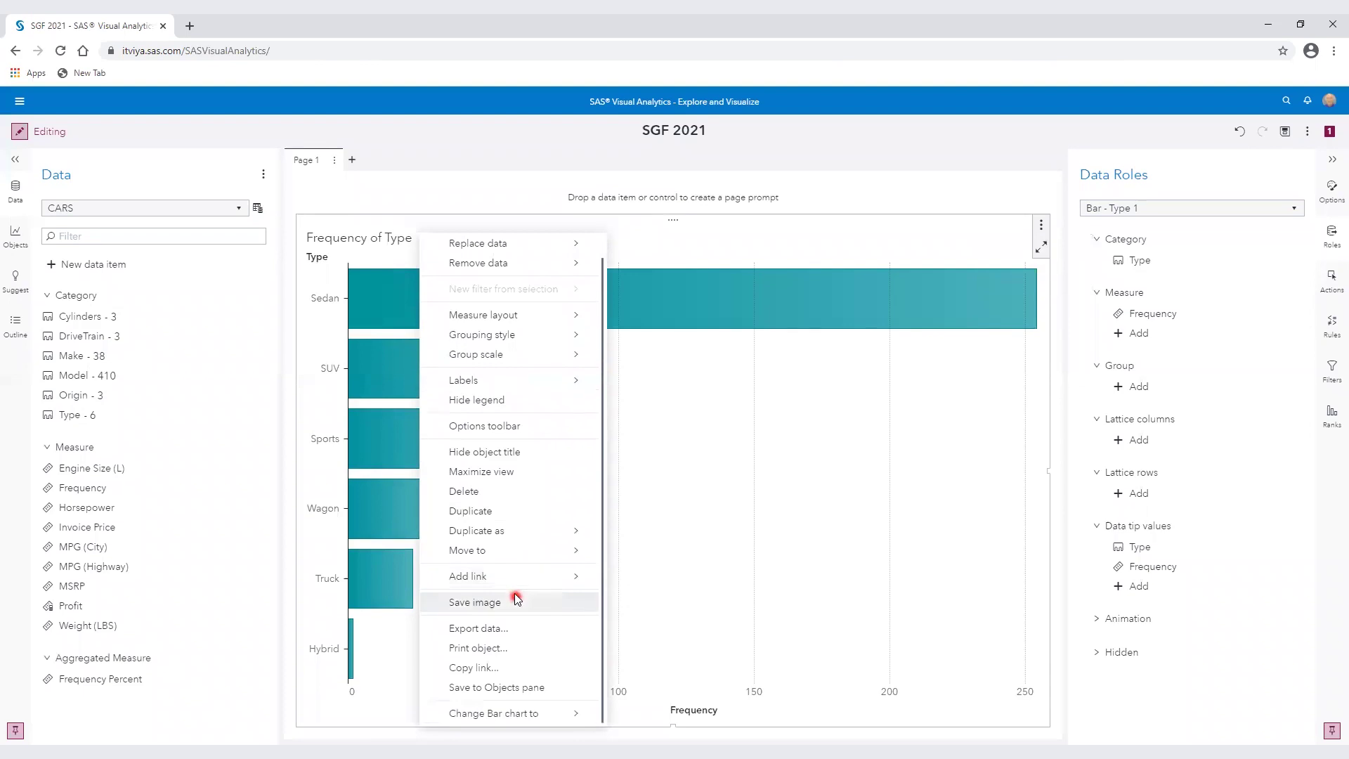
{"action": "left_click", "coordinate": [522, 715]}
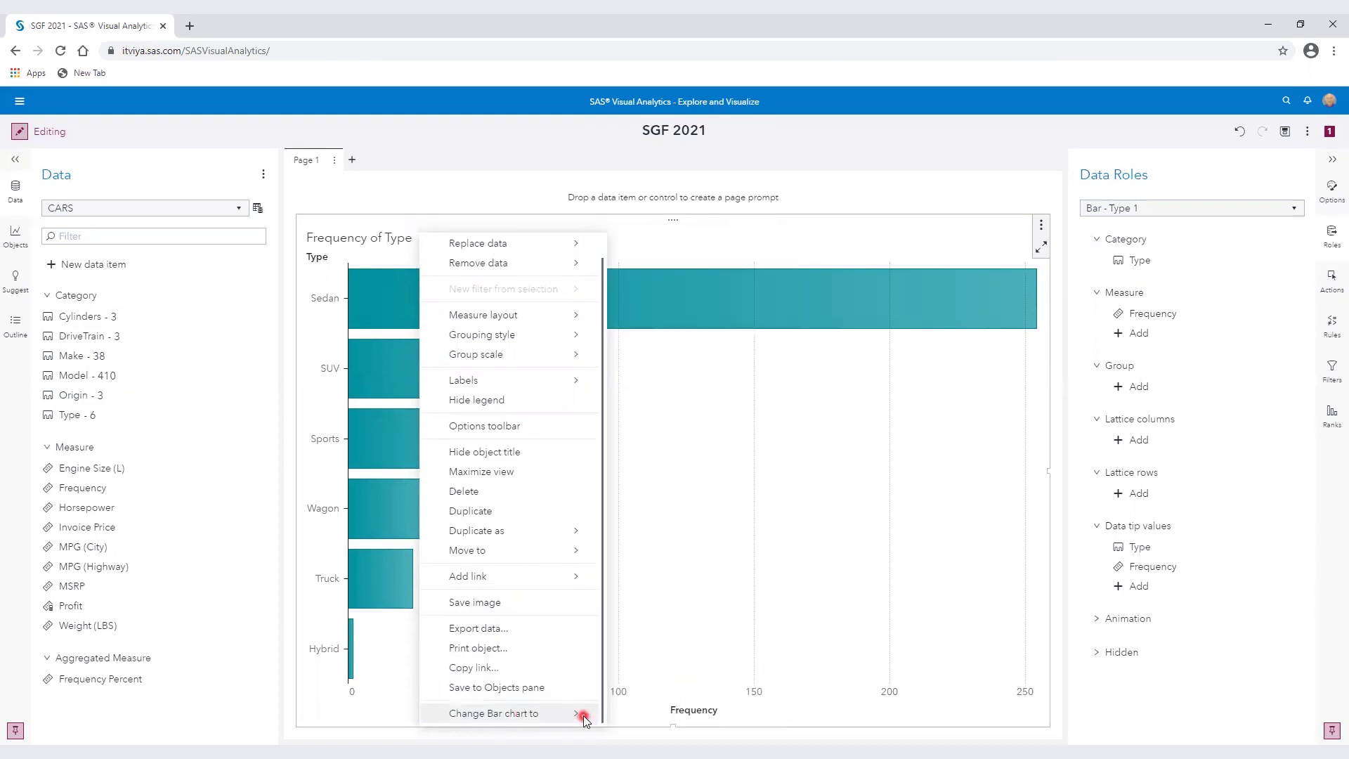
{"action": "mouse_move", "coordinate": [583, 714]}
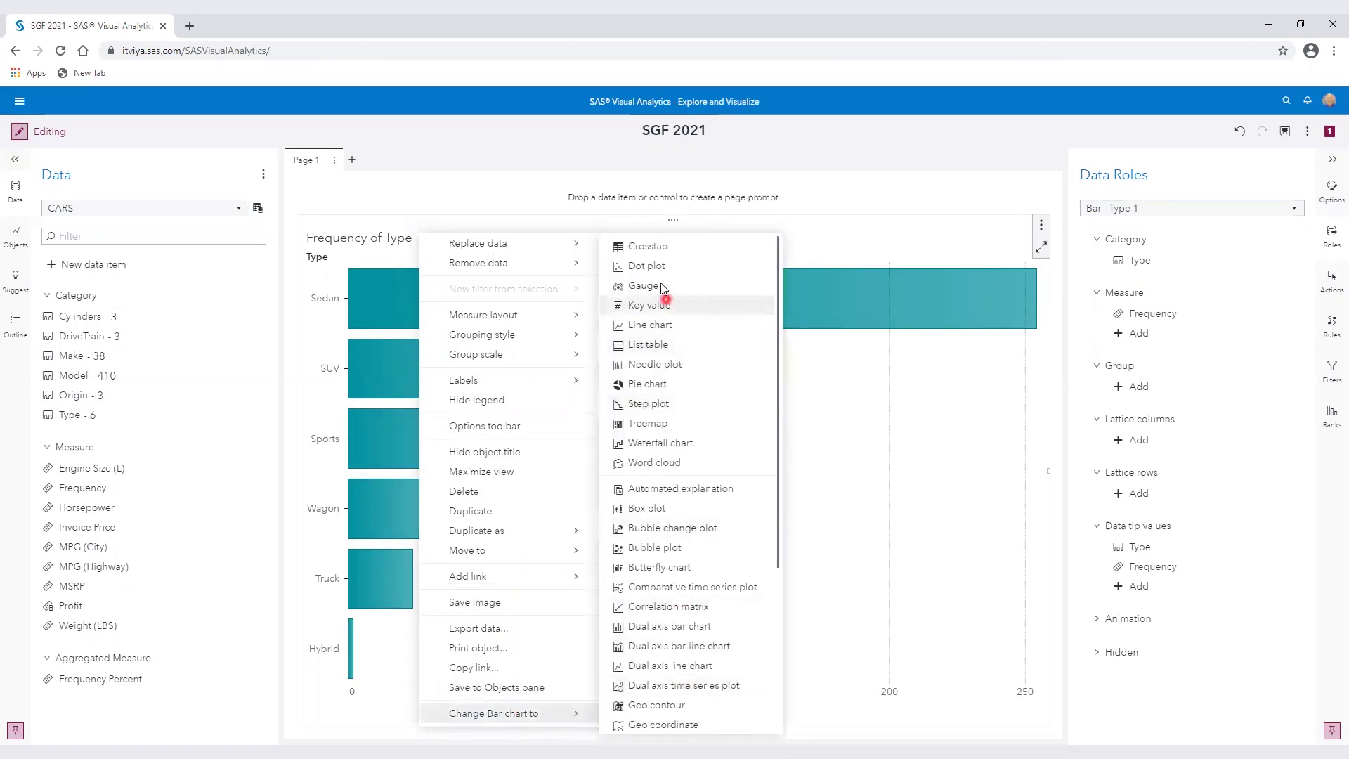
{"action": "left_click", "coordinate": [663, 246]}
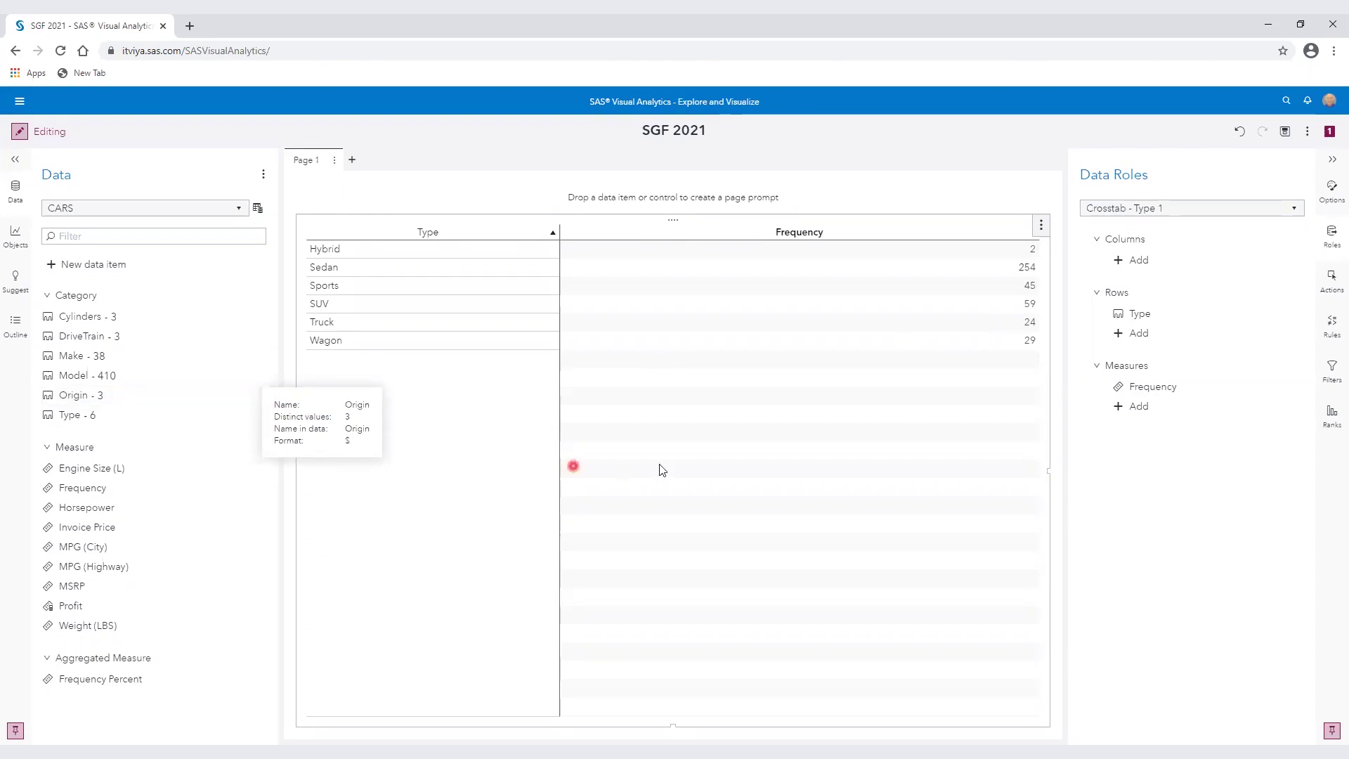
Step: Add Origin to the columns role of the crosstab
{"action": "left_click", "coordinate": [1141, 260]}
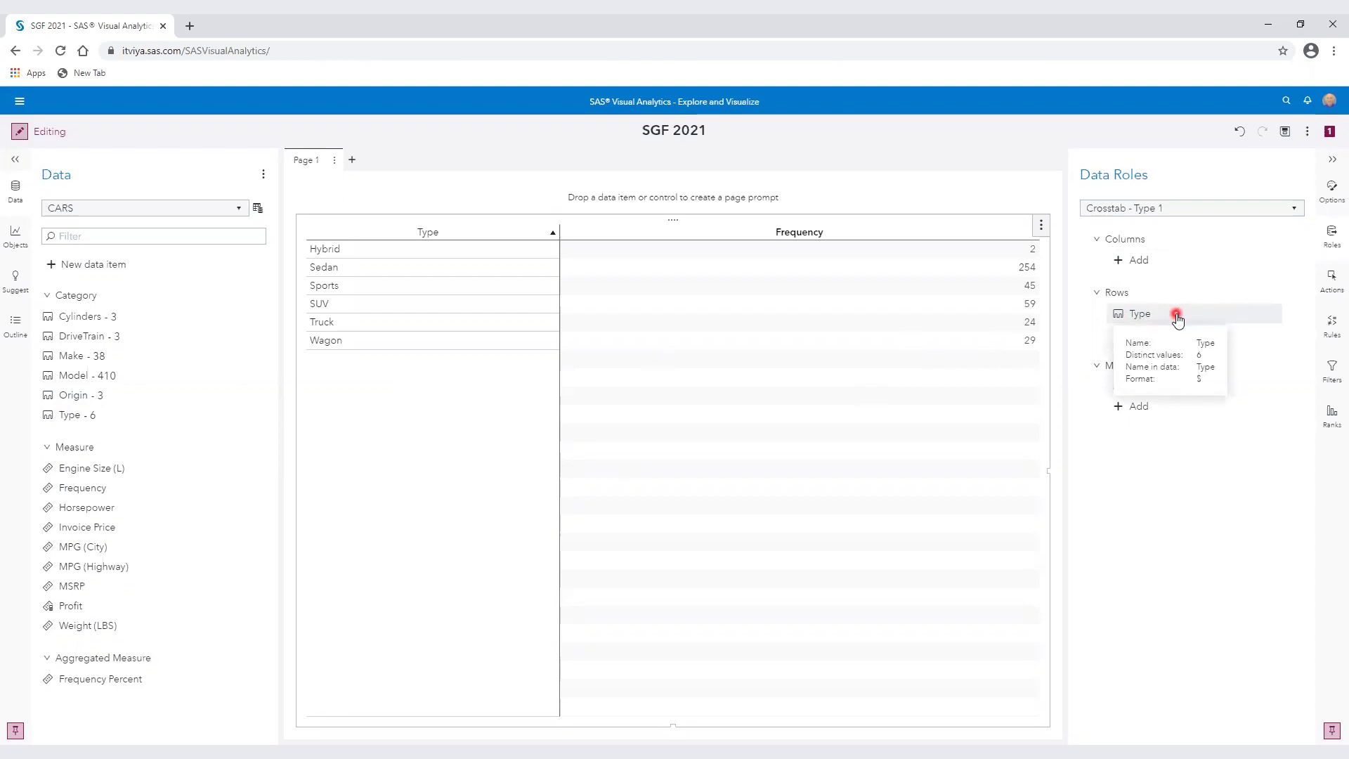
{"action": "left_click", "coordinate": [1134, 259]}
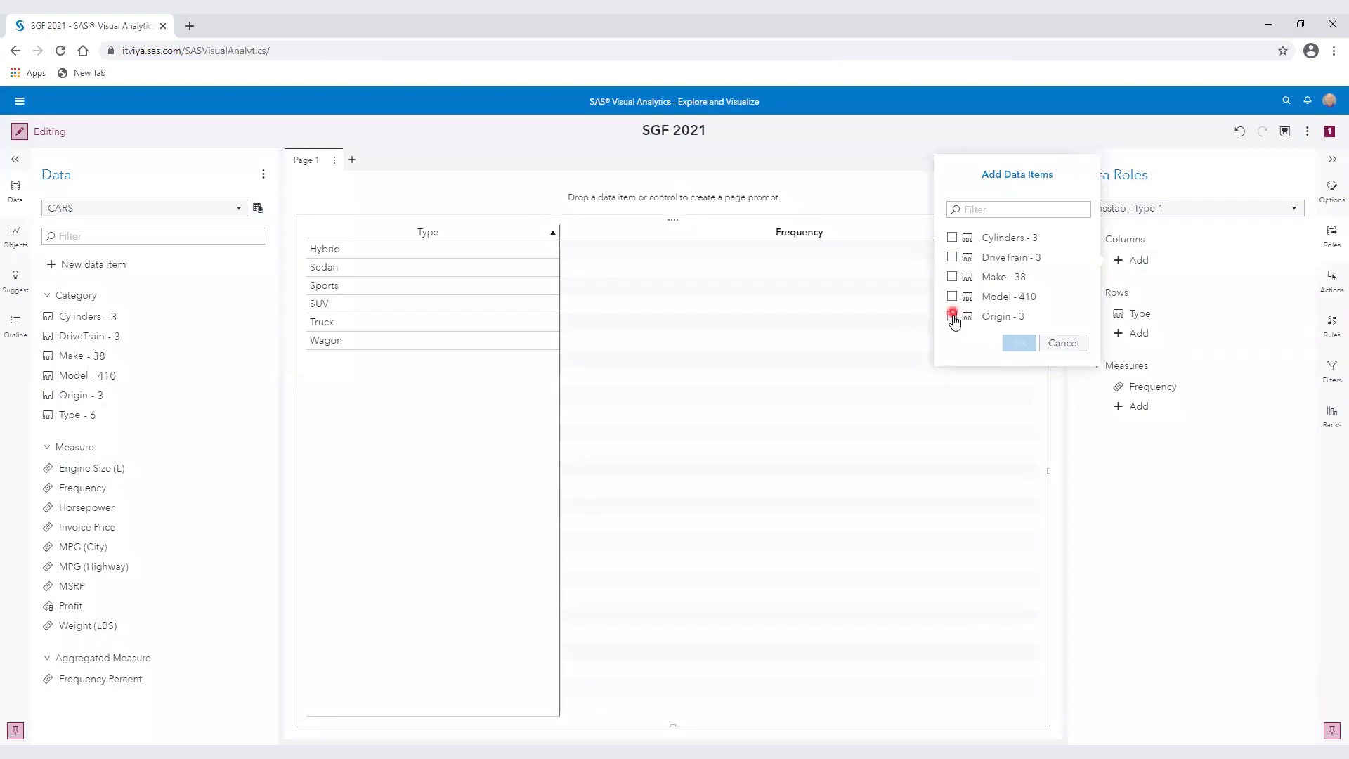
{"action": "left_click", "coordinate": [952, 317]}
{"action": "left_click", "coordinate": [1019, 343]}
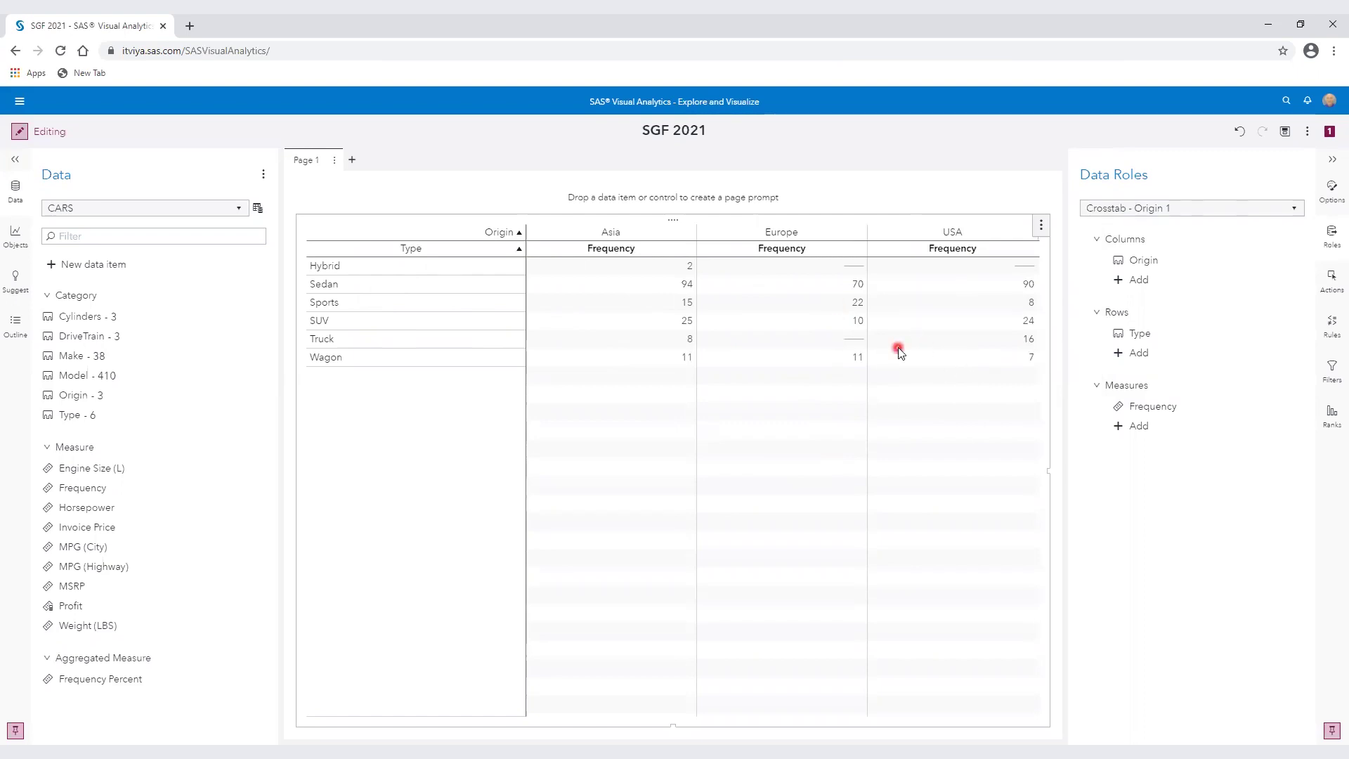
Step: Turn on totals for the crosstab and set their placement to After
{"action": "left_click", "coordinate": [1332, 197]}
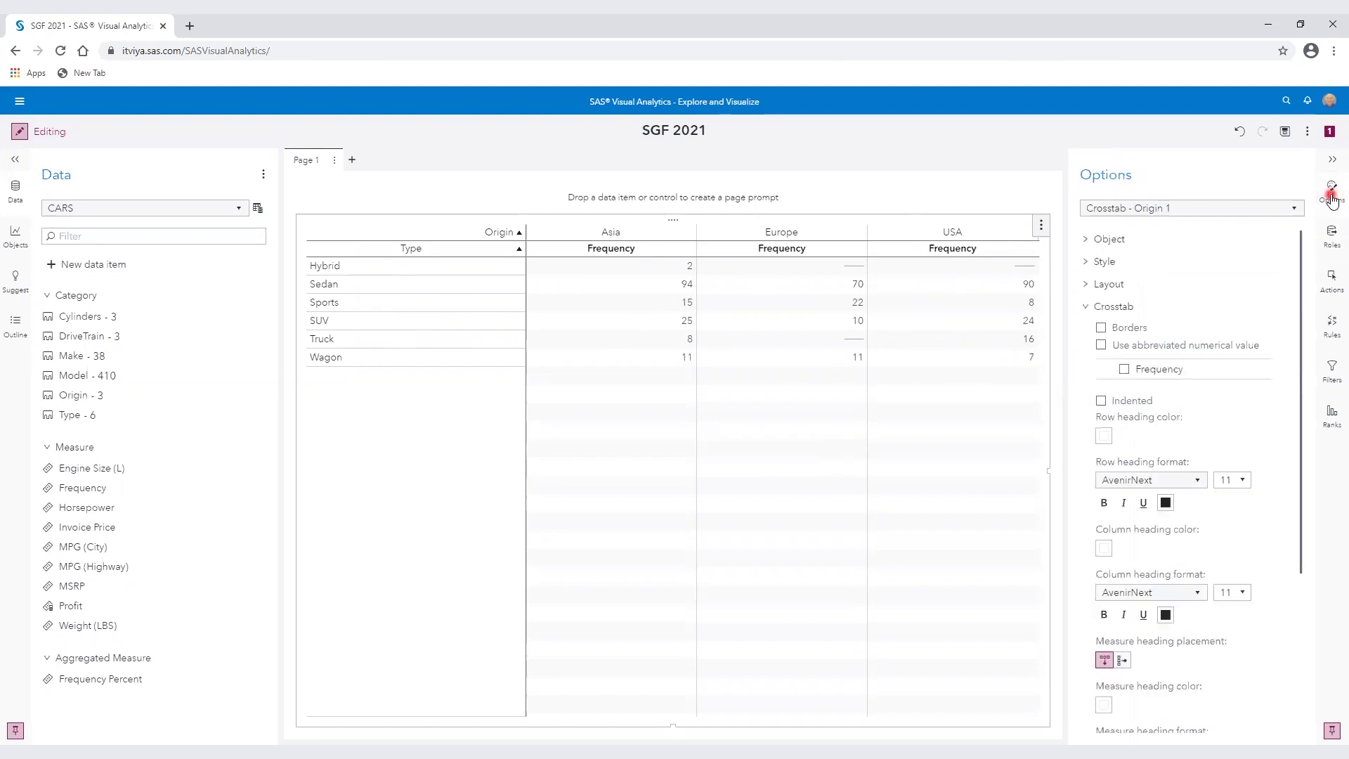
{"action": "left_click", "coordinate": [1085, 308]}
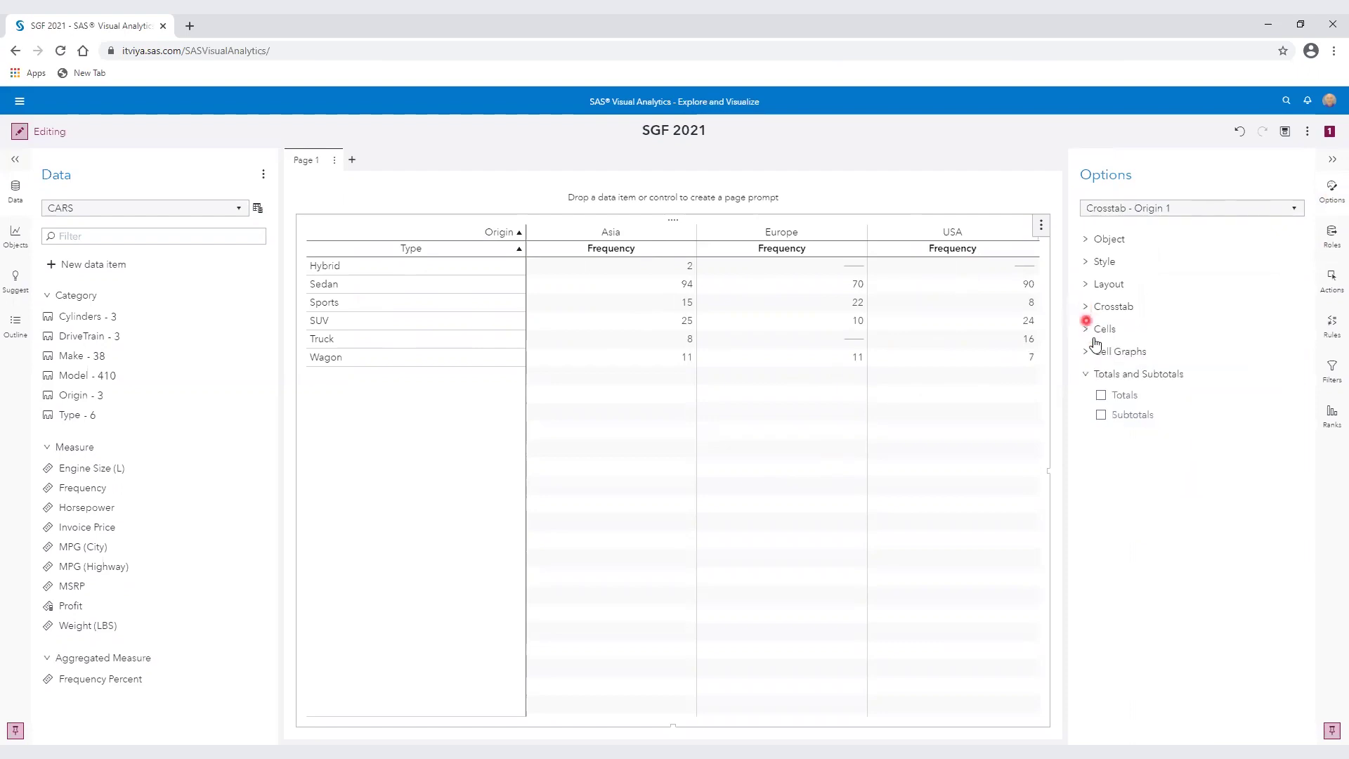
{"action": "left_click", "coordinate": [1100, 396]}
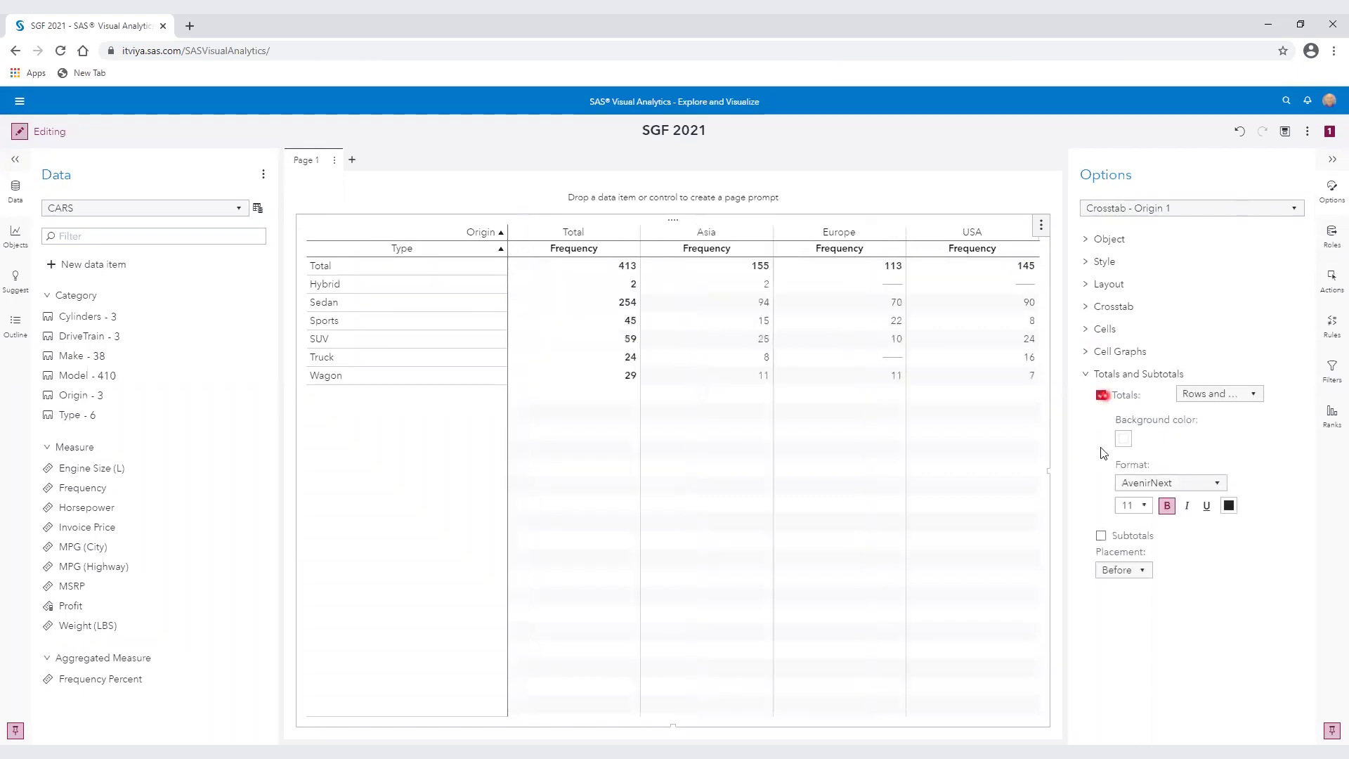
{"action": "left_click", "coordinate": [1138, 570]}
{"action": "left_click", "coordinate": [1133, 603]}
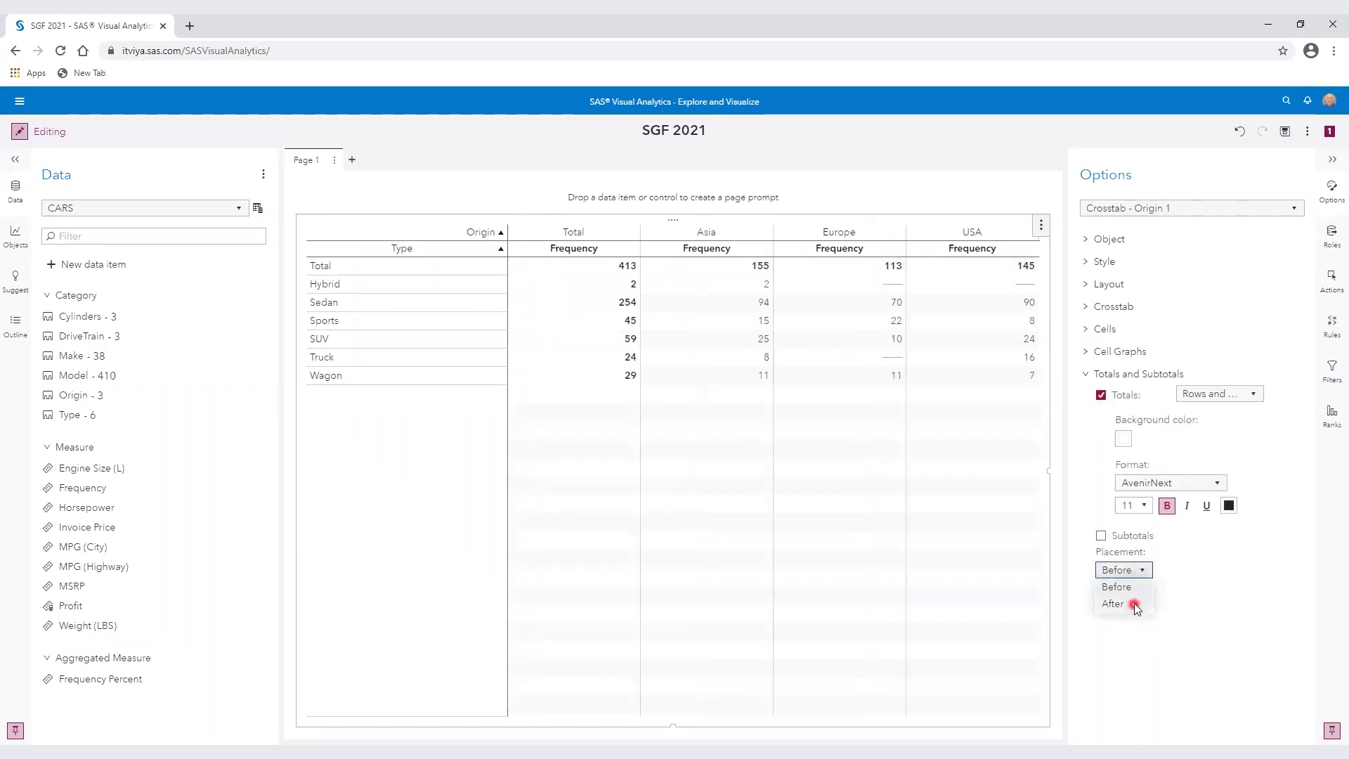
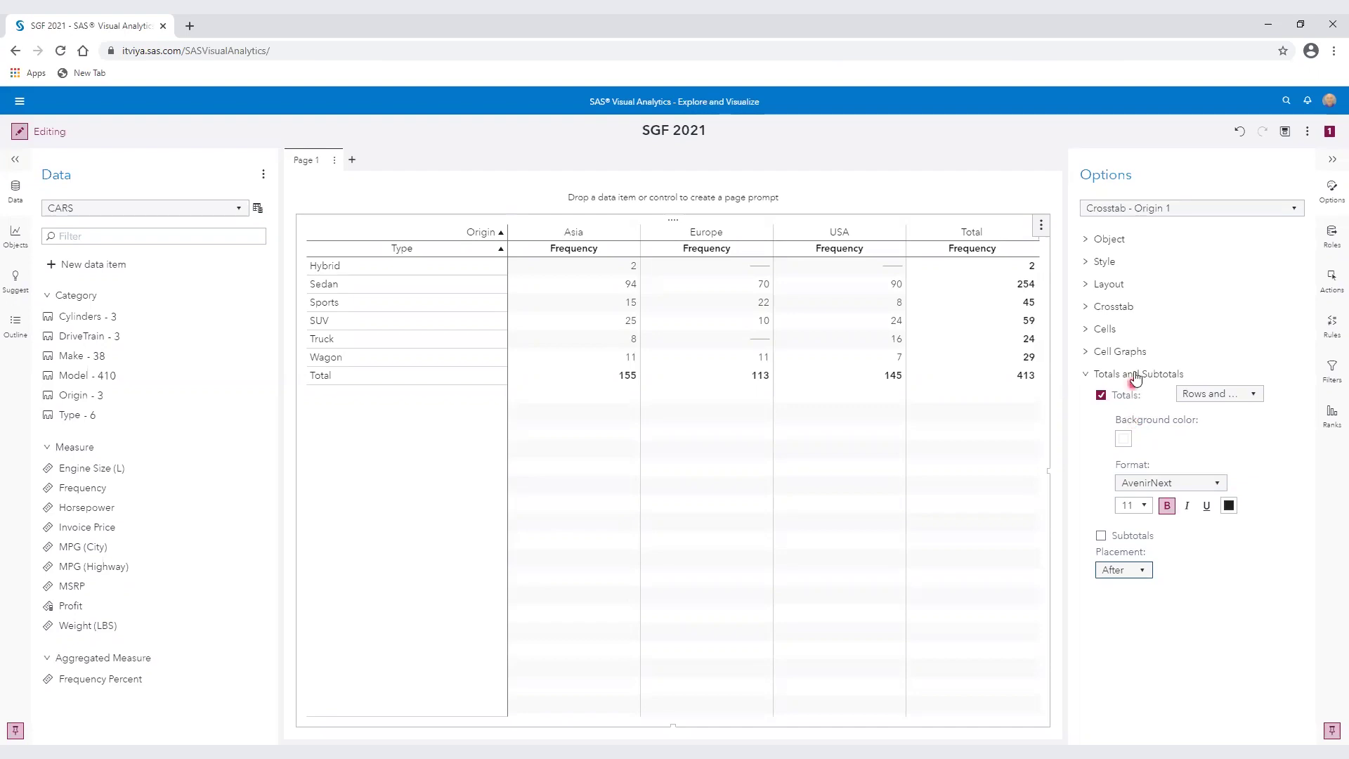
{"action": "left_click", "coordinate": [1085, 264]}
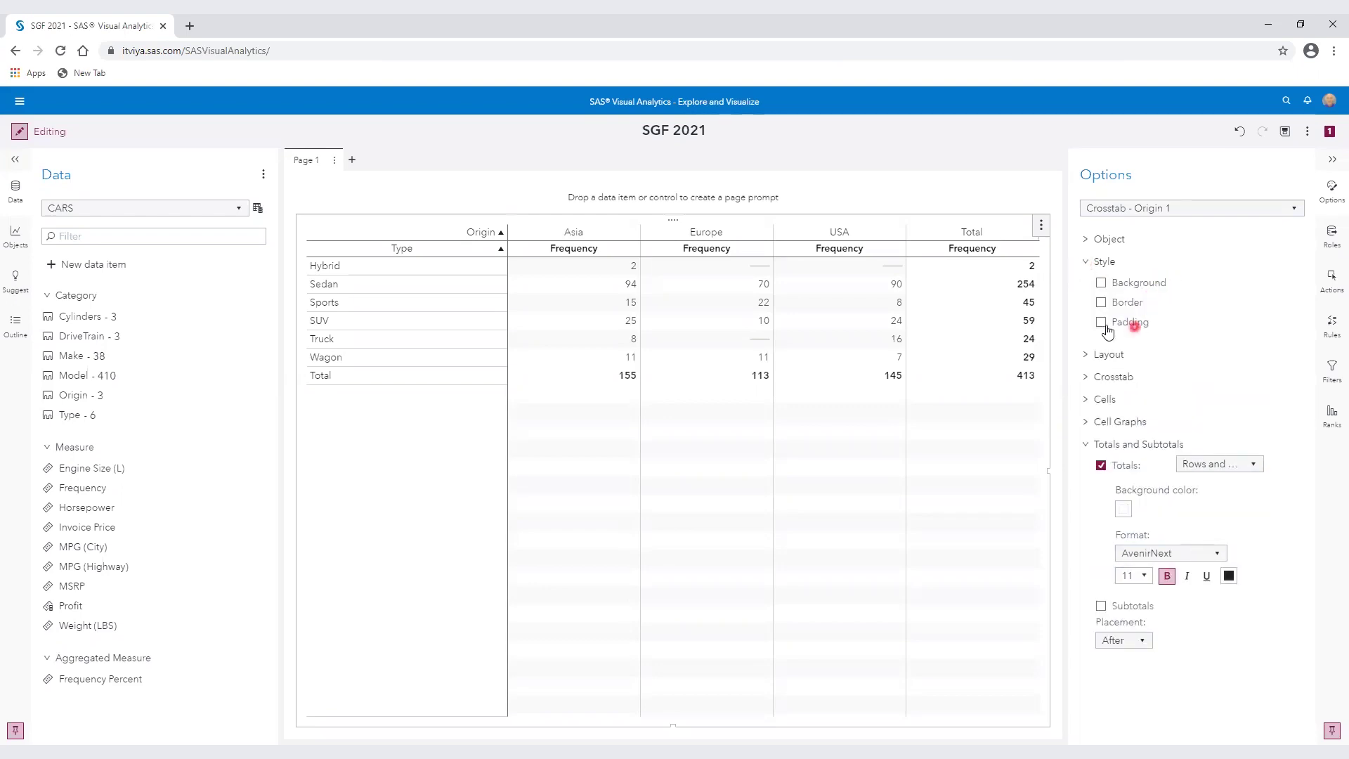
{"action": "left_click", "coordinate": [1087, 265]}
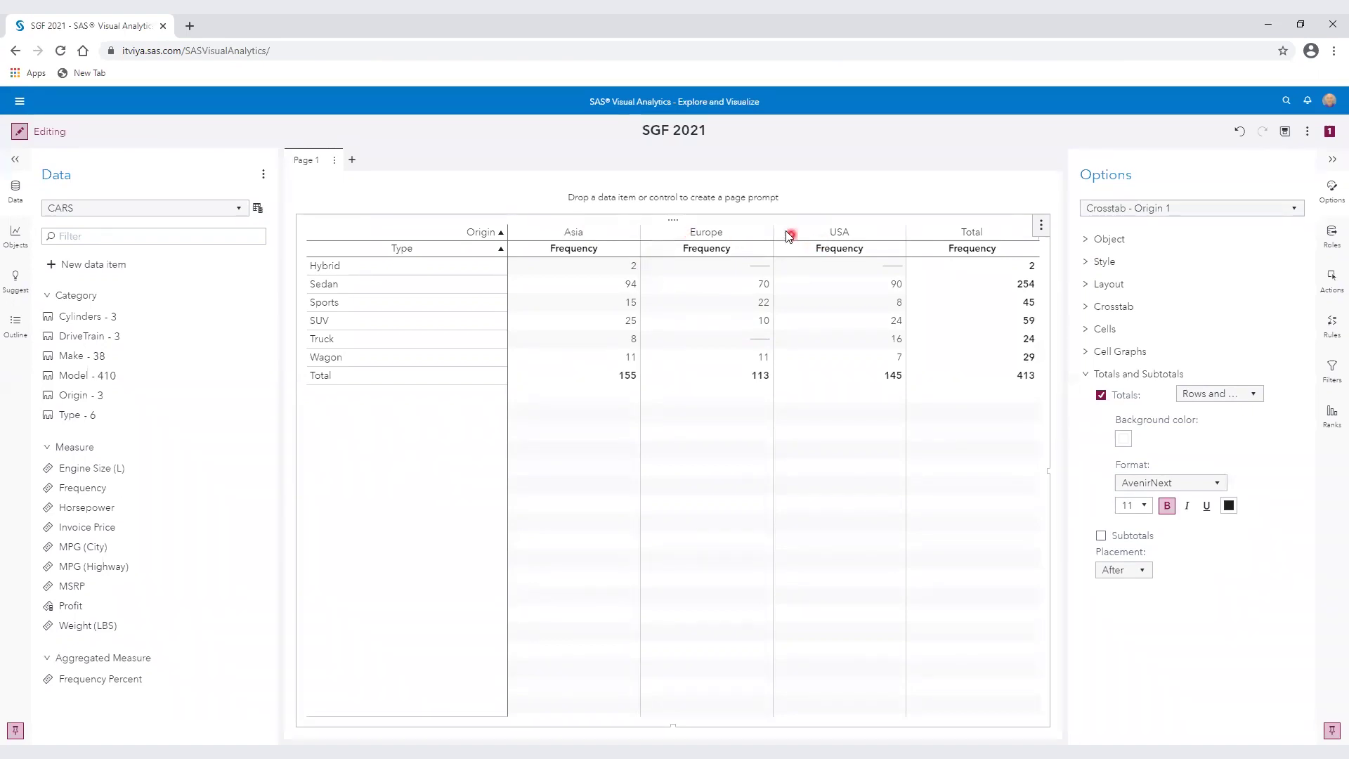
Step: Remove the Origin data item from the crosstab
{"action": "right_click", "coordinate": [724, 230]}
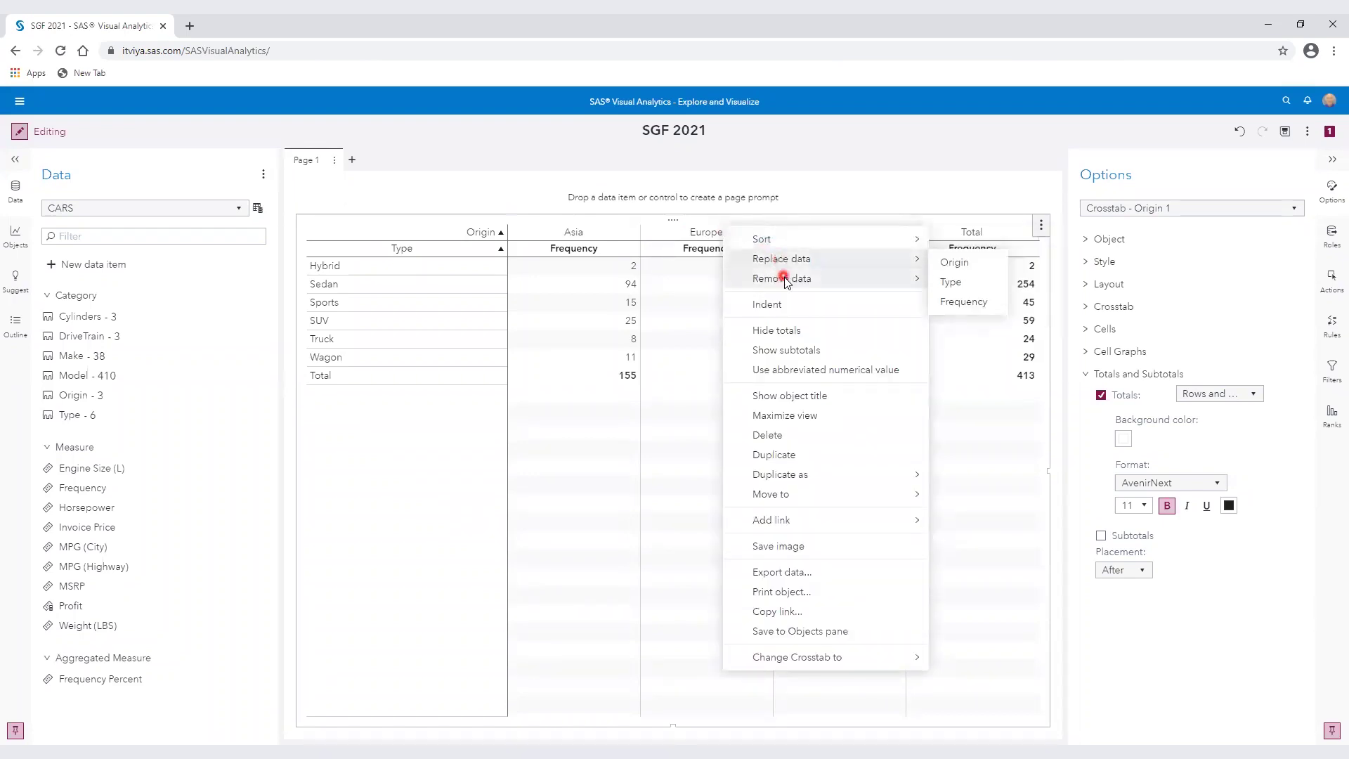
{"action": "mouse_move", "coordinate": [783, 278]}
{"action": "left_click", "coordinate": [967, 285]}
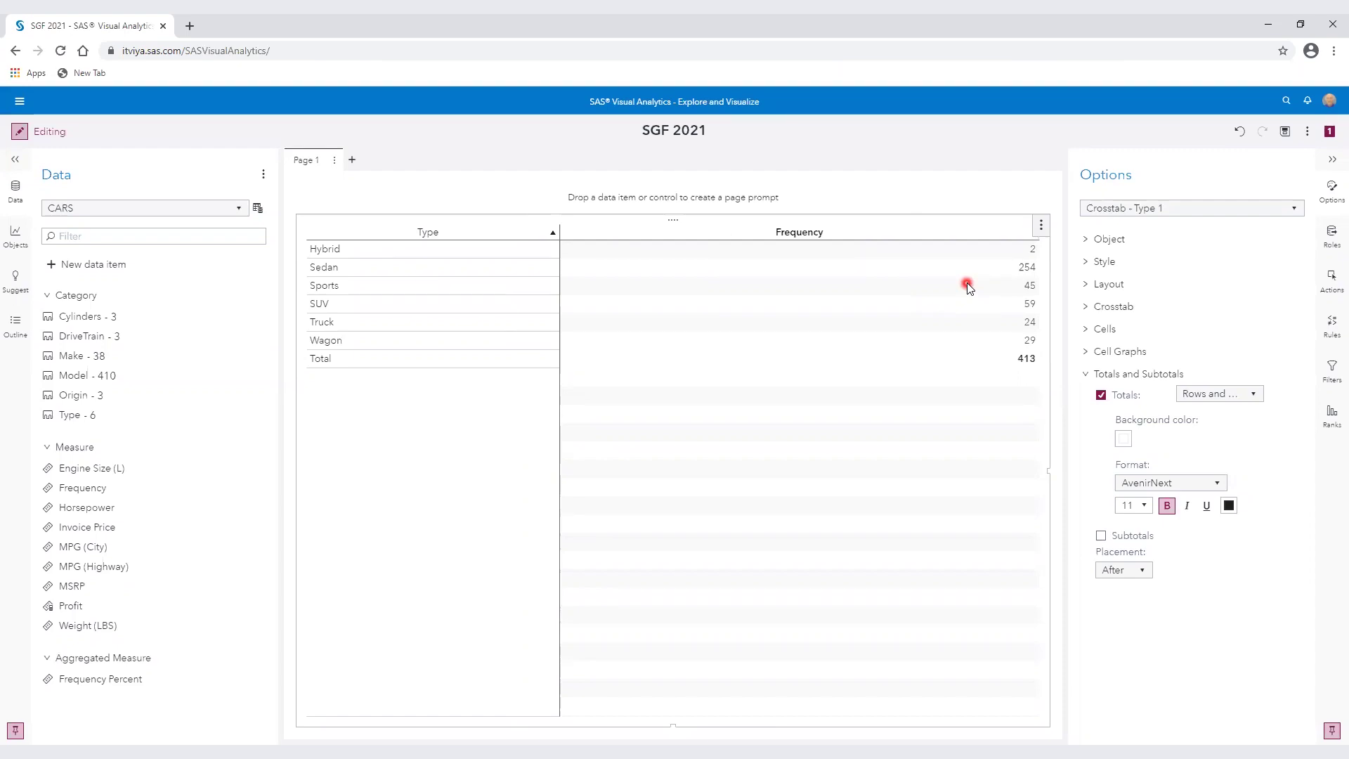
Step: Move Type from the rows role to the columns role in the crosstab's data roles
{"action": "left_click", "coordinate": [1330, 238]}
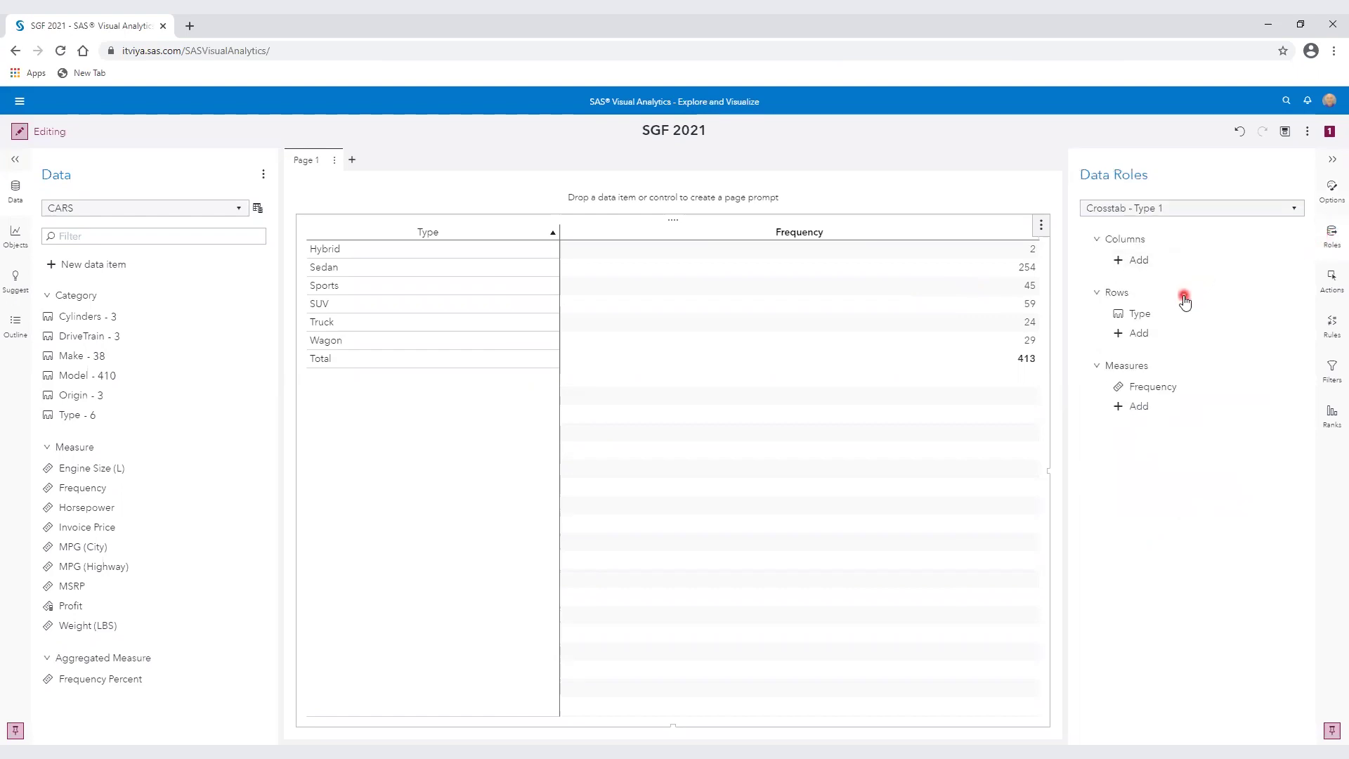
{"action": "mouse_move", "coordinate": [1147, 319]}
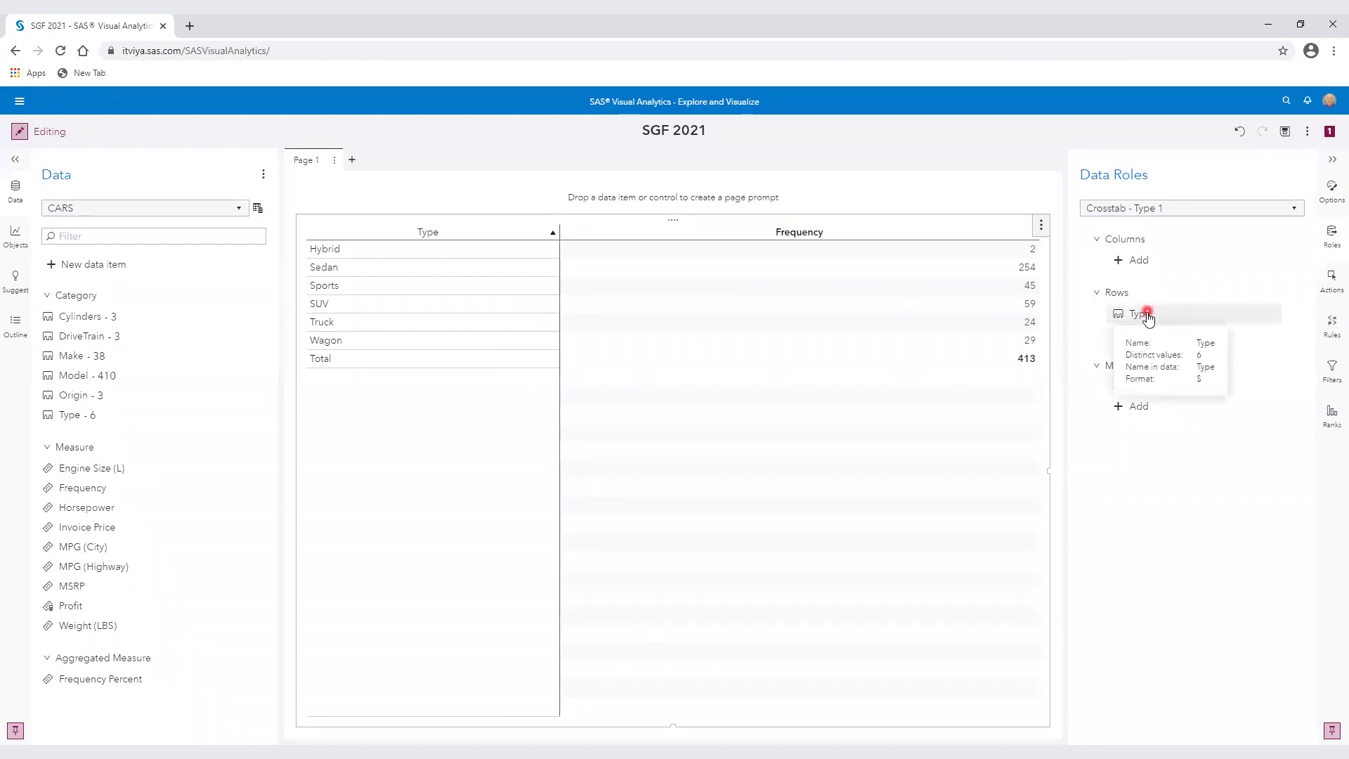
{"action": "left_click_drag", "start_coordinate": [1147, 319], "coordinate": [1147, 261]}
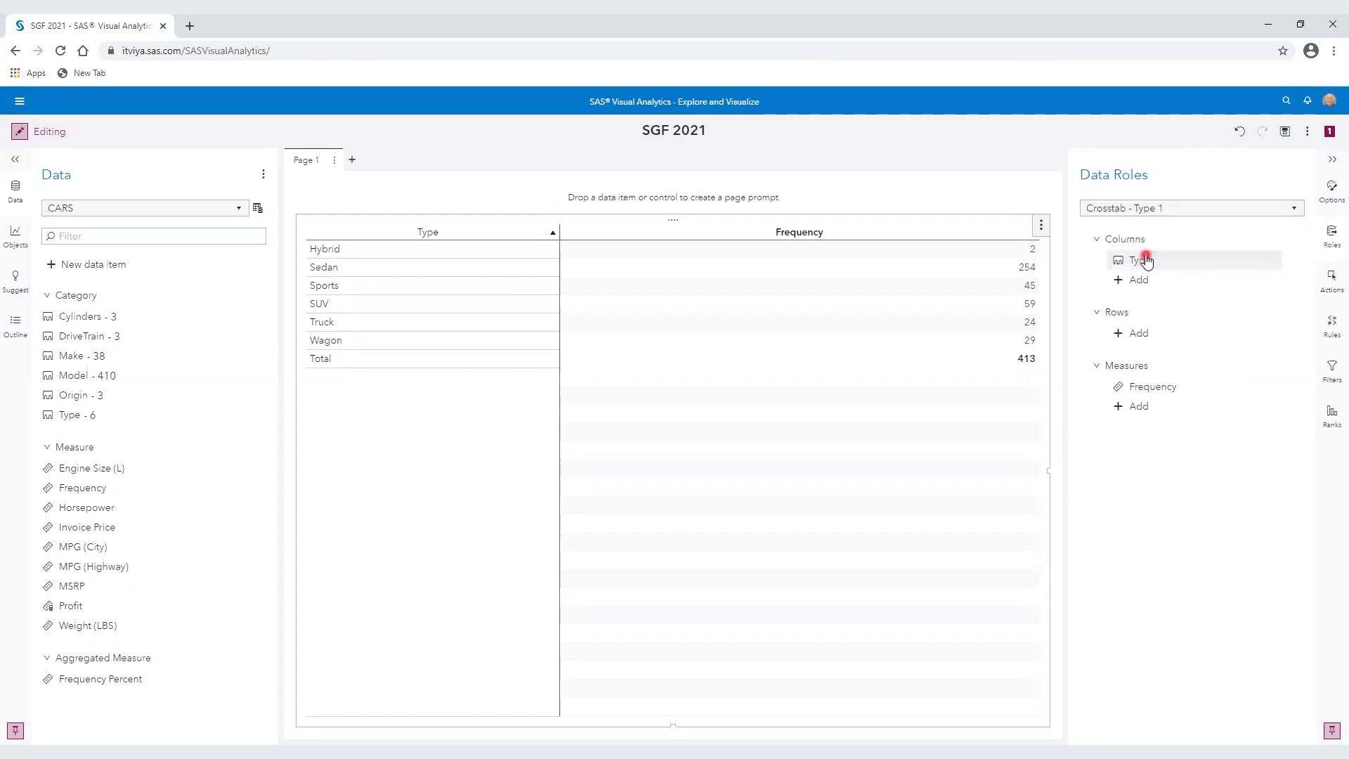
{"action": "mouse_move", "coordinate": [1145, 262]}
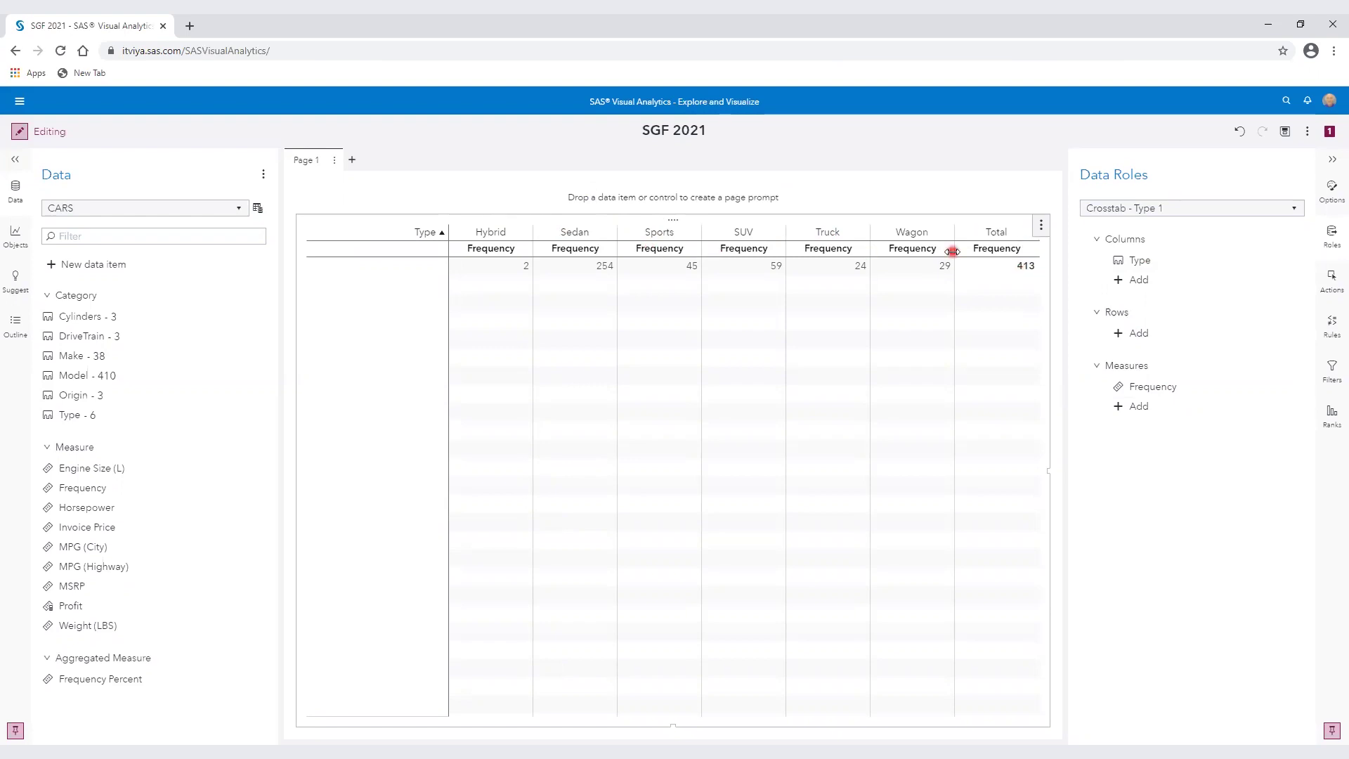
Step: Add Make to the rows role of the crosstab
{"action": "left_click", "coordinate": [1150, 334]}
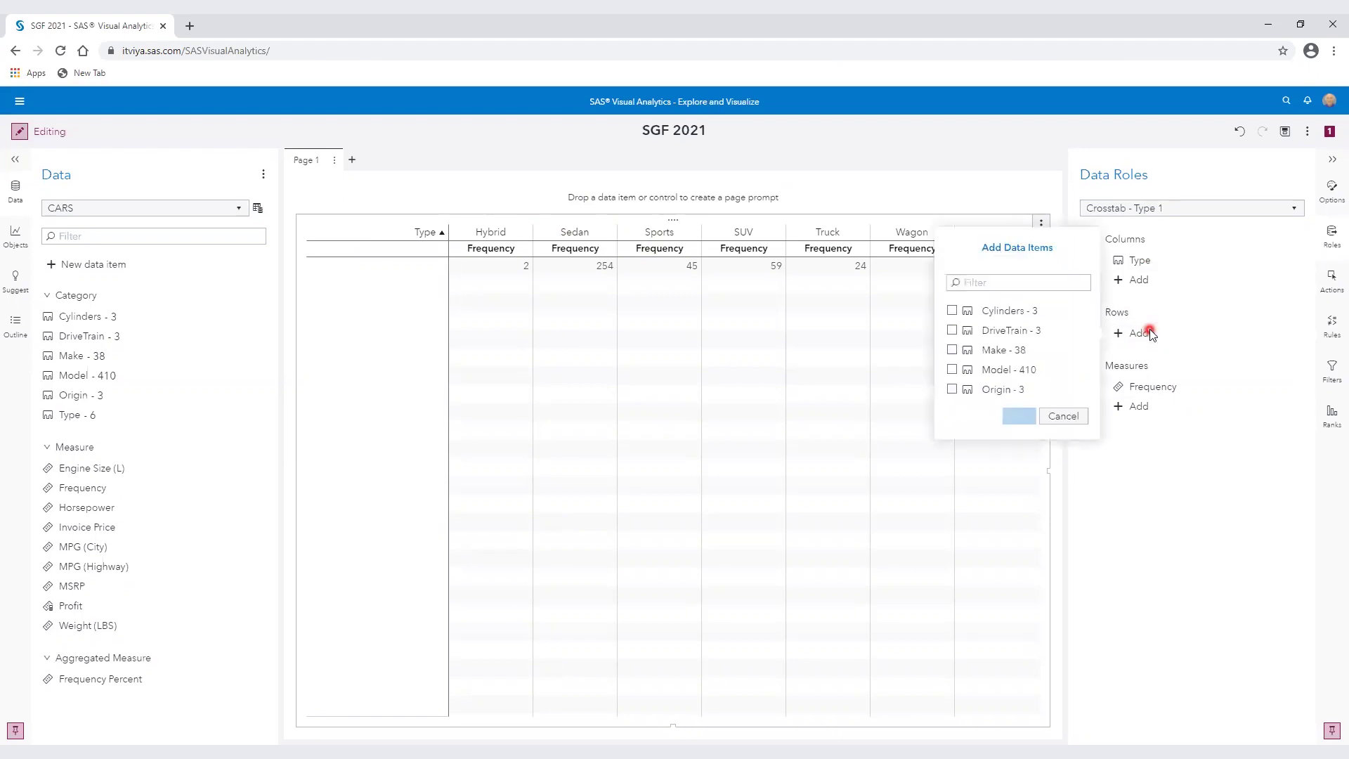
{"action": "left_click", "coordinate": [954, 370]}
{"action": "left_click", "coordinate": [952, 349]}
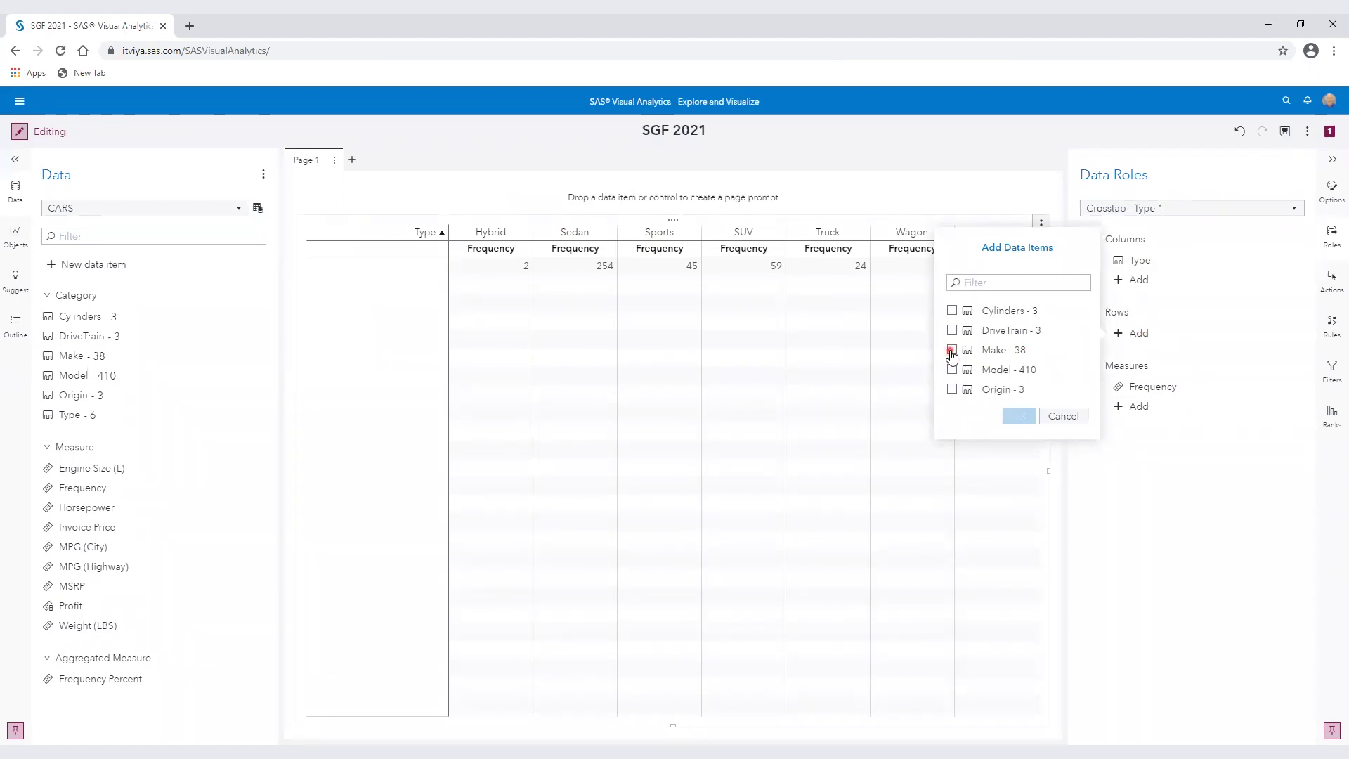
{"action": "left_click", "coordinate": [1027, 417]}
{"action": "left_click", "coordinate": [1022, 416]}
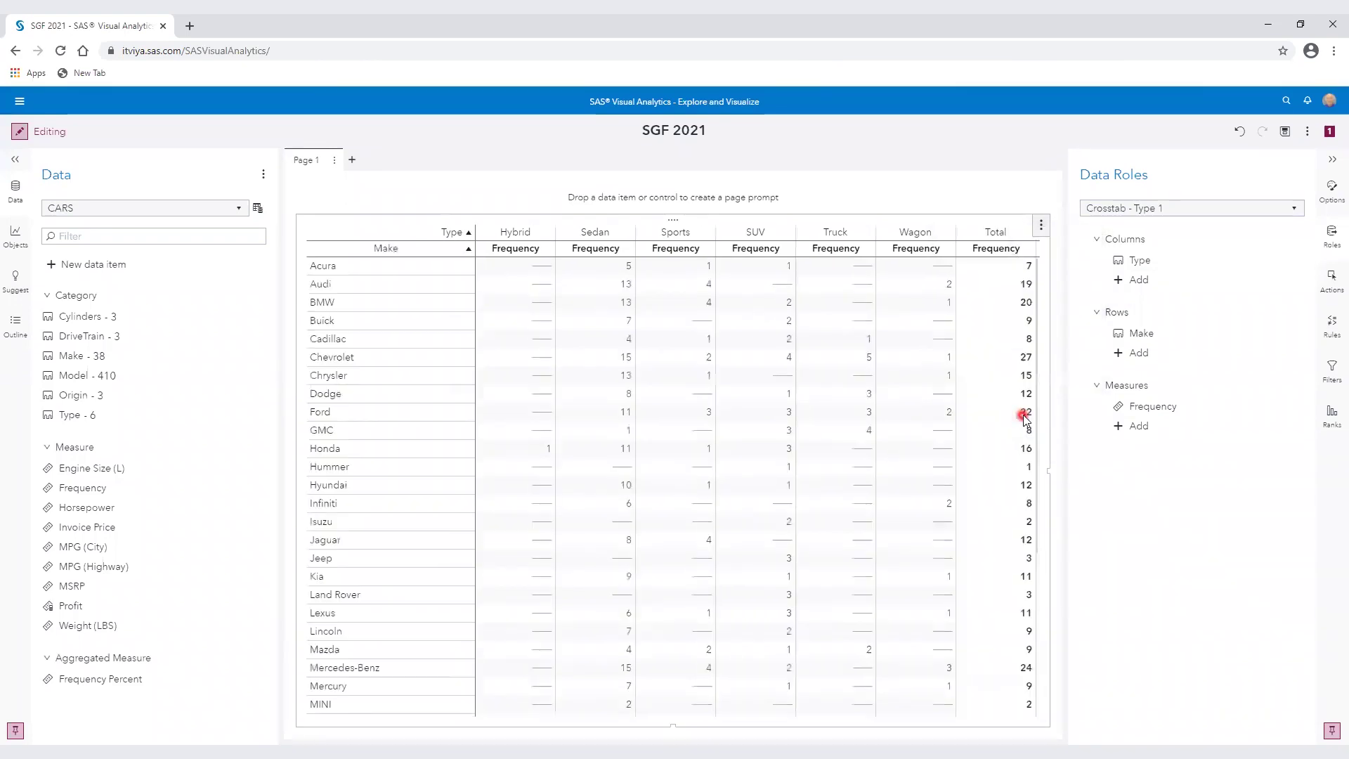
{"action": "left_click", "coordinate": [510, 423]}
{"action": "left_click", "coordinate": [421, 276]}
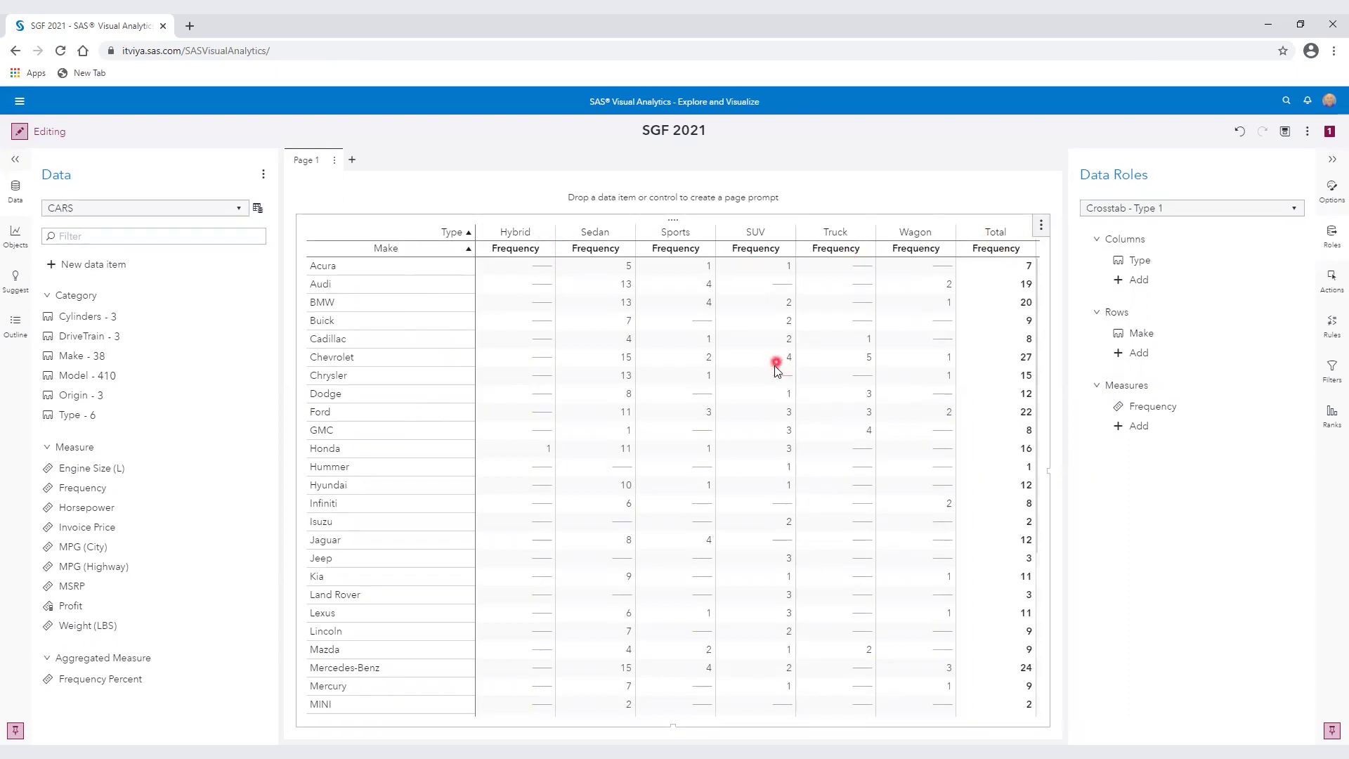
Step: Review the crosstab's frequencies by Make and Type from the first make down to the Total row
{"action": "mouse_move", "coordinate": [1156, 406]}
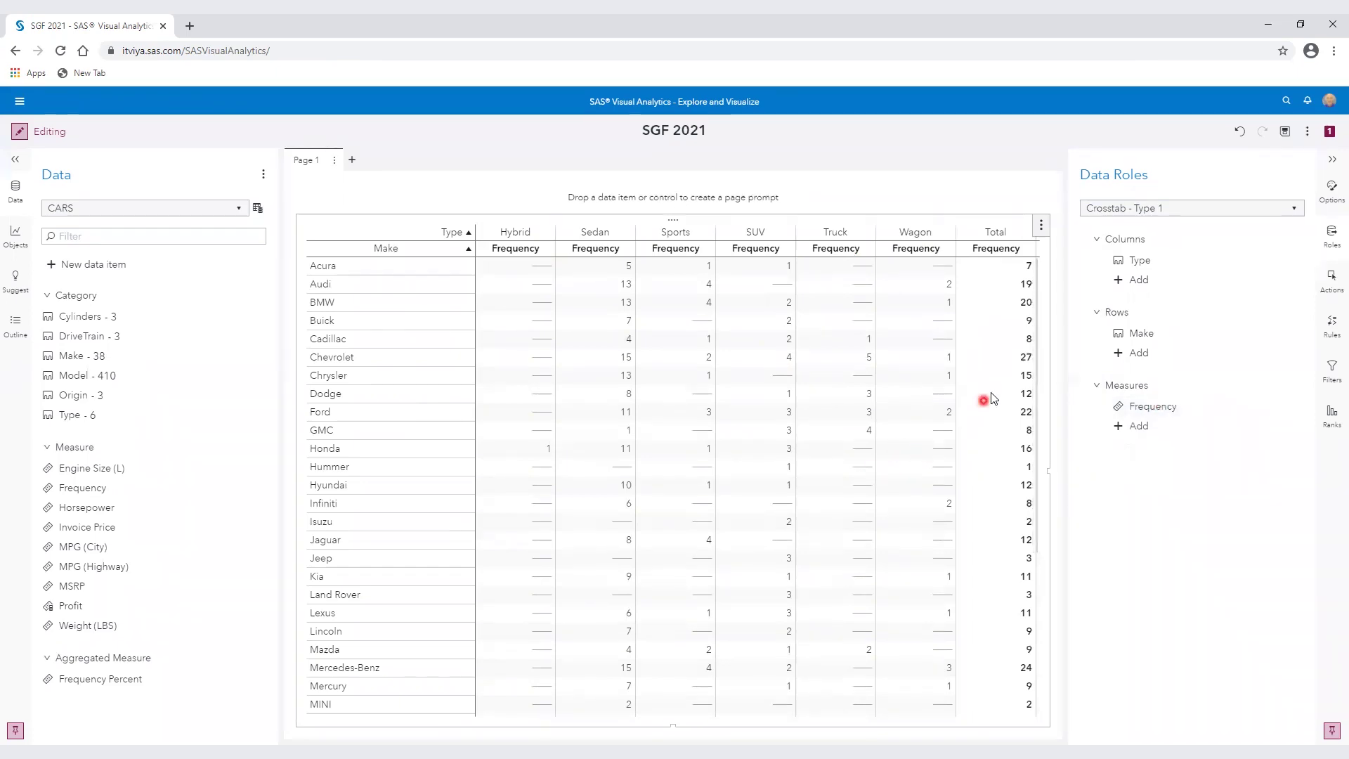
{"action": "scroll", "coordinate": [1026, 434], "scroll_direction": "down", "scroll_amount": 1}
{"action": "left_click_drag", "start_coordinate": [1026, 434], "coordinate": [1033, 592]}
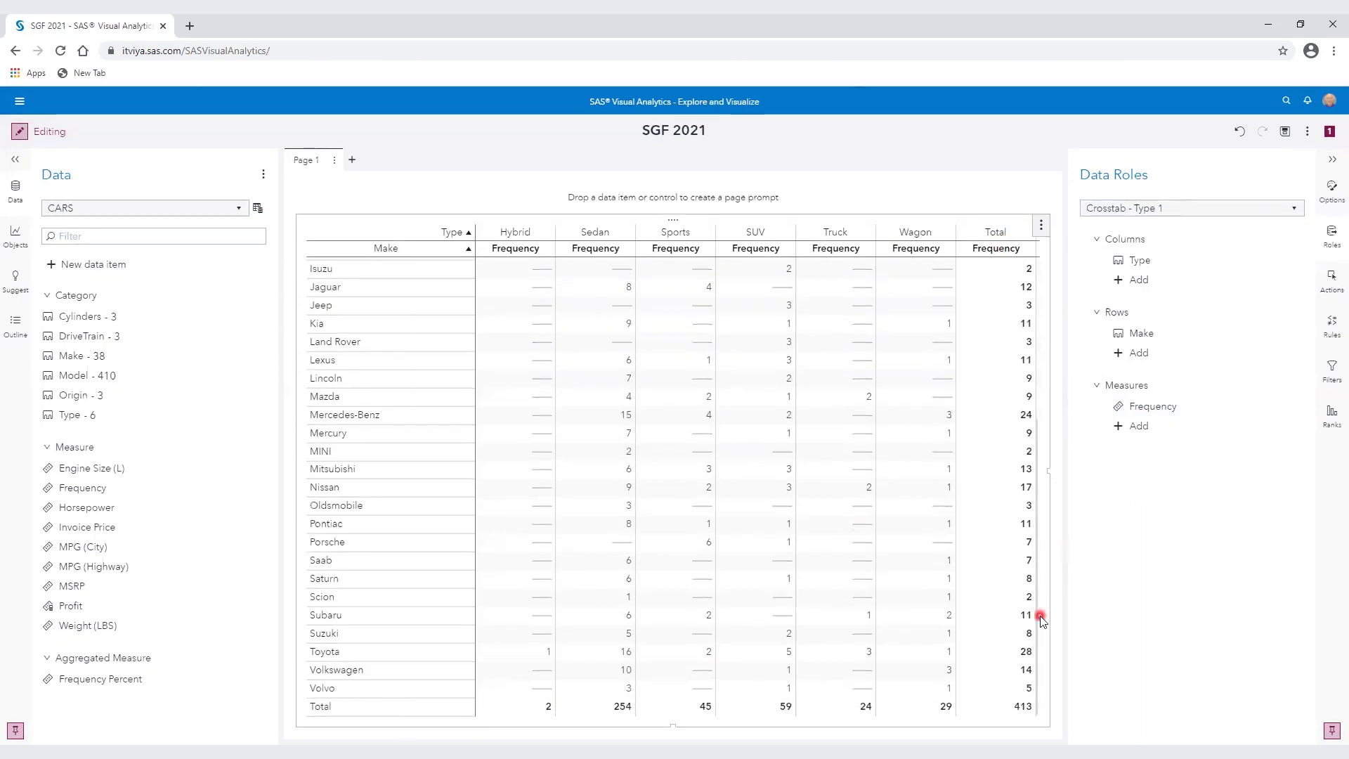
{"action": "left_click_drag", "start_coordinate": [1035, 616], "coordinate": [1041, 391]}
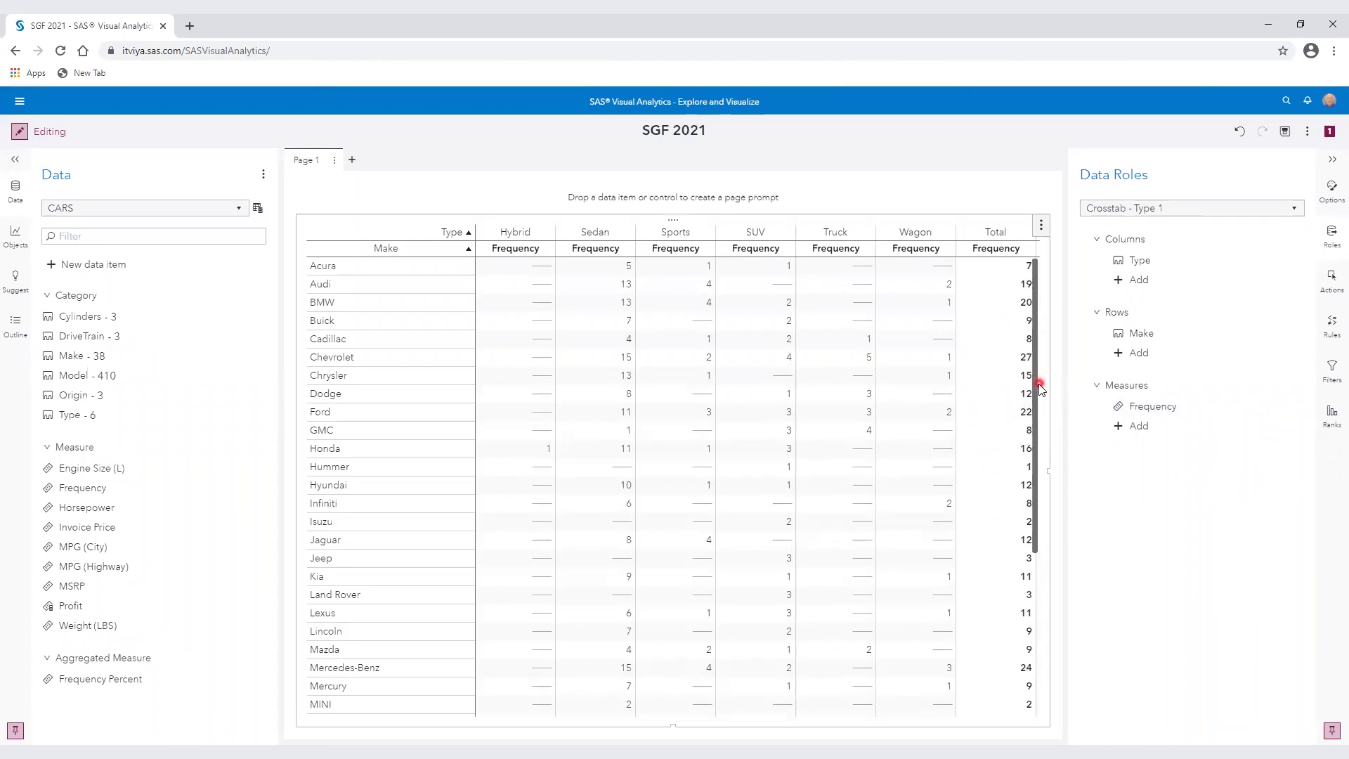
{"action": "left_click", "coordinate": [571, 448]}
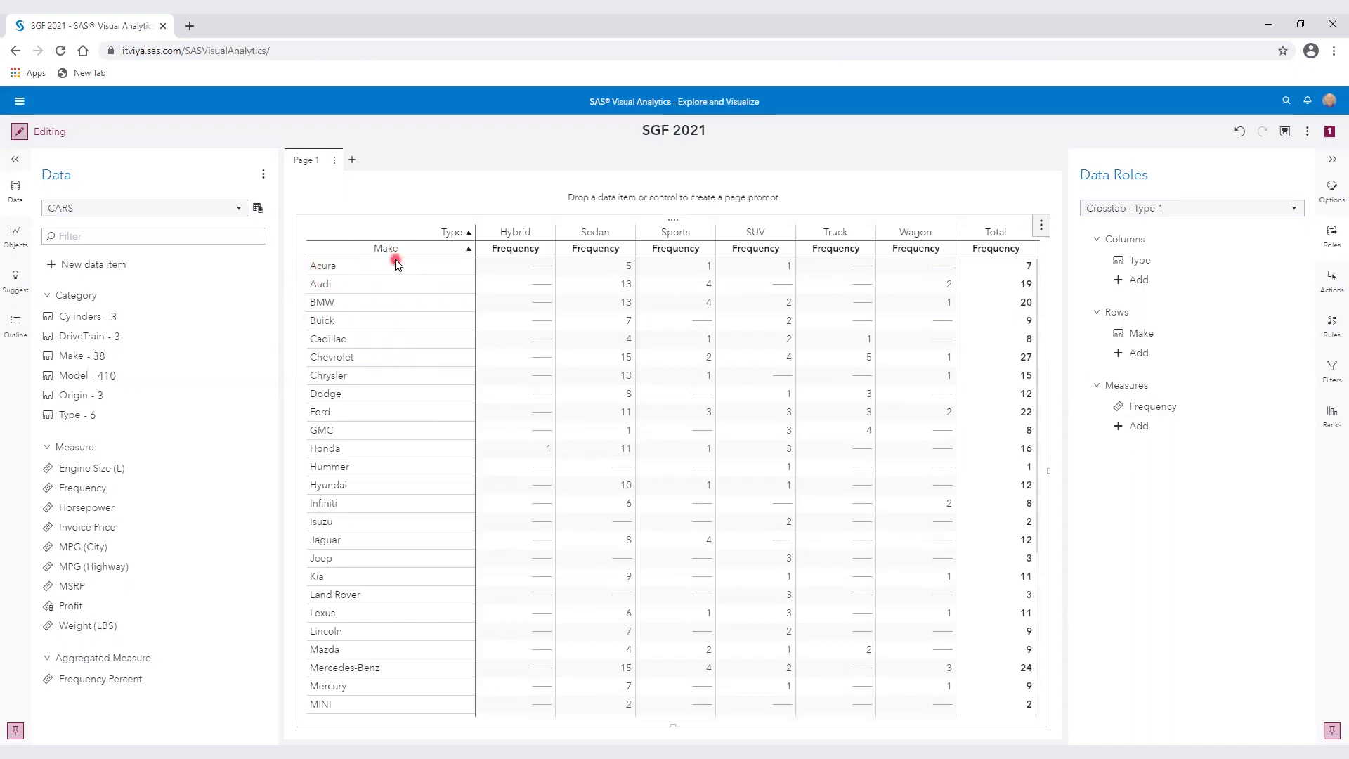
Step: Rename the report page from Page 1 to Crosstab
{"action": "left_click", "coordinate": [308, 161]}
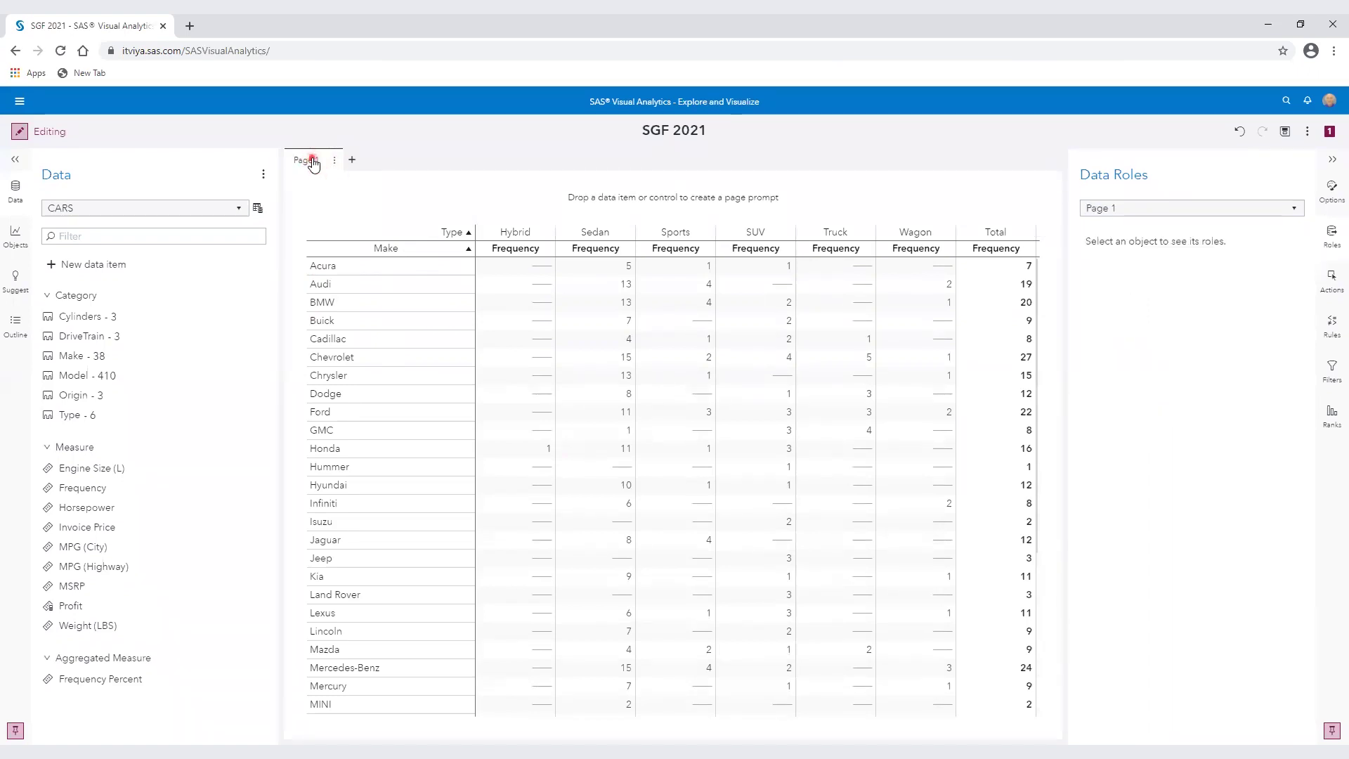
{"action": "left_click", "coordinate": [312, 160]}
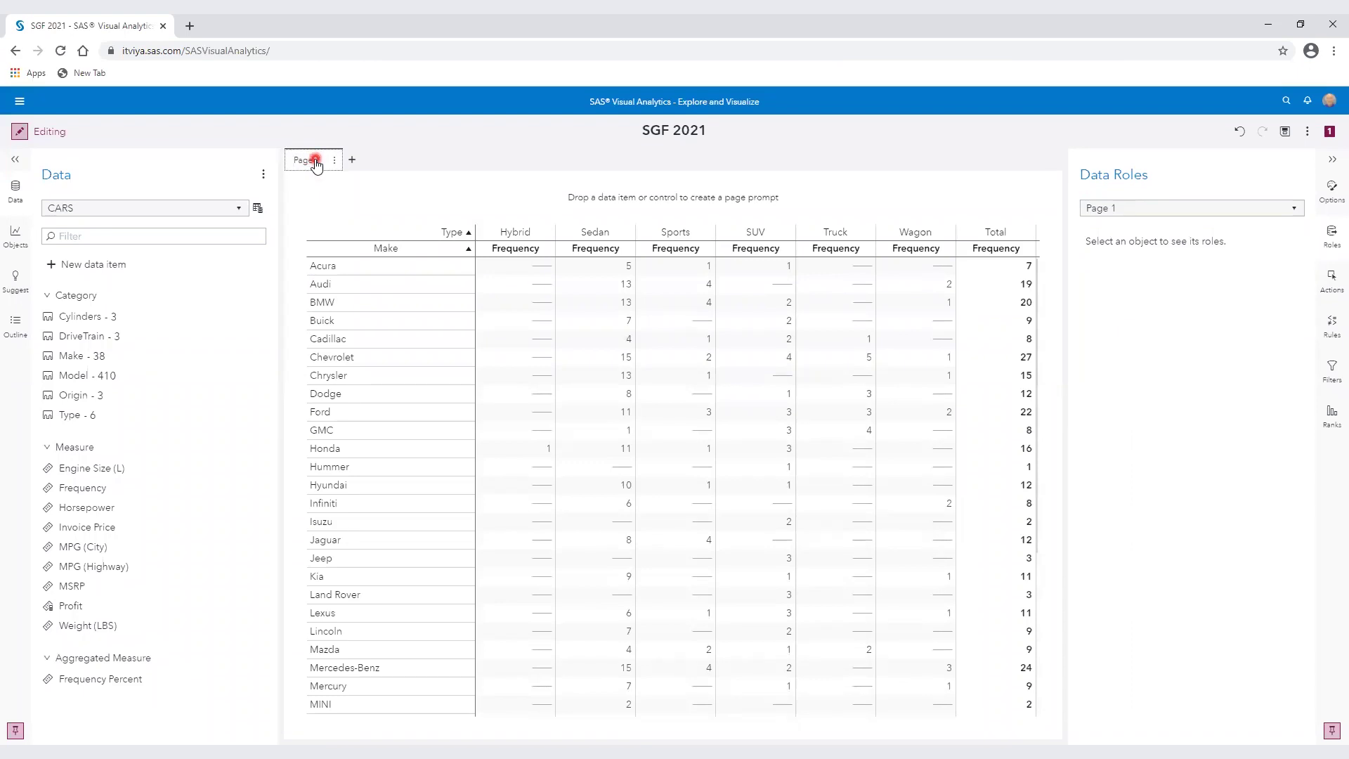
{"action": "left_click", "coordinate": [313, 187]}
{"action": "left_click", "coordinate": [309, 161]}
{"action": "double_click", "coordinate": [310, 161]}
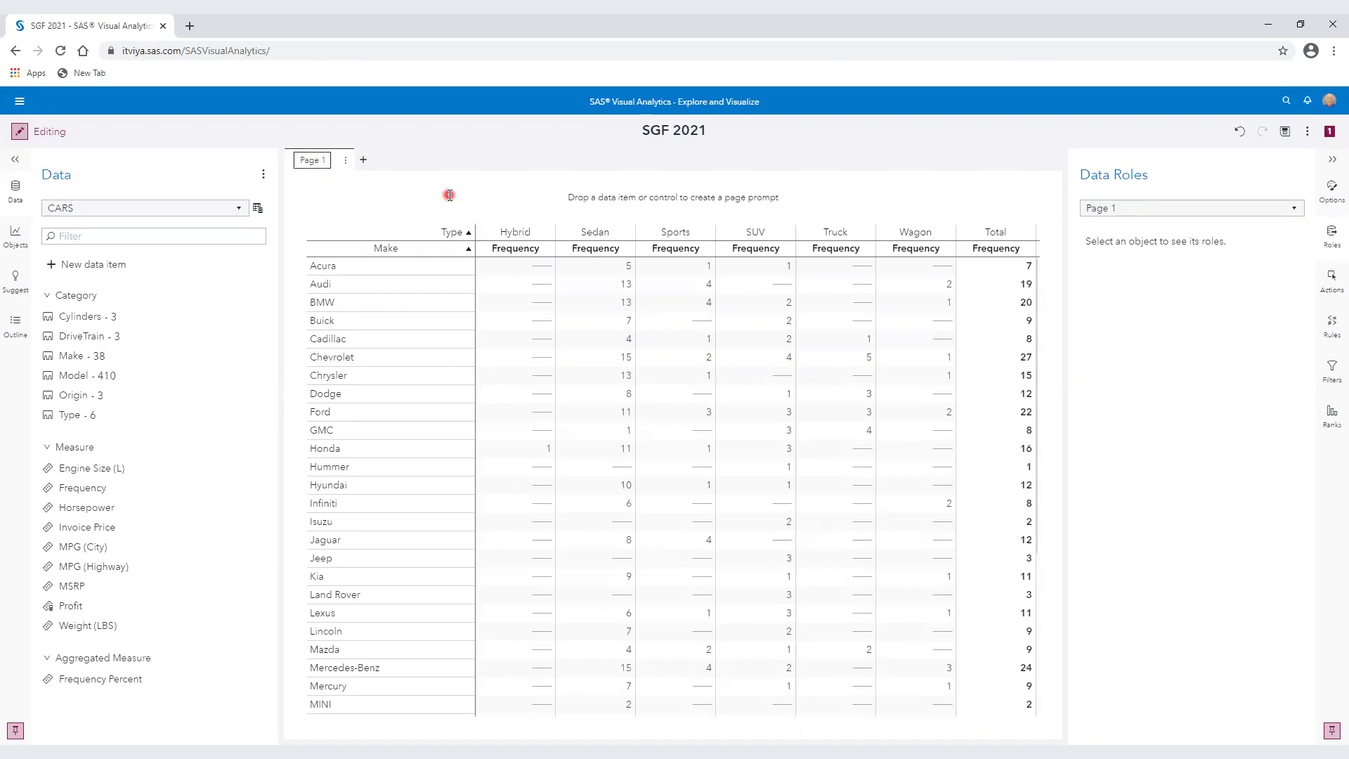
{"action": "type", "text": "C"}
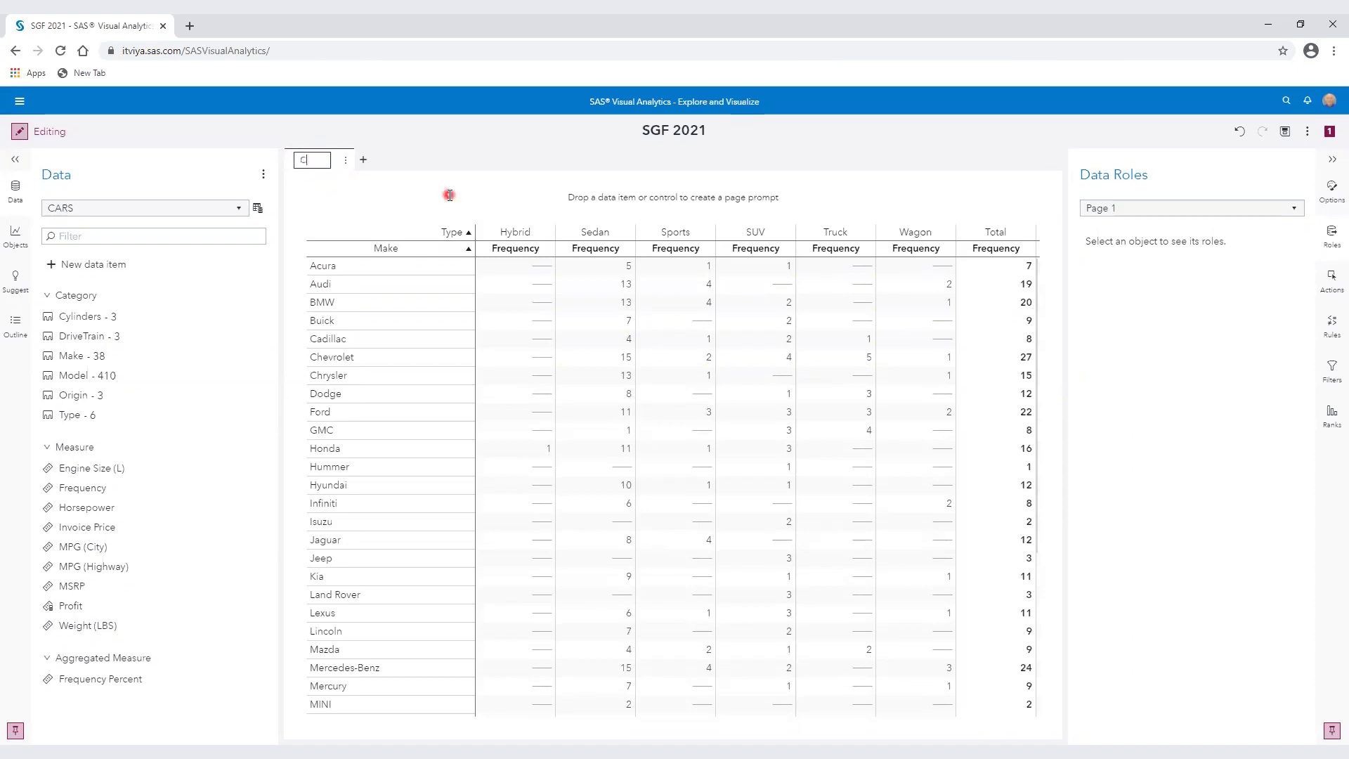
{"action": "type", "text": "rosstab"}
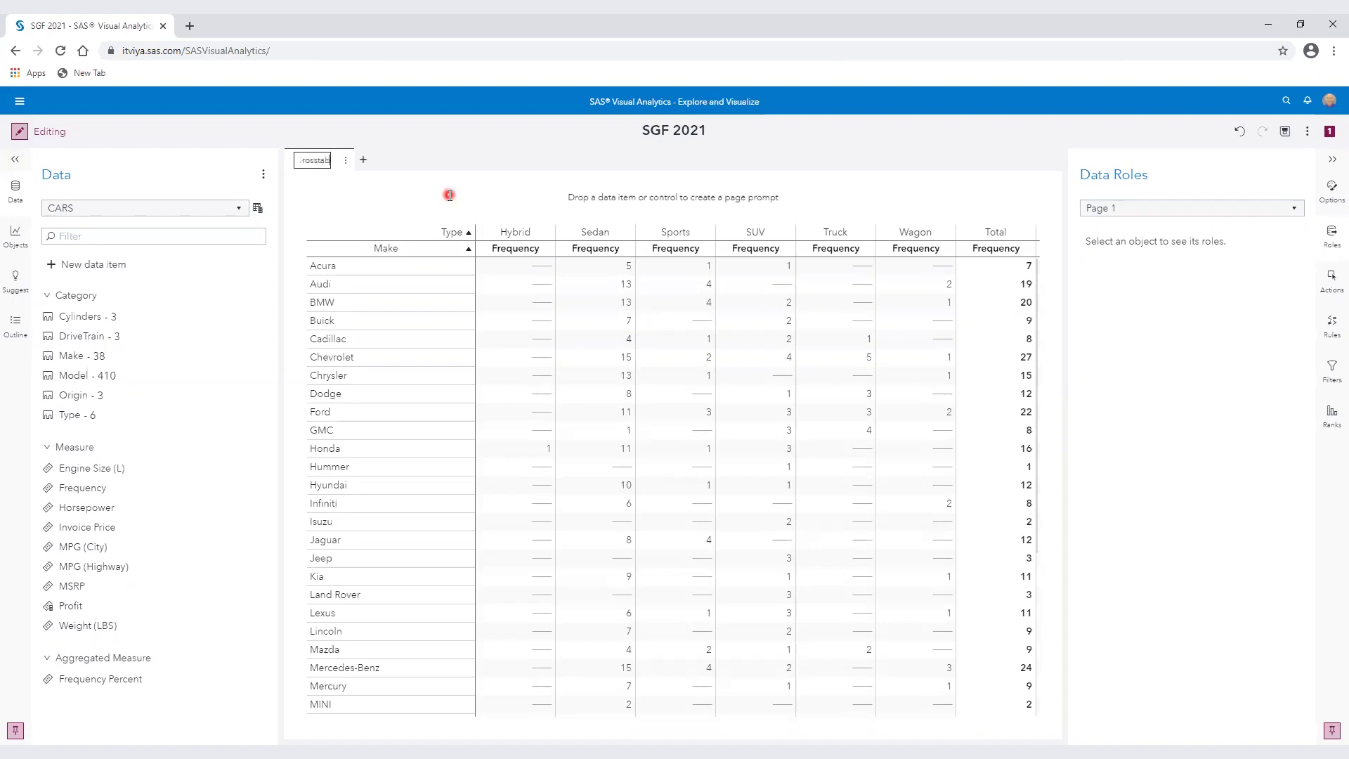
{"action": "key", "text": "Return"}
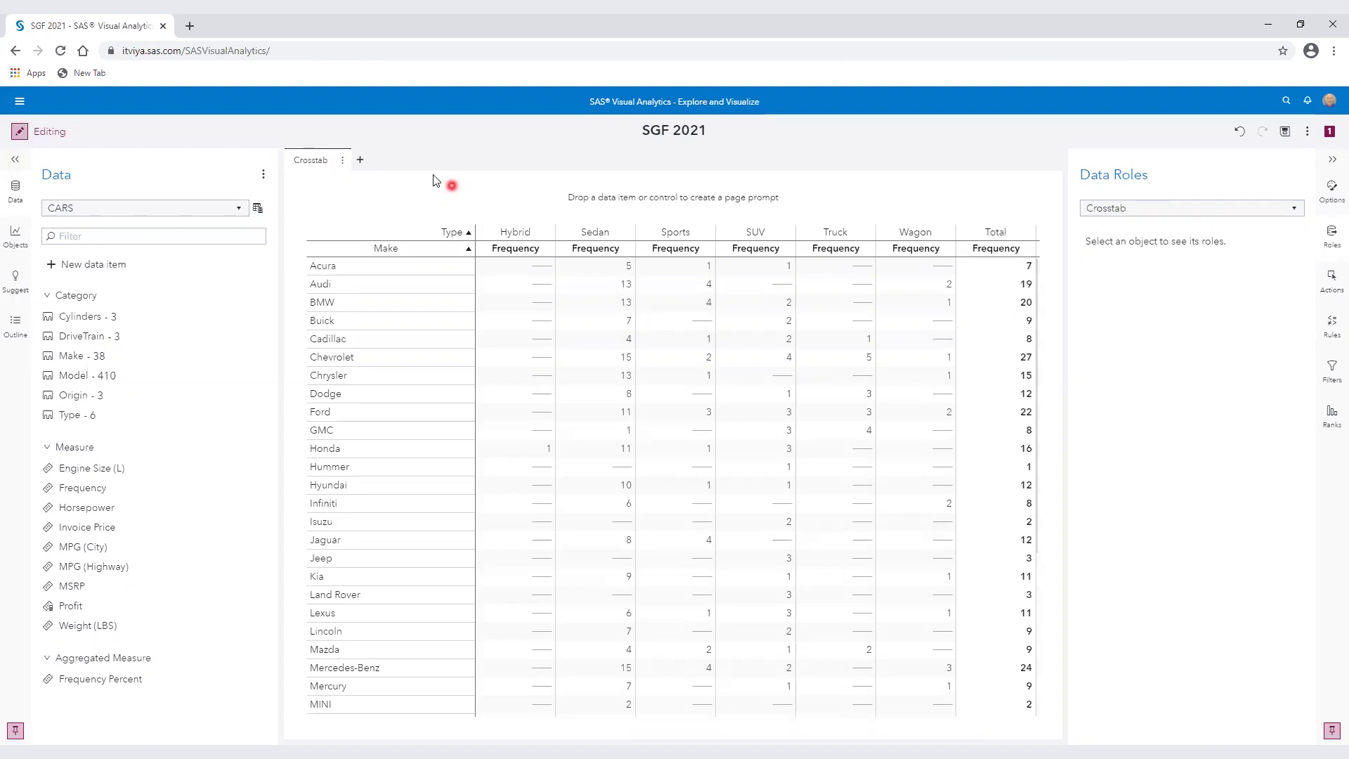
Step: Collapse the Crosstab page's controls and expand them again
{"action": "left_click", "coordinate": [344, 163]}
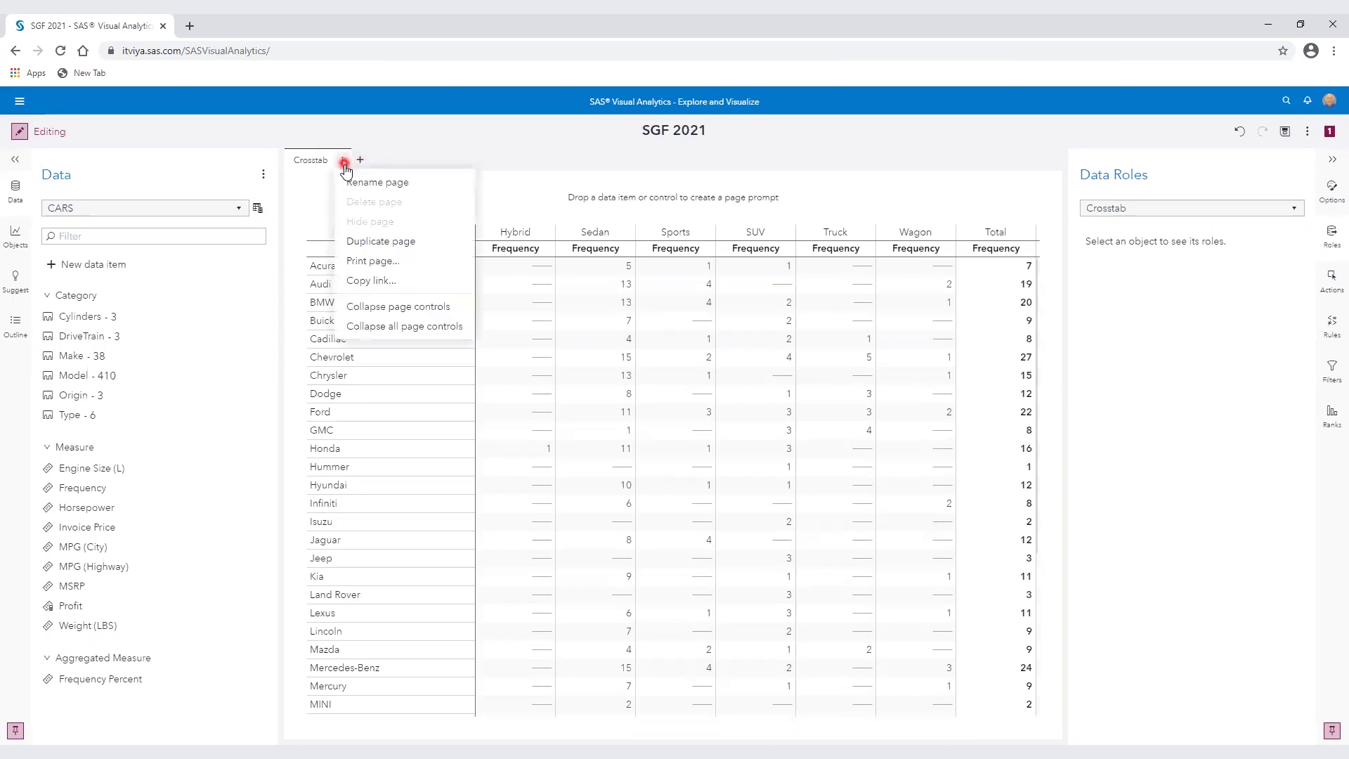
{"action": "left_click", "coordinate": [358, 207]}
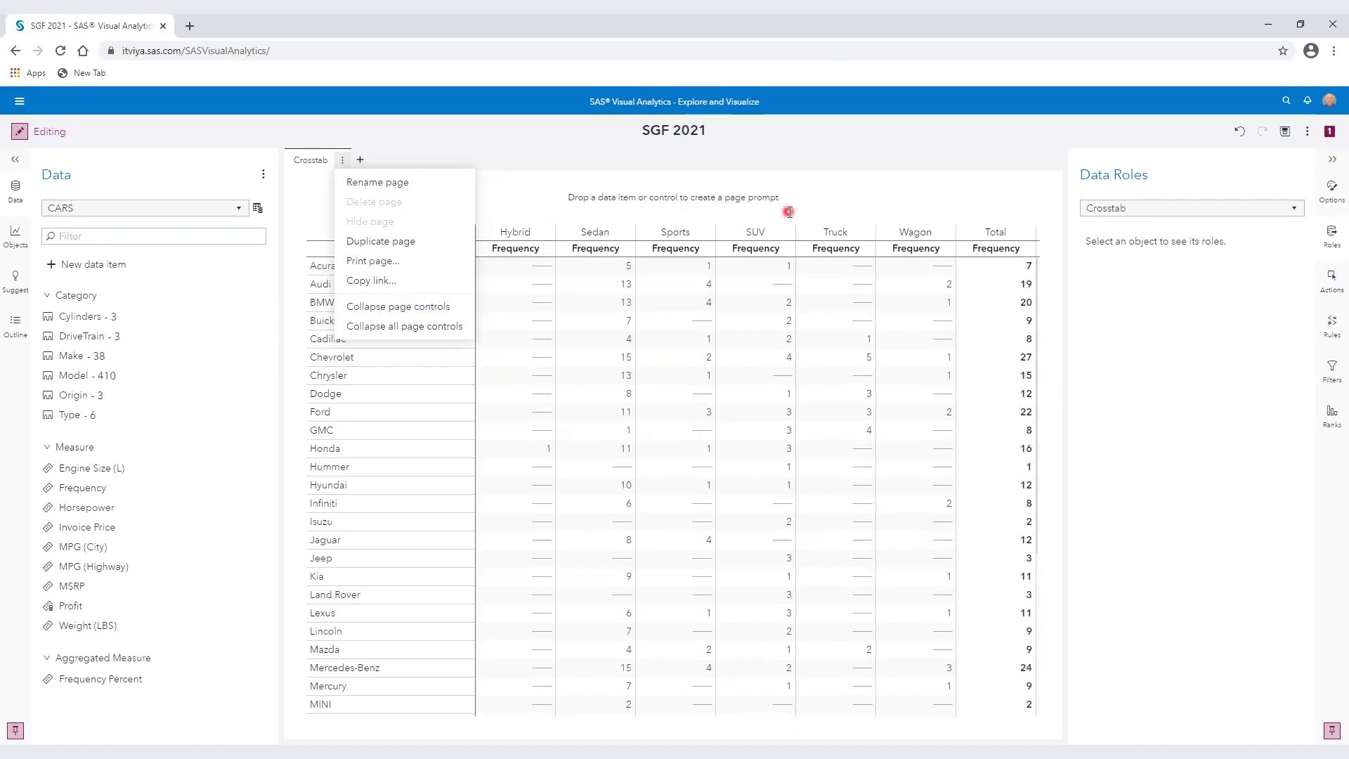
{"action": "left_click", "coordinate": [441, 310]}
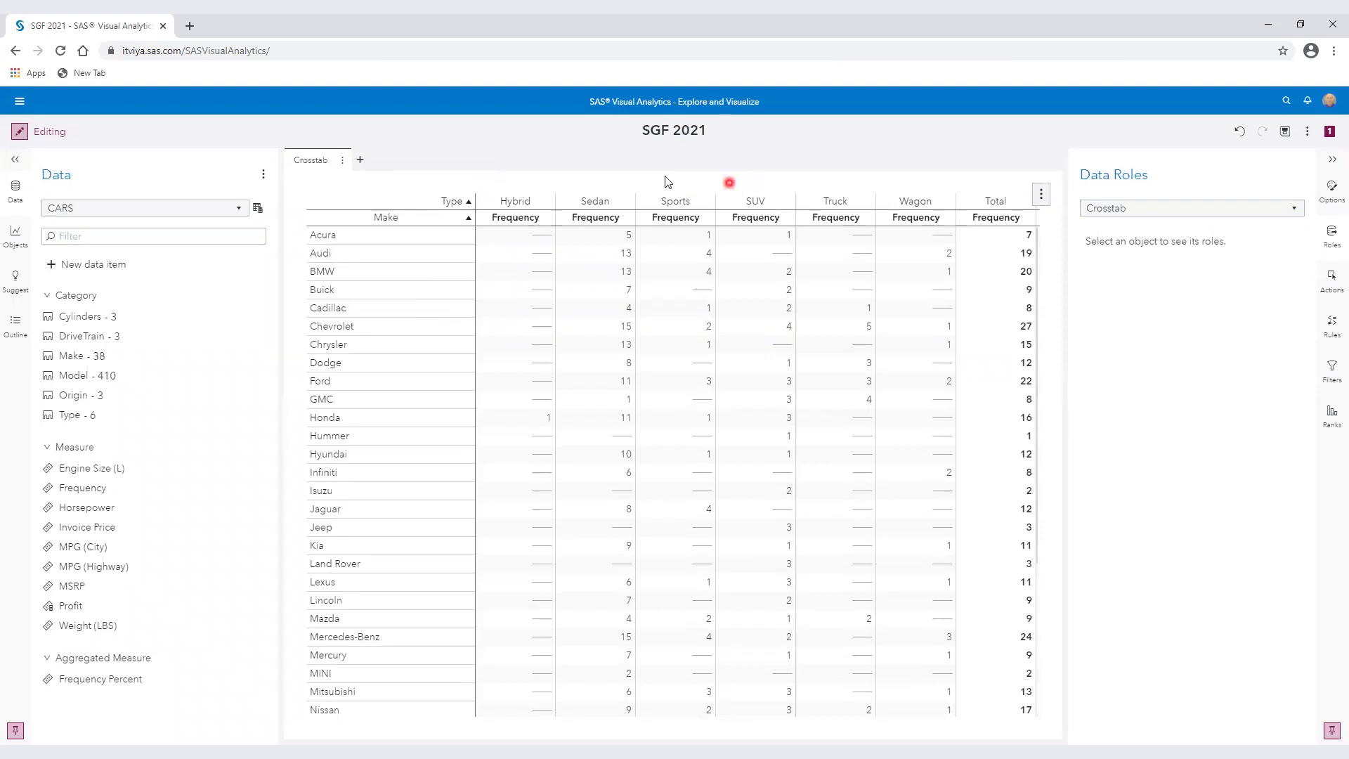
{"action": "left_click", "coordinate": [341, 160]}
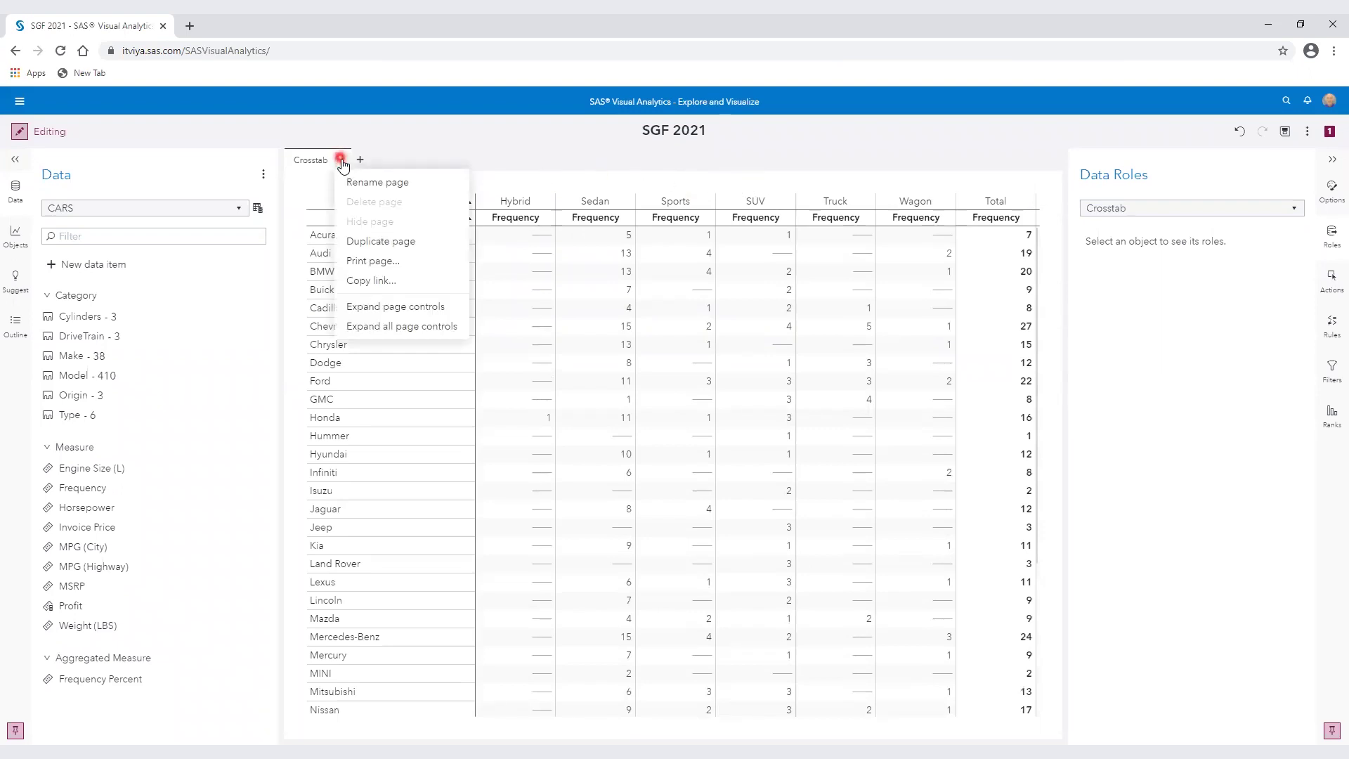
{"action": "left_click", "coordinate": [396, 307]}
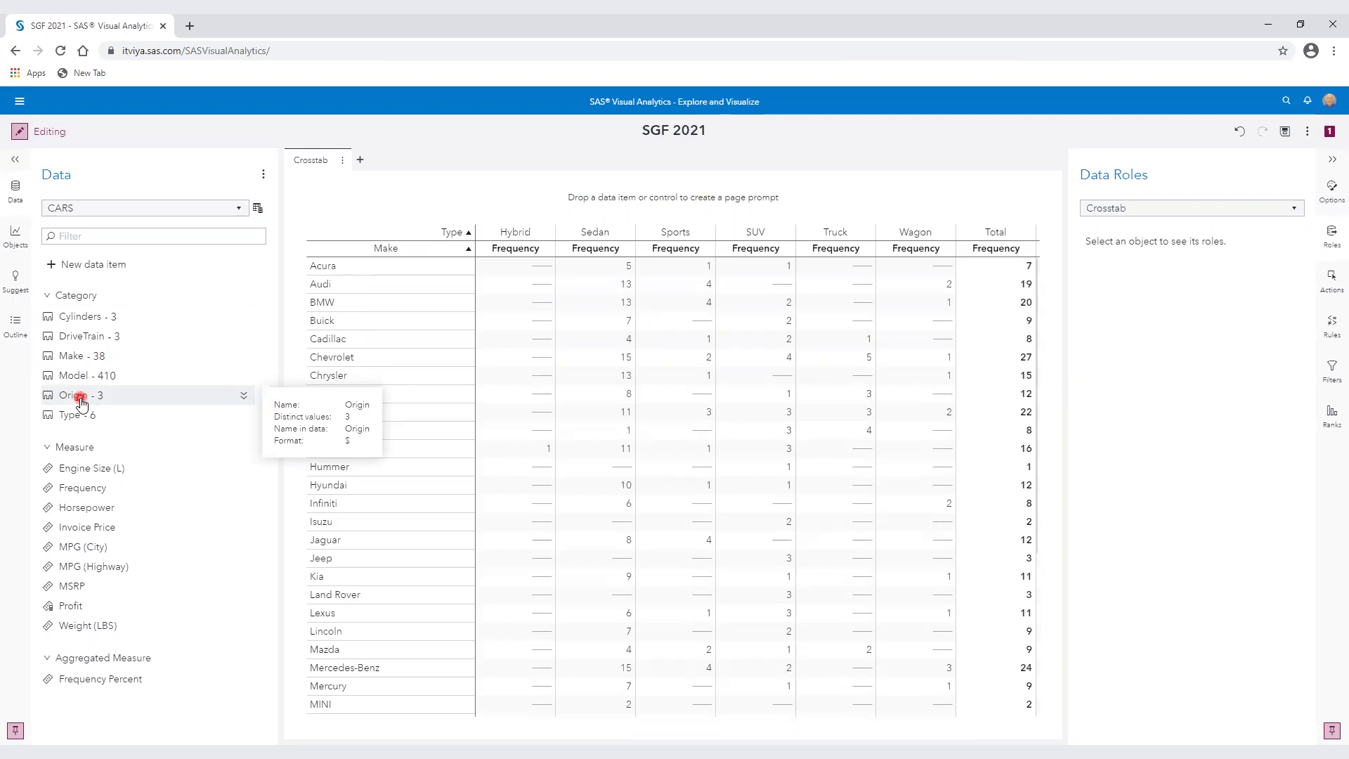
Step: Add Origin as a page prompt above the crosstab and try its Asia, Europe and USA filters, clearing the selection at the end
{"action": "left_click_drag", "start_coordinate": [81, 401], "coordinate": [594, 194]}
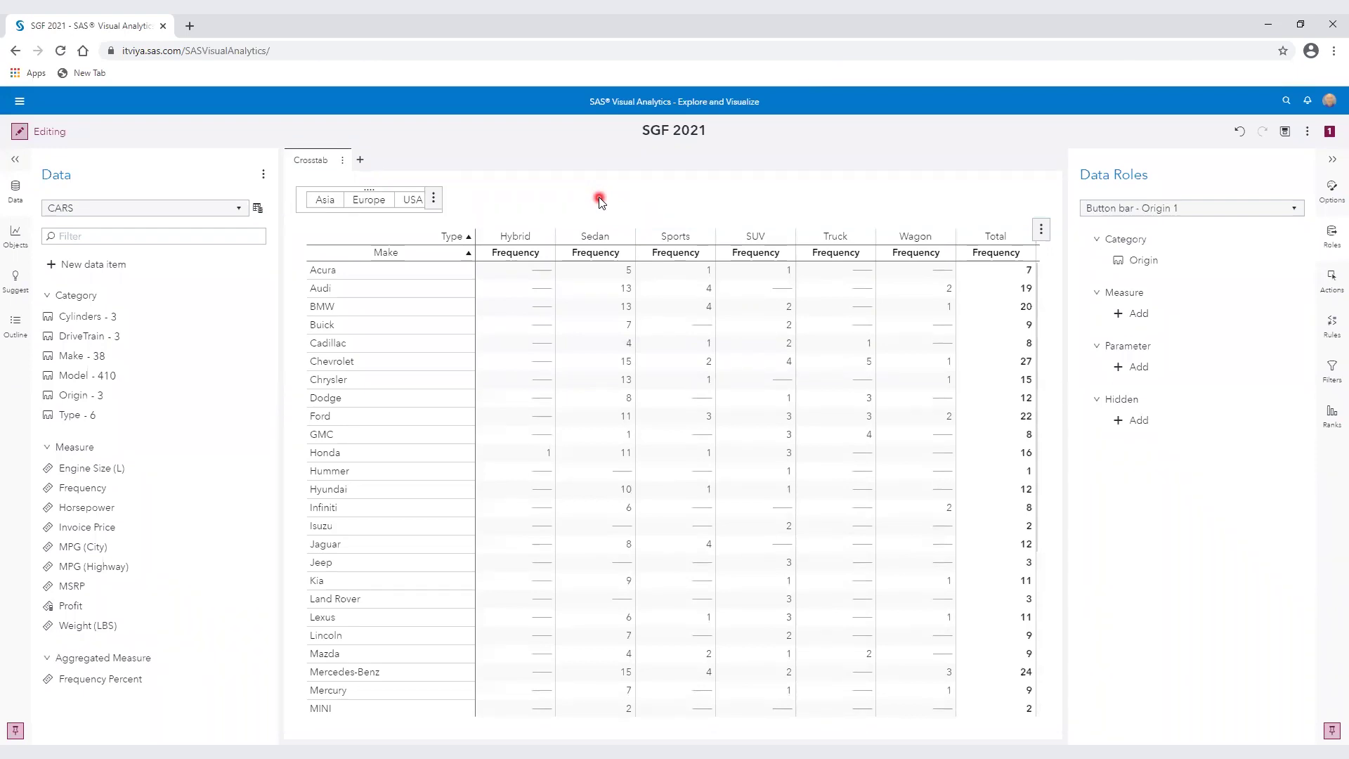
{"action": "left_click", "coordinate": [325, 201]}
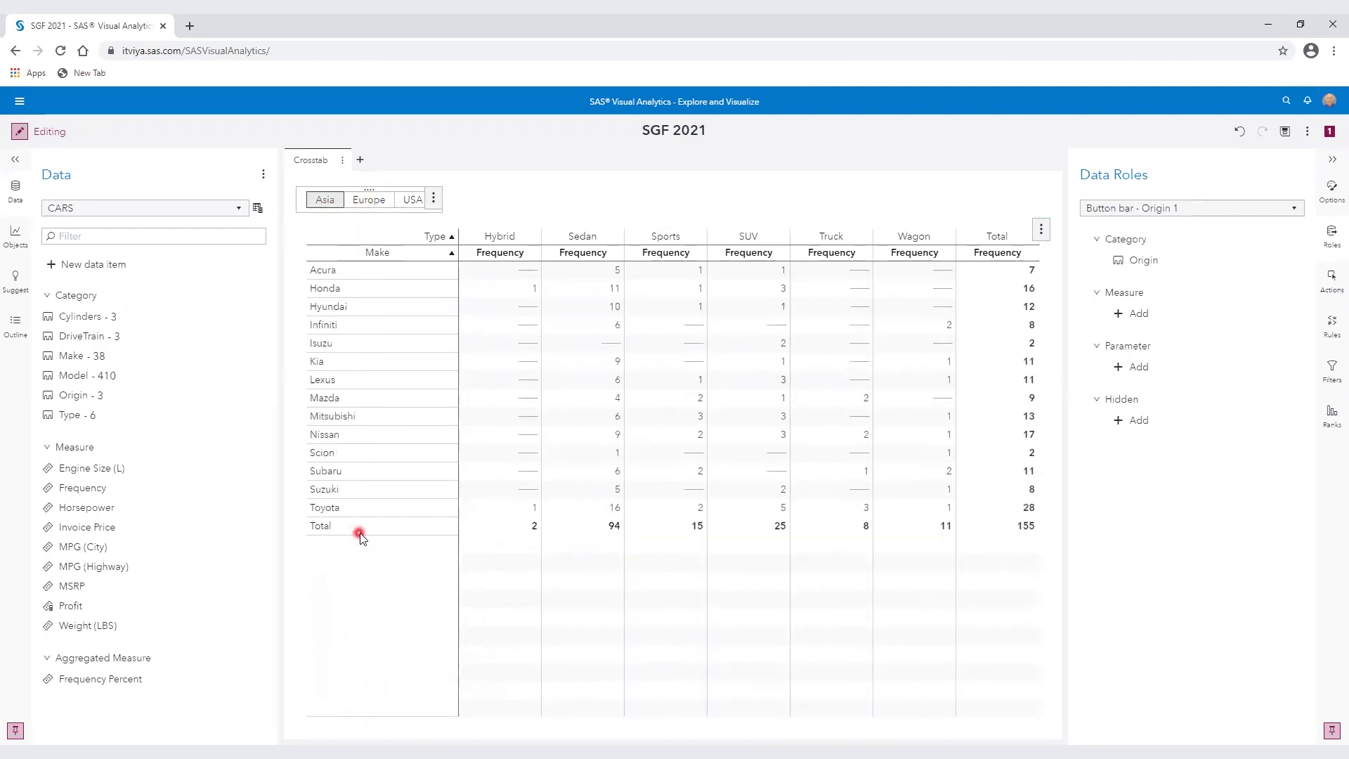
{"action": "left_click", "coordinate": [368, 201]}
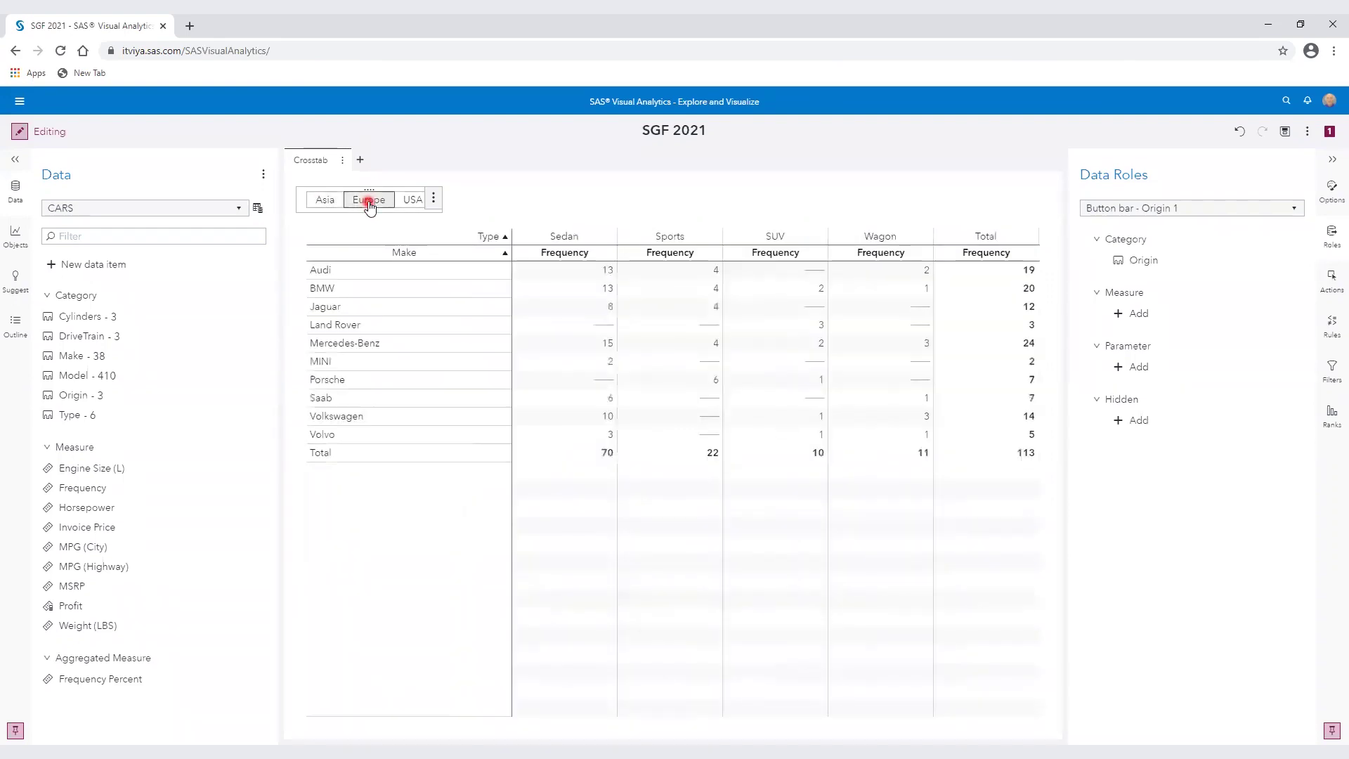
{"action": "left_click", "coordinate": [411, 201]}
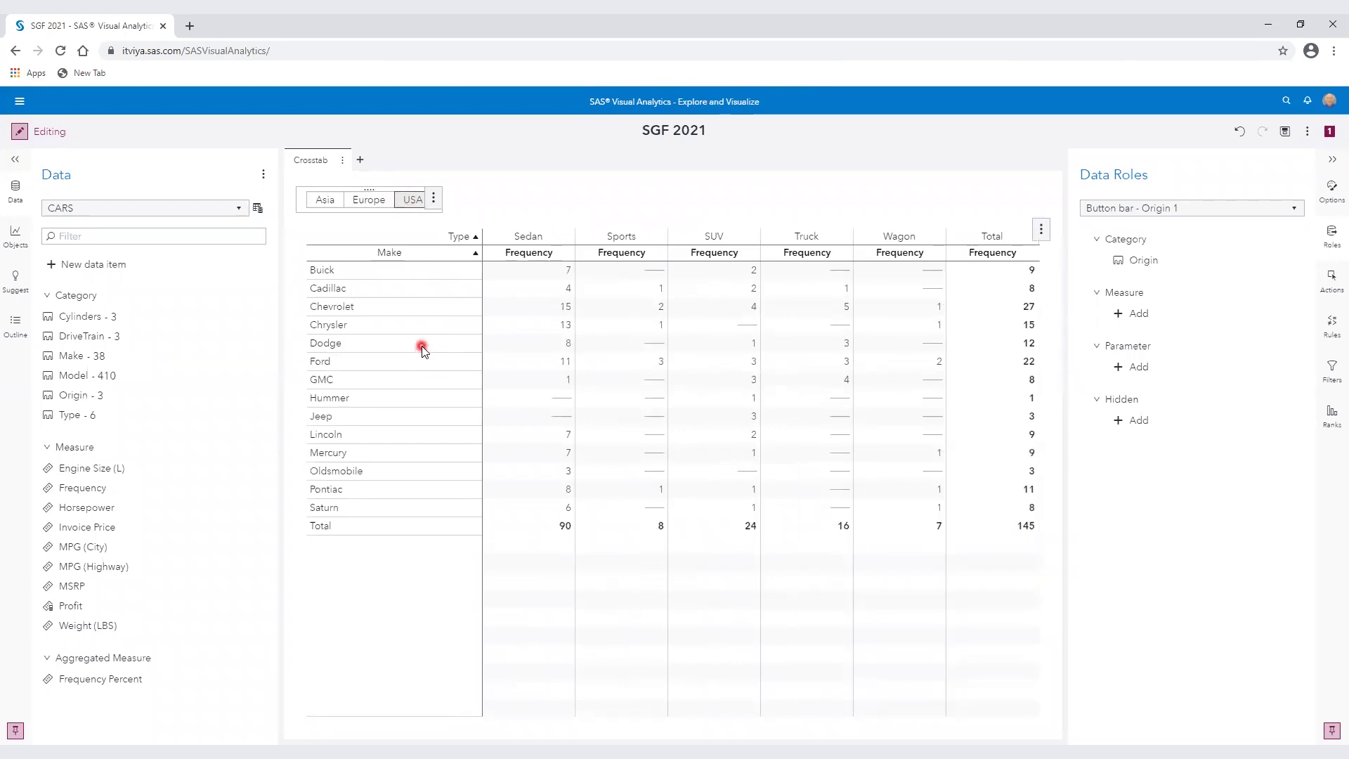
{"action": "left_click", "coordinate": [411, 202]}
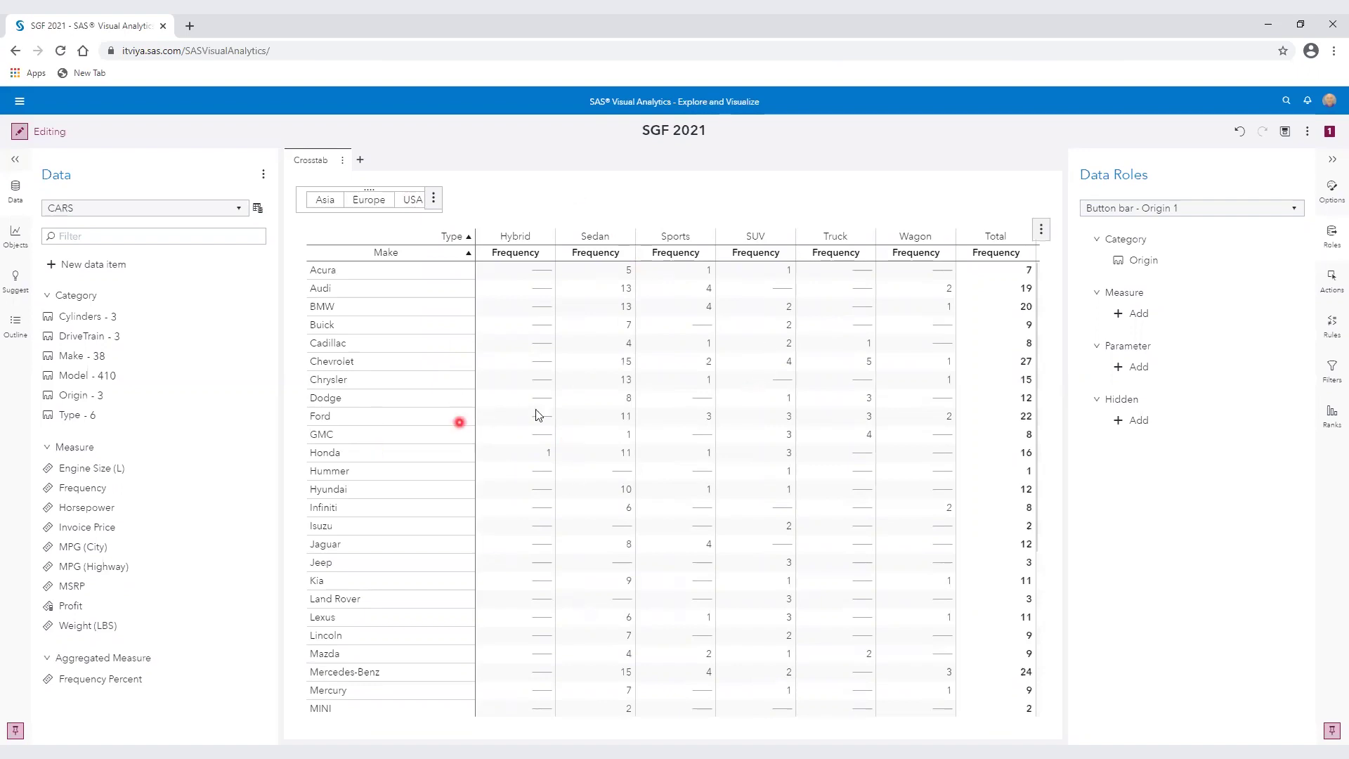
Step: Add a second page to the report and name it Pie Chart
{"action": "left_click", "coordinate": [362, 161]}
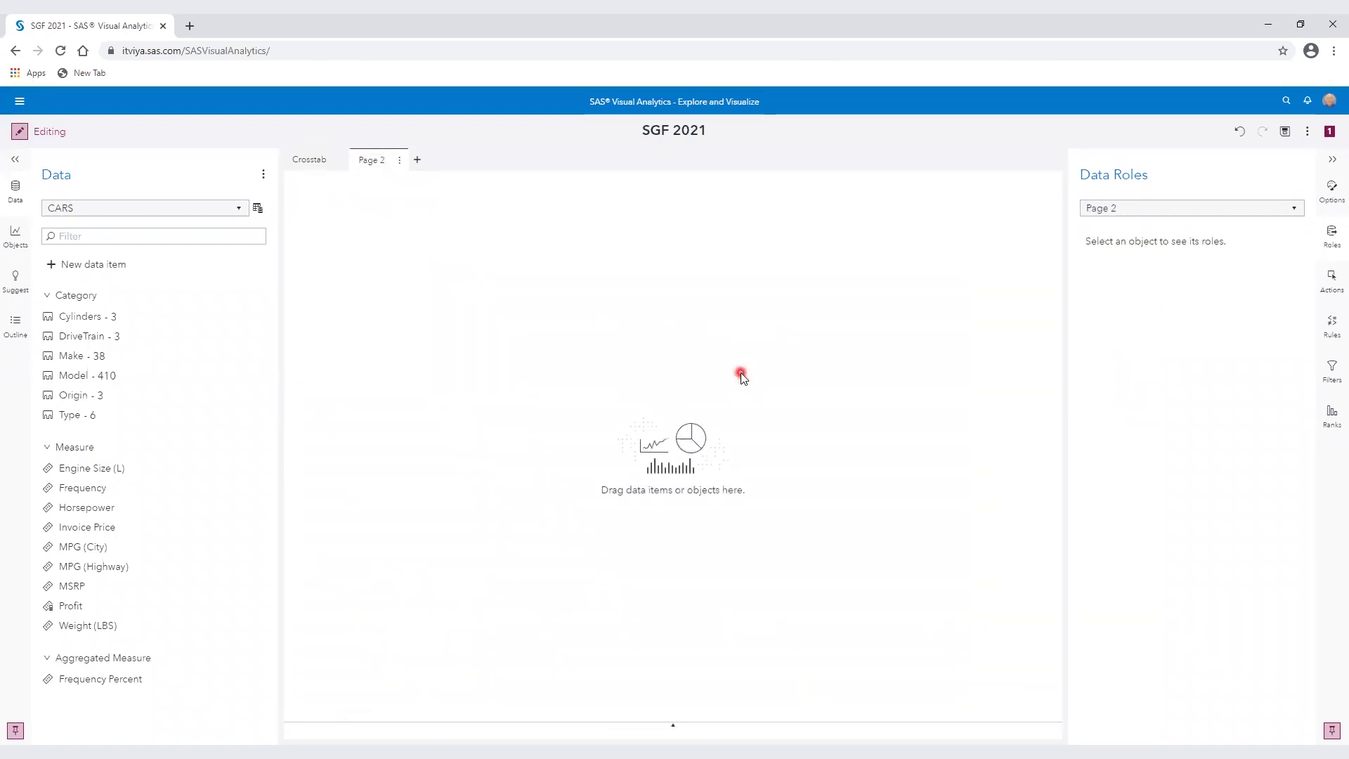
{"action": "double_click", "coordinate": [375, 159]}
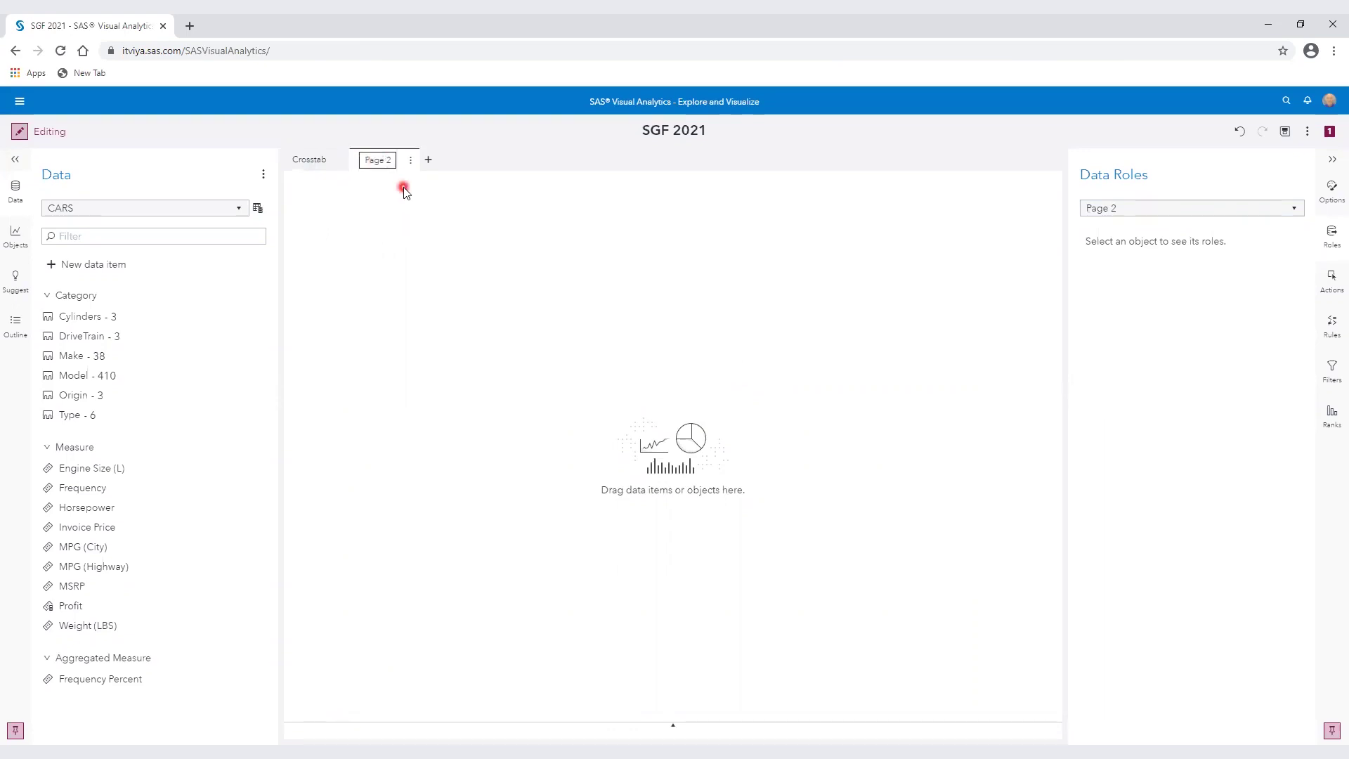
{"action": "type", "text": "Pie"}
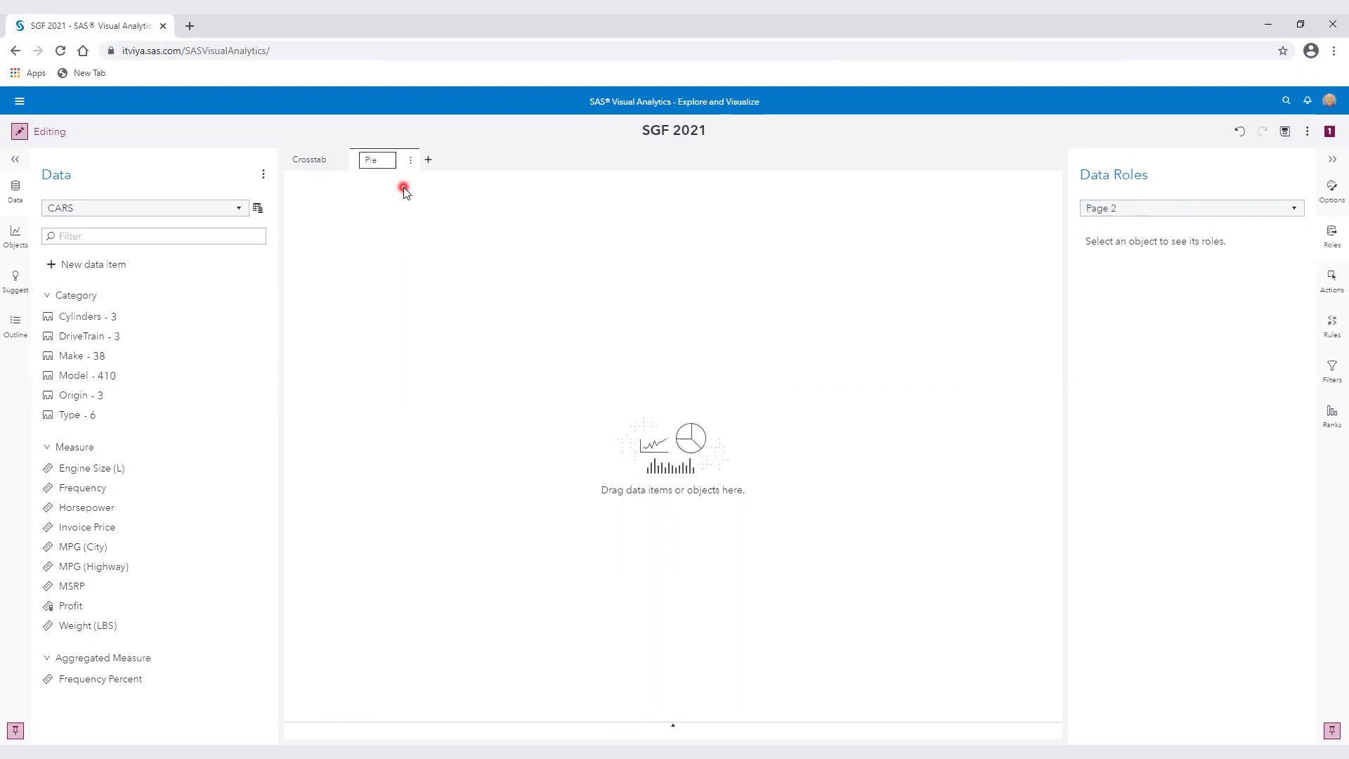
{"action": "type", "text": " Chart"}
{"action": "key", "text": "Return"}
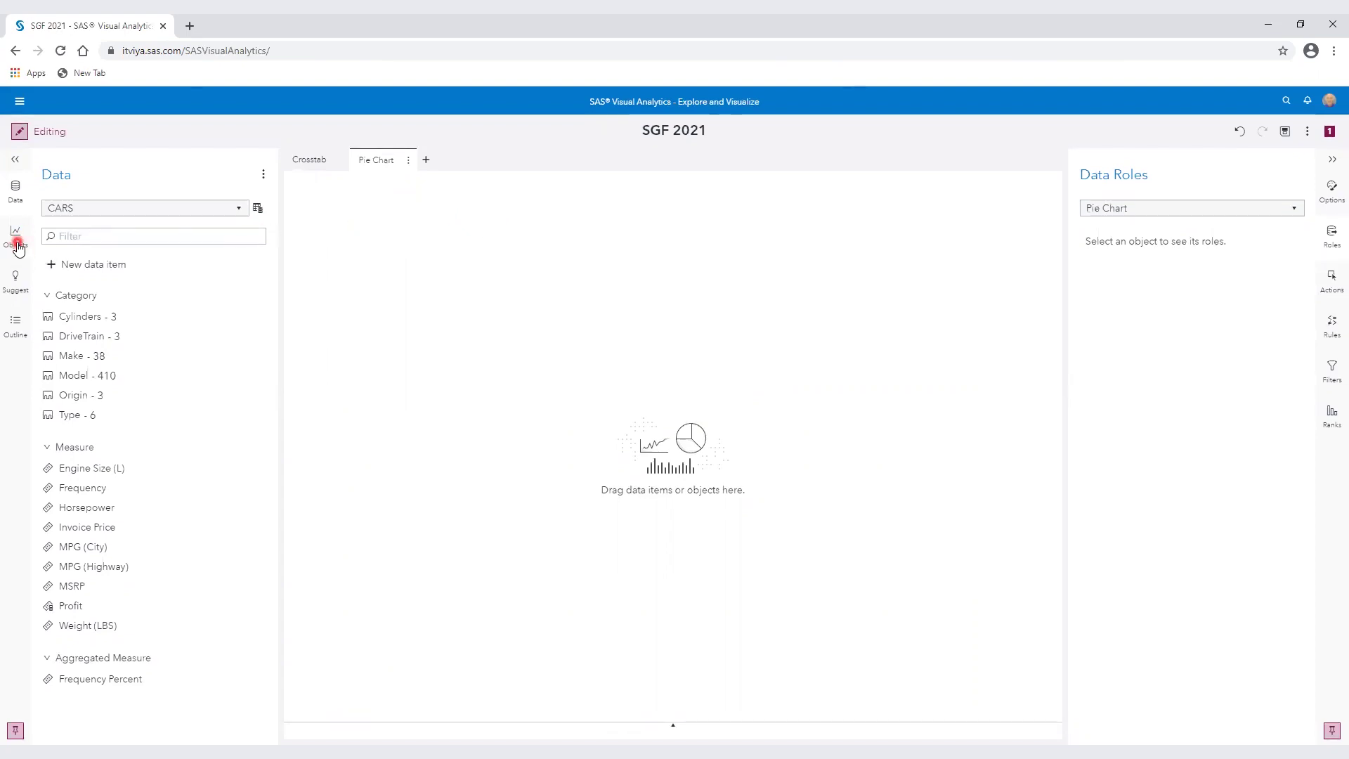
Step: Browse the available report objects and place a pie chart on the empty Pie Chart page
{"action": "left_click", "coordinate": [18, 246]}
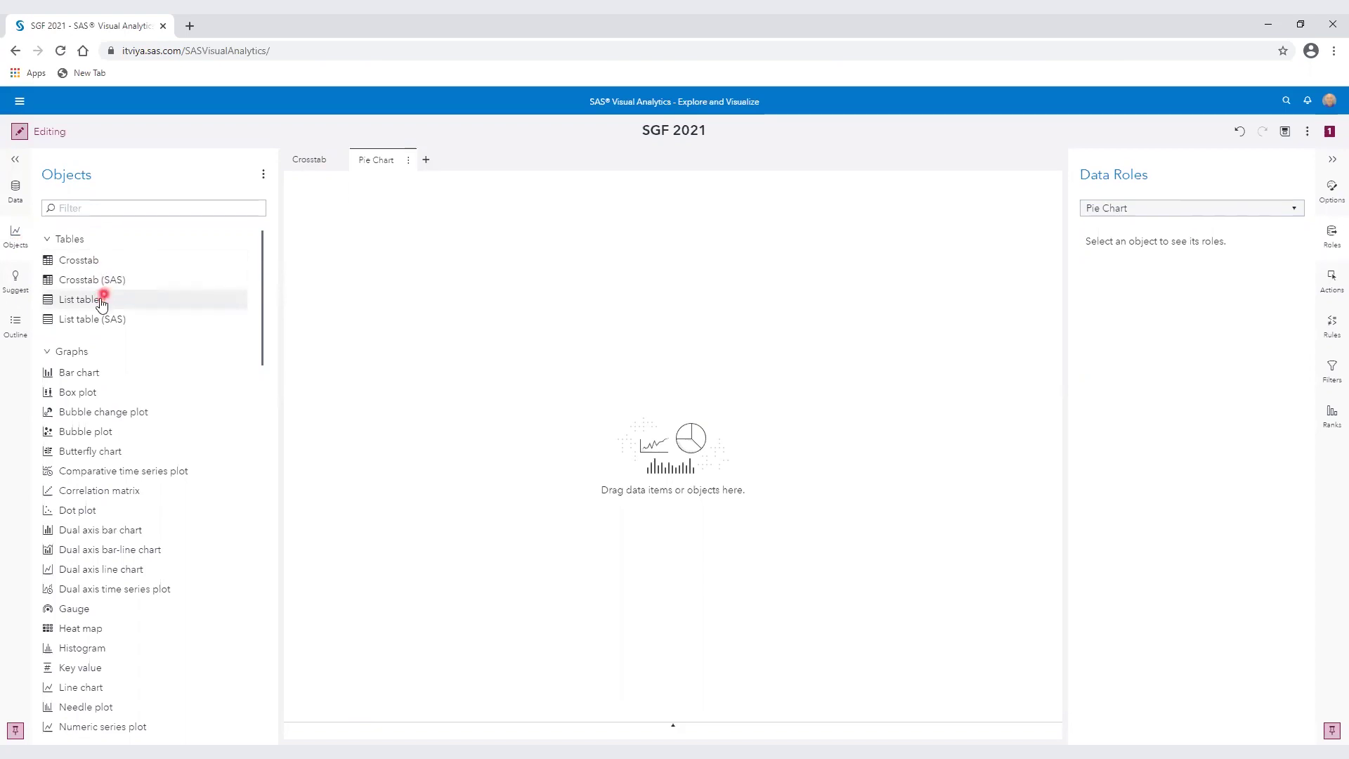
{"action": "left_click_drag", "start_coordinate": [260, 313], "coordinate": [263, 344]}
{"action": "left_click", "coordinate": [113, 279]}
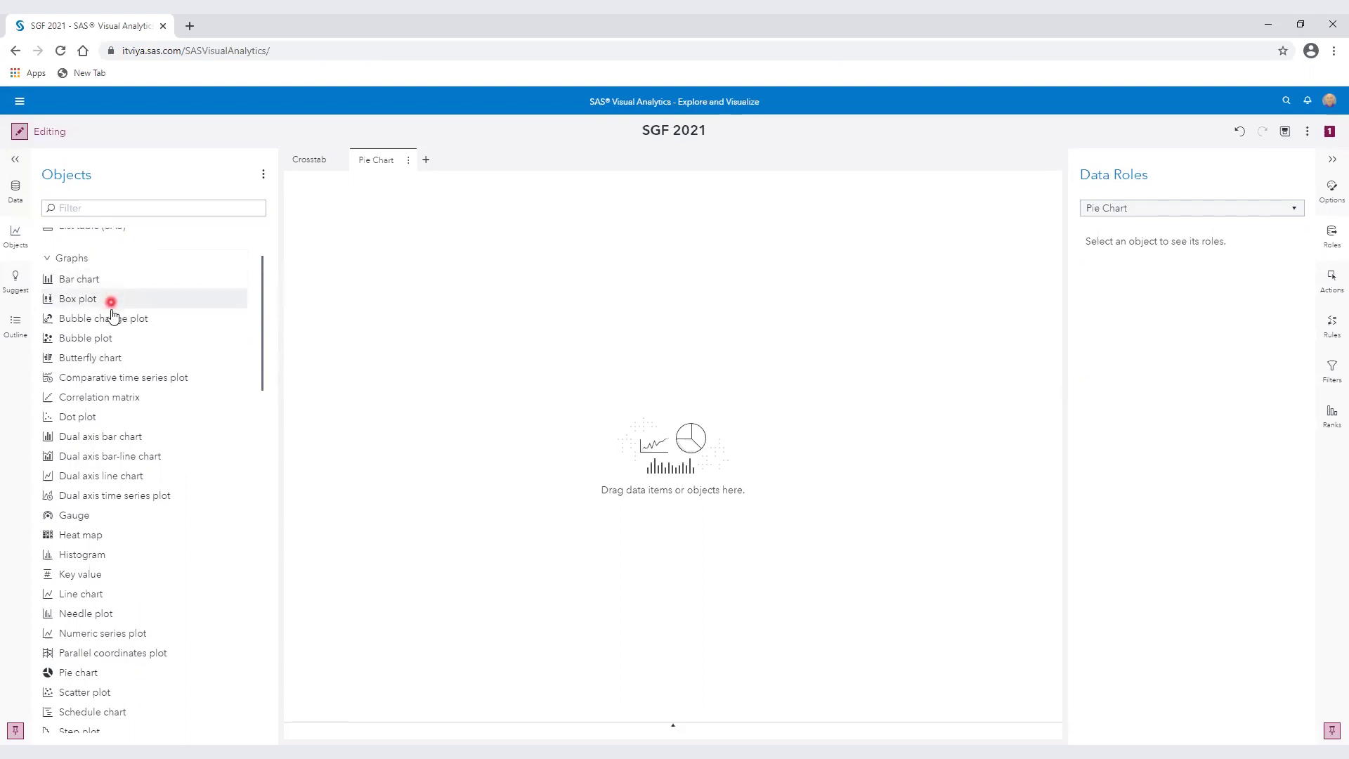
{"action": "left_click", "coordinate": [141, 358]}
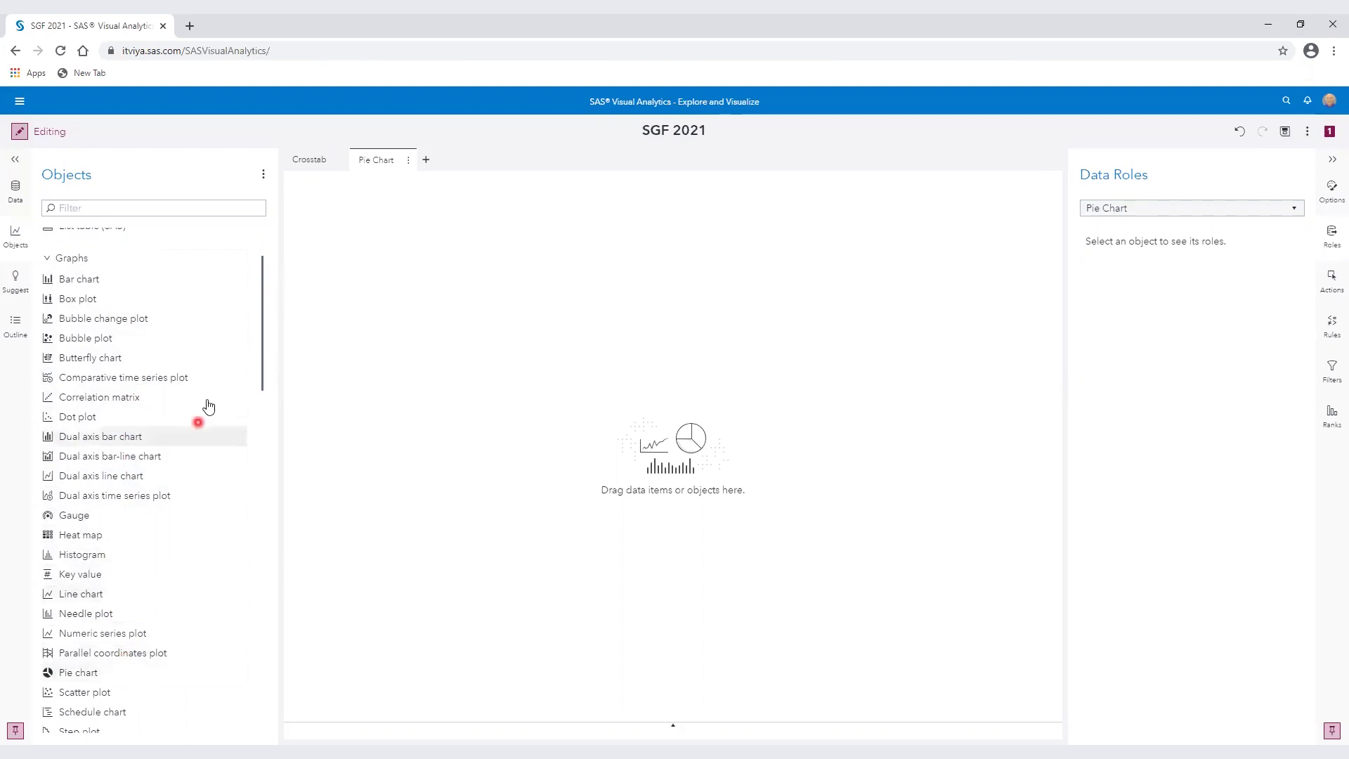
{"action": "left_click_drag", "start_coordinate": [262, 342], "coordinate": [272, 424]}
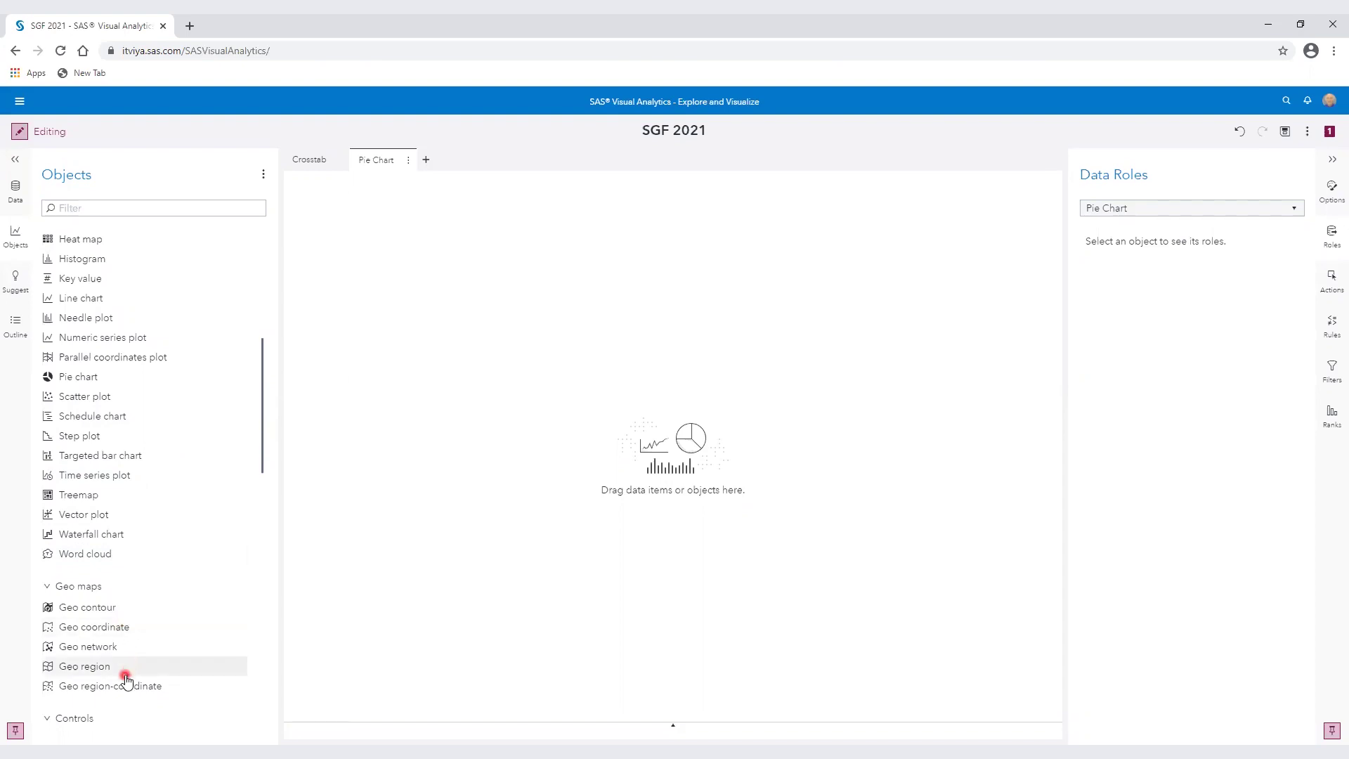
{"action": "left_click_drag", "start_coordinate": [264, 418], "coordinate": [259, 527]}
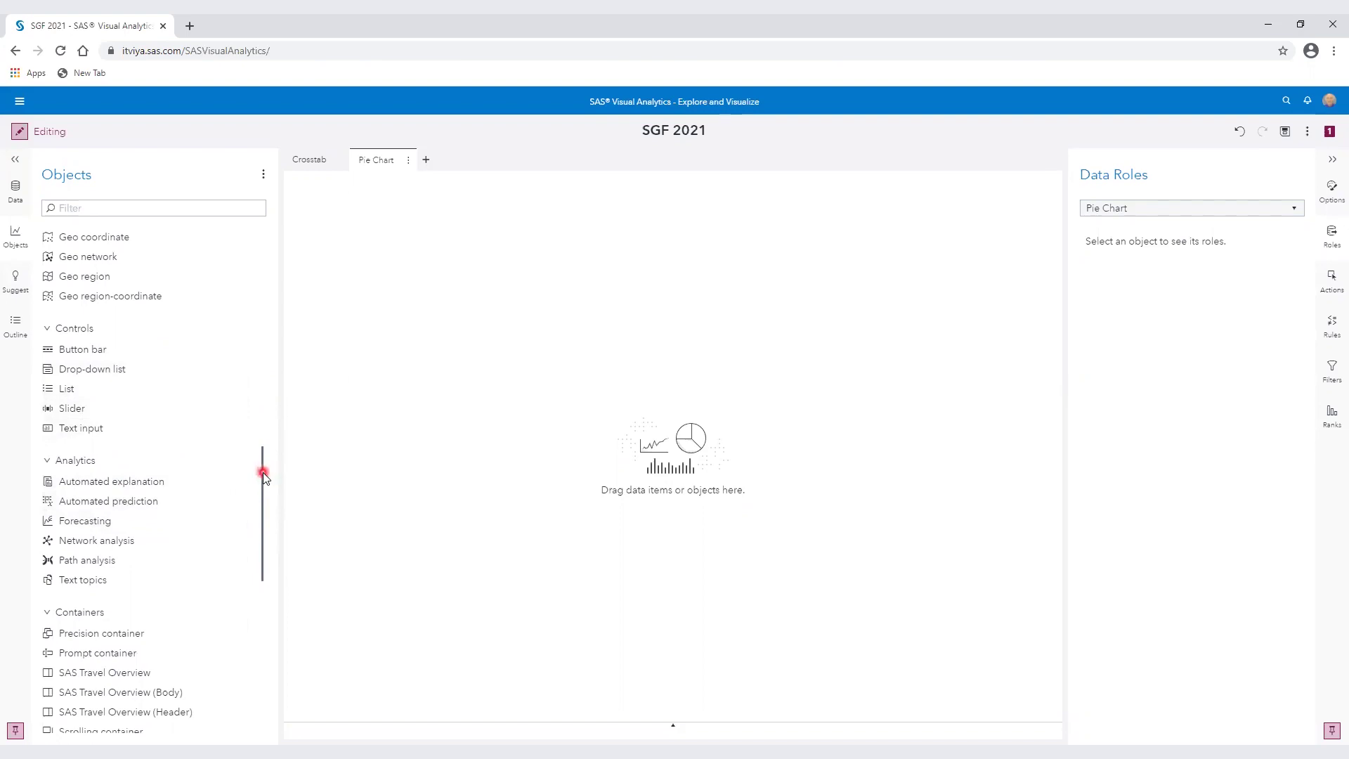
{"action": "left_click_drag", "start_coordinate": [263, 472], "coordinate": [263, 634]}
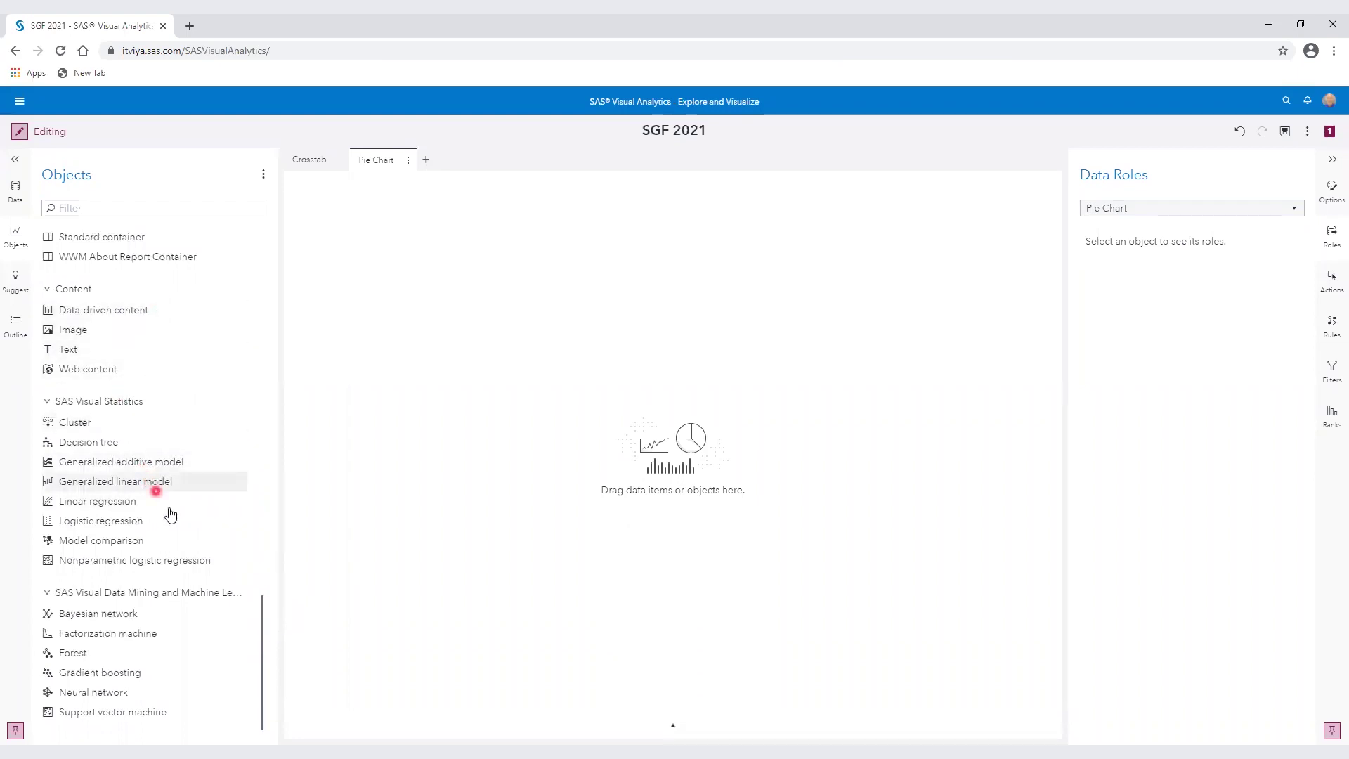
{"action": "left_click_drag", "start_coordinate": [263, 623], "coordinate": [259, 380]}
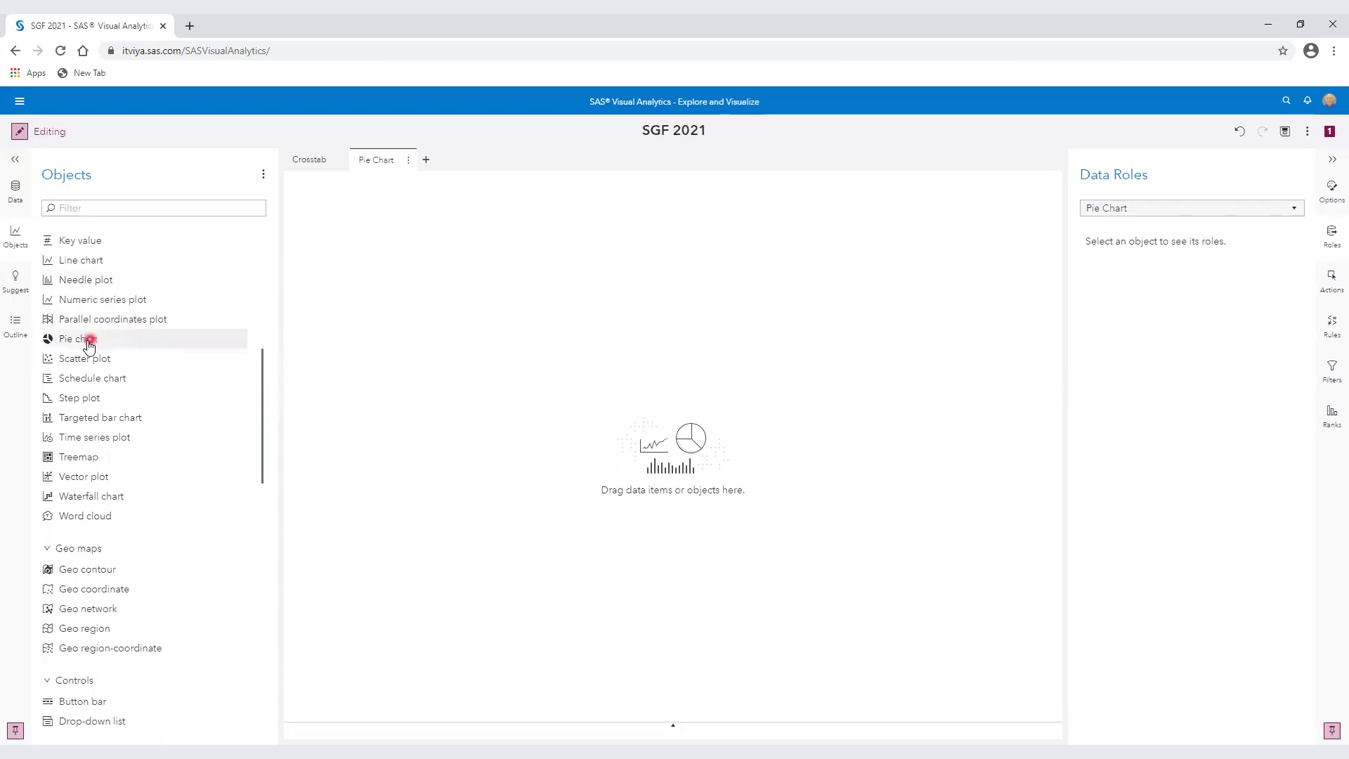
{"action": "left_click_drag", "start_coordinate": [88, 346], "coordinate": [430, 370]}
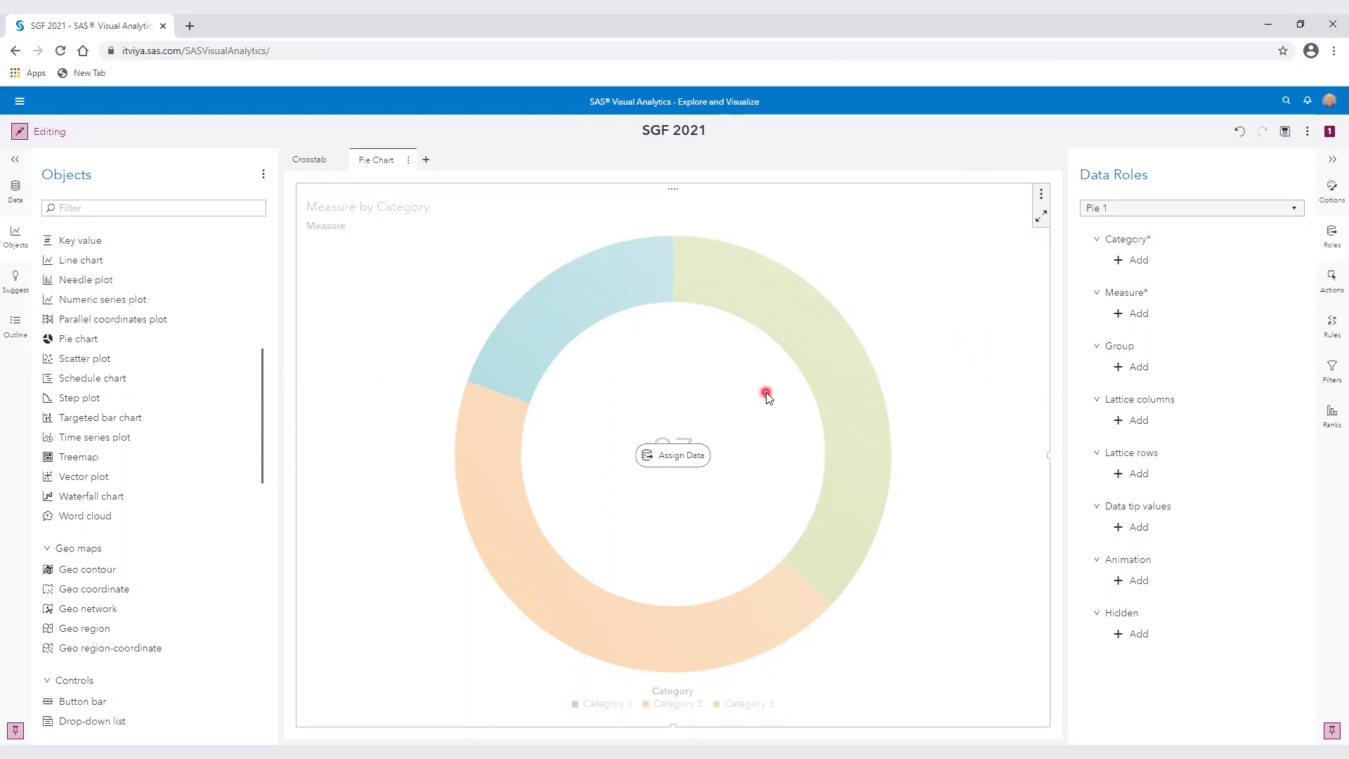
Step: Assign Make to the pie chart's category role and view the data tip of the Chevrolet slice
{"action": "left_click", "coordinate": [1140, 261]}
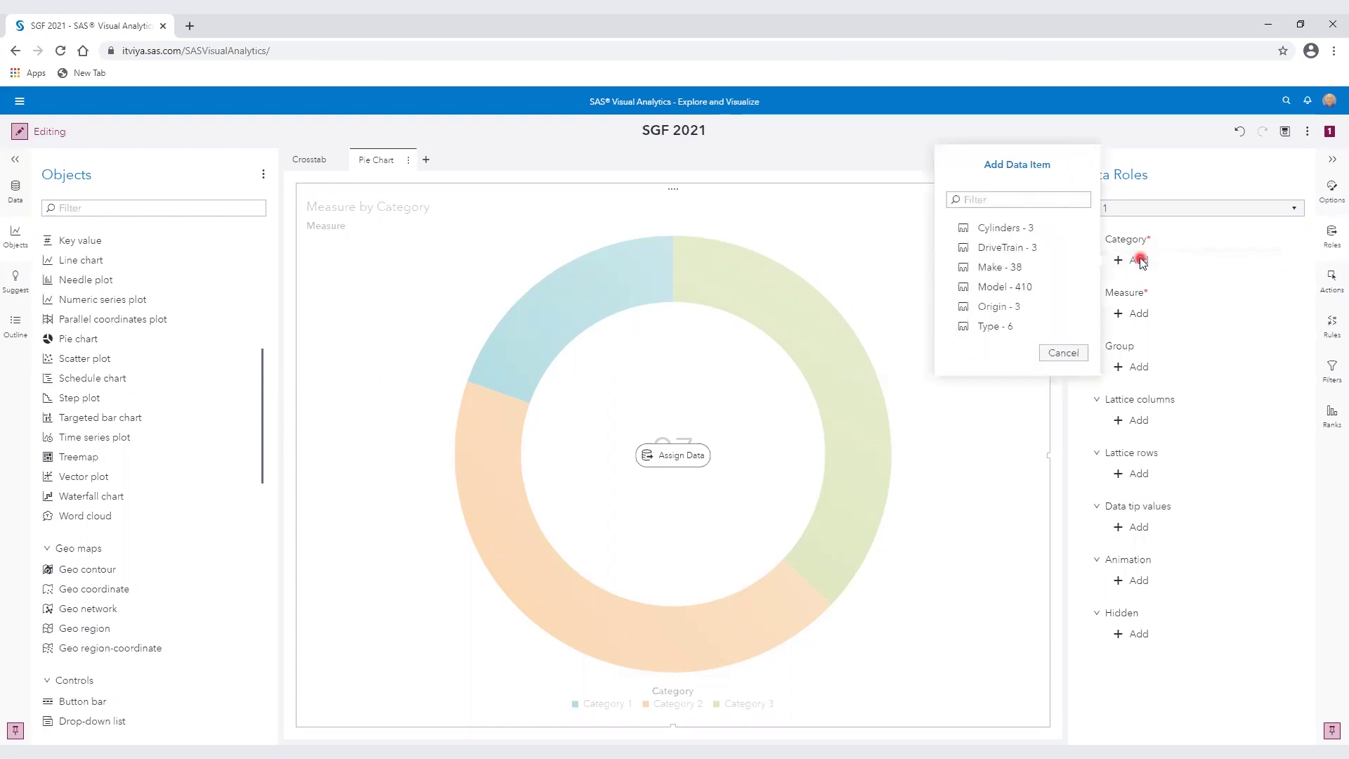
{"action": "left_click", "coordinate": [1017, 270]}
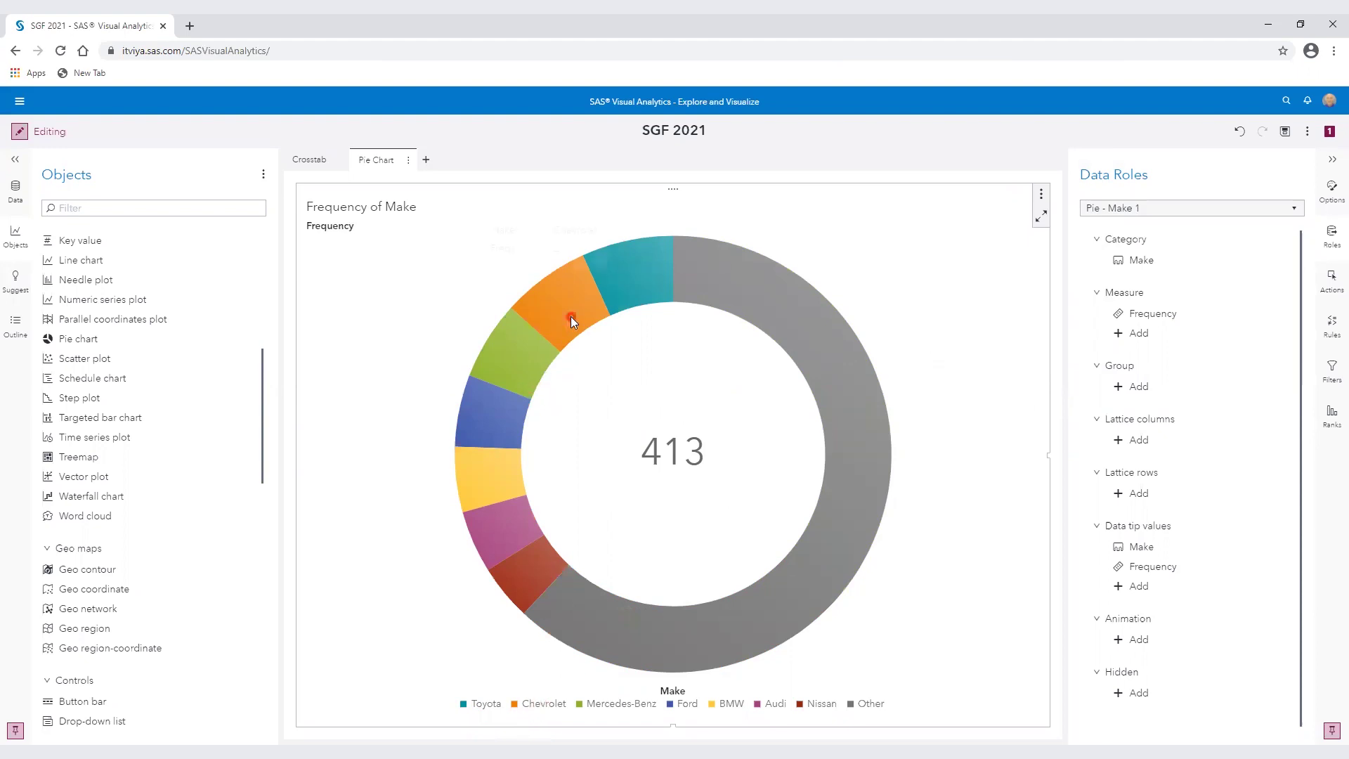
{"action": "mouse_move", "coordinate": [571, 318]}
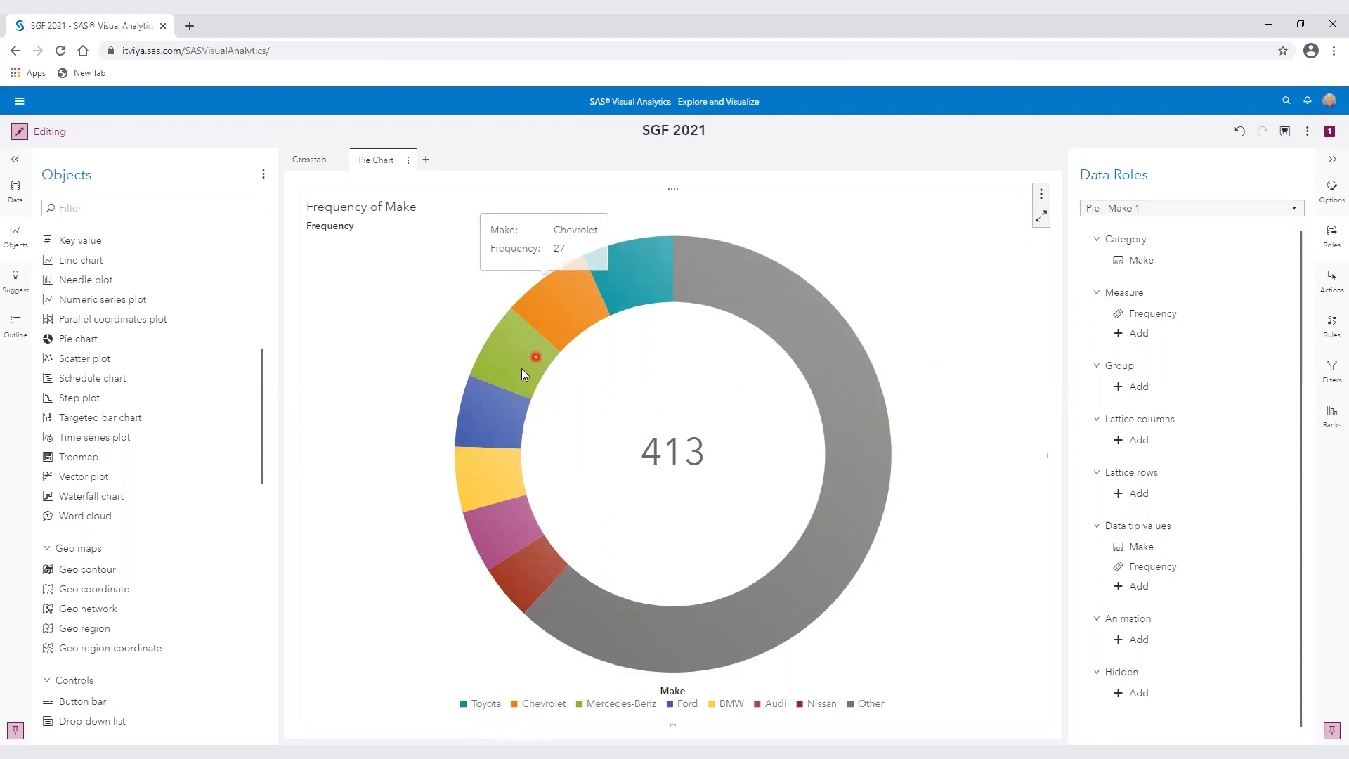
Step: Change the Make chart from donut to full pie style and turn off its "Other" slice
{"action": "mouse_move", "coordinate": [522, 369]}
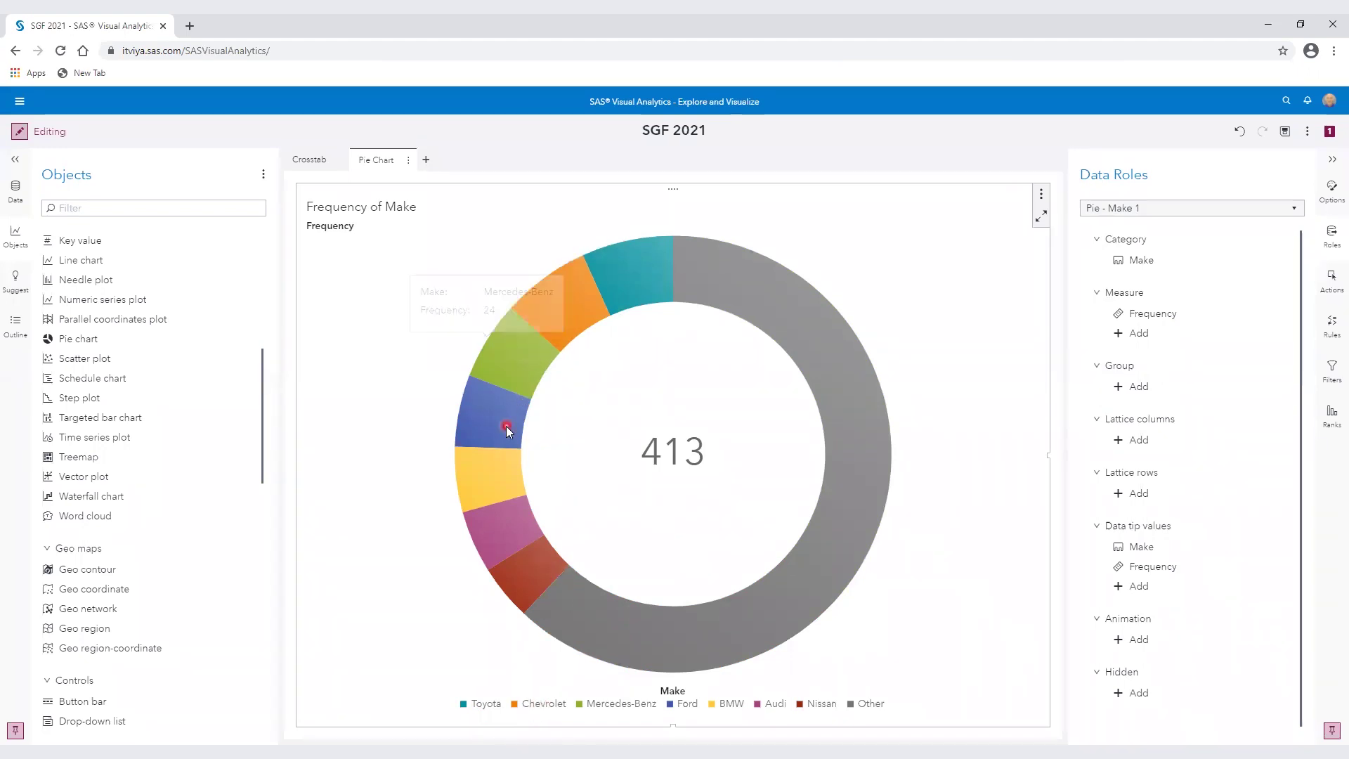
{"action": "mouse_move", "coordinate": [506, 426]}
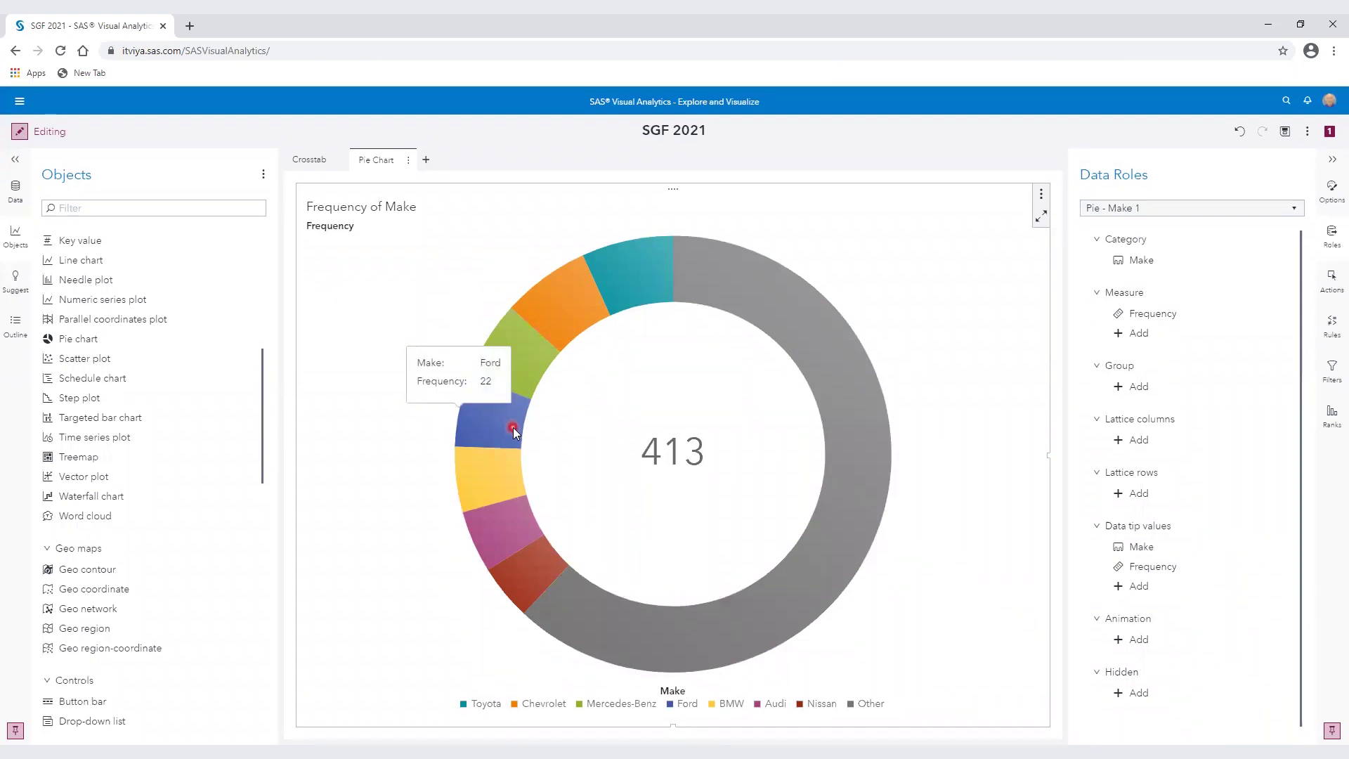
{"action": "mouse_move", "coordinate": [509, 485]}
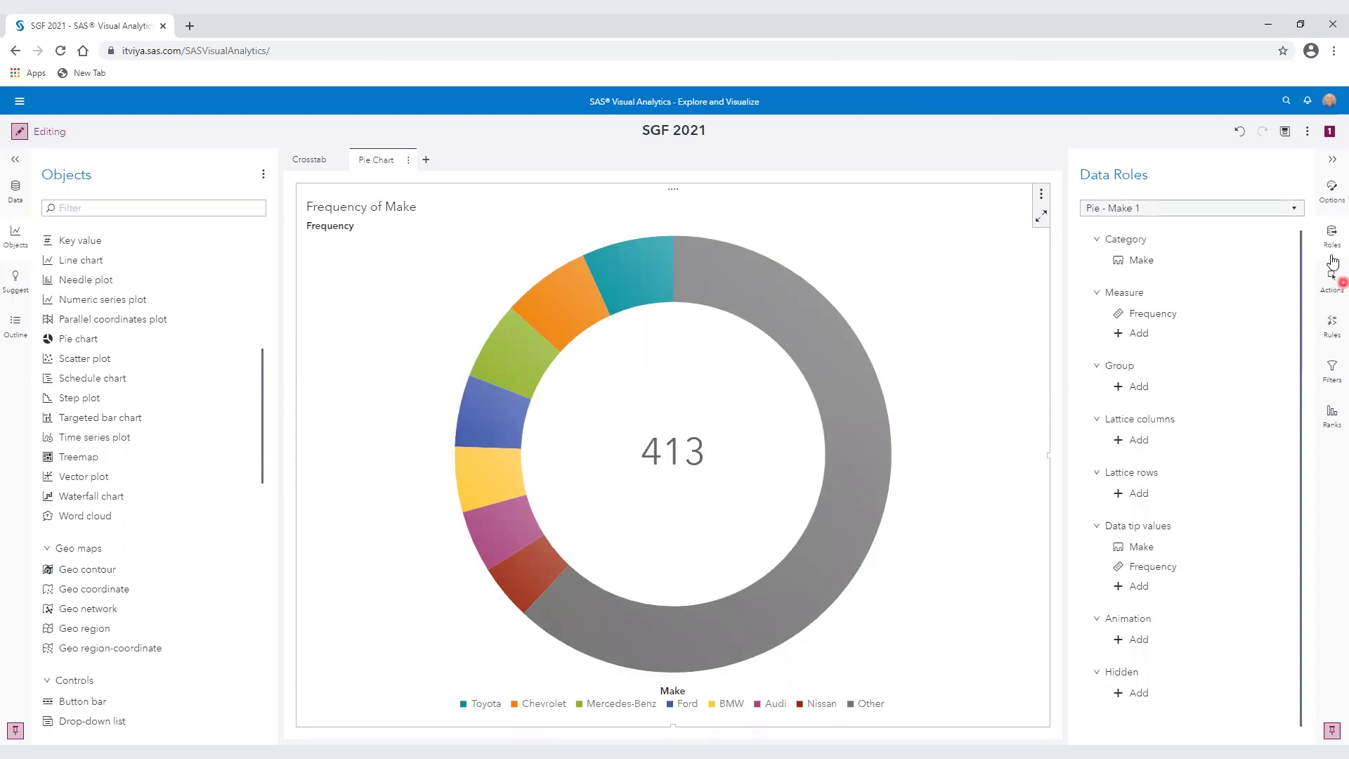
{"action": "left_click", "coordinate": [1332, 200]}
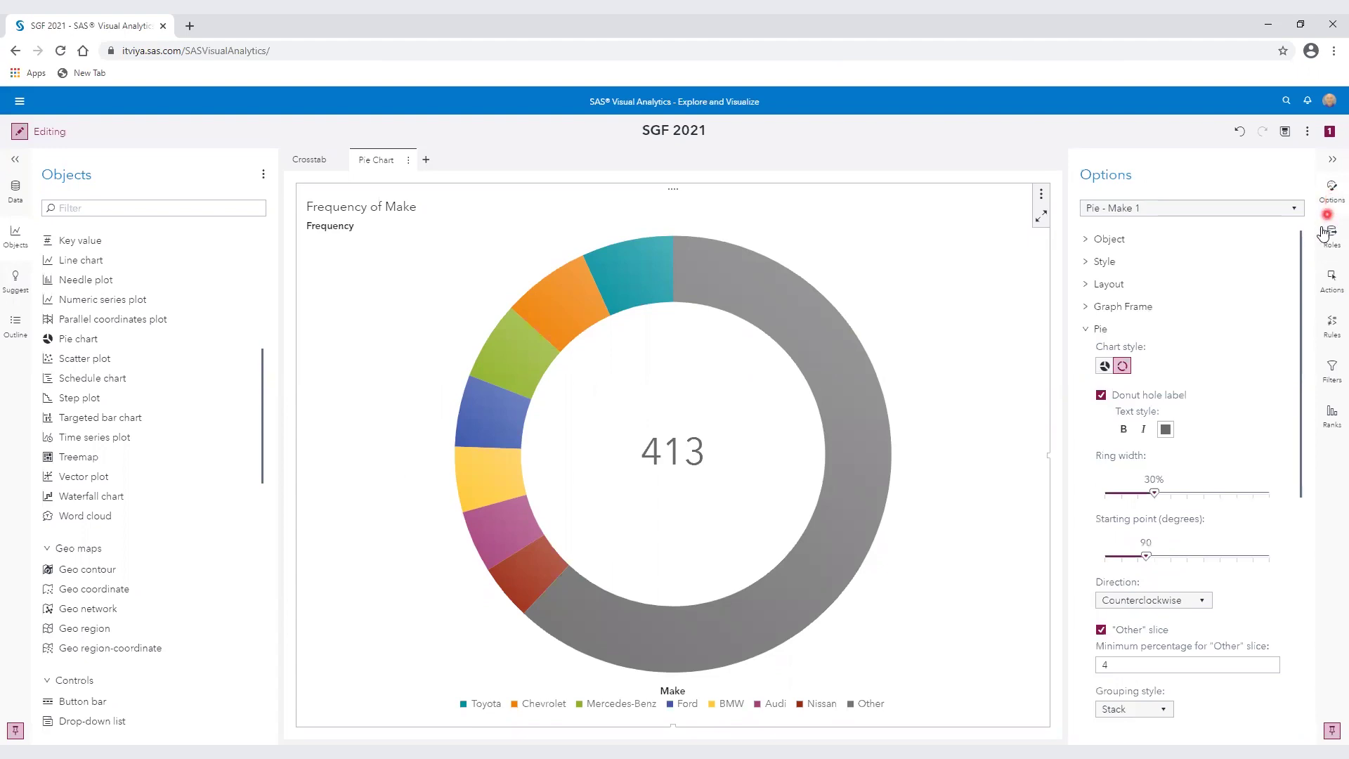
{"action": "left_click", "coordinate": [1104, 366]}
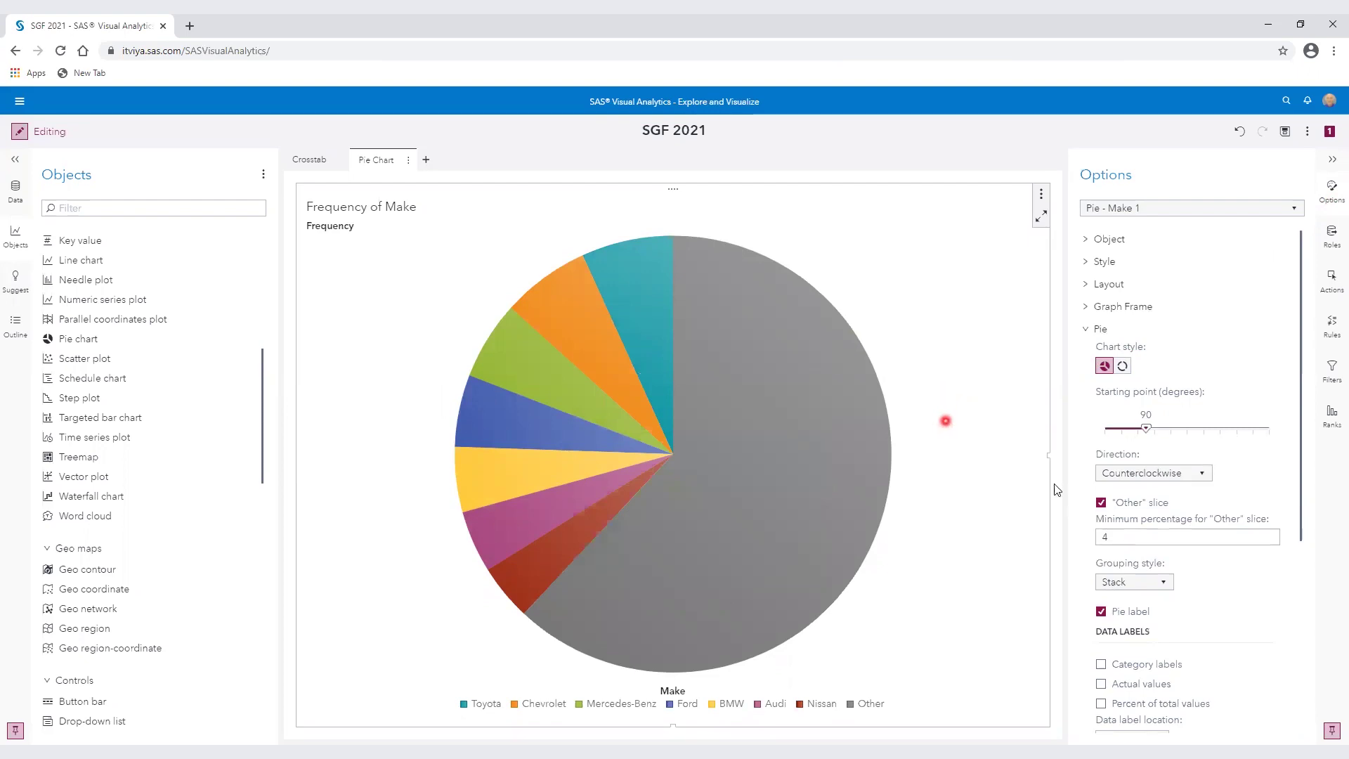
{"action": "left_click", "coordinate": [1127, 538]}
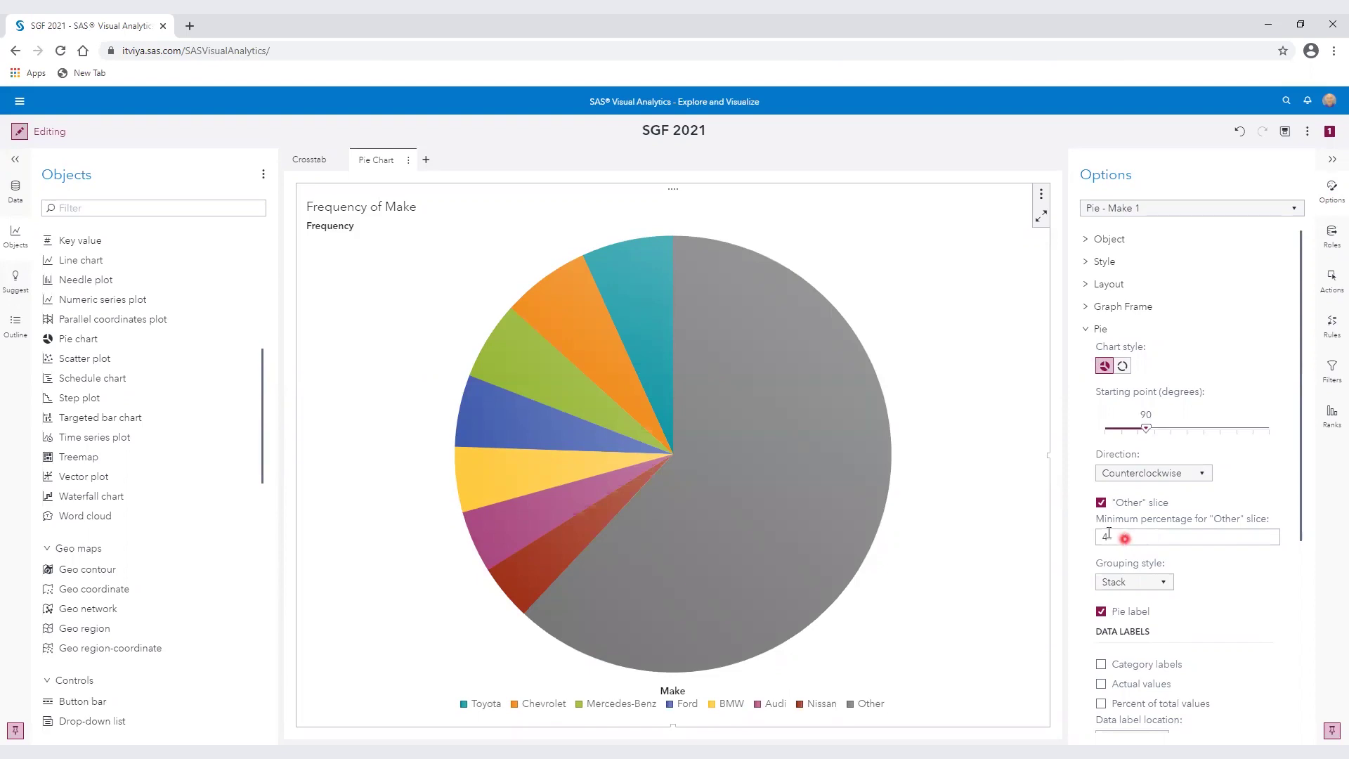
{"action": "left_click", "coordinate": [1100, 503]}
{"action": "left_click", "coordinate": [1006, 343]}
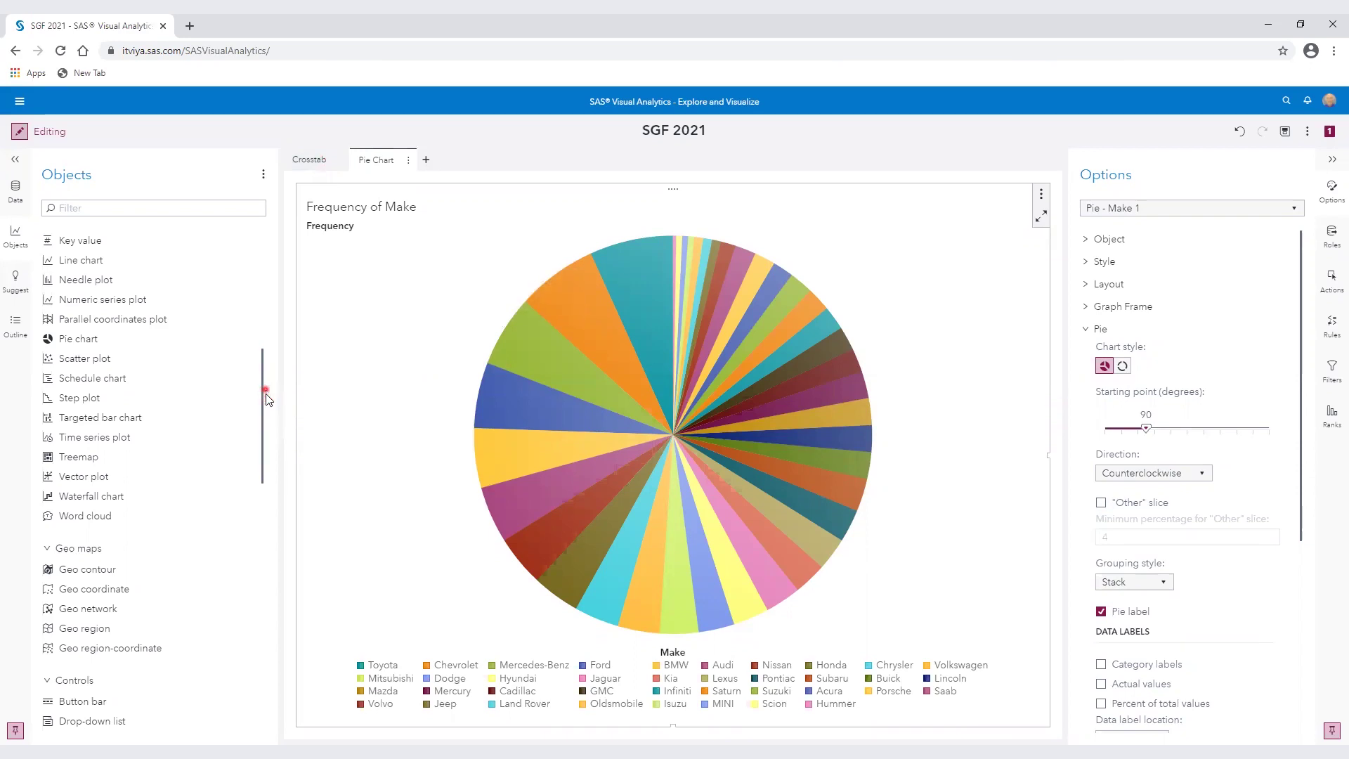
Step: Expand the Pie Chart page's controls area and add Type as a page prompt above the chart
{"action": "left_click_drag", "start_coordinate": [267, 393], "coordinate": [268, 446]}
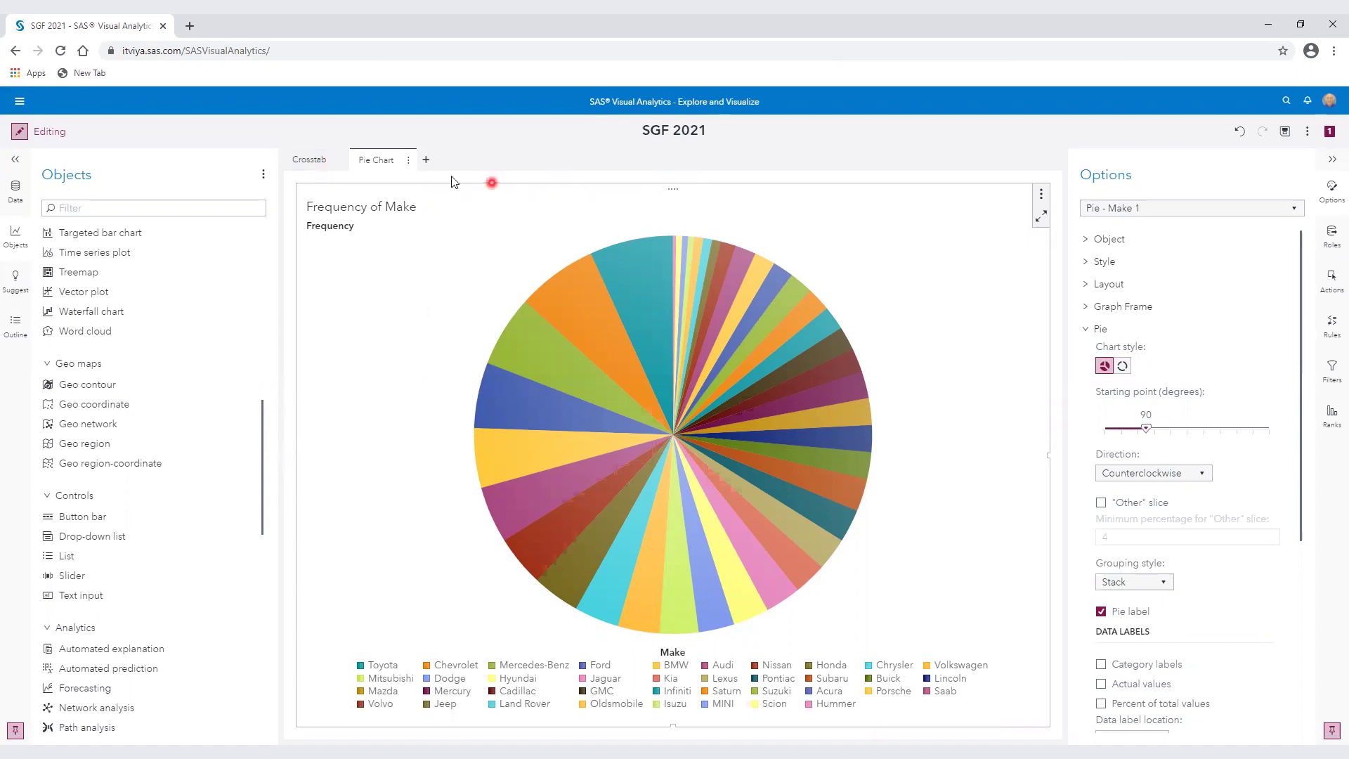
{"action": "left_click", "coordinate": [407, 162]}
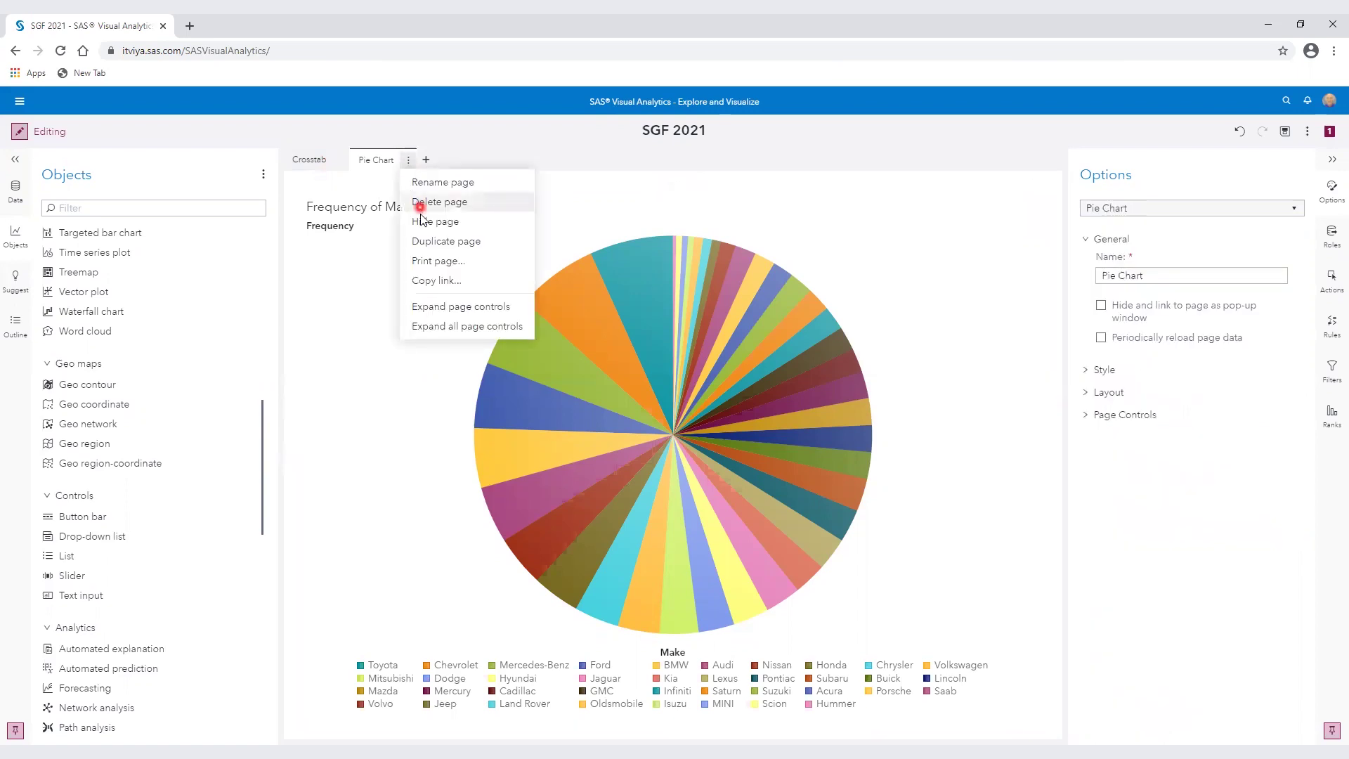
{"action": "left_click", "coordinate": [465, 307]}
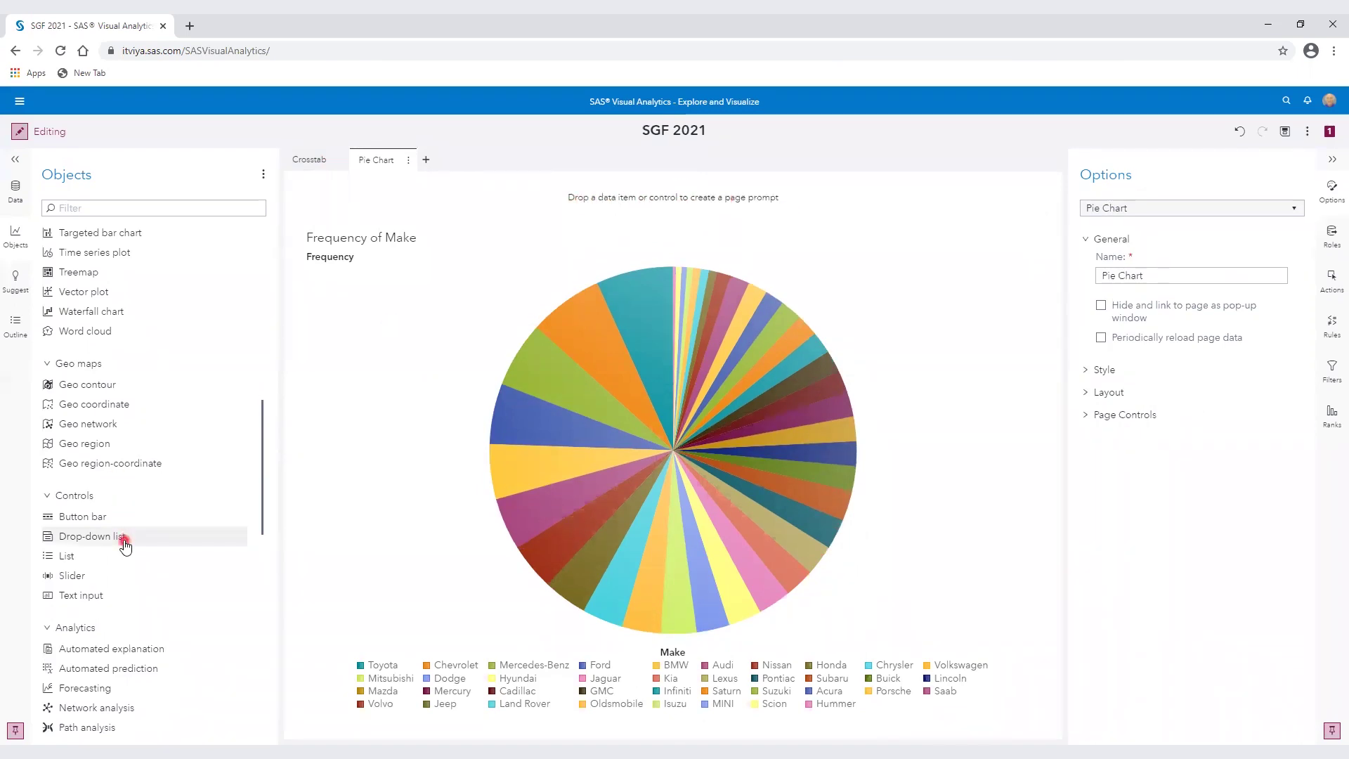
{"action": "left_click_drag", "start_coordinate": [182, 522], "coordinate": [581, 140]}
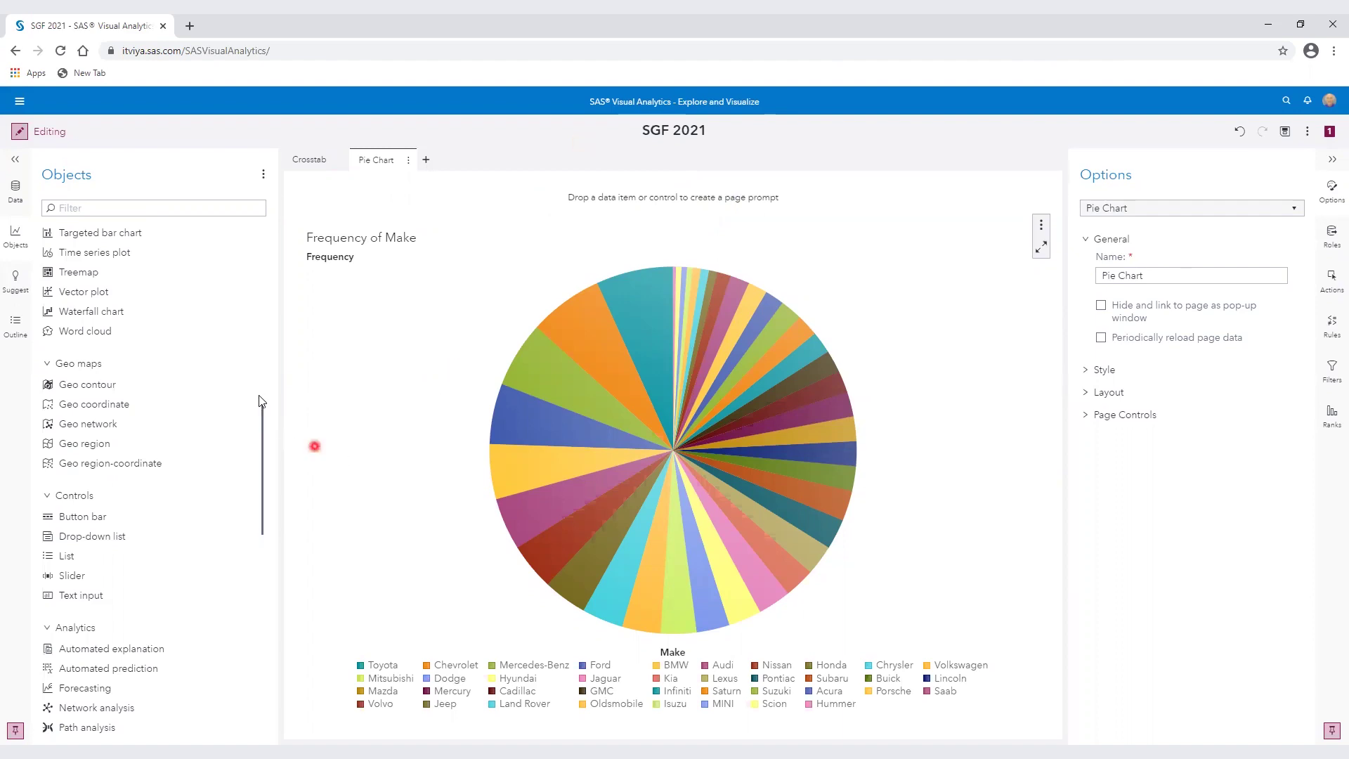
{"action": "left_click", "coordinate": [11, 194]}
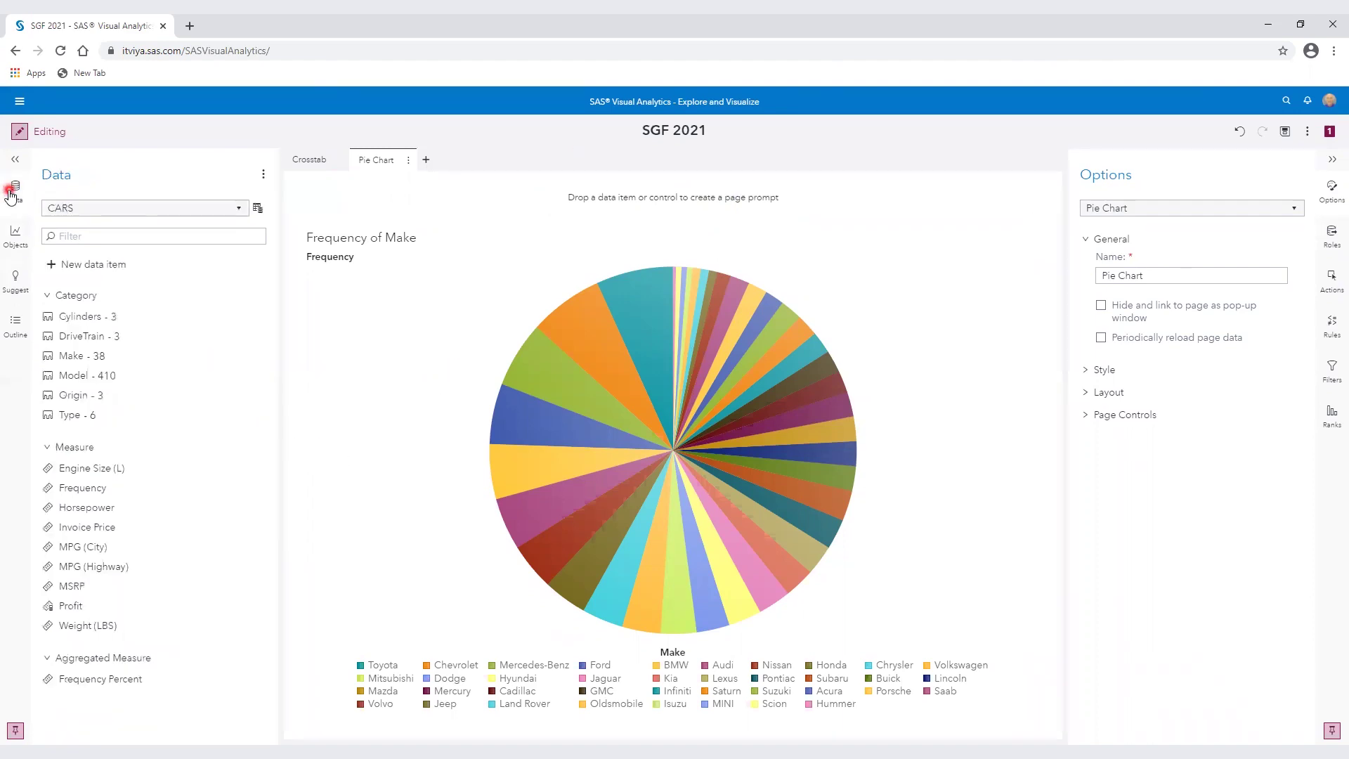
{"action": "left_click", "coordinate": [101, 357]}
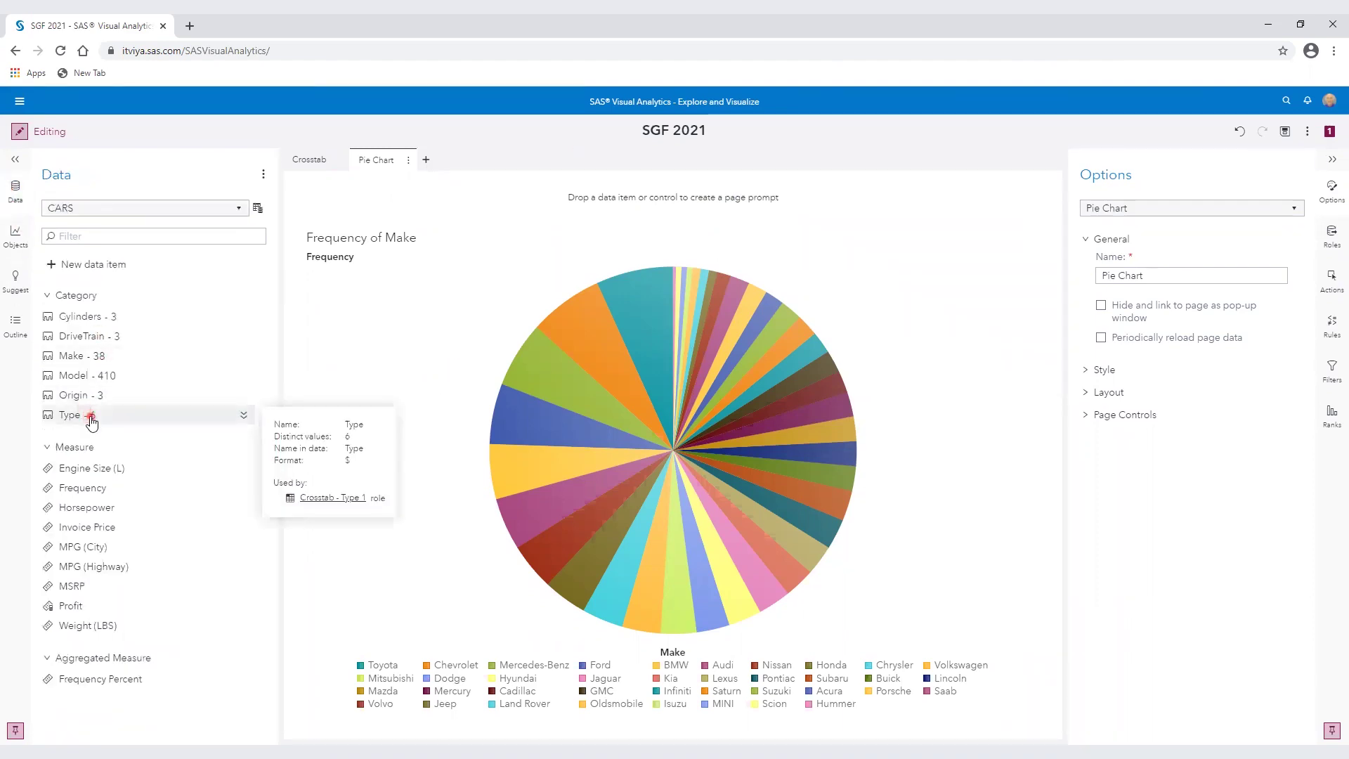
{"action": "left_click_drag", "start_coordinate": [90, 416], "coordinate": [654, 186]}
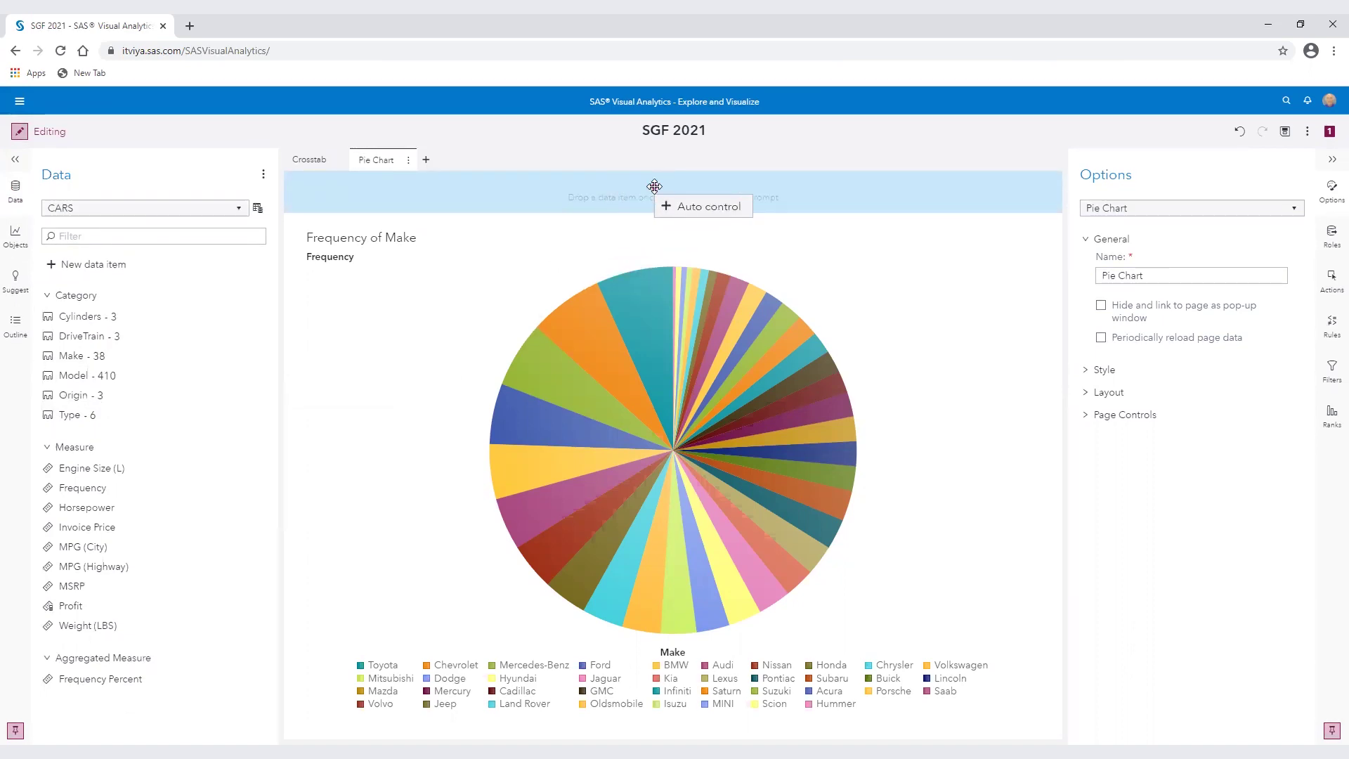
{"action": "left_click_drag", "start_coordinate": [654, 186], "coordinate": [655, 187]}
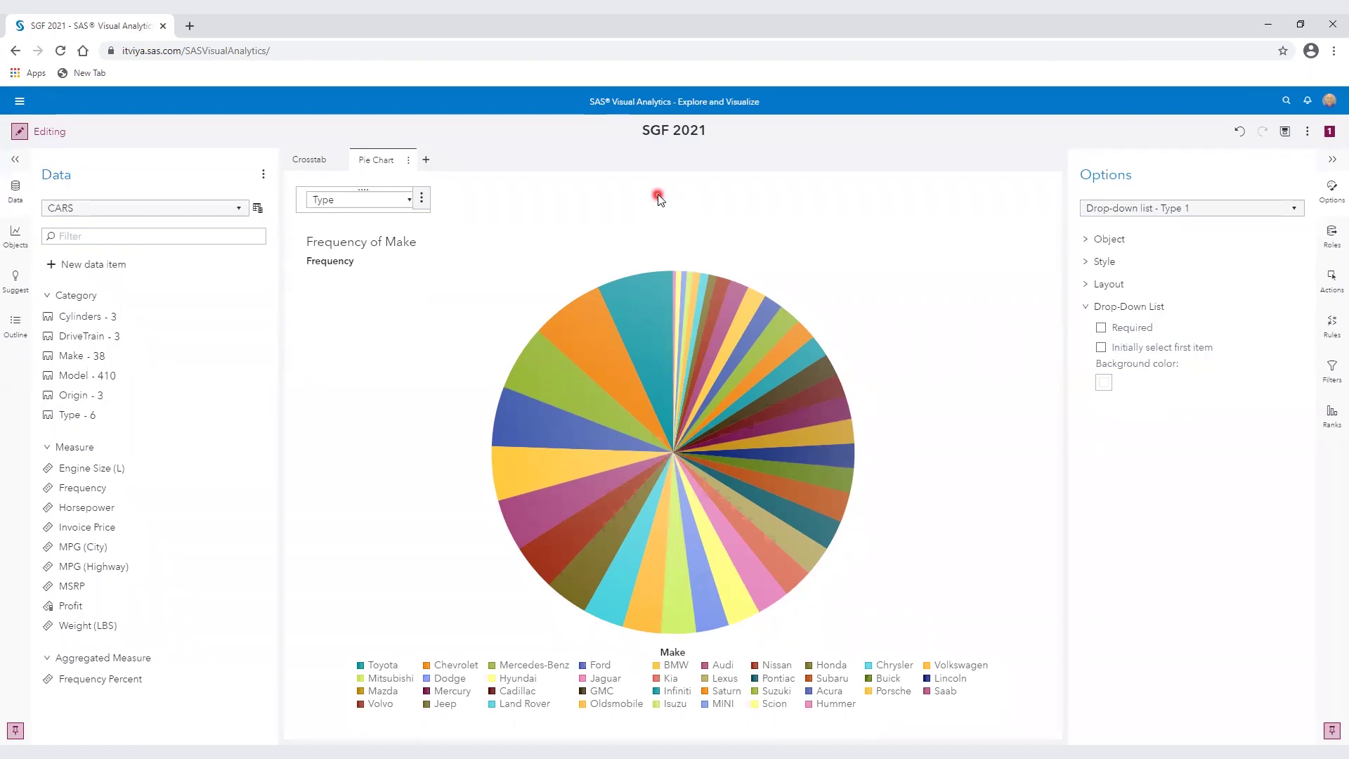
Step: Try the Type prompt with Sports, Wagon and Hybrid, and leave the page filtered to Truck
{"action": "left_click", "coordinate": [402, 204]}
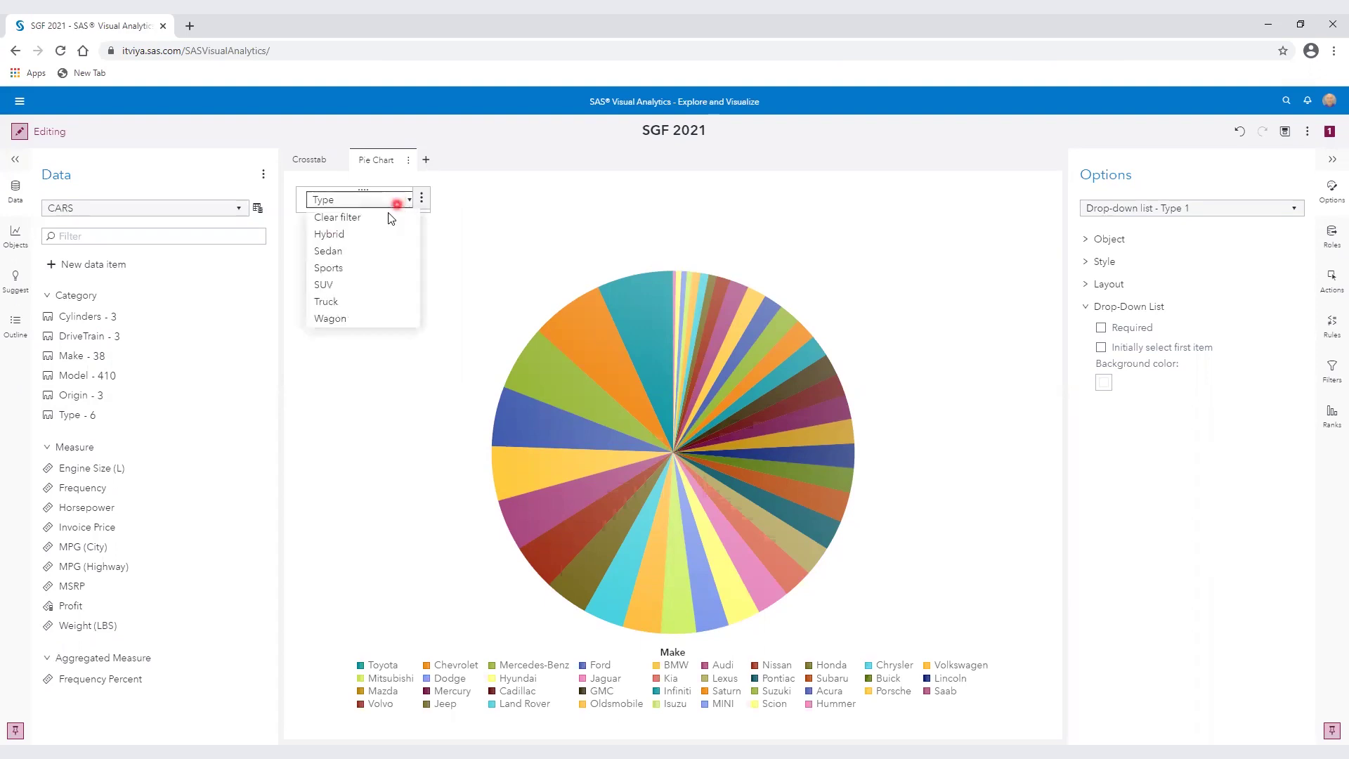
{"action": "left_click", "coordinate": [342, 271]}
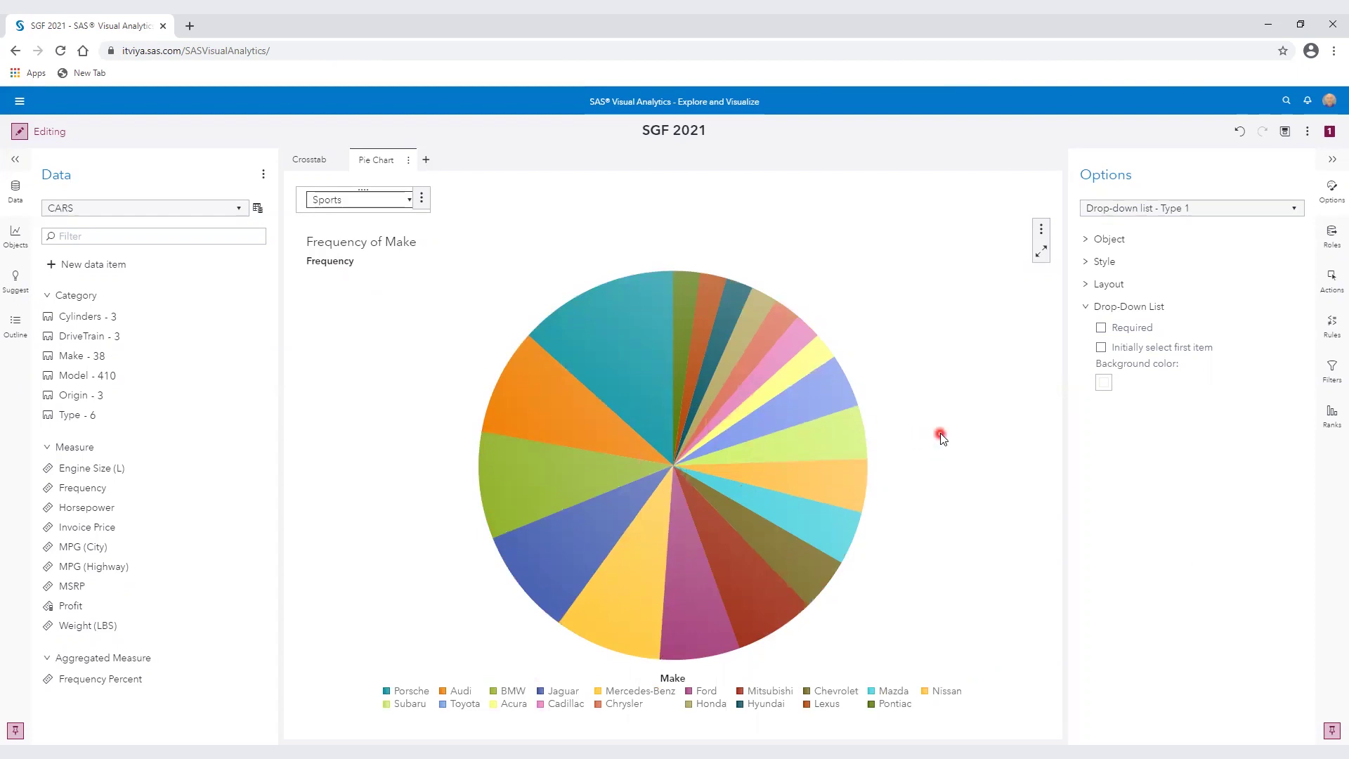
{"action": "left_click", "coordinate": [405, 201]}
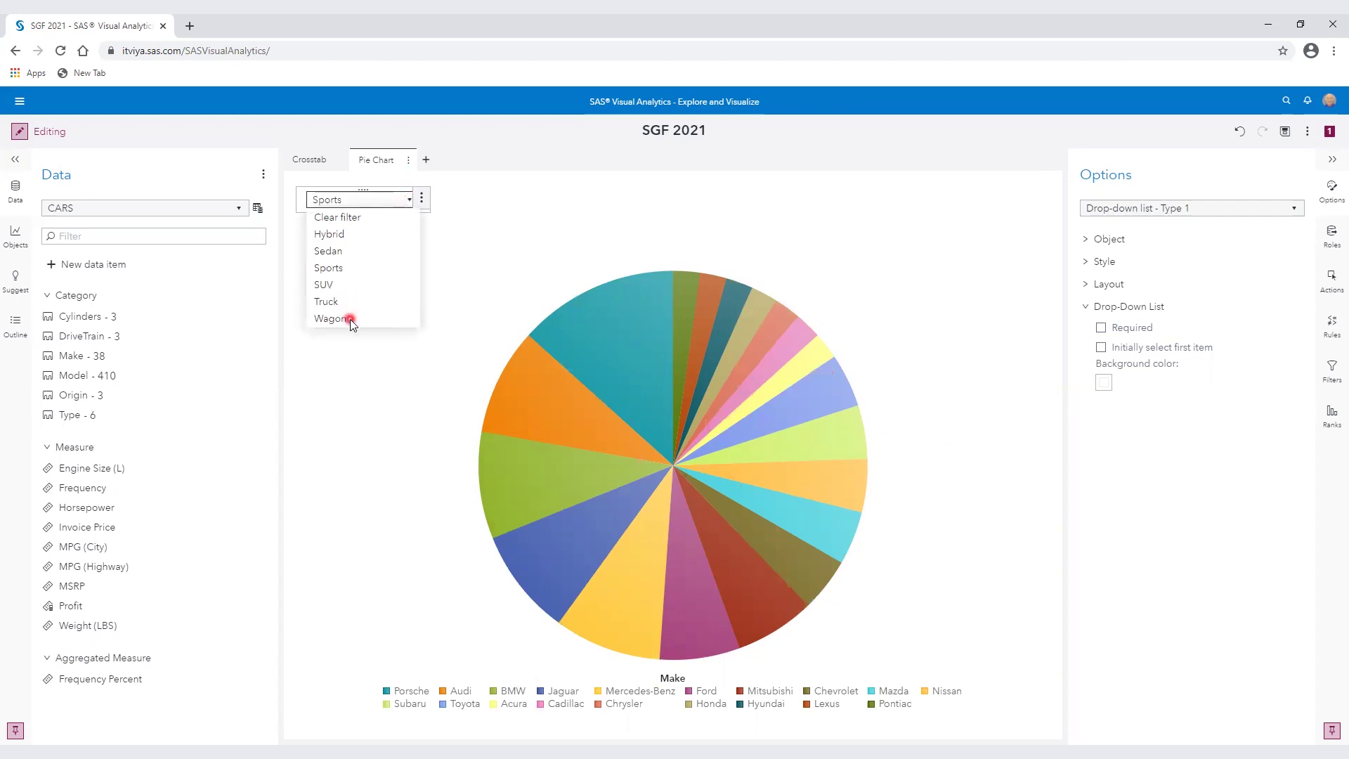
{"action": "left_click", "coordinate": [330, 318]}
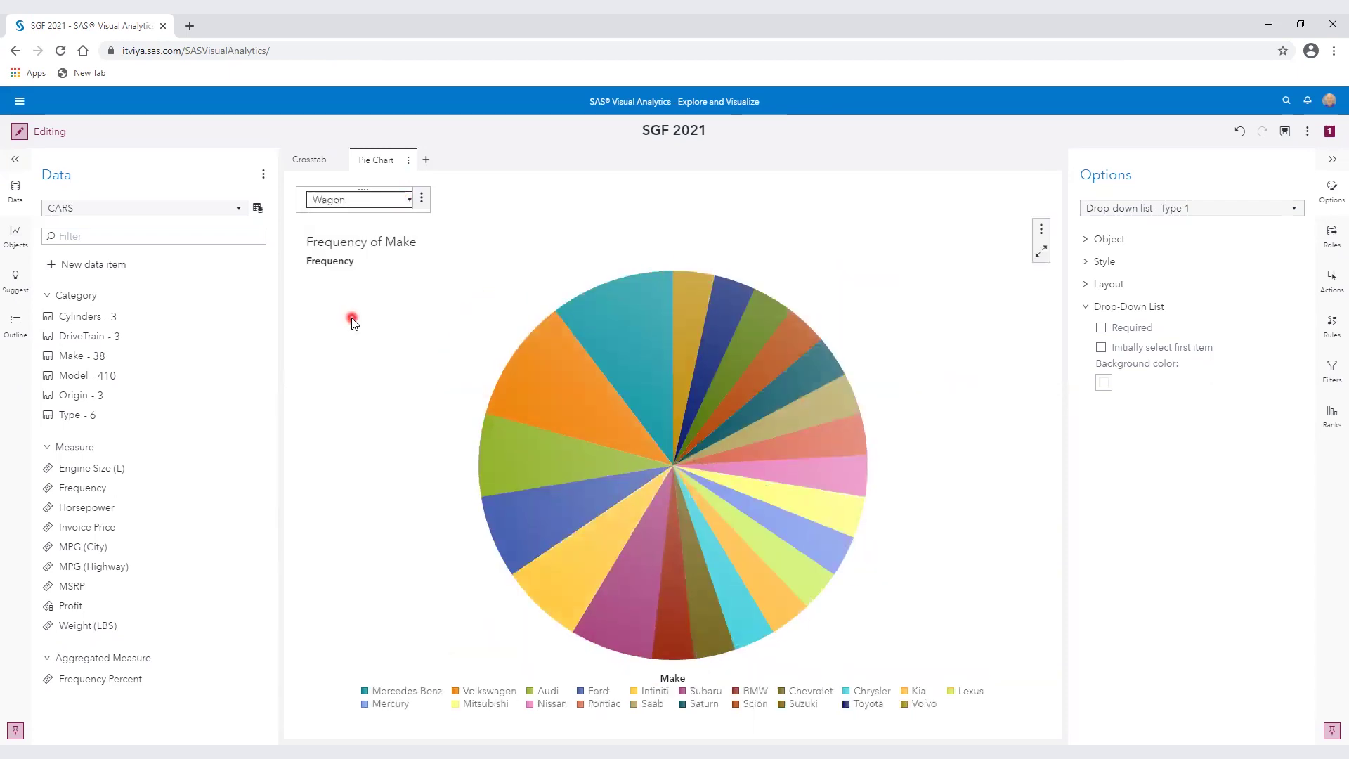
{"action": "left_click", "coordinate": [406, 201]}
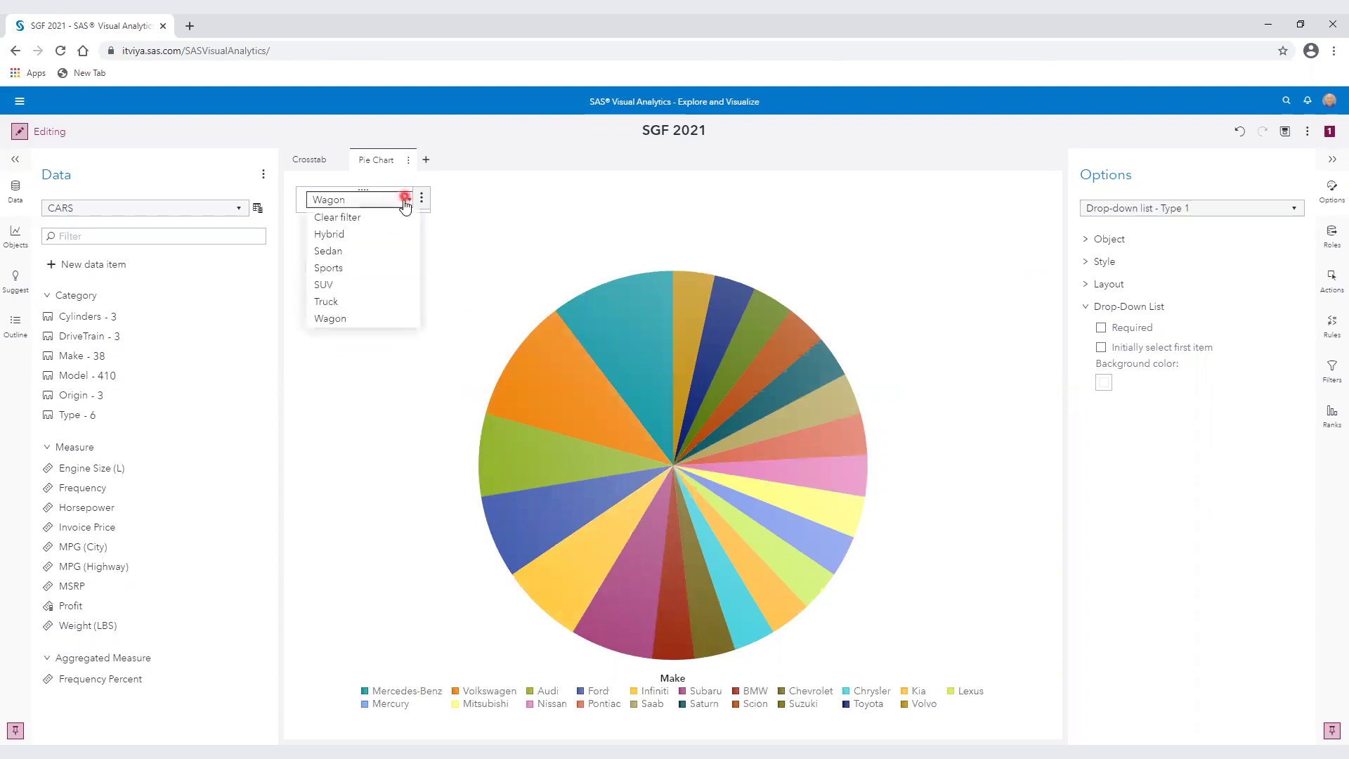
{"action": "left_click", "coordinate": [345, 234]}
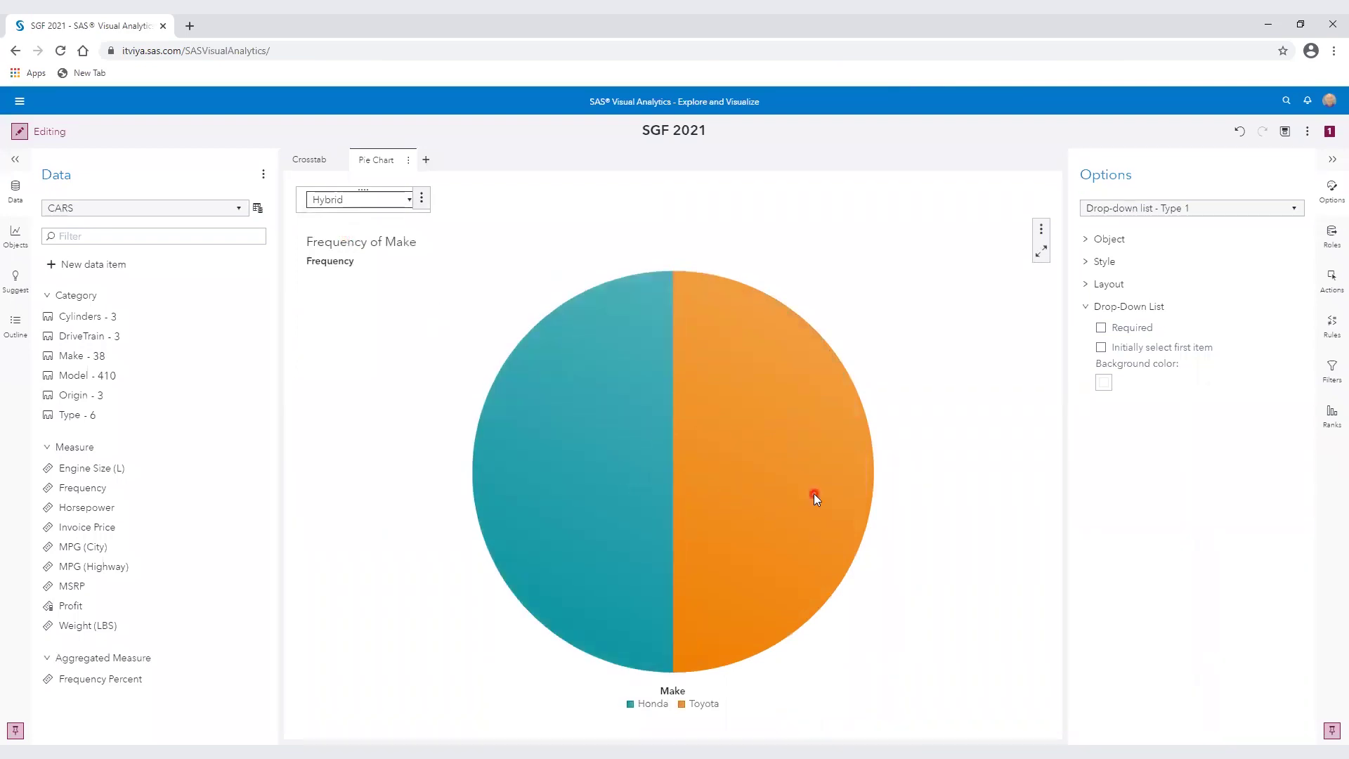
{"action": "mouse_move", "coordinate": [814, 493]}
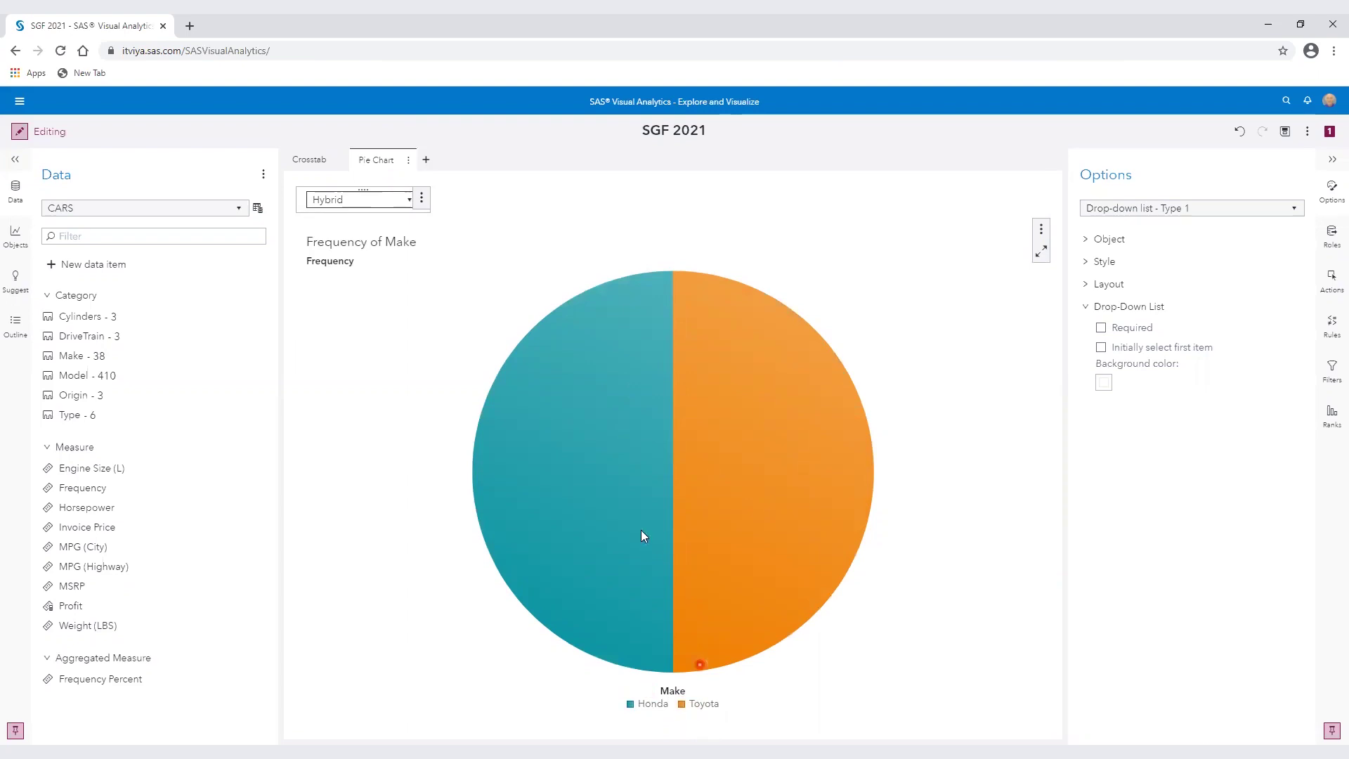
{"action": "left_click", "coordinate": [408, 200]}
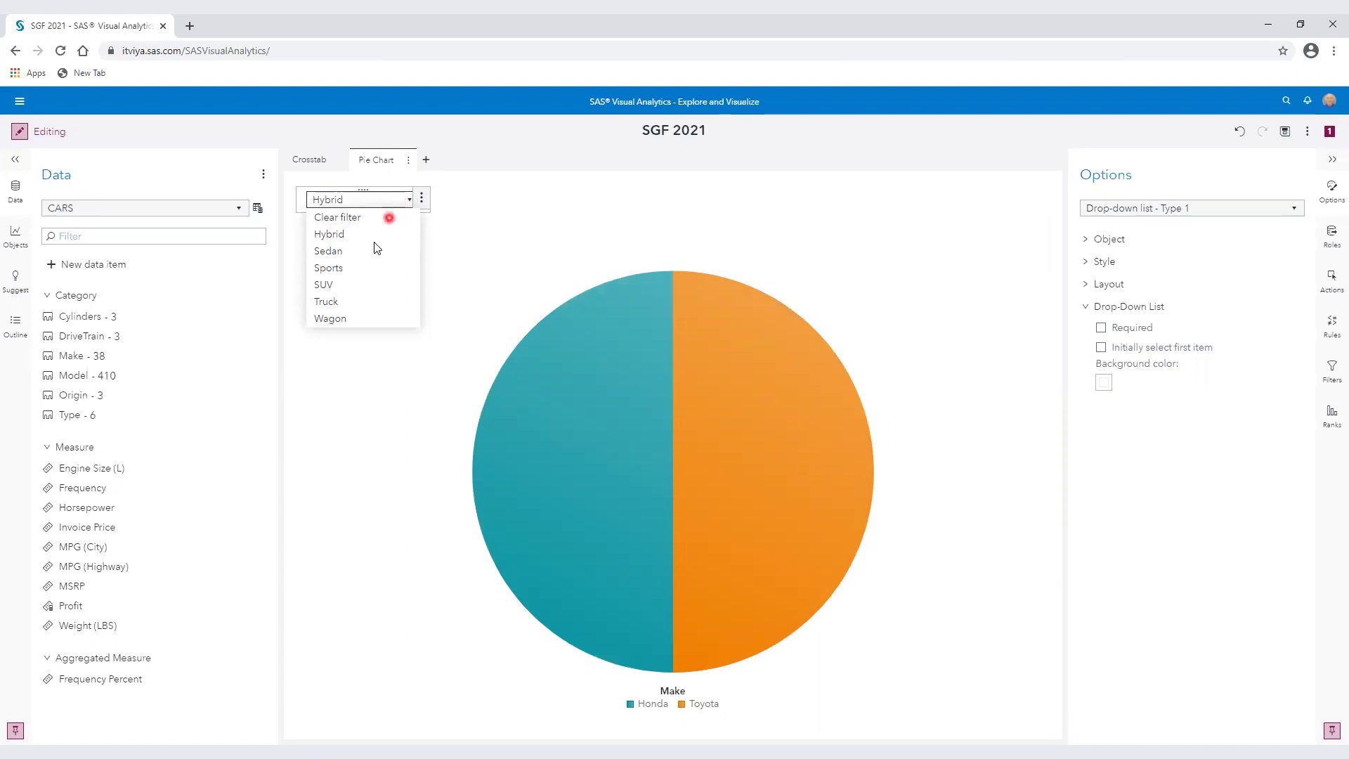
{"action": "left_click", "coordinate": [336, 301]}
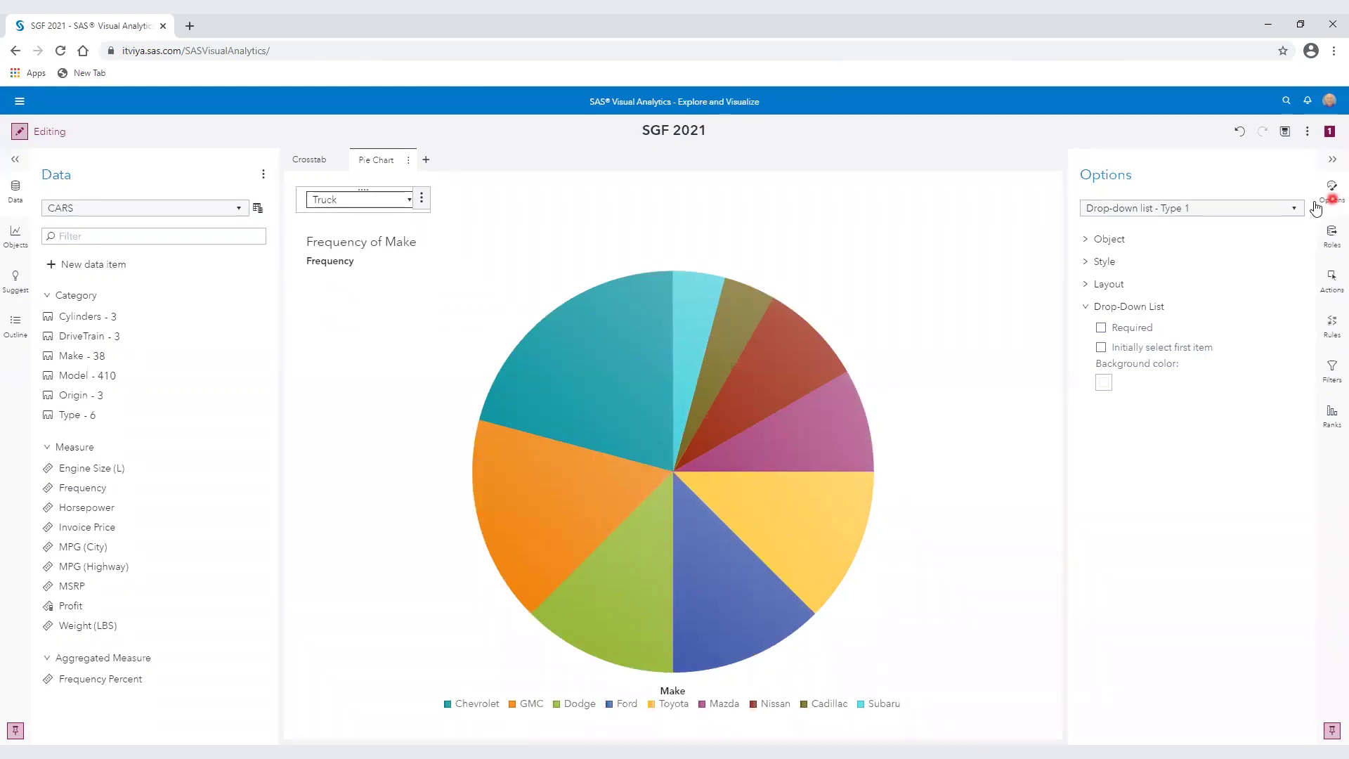
Step: Show category labels on the pie chart's slices and make the label text bold
{"action": "left_click", "coordinate": [631, 470]}
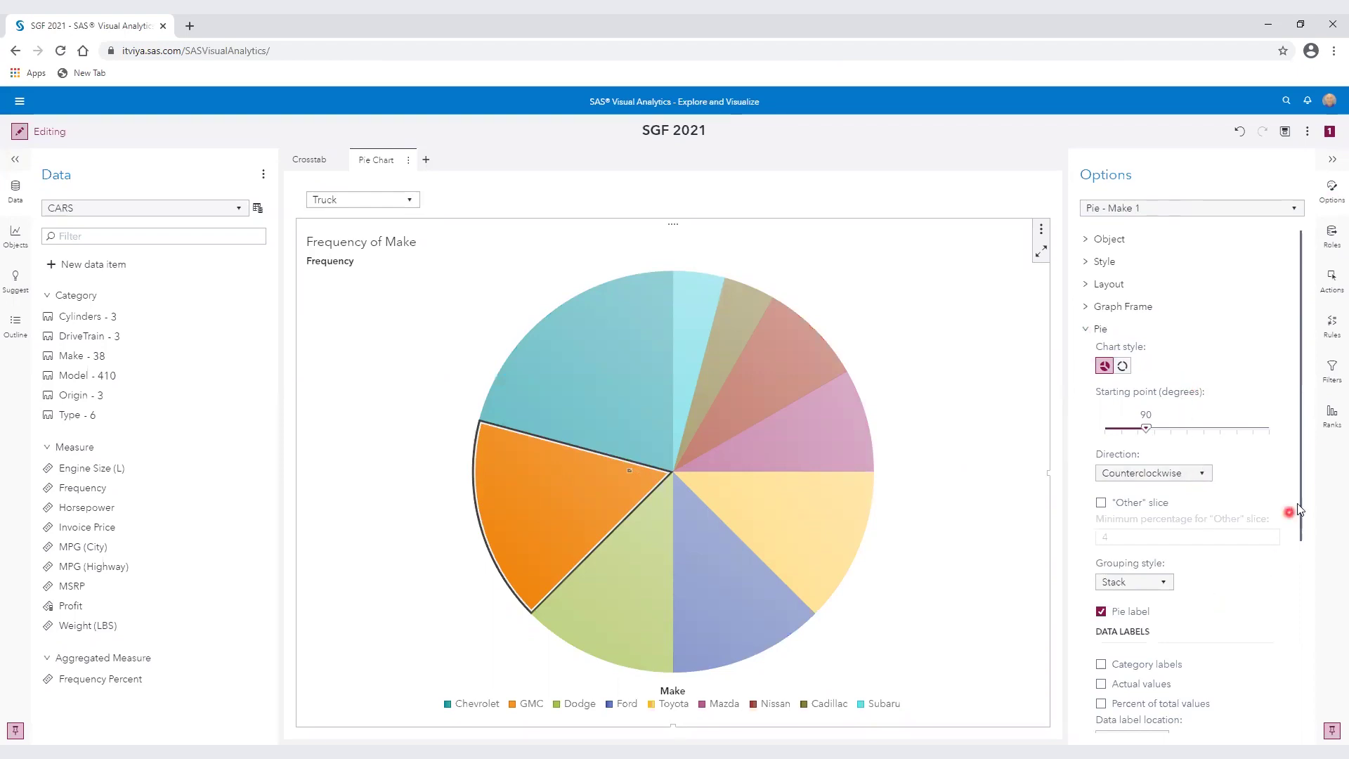
{"action": "left_click_drag", "start_coordinate": [1300, 500], "coordinate": [1292, 579]}
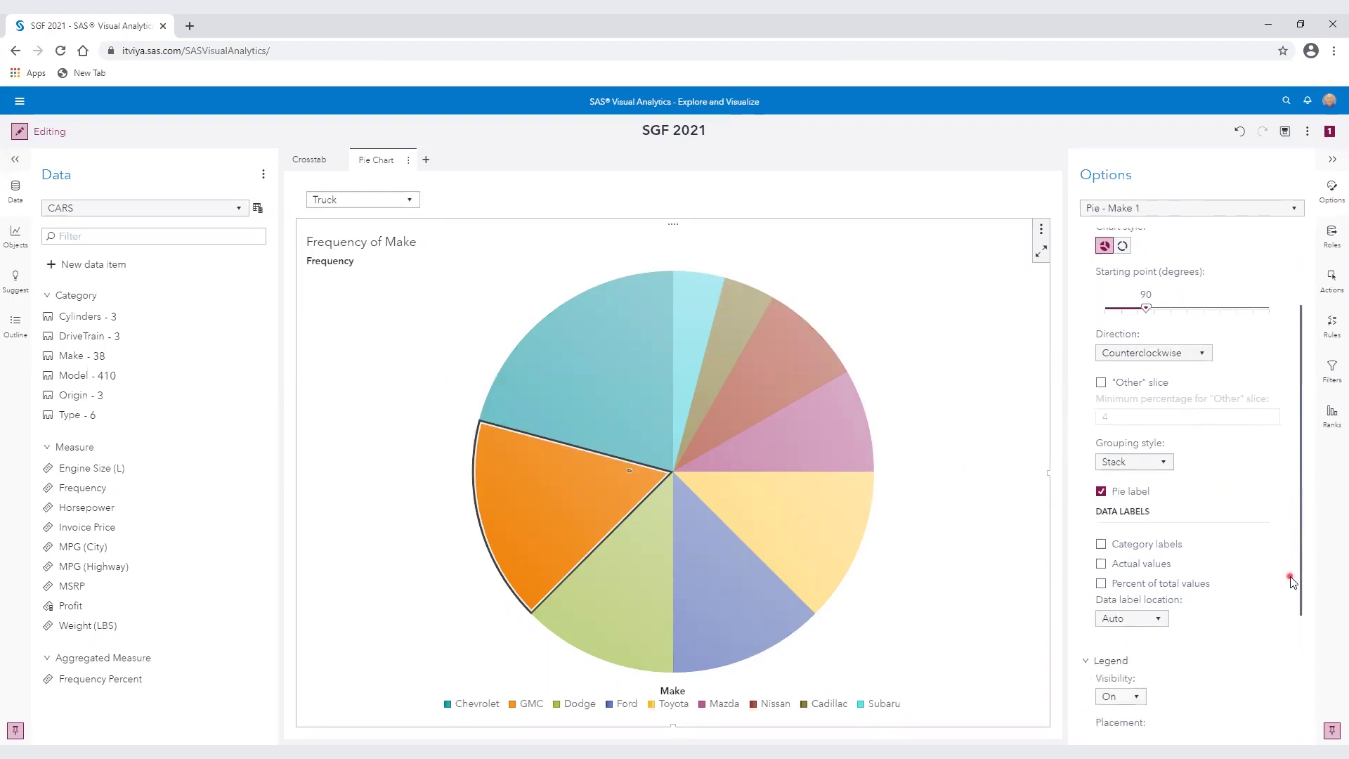
{"action": "left_click", "coordinate": [1101, 543]}
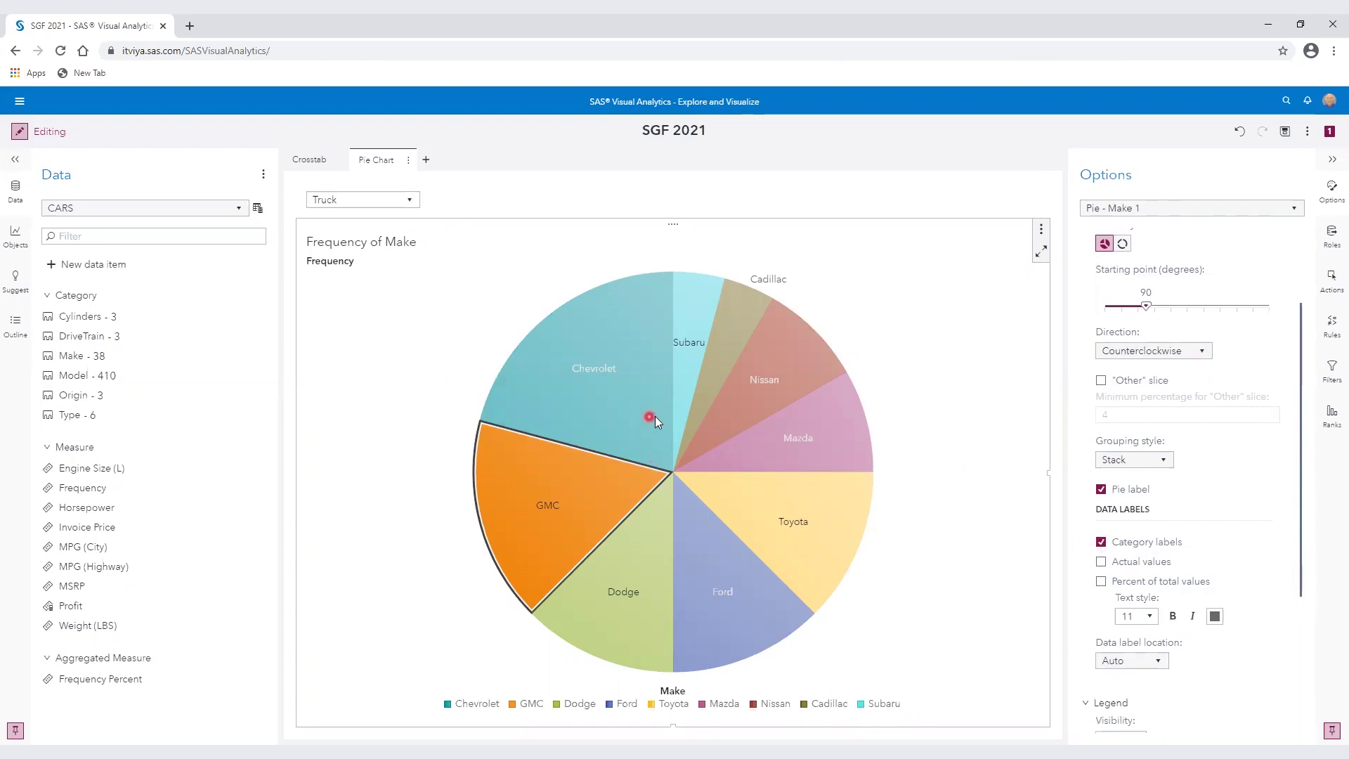
{"action": "mouse_move", "coordinate": [660, 420]}
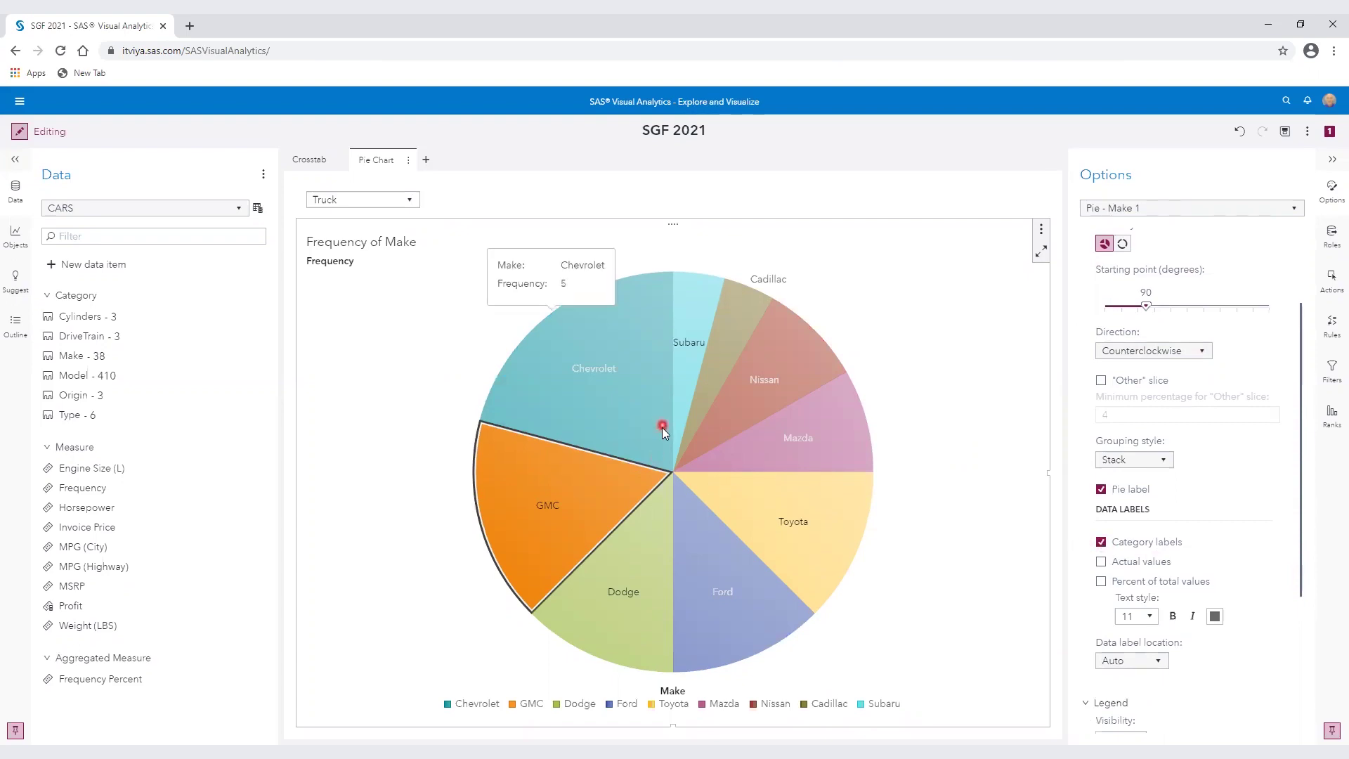
{"action": "left_click", "coordinate": [1174, 616]}
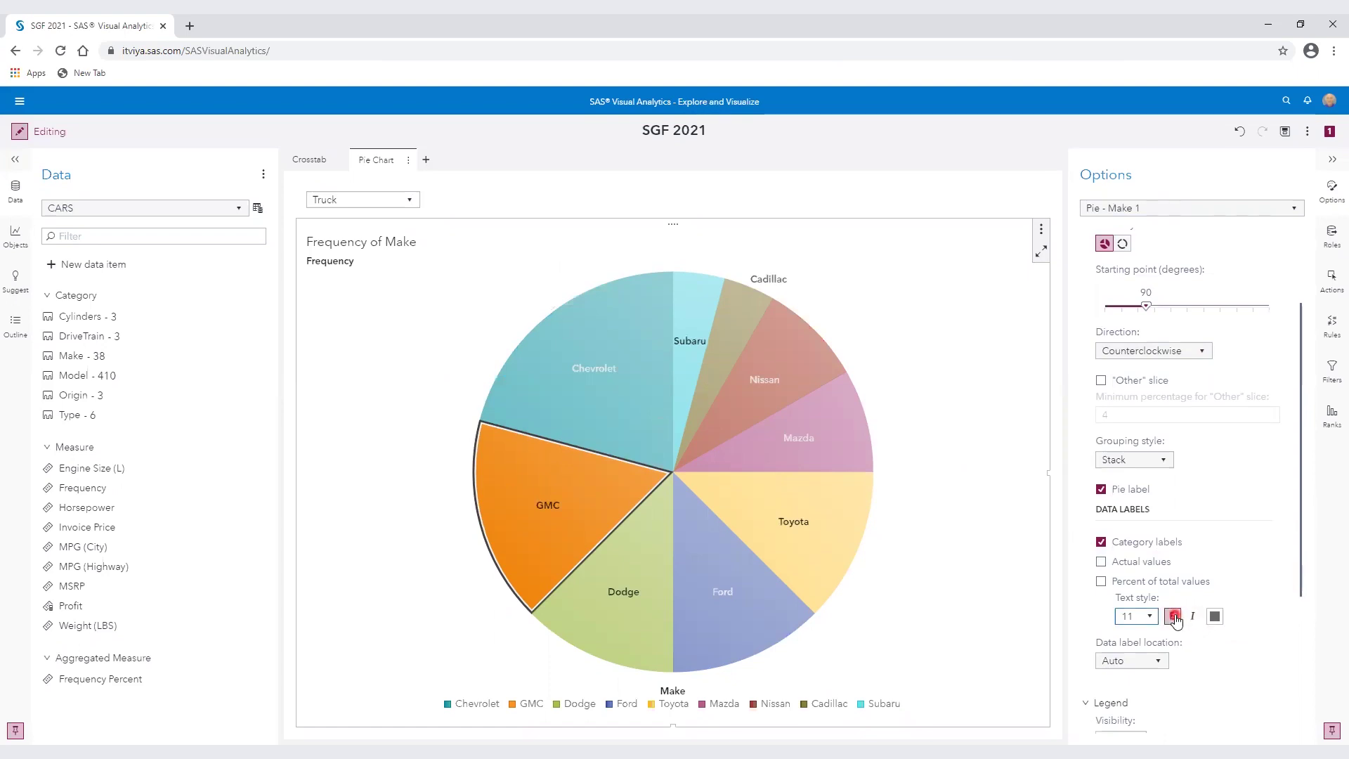
Step: Set the pie chart's legend visibility to Off and show actual values in the slice labels
{"action": "scroll", "coordinate": [1194, 660], "scroll_direction": "down", "scroll_amount": 2}
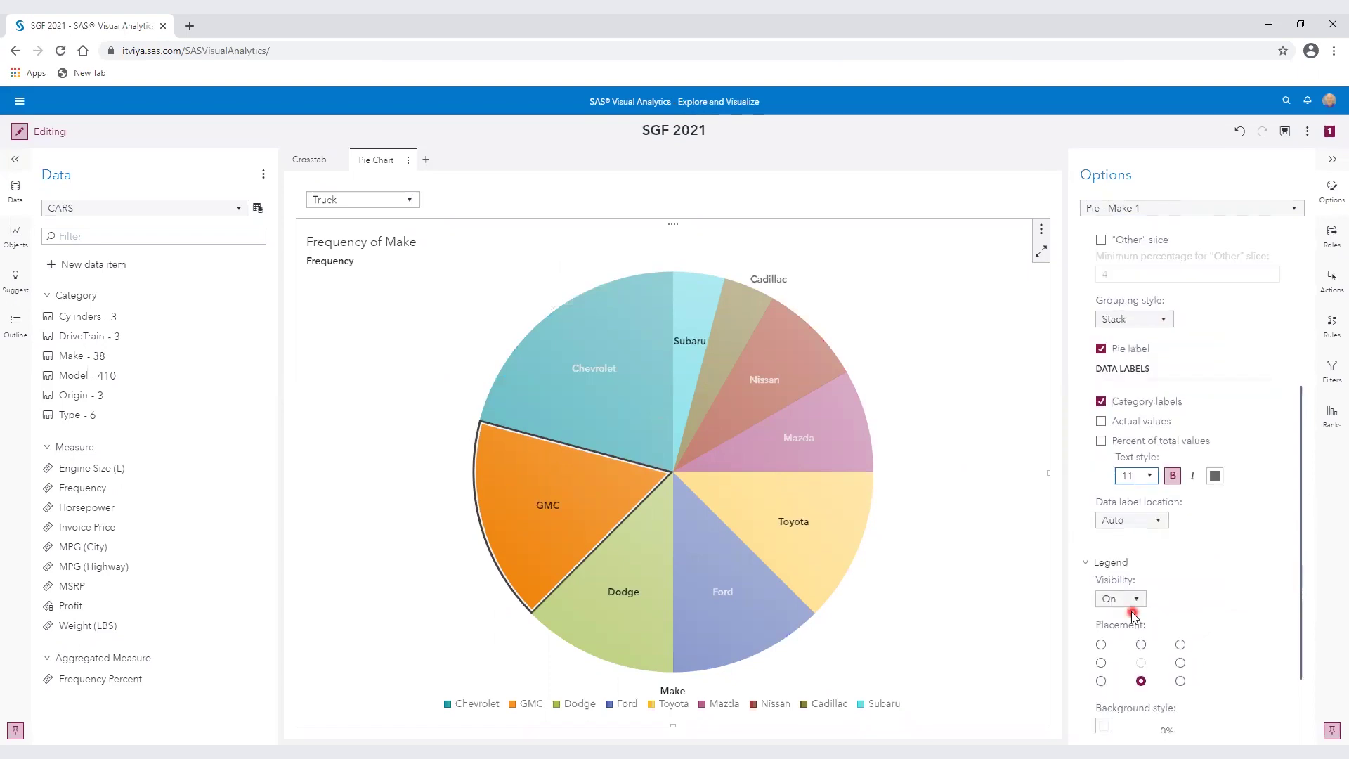
{"action": "left_click", "coordinate": [1135, 601]}
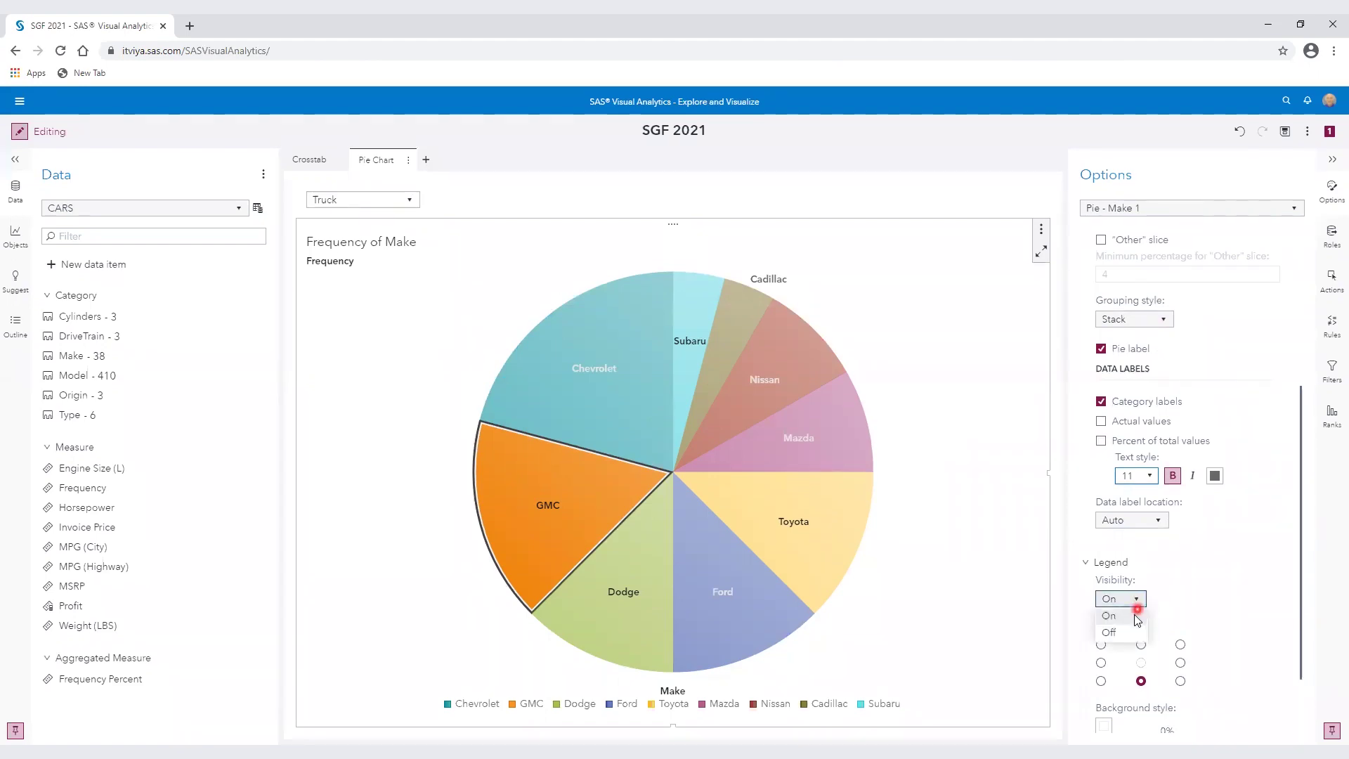
{"action": "left_click", "coordinate": [1123, 632]}
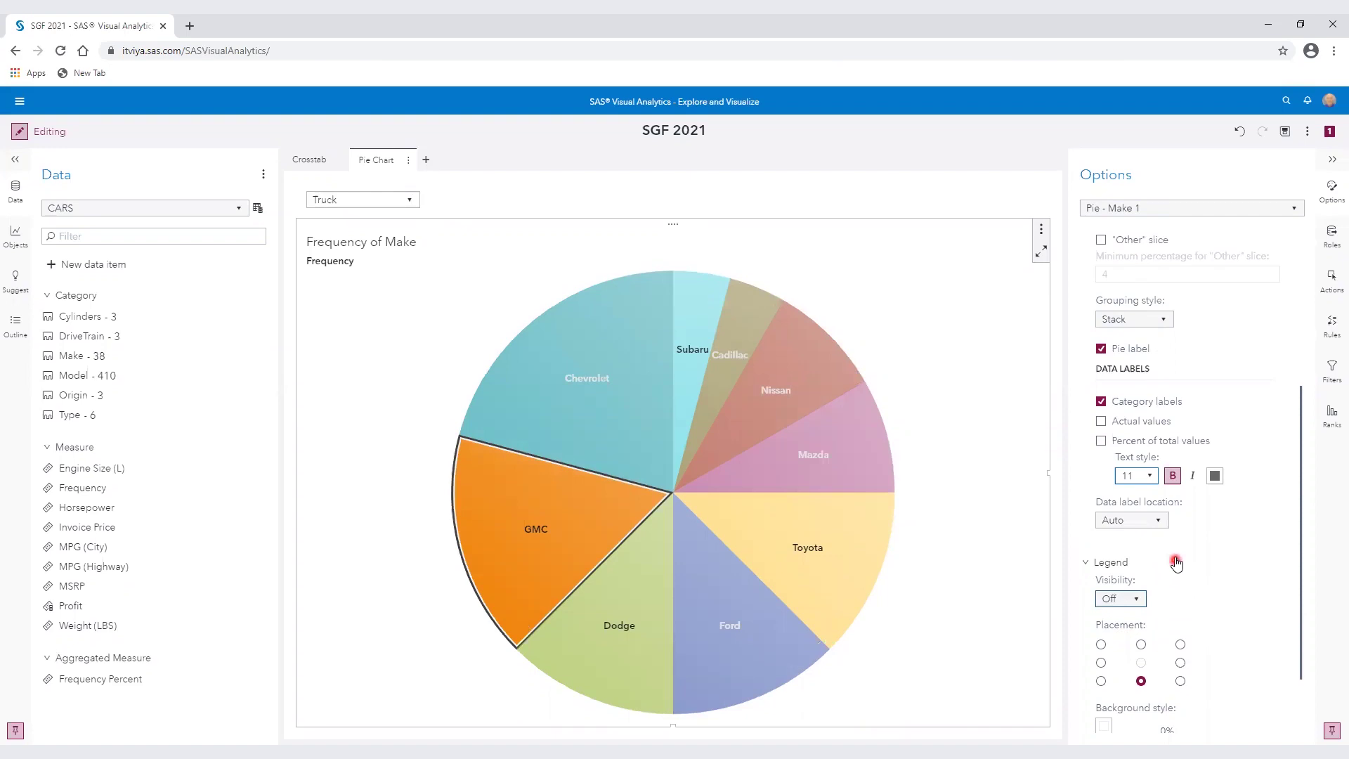
{"action": "left_click", "coordinate": [1102, 422]}
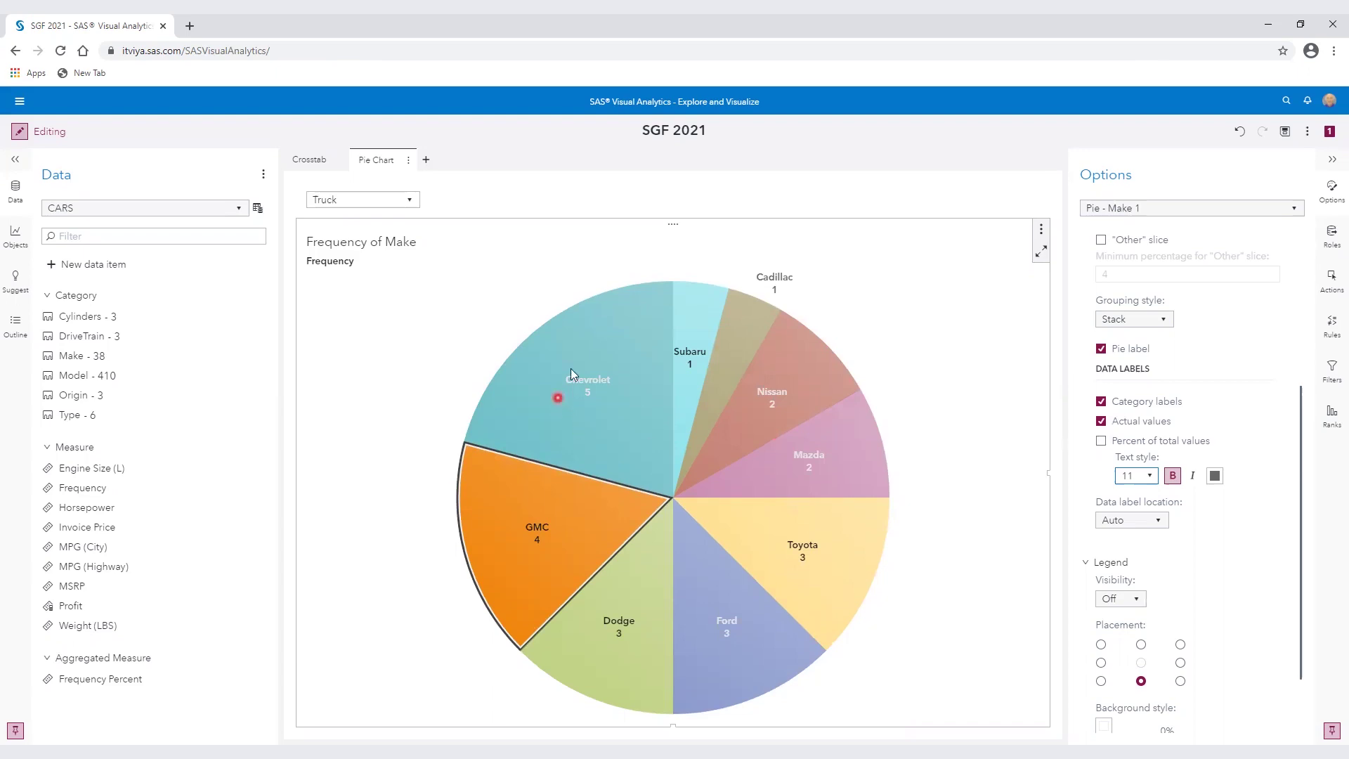
{"action": "mouse_move", "coordinate": [540, 514]}
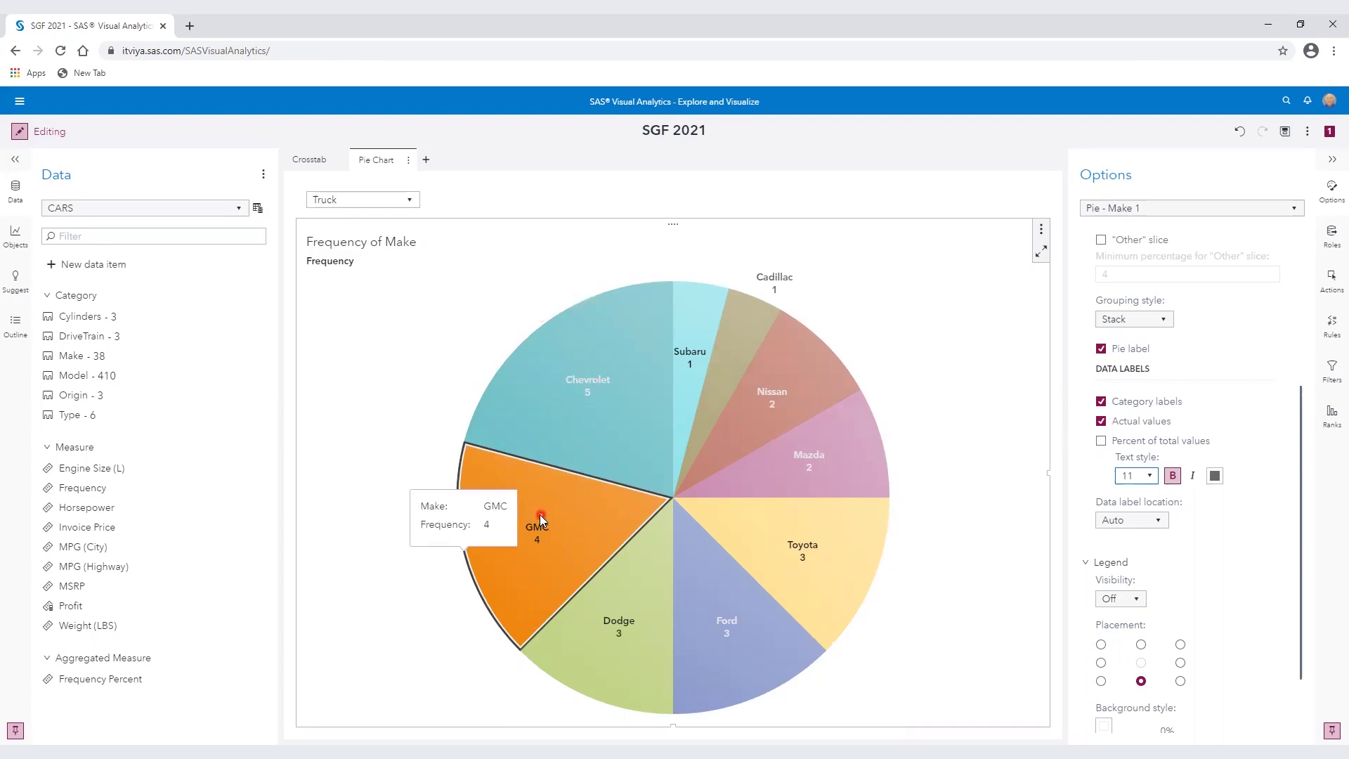
{"action": "mouse_move", "coordinate": [821, 560]}
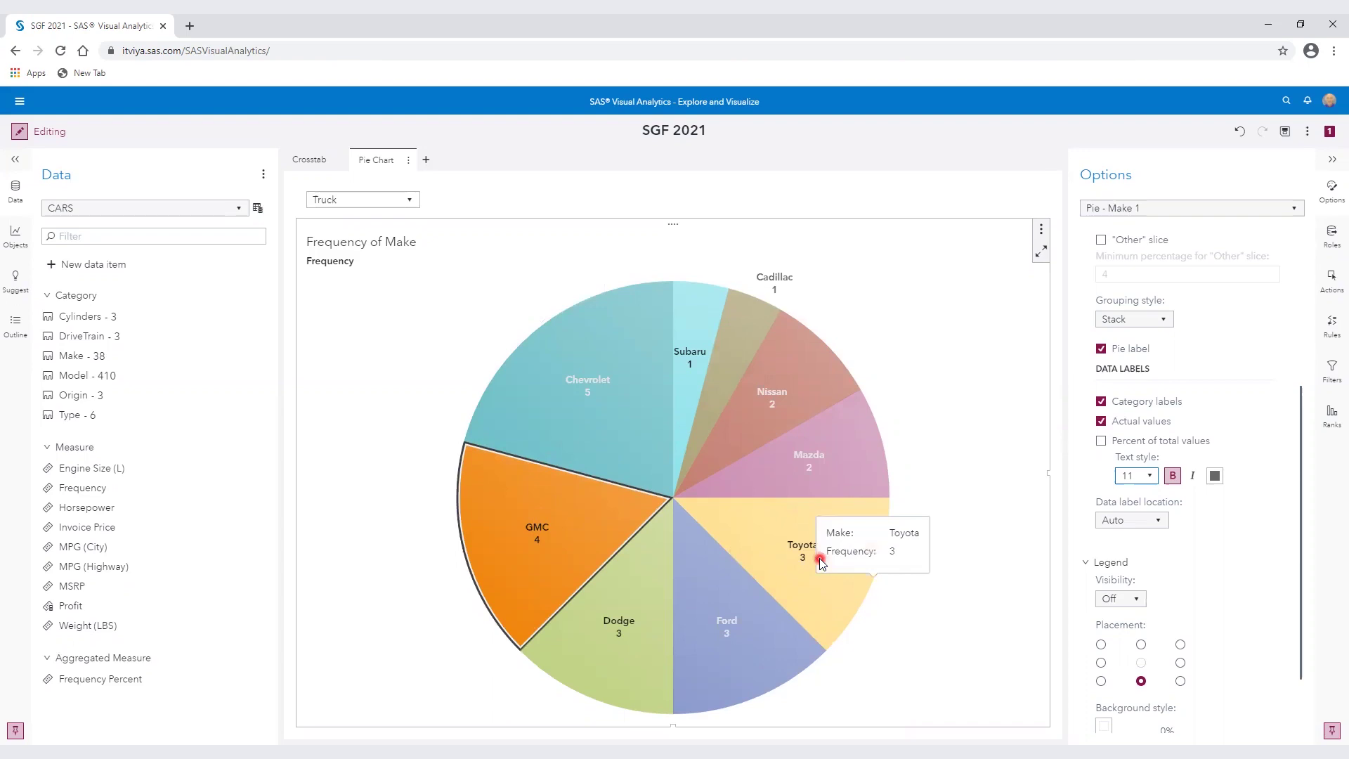
Step: Add percent of total values to the pie labels, try the Type prompt with SUV and with the filter cleared, and leave it on Sports
{"action": "left_click", "coordinate": [1101, 441]}
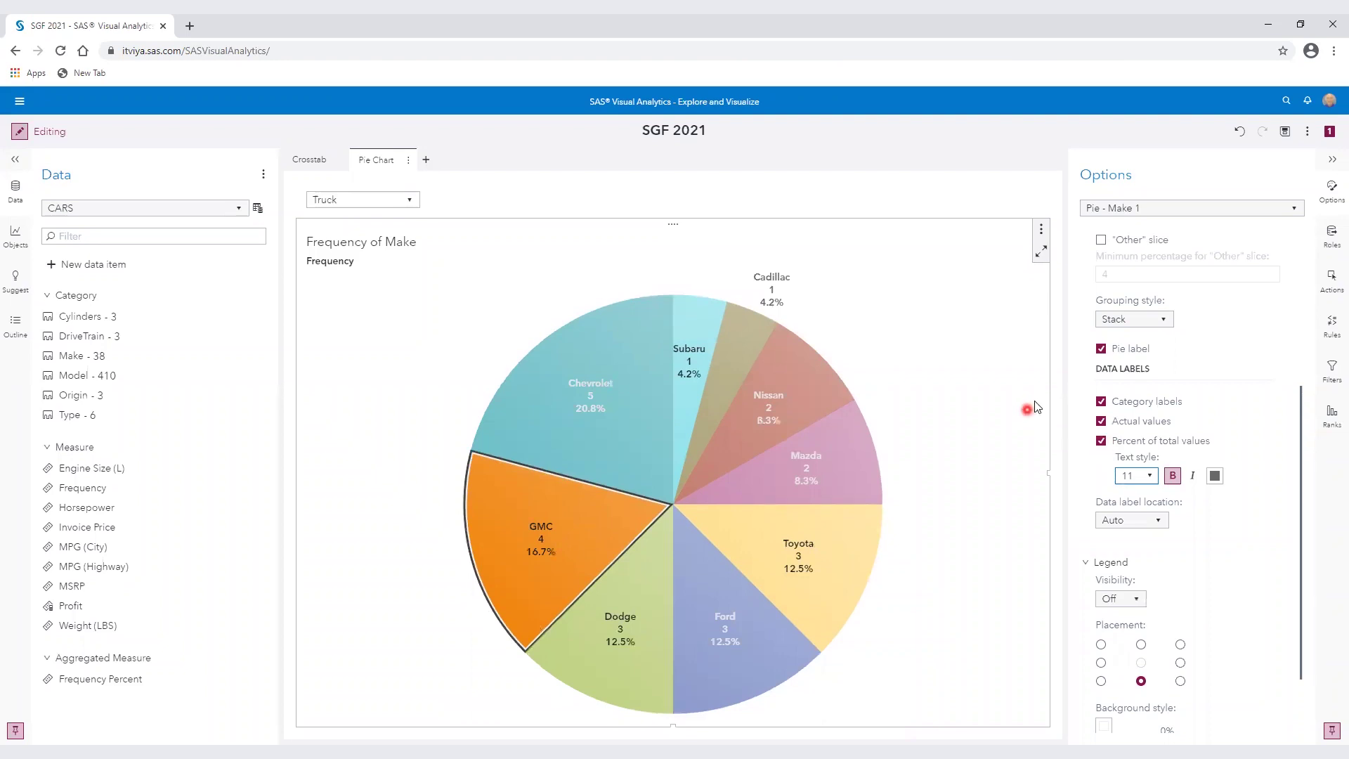
{"action": "left_click", "coordinate": [406, 202]}
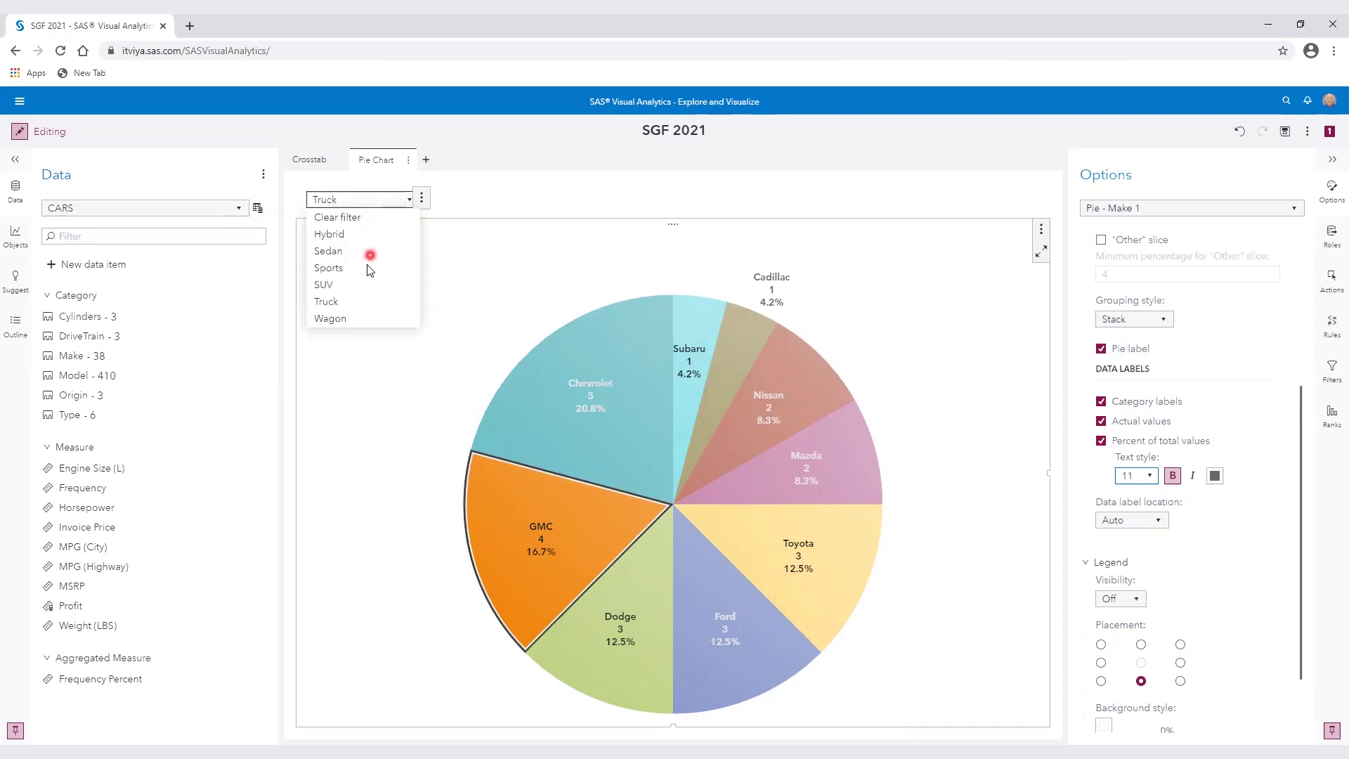
{"action": "left_click", "coordinate": [332, 286]}
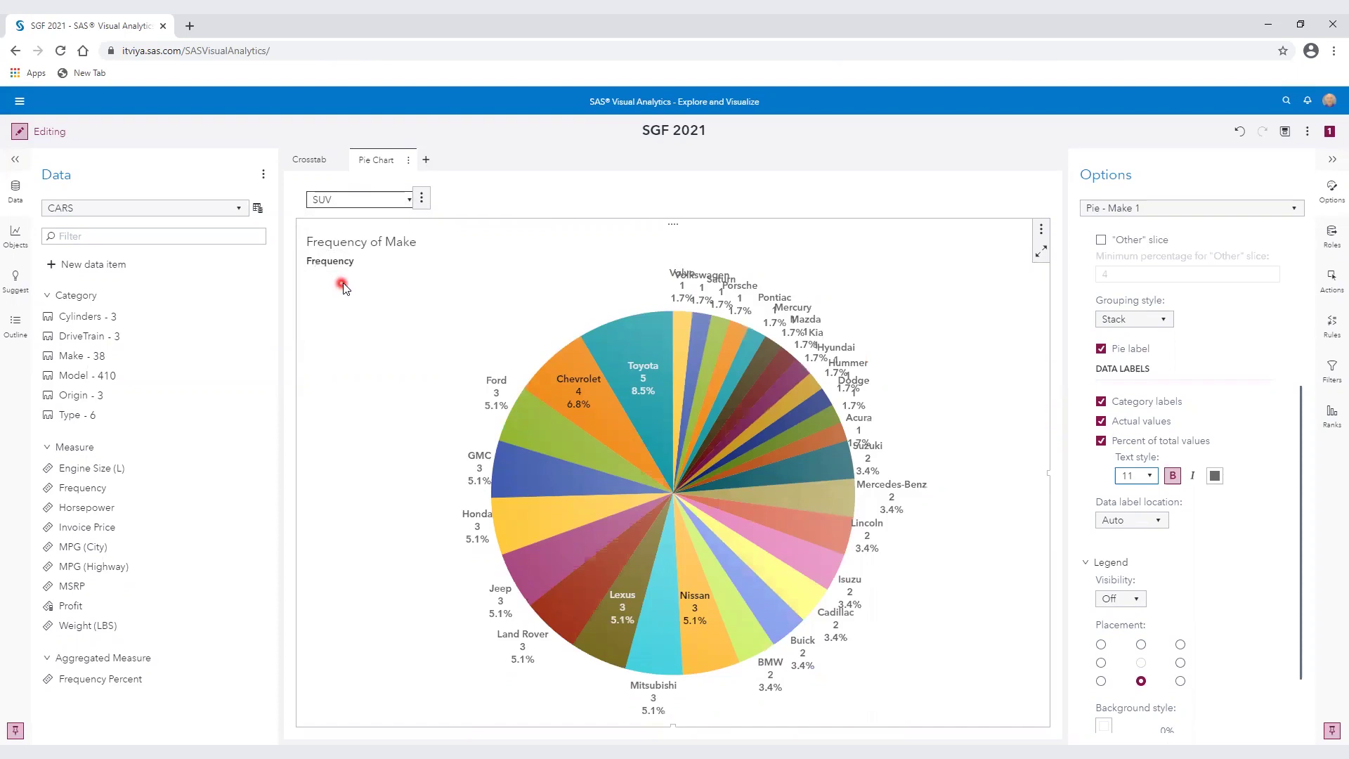
{"action": "left_click", "coordinate": [402, 202]}
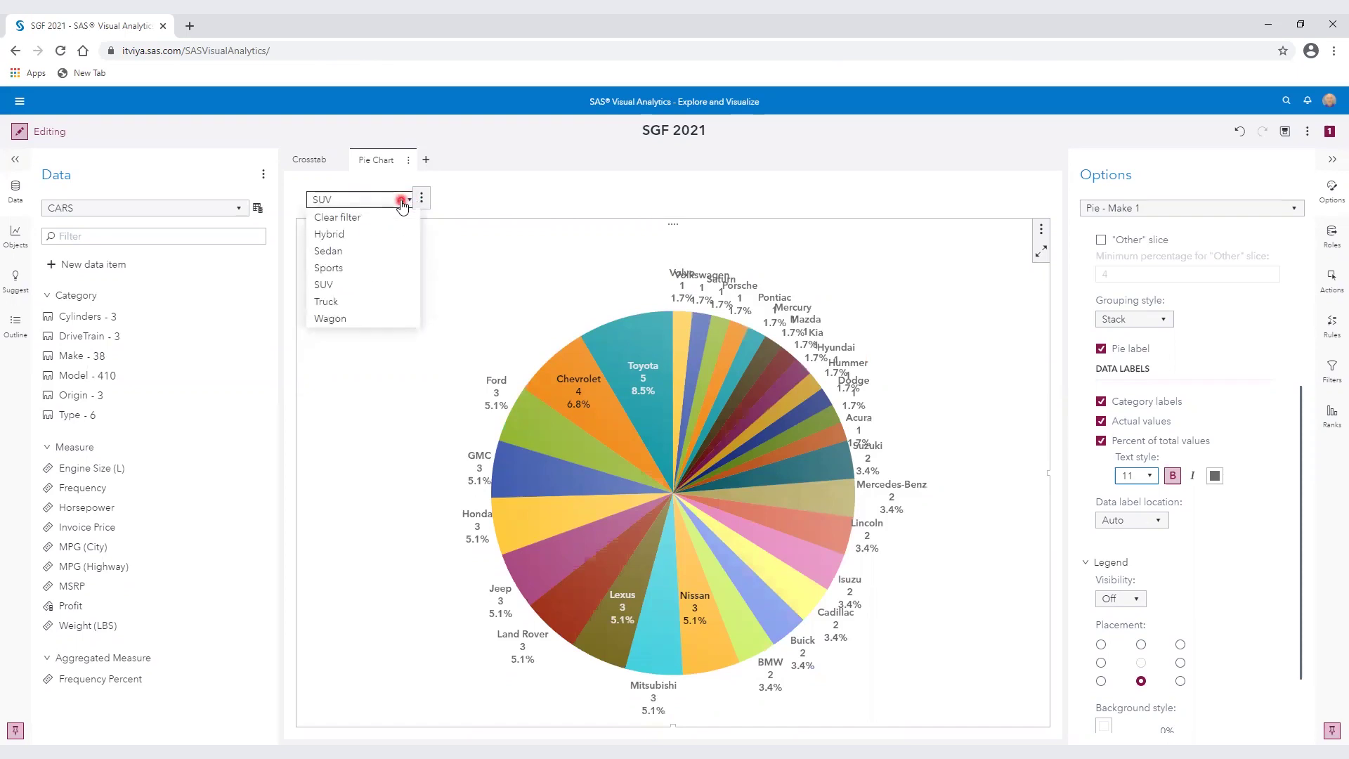
{"action": "left_click", "coordinate": [335, 218]}
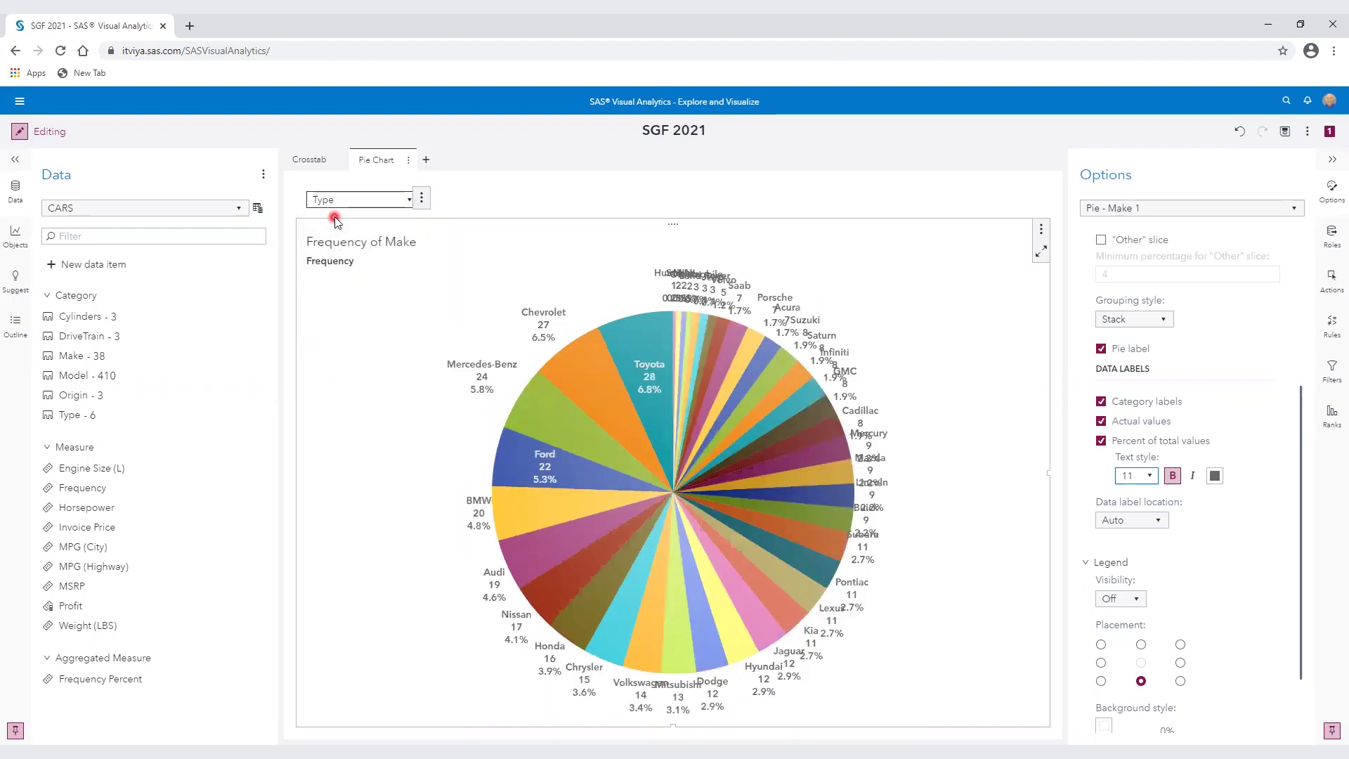
{"action": "left_click", "coordinate": [398, 203]}
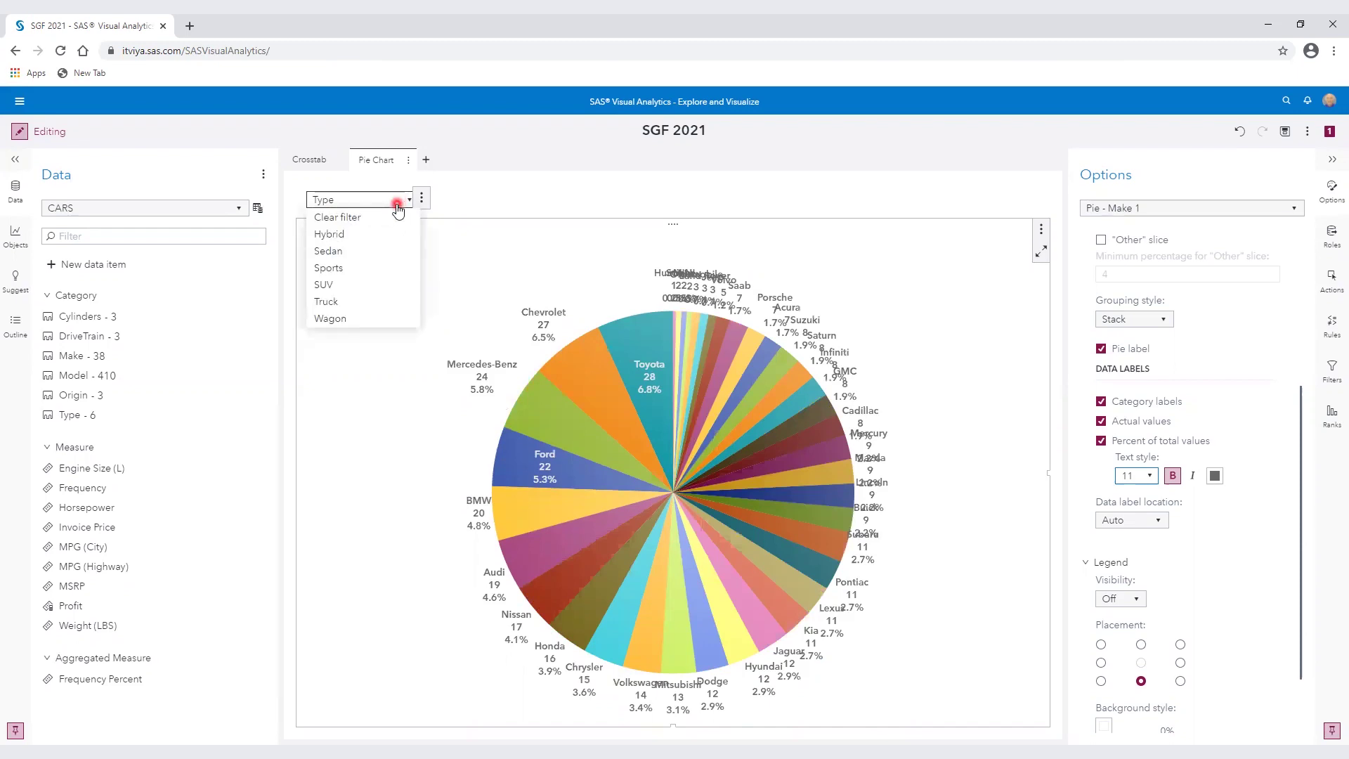
{"action": "left_click", "coordinate": [334, 269]}
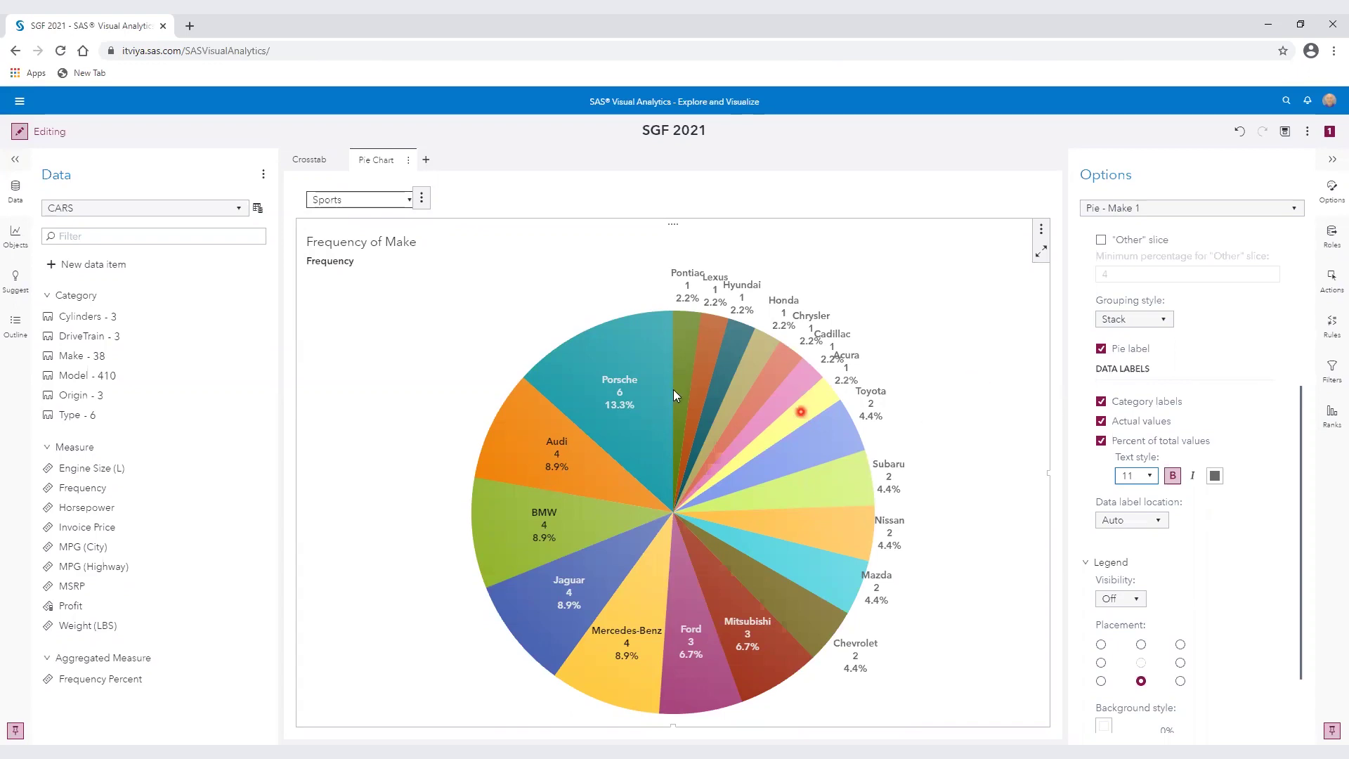
Step: Remove actual values and percent of total values from the pie chart's data labels, keeping only the category labels
{"action": "mouse_move", "coordinate": [638, 389]}
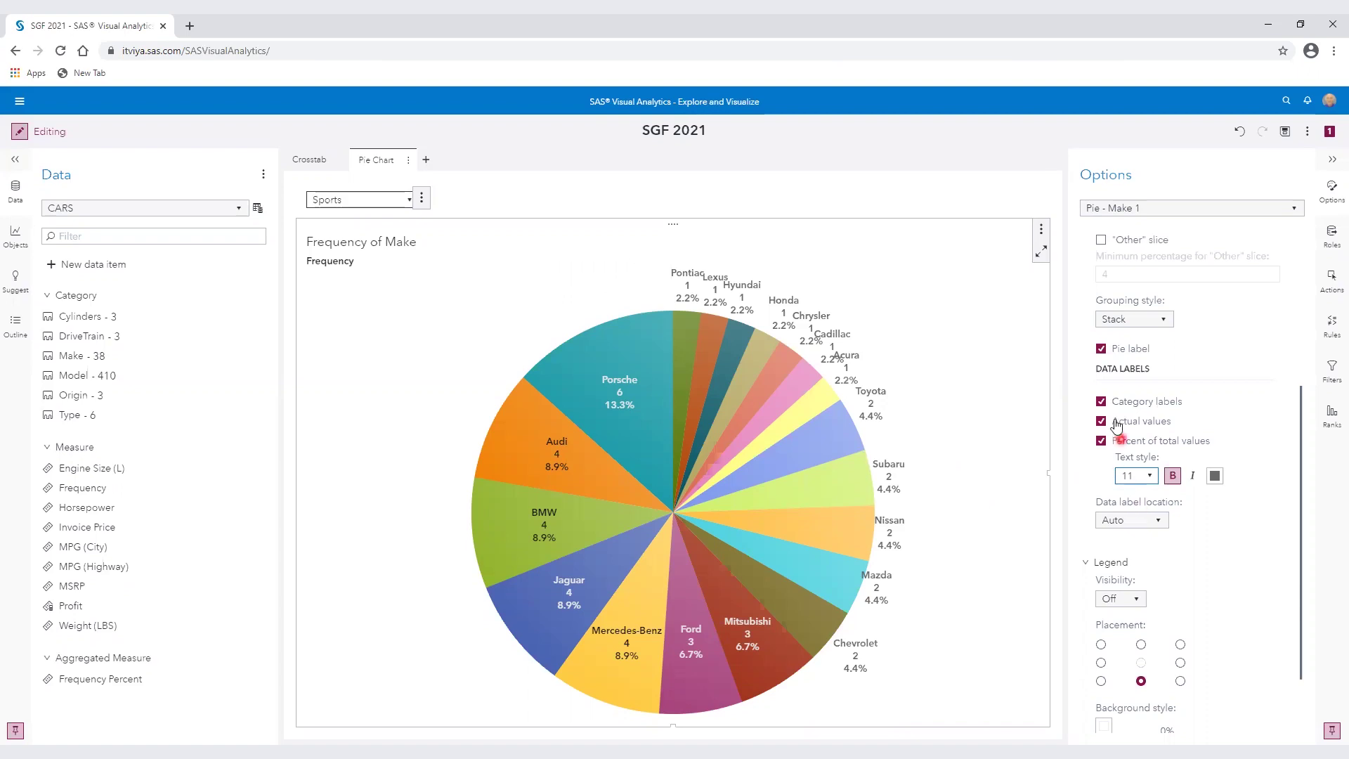
{"action": "left_click", "coordinate": [1101, 402]}
{"action": "left_click", "coordinate": [1101, 421]}
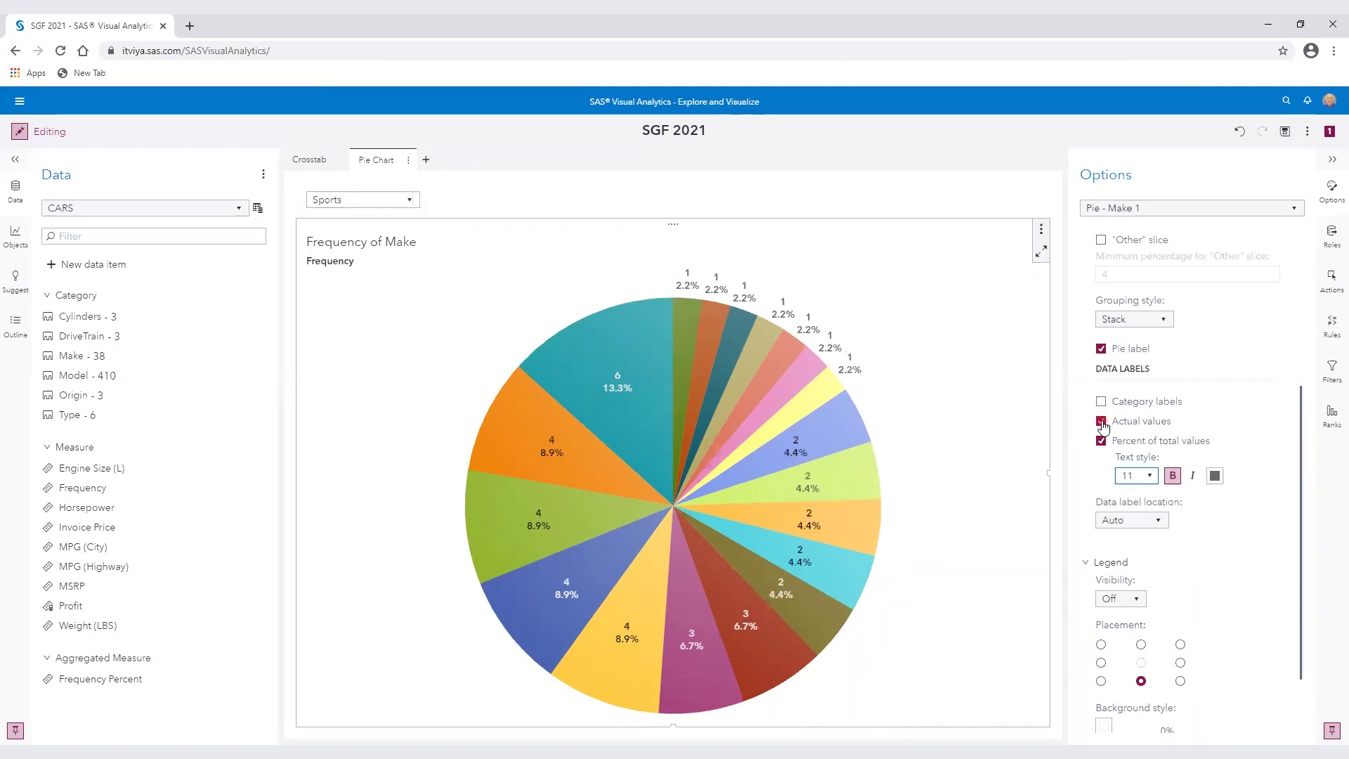
{"action": "left_click", "coordinate": [1124, 440]}
{"action": "left_click", "coordinate": [1102, 440]}
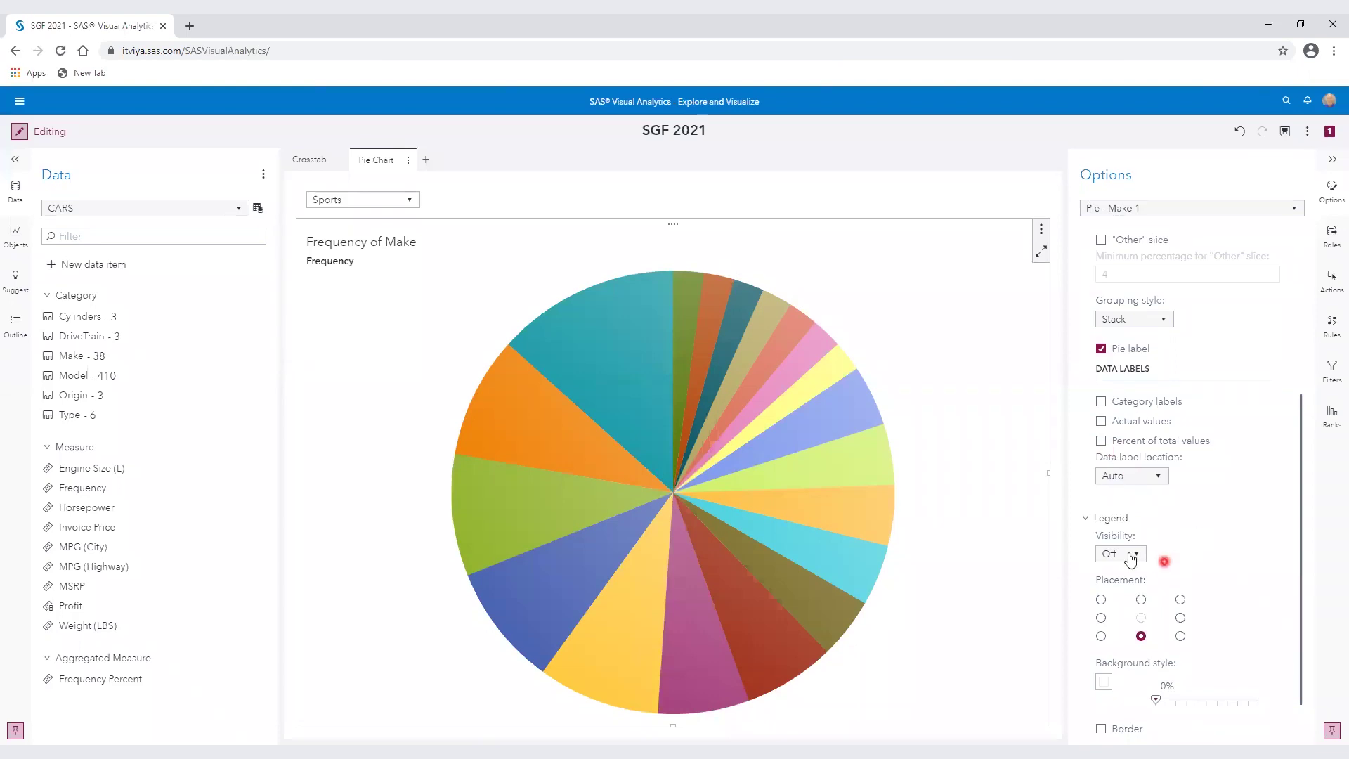
{"action": "left_click", "coordinate": [1139, 554]}
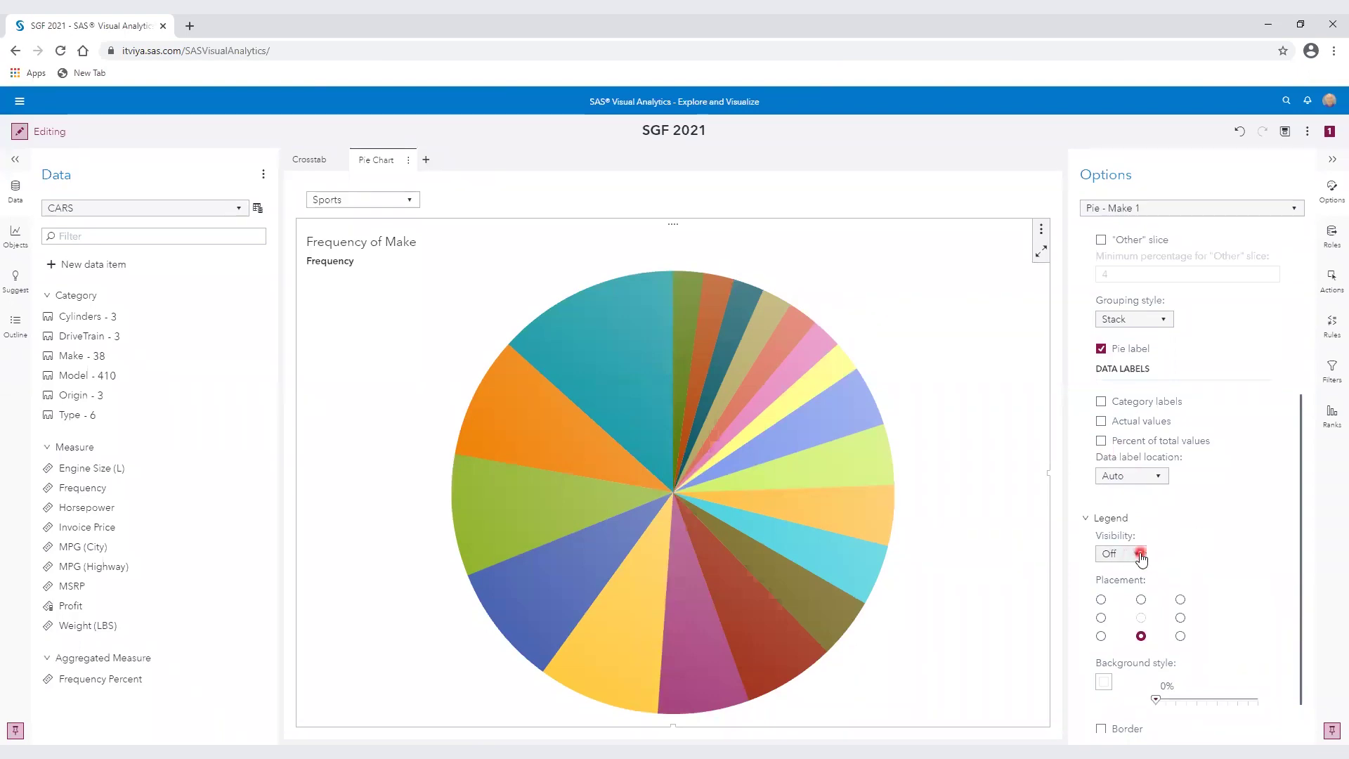
{"action": "left_click", "coordinate": [1101, 401]}
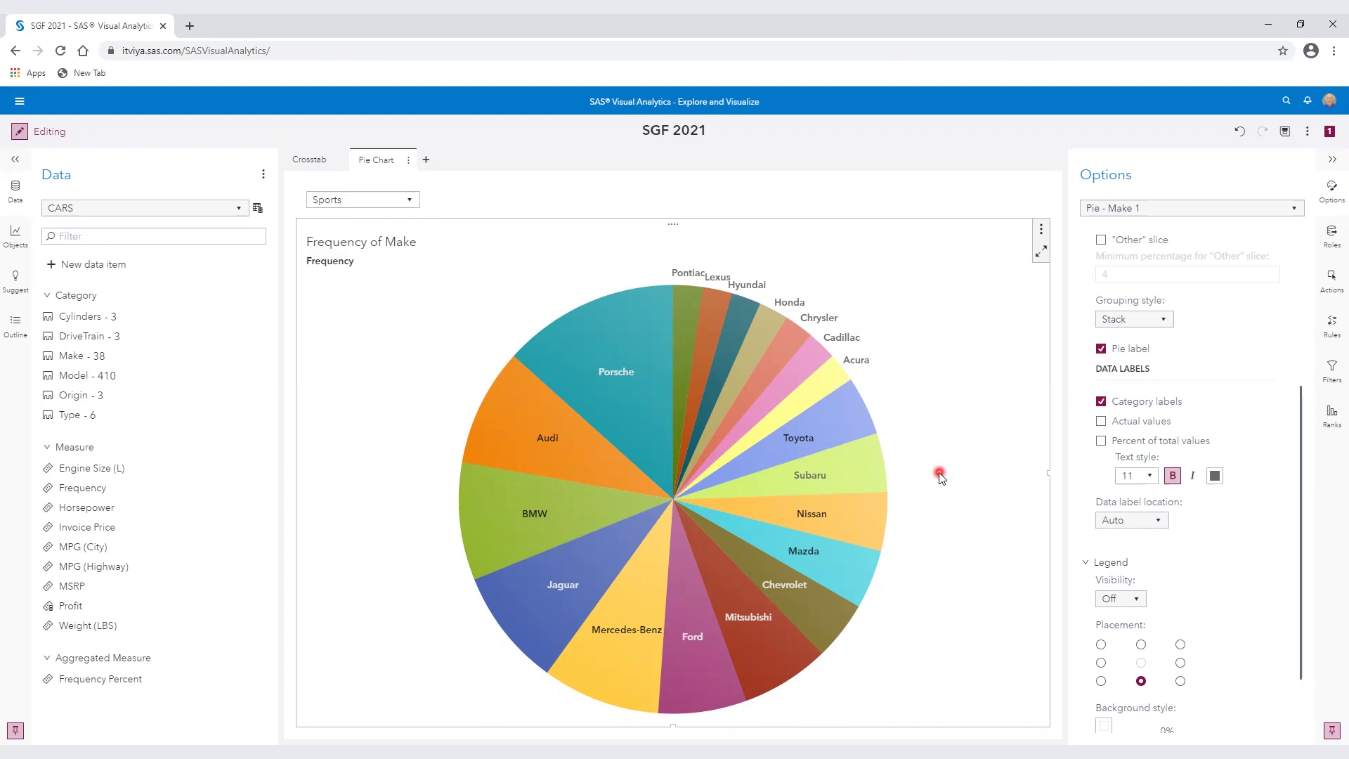
Step: Add a third page to the report and name it Word Cloud
{"action": "left_click", "coordinate": [429, 162]}
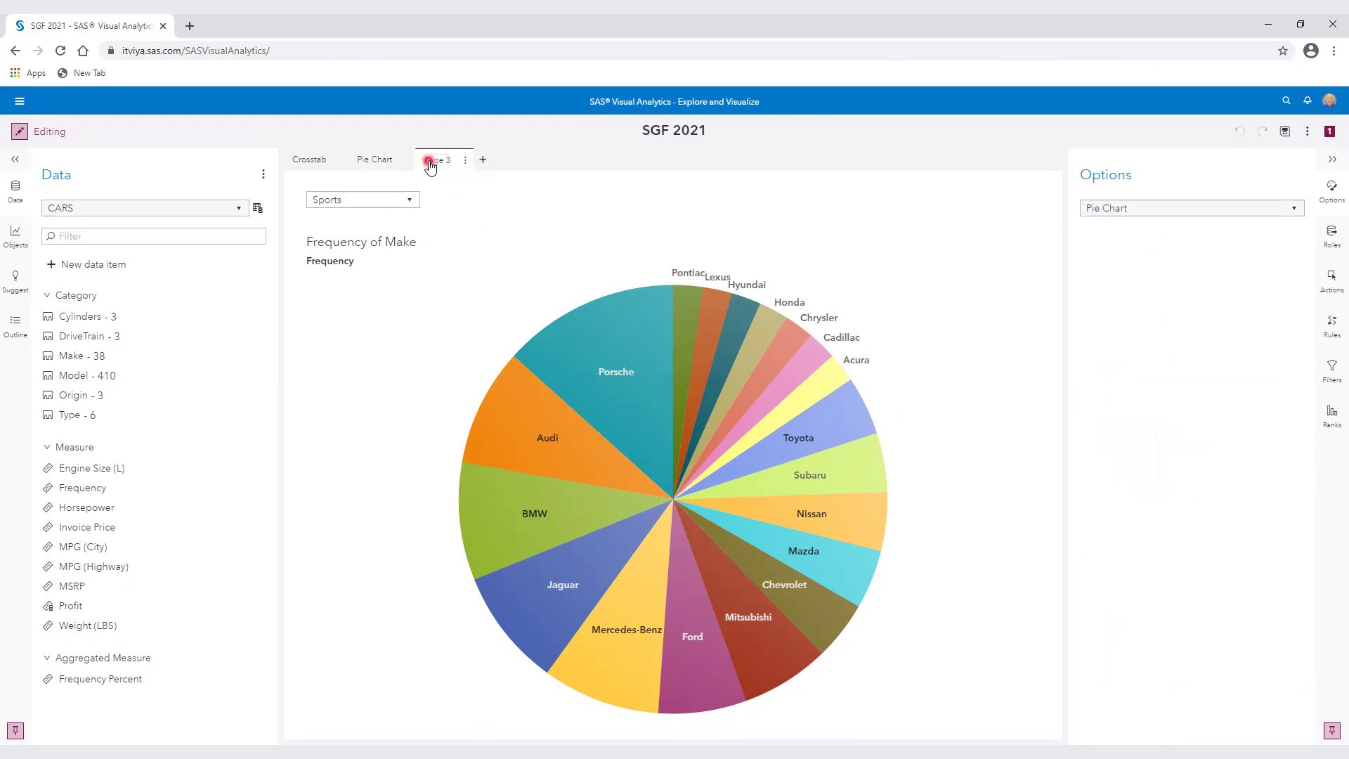
{"action": "left_click", "coordinate": [444, 162]}
{"action": "double_click", "coordinate": [444, 162]}
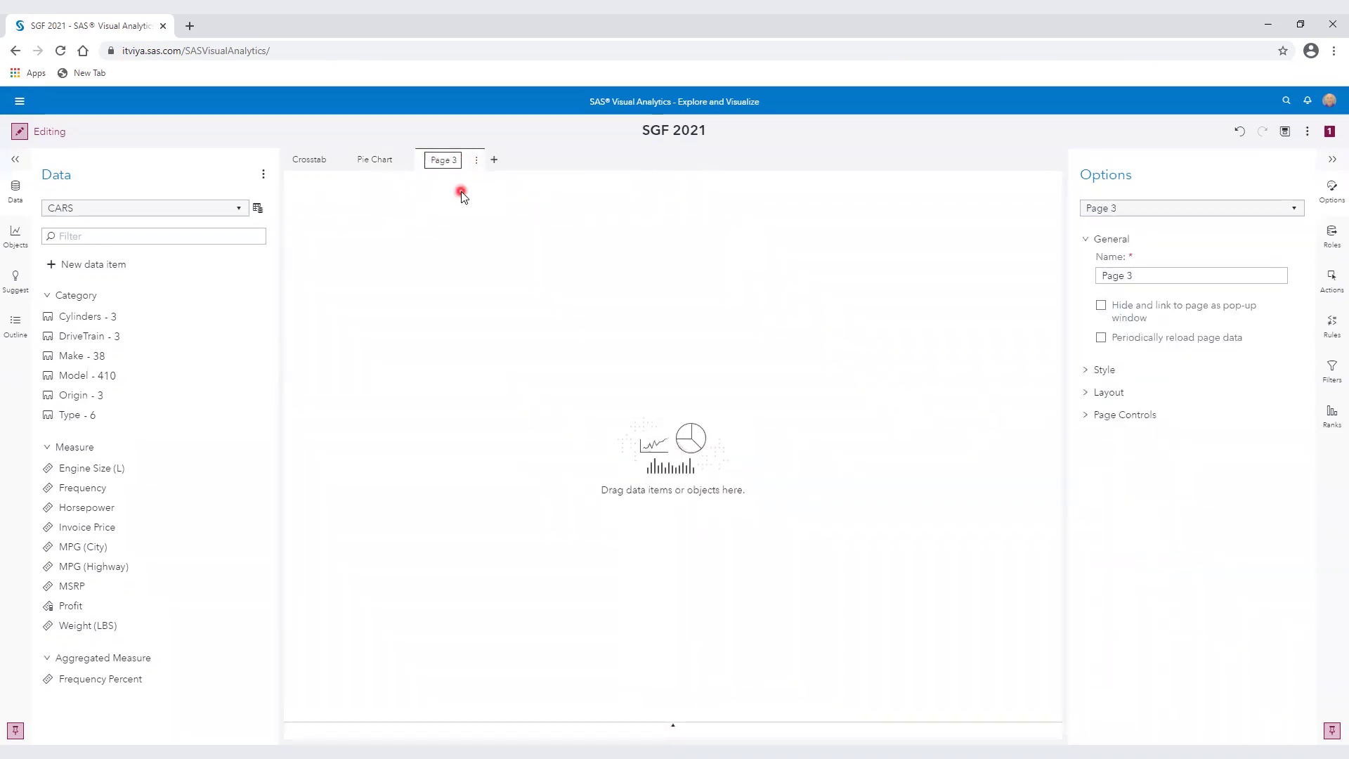
{"action": "type", "text": "Word C"}
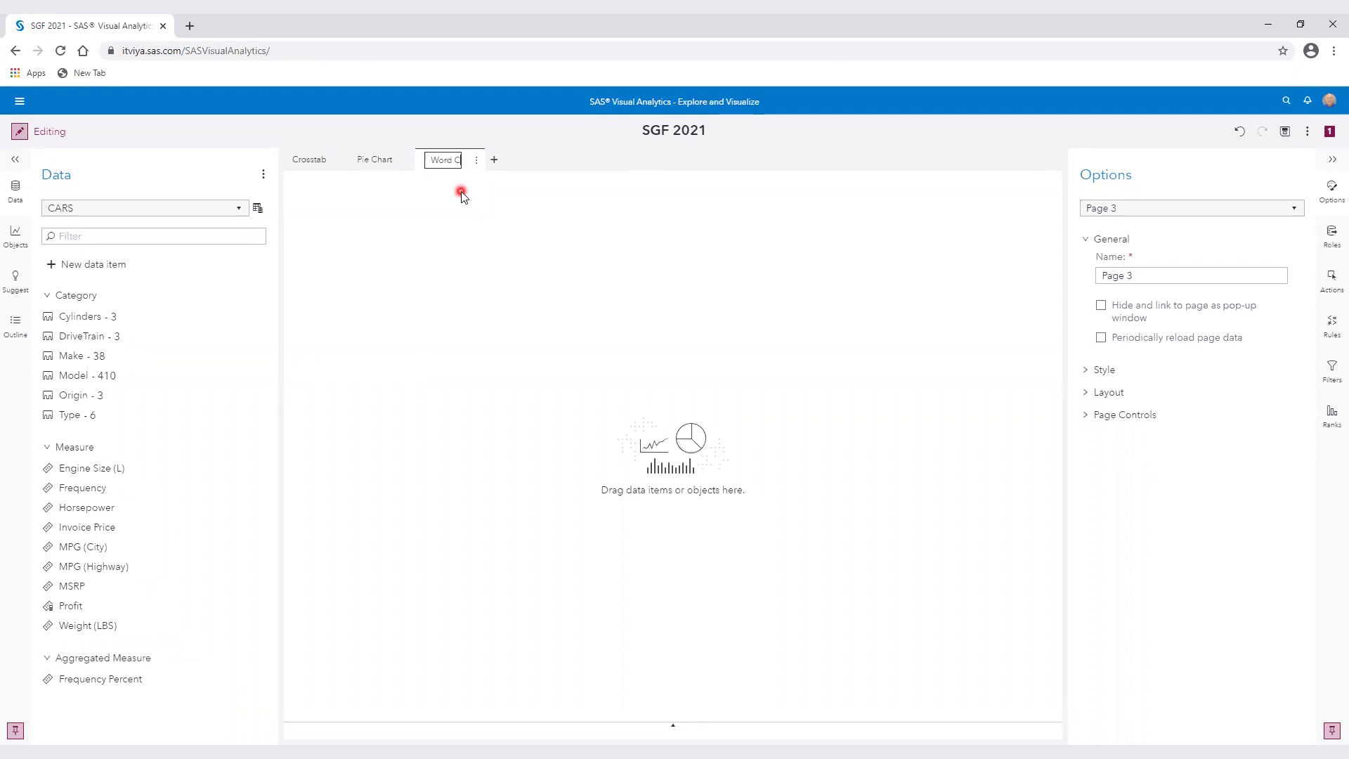
{"action": "type", "text": "loud"}
{"action": "key", "text": "Return"}
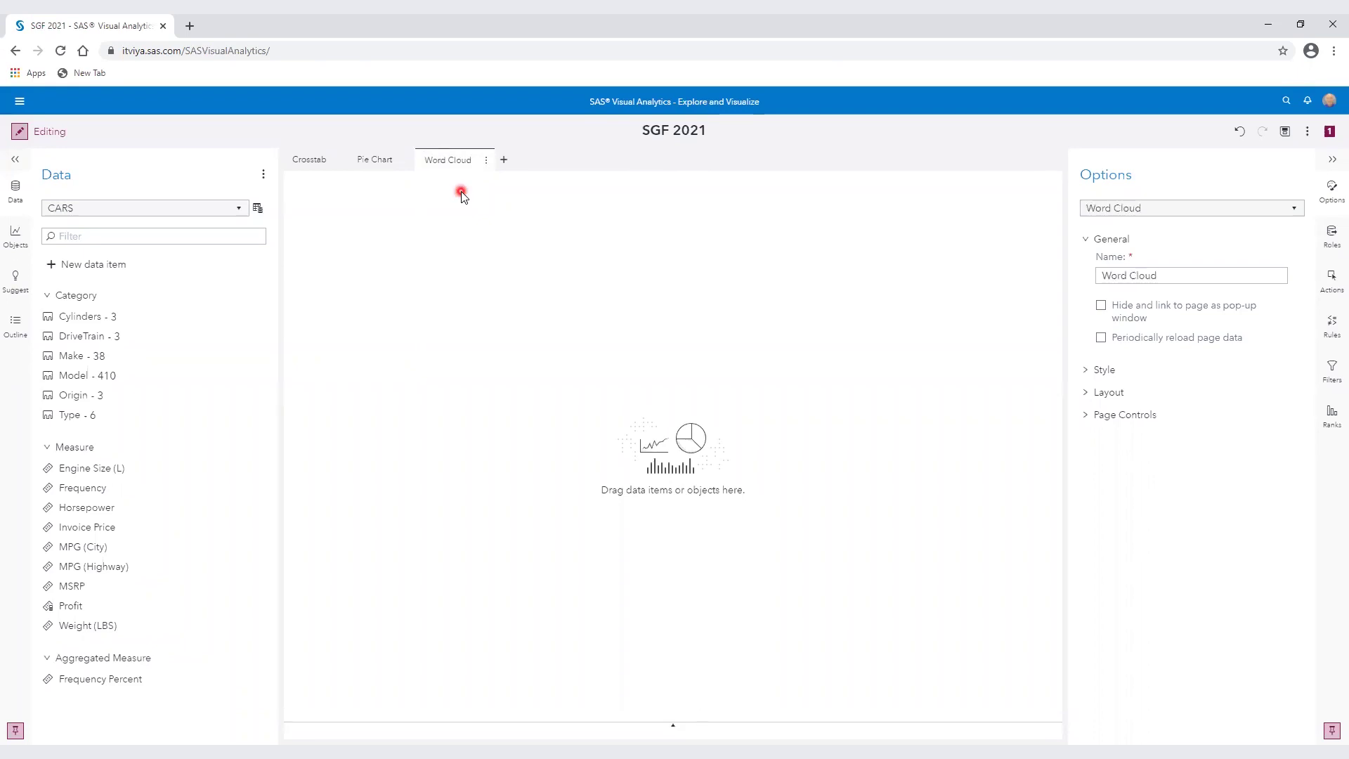
Step: Place a word cloud object on the empty page and assign Make to its Word role
{"action": "left_click", "coordinate": [14, 237]}
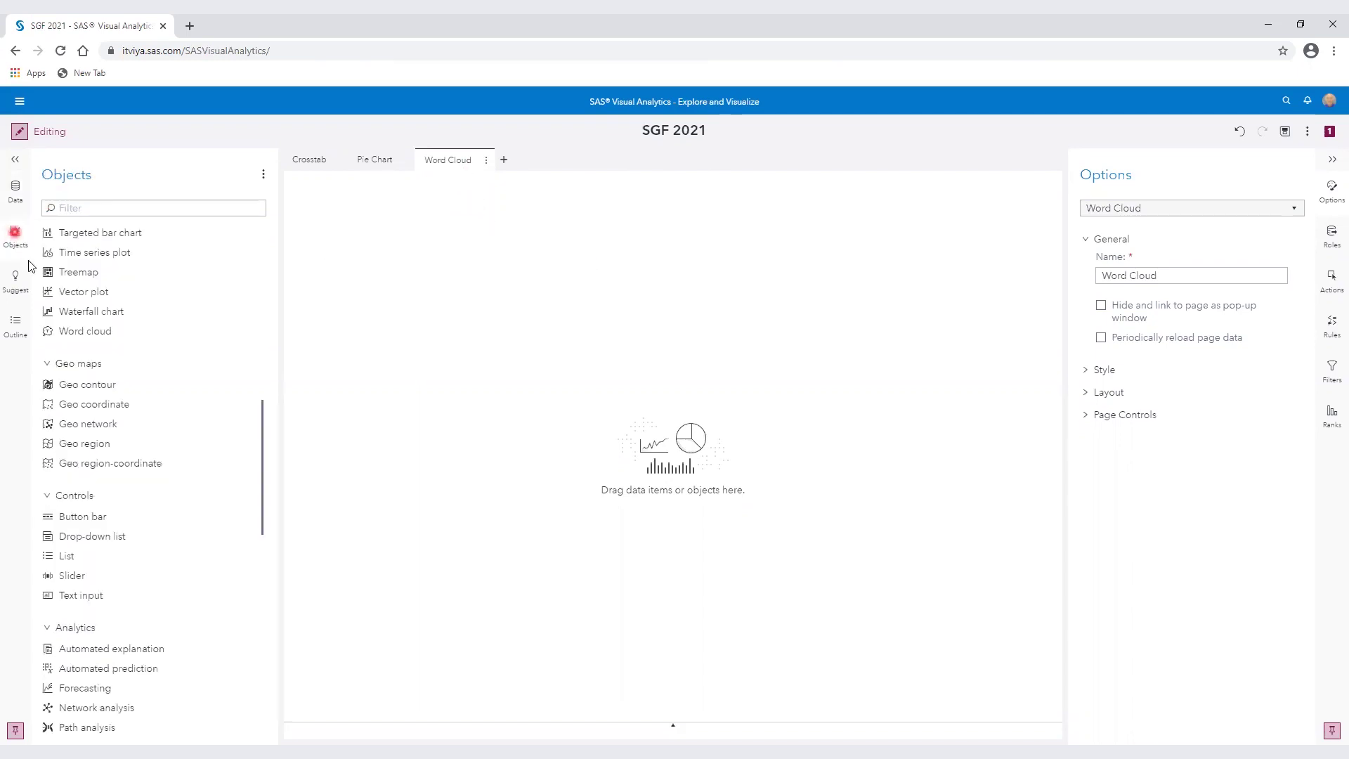
{"action": "left_click_drag", "start_coordinate": [91, 331], "coordinate": [544, 387]}
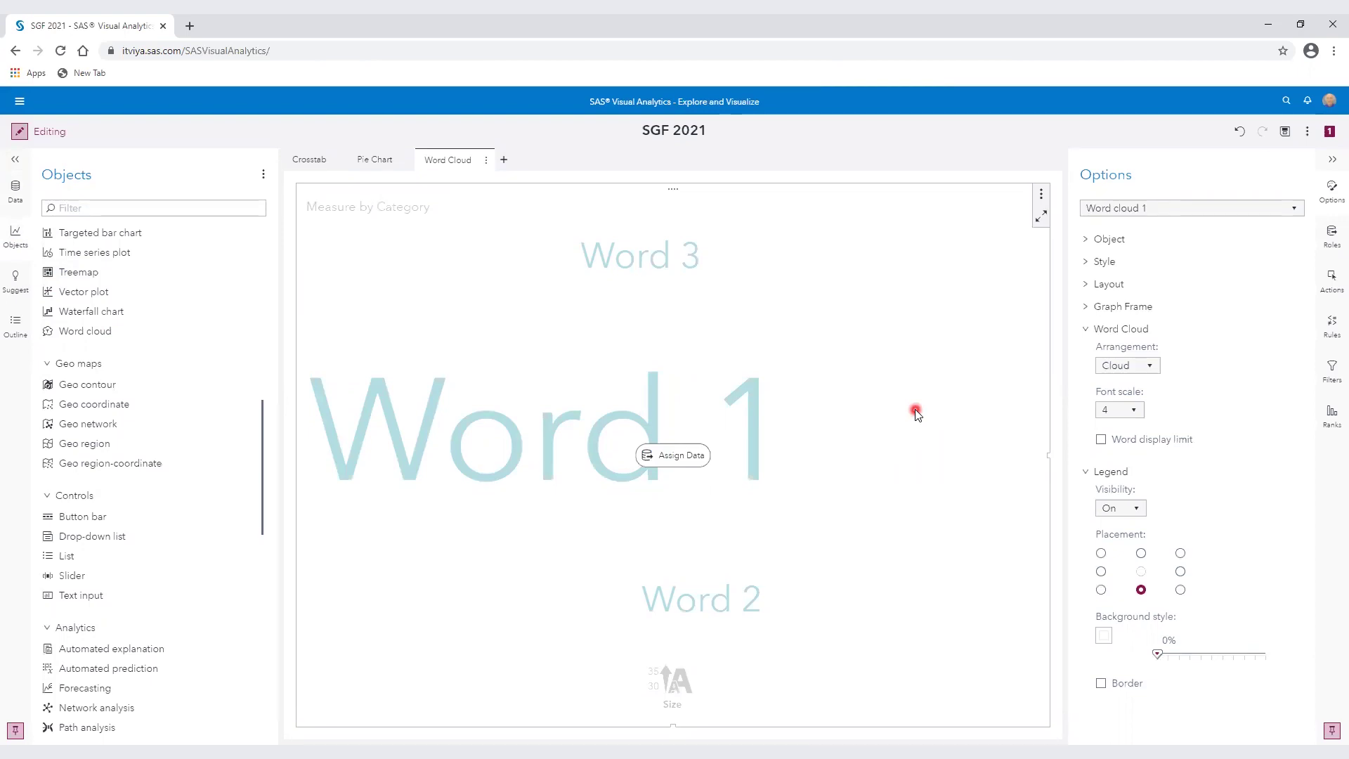
{"action": "left_click", "coordinate": [1333, 241]}
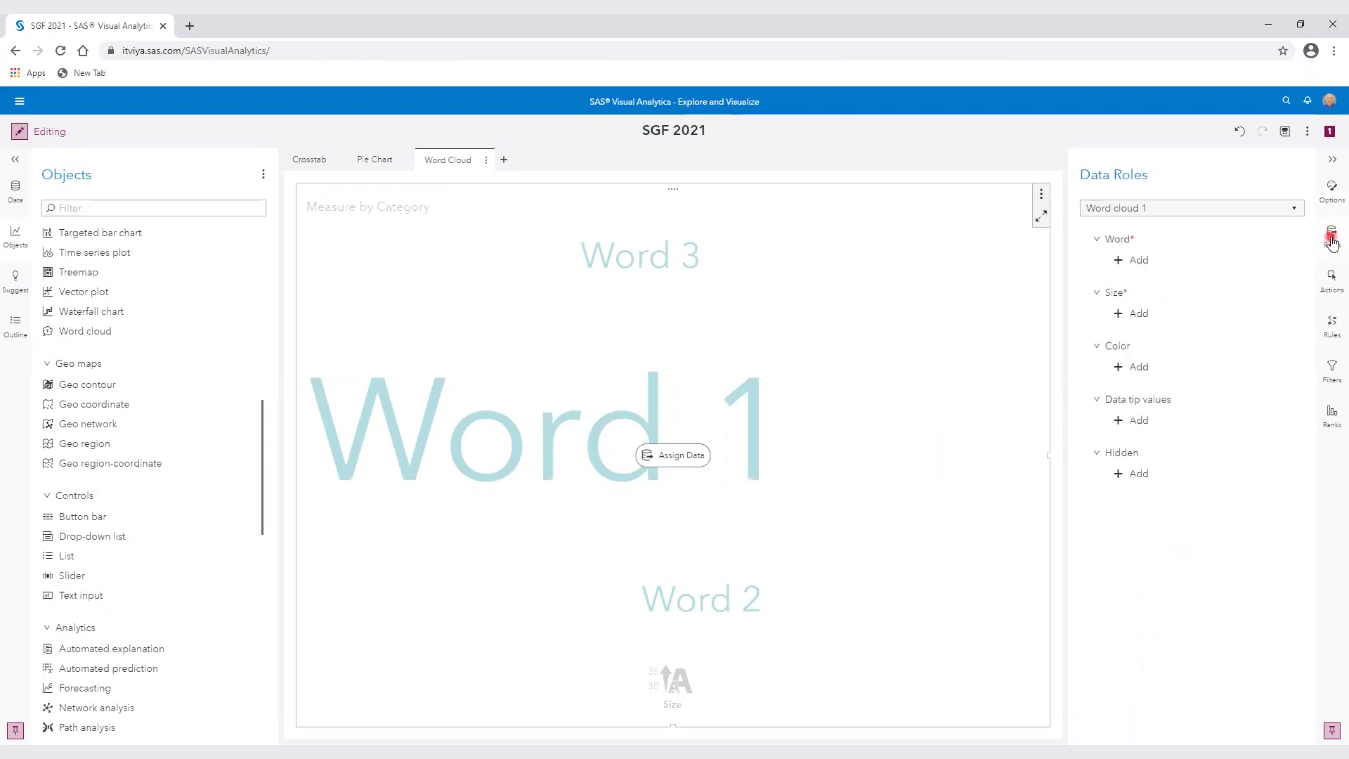
{"action": "left_click", "coordinate": [1145, 259]}
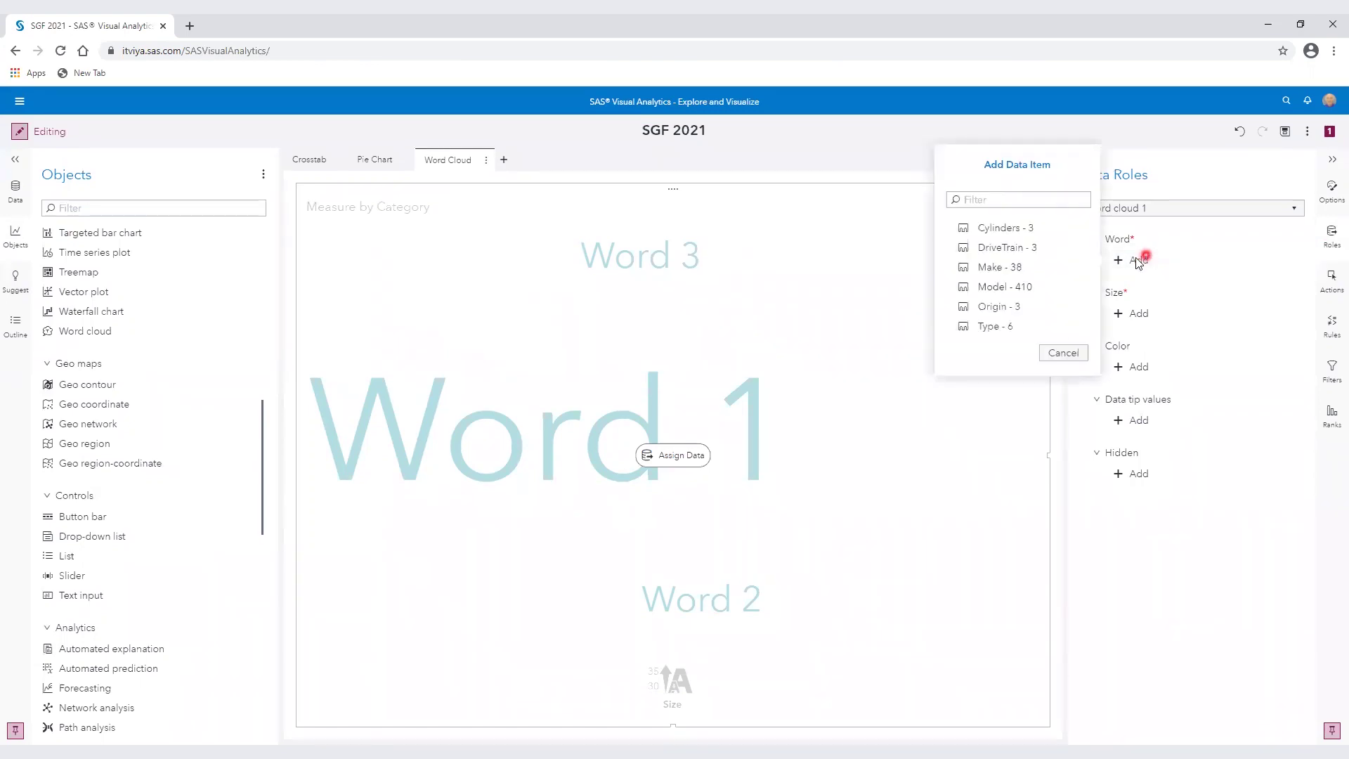
{"action": "left_click", "coordinate": [1034, 269]}
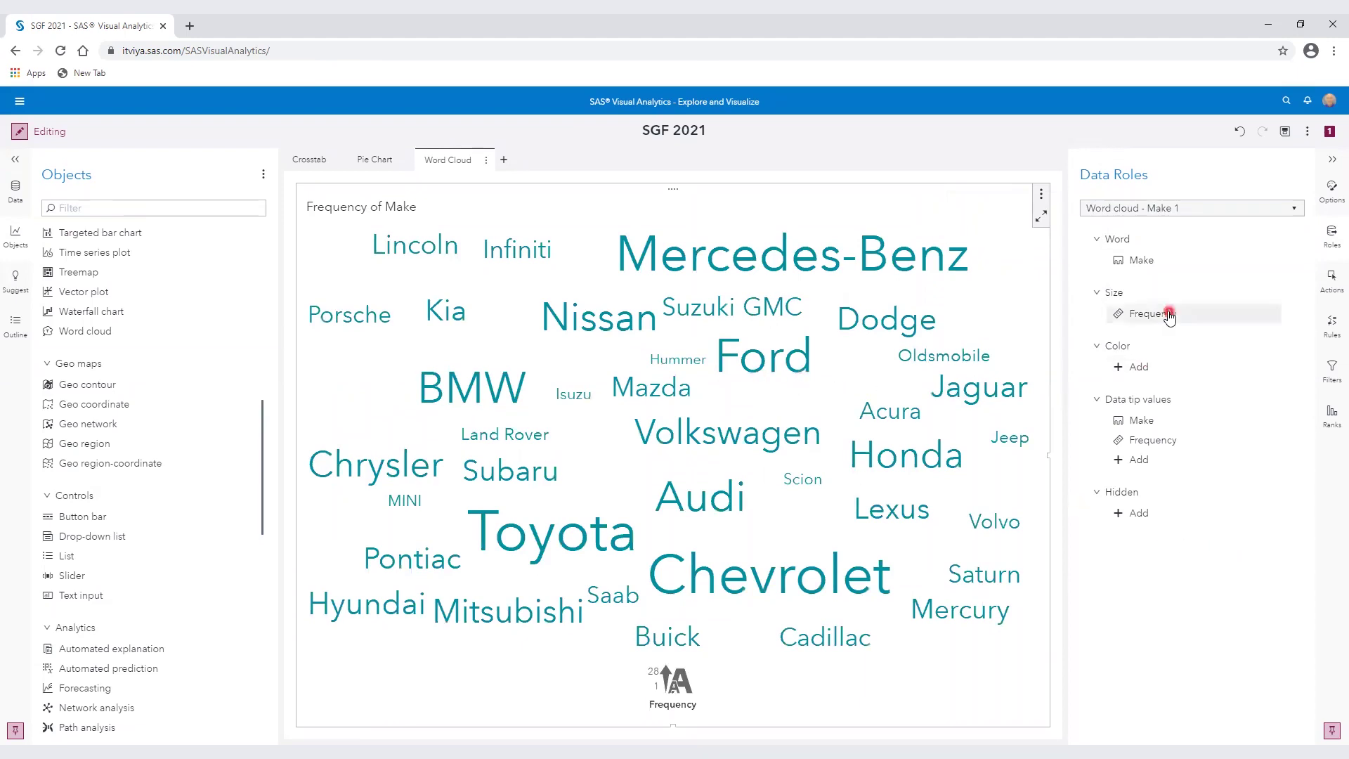
Step: Replace Frequency with MSRP in the word cloud's Size role
{"action": "mouse_move", "coordinate": [1168, 318]}
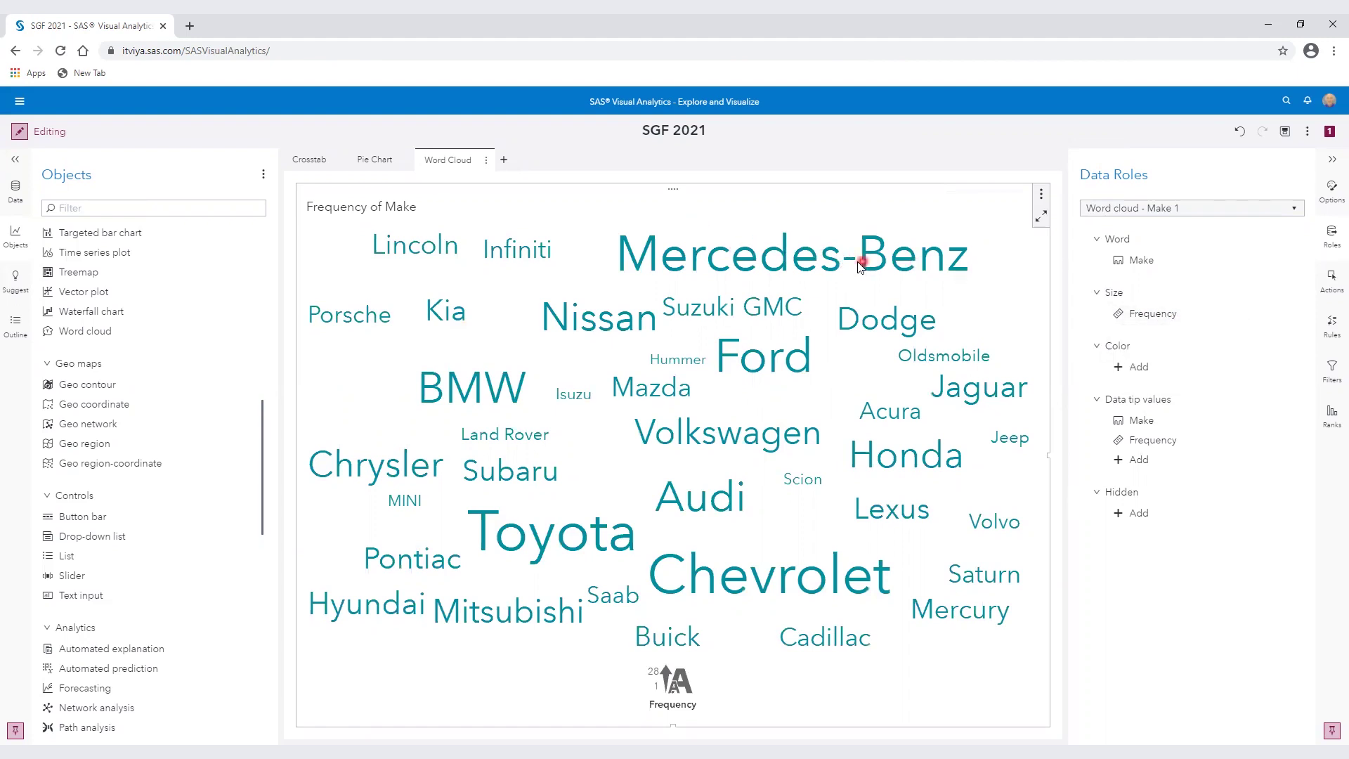
{"action": "mouse_move", "coordinate": [858, 264]}
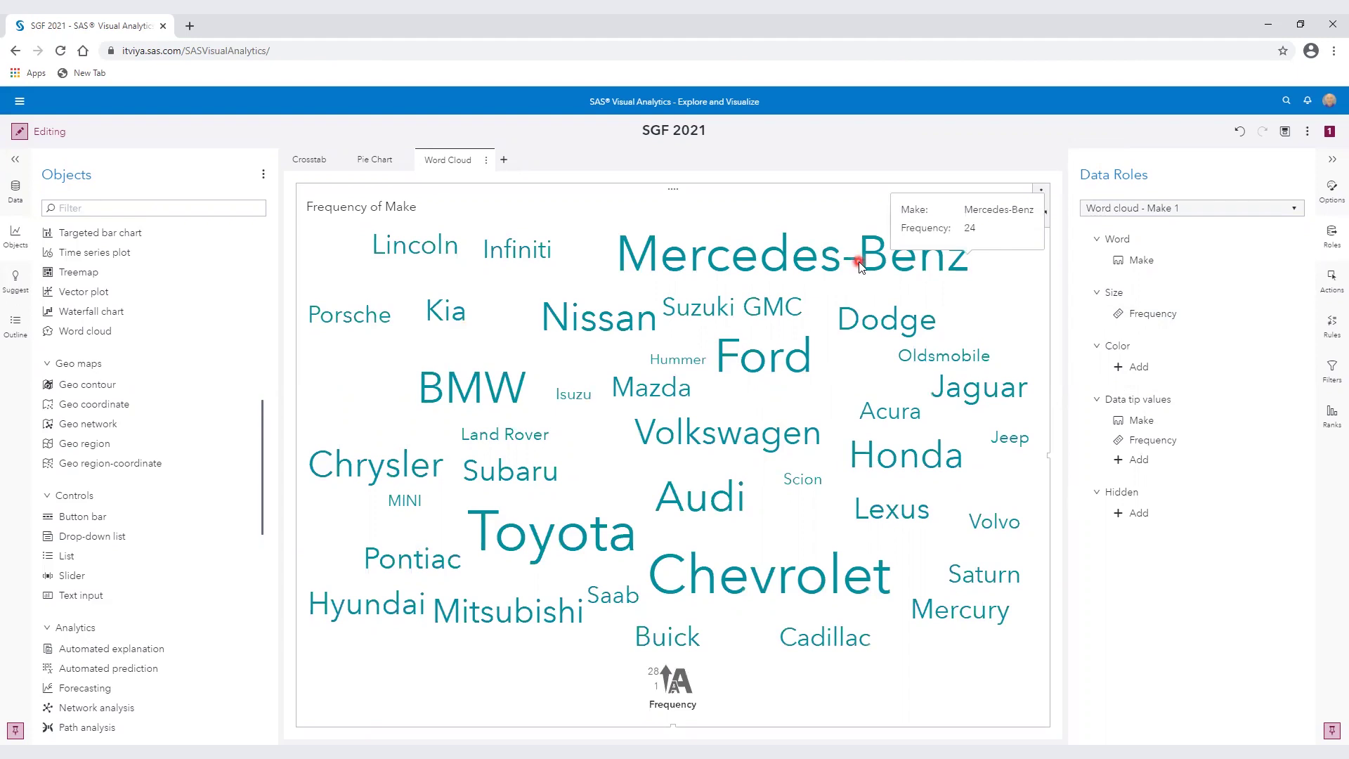
{"action": "mouse_move", "coordinate": [1029, 444]}
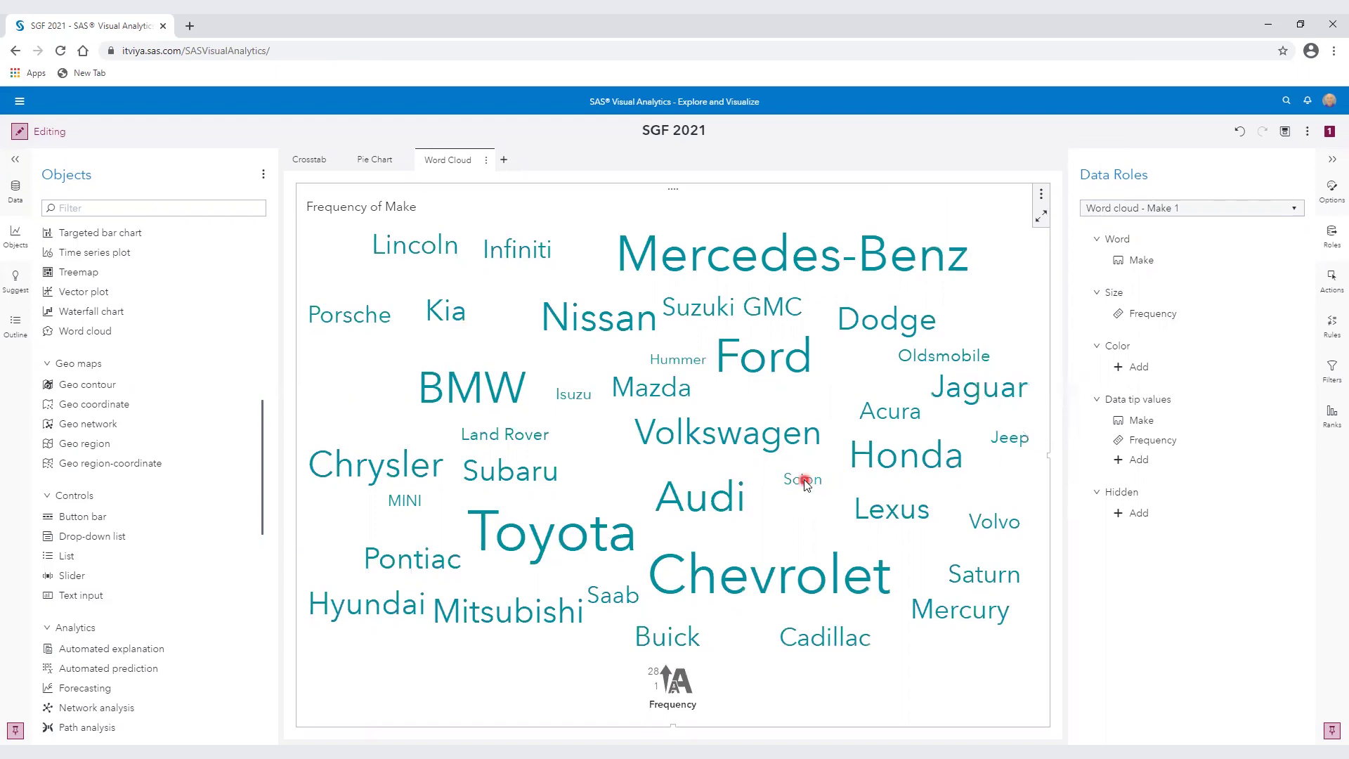
{"action": "mouse_move", "coordinate": [804, 483]}
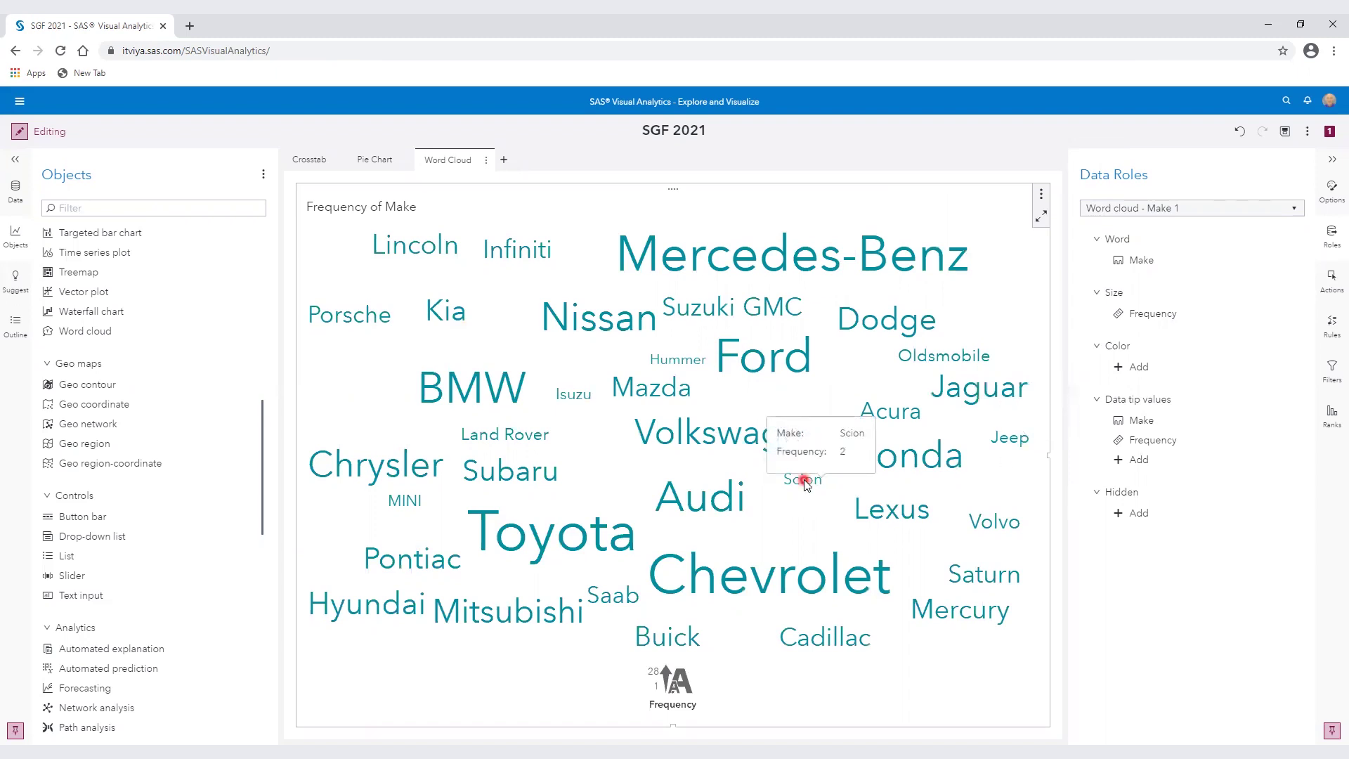
{"action": "left_click", "coordinate": [1149, 319]}
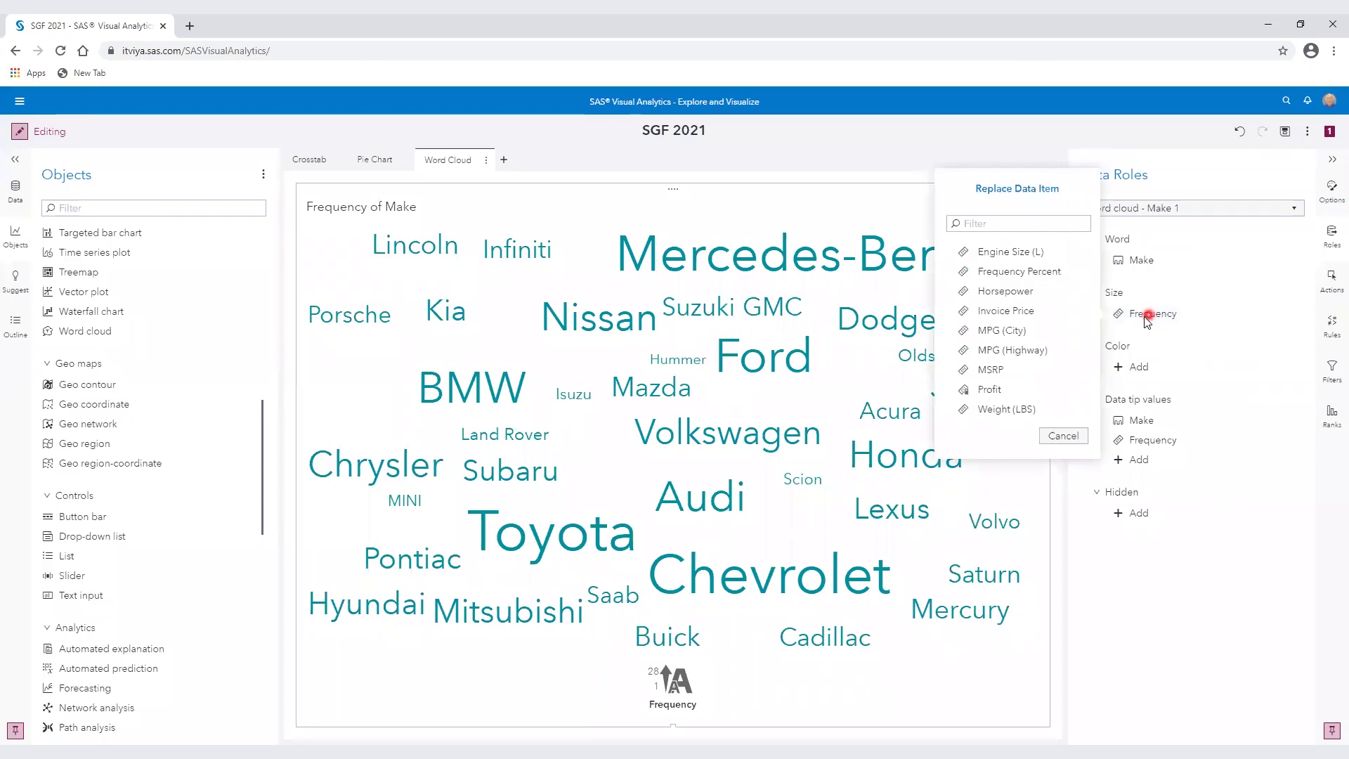
{"action": "left_click", "coordinate": [987, 370]}
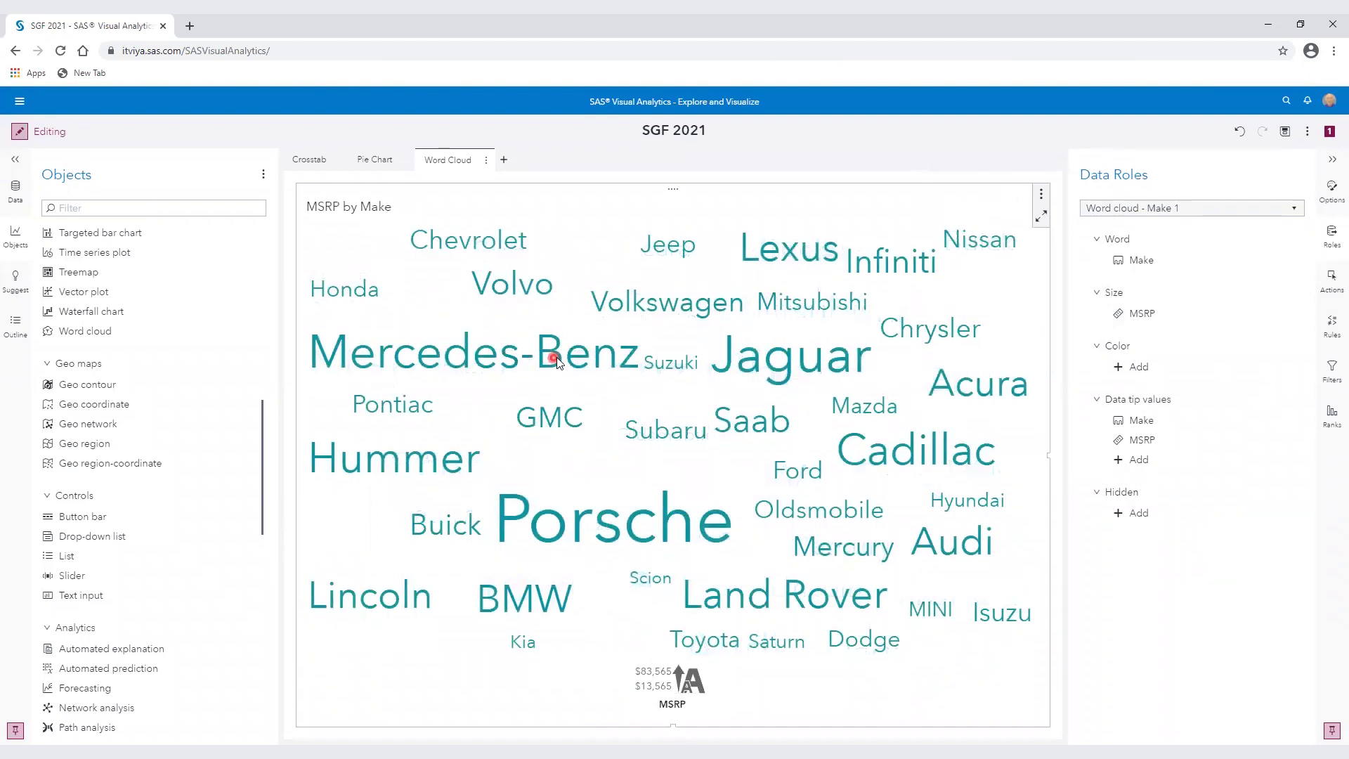
{"action": "mouse_move", "coordinate": [569, 367]}
{"action": "mouse_move", "coordinate": [632, 557]}
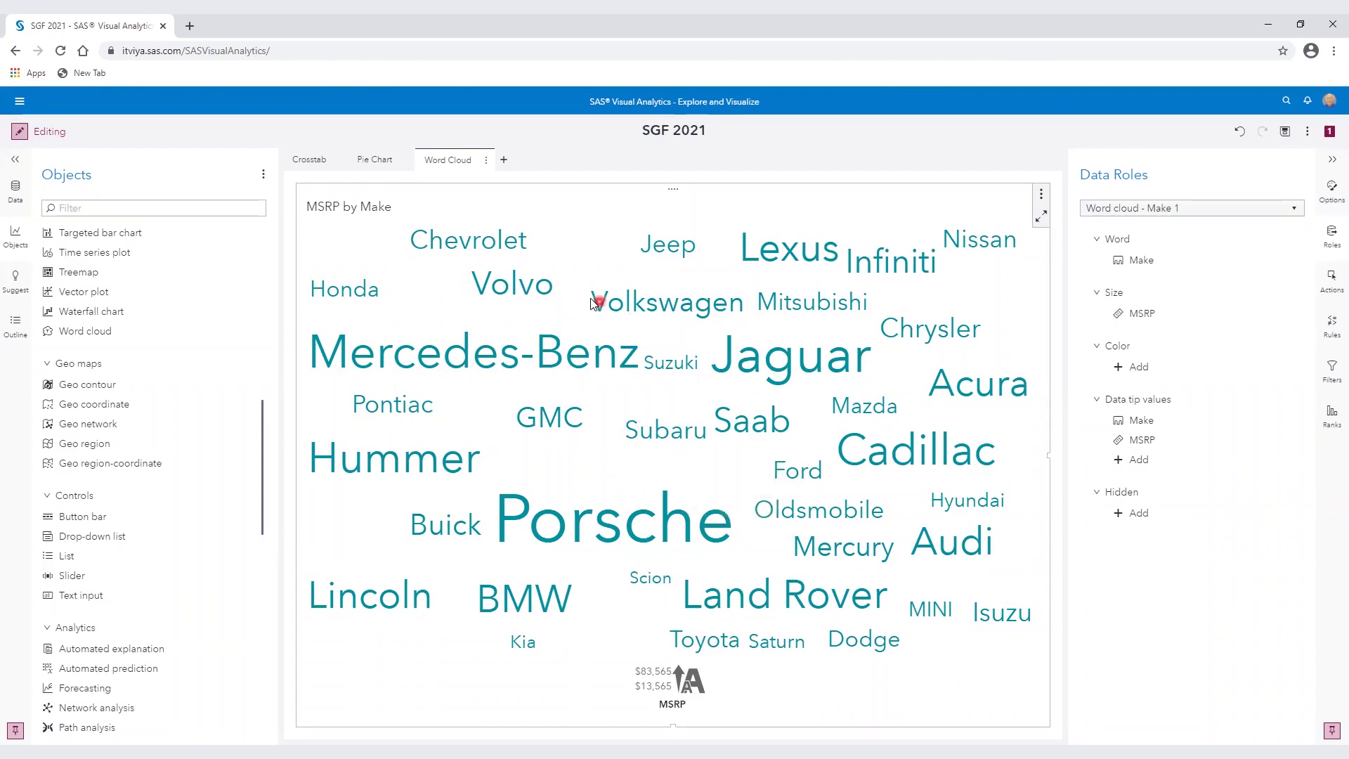
Step: Expand the Word Cloud page's controls area and add MSRP as a page prompt above the word cloud
{"action": "left_click", "coordinate": [487, 162]}
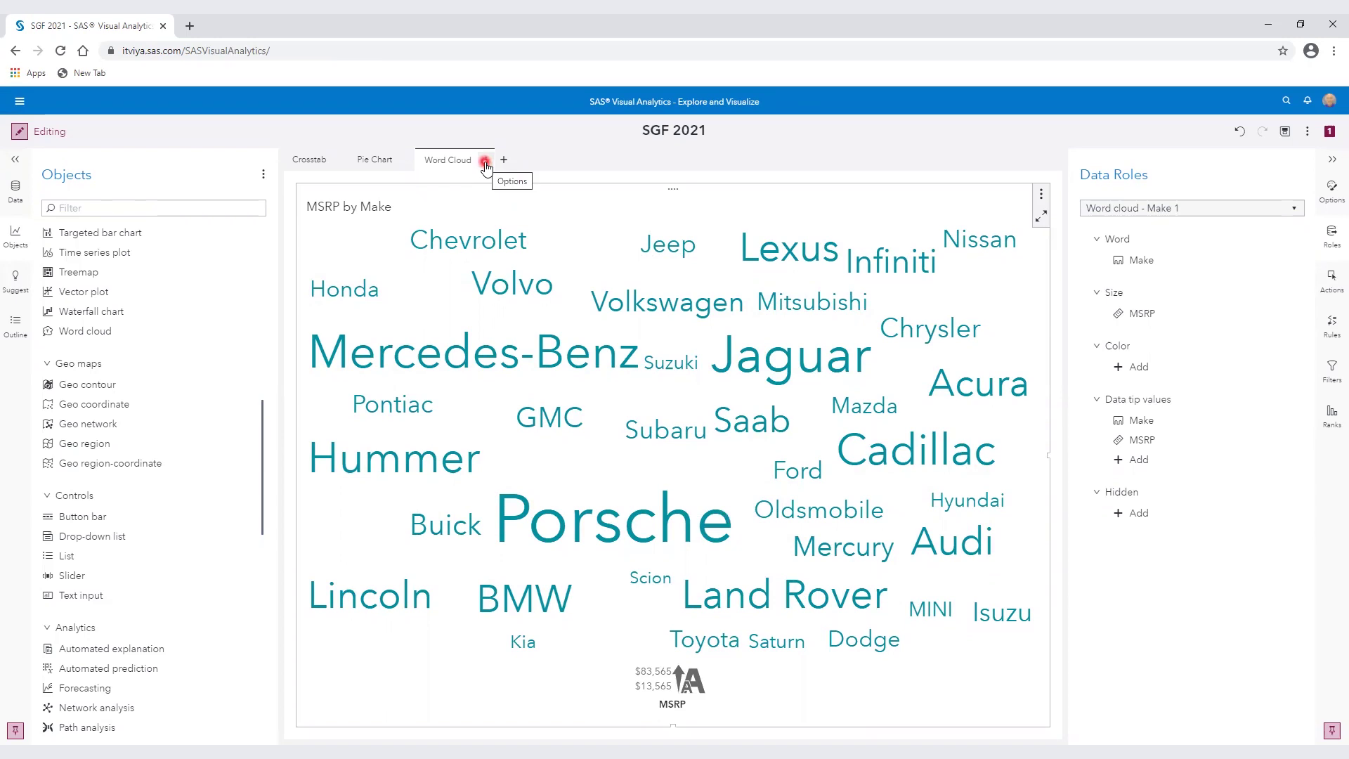
{"action": "left_click", "coordinate": [485, 162]}
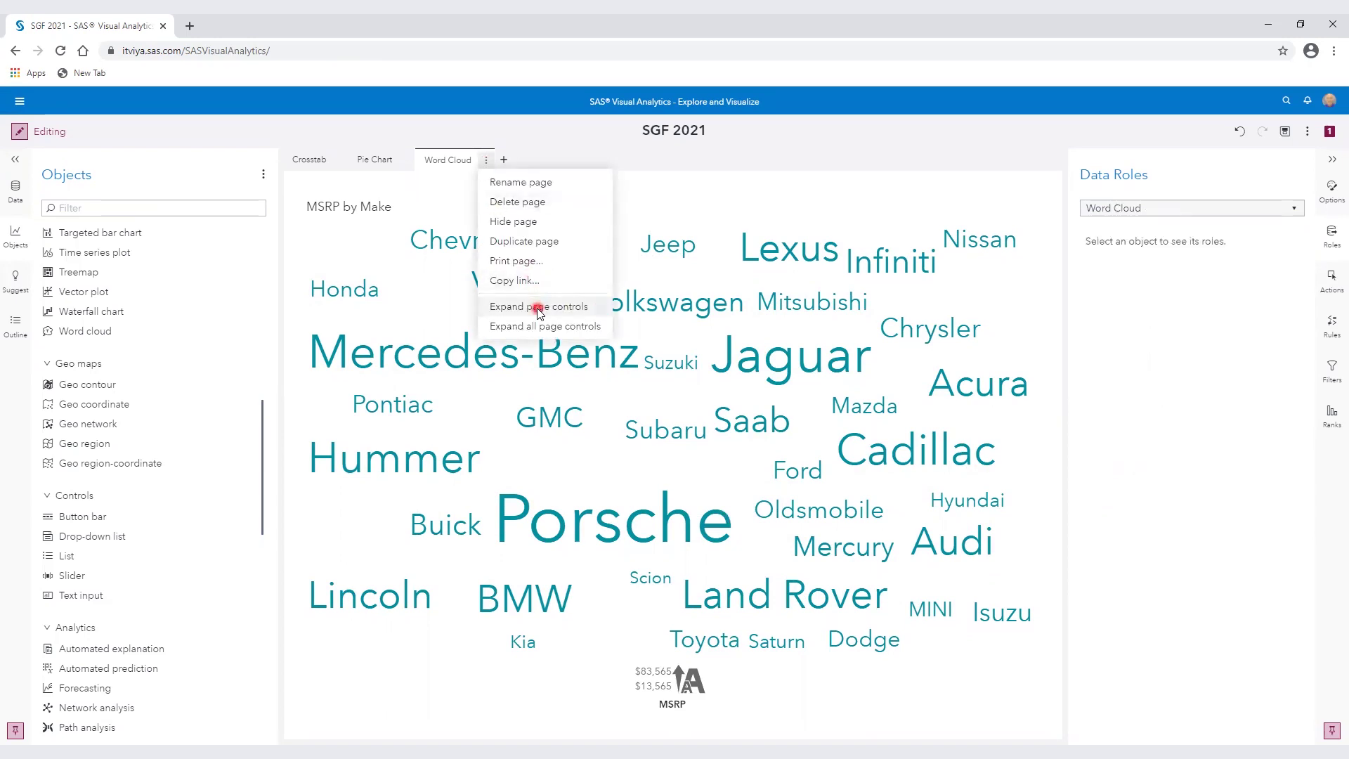
{"action": "left_click", "coordinate": [538, 307]}
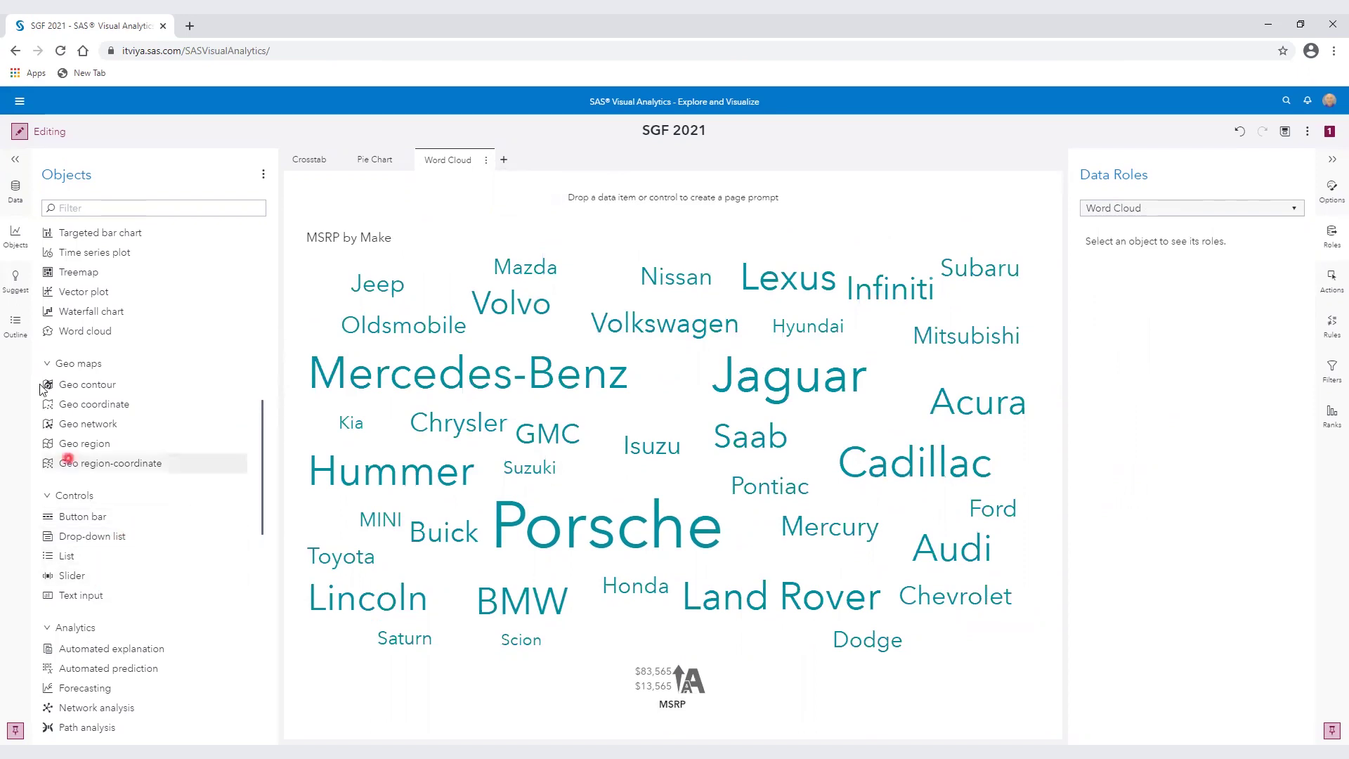
{"action": "left_click", "coordinate": [14, 190]}
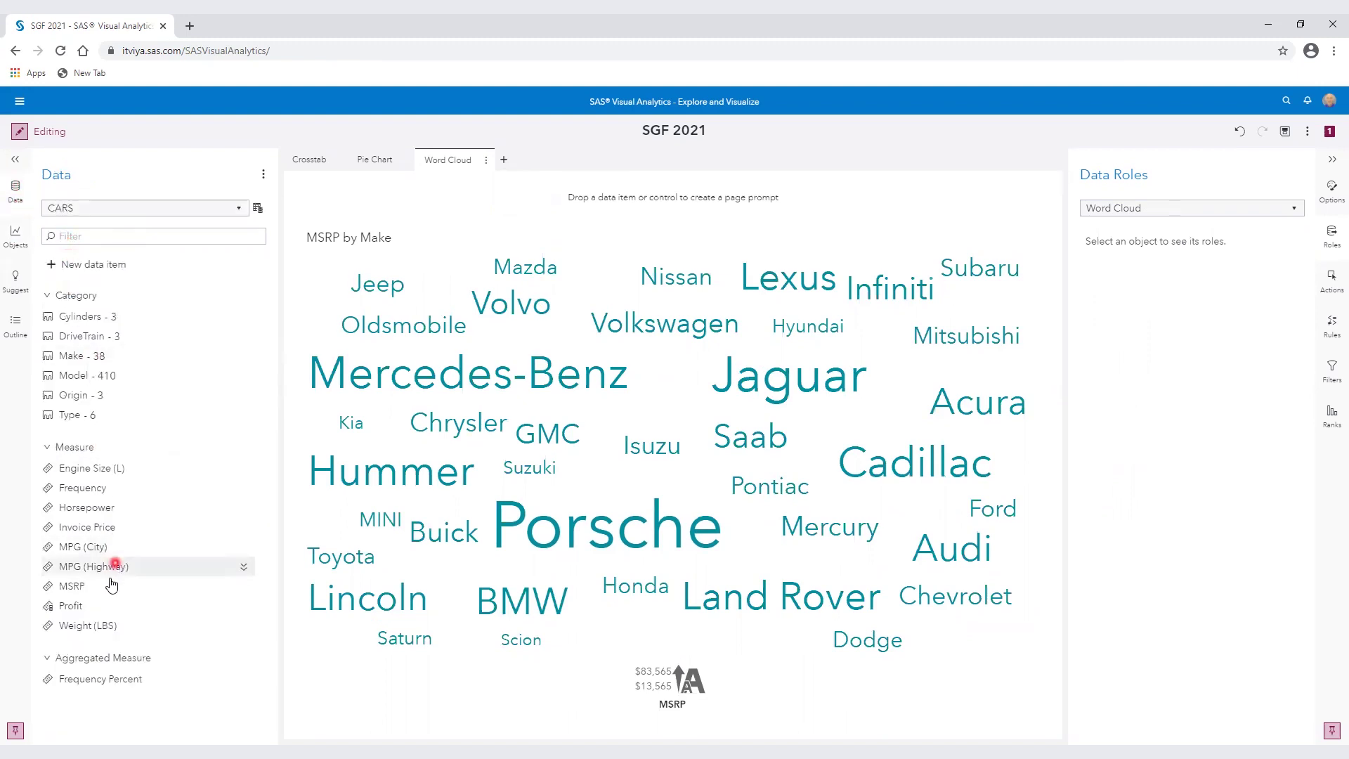
{"action": "mouse_move", "coordinate": [107, 587]}
{"action": "left_click_drag", "start_coordinate": [108, 588], "coordinate": [608, 191]}
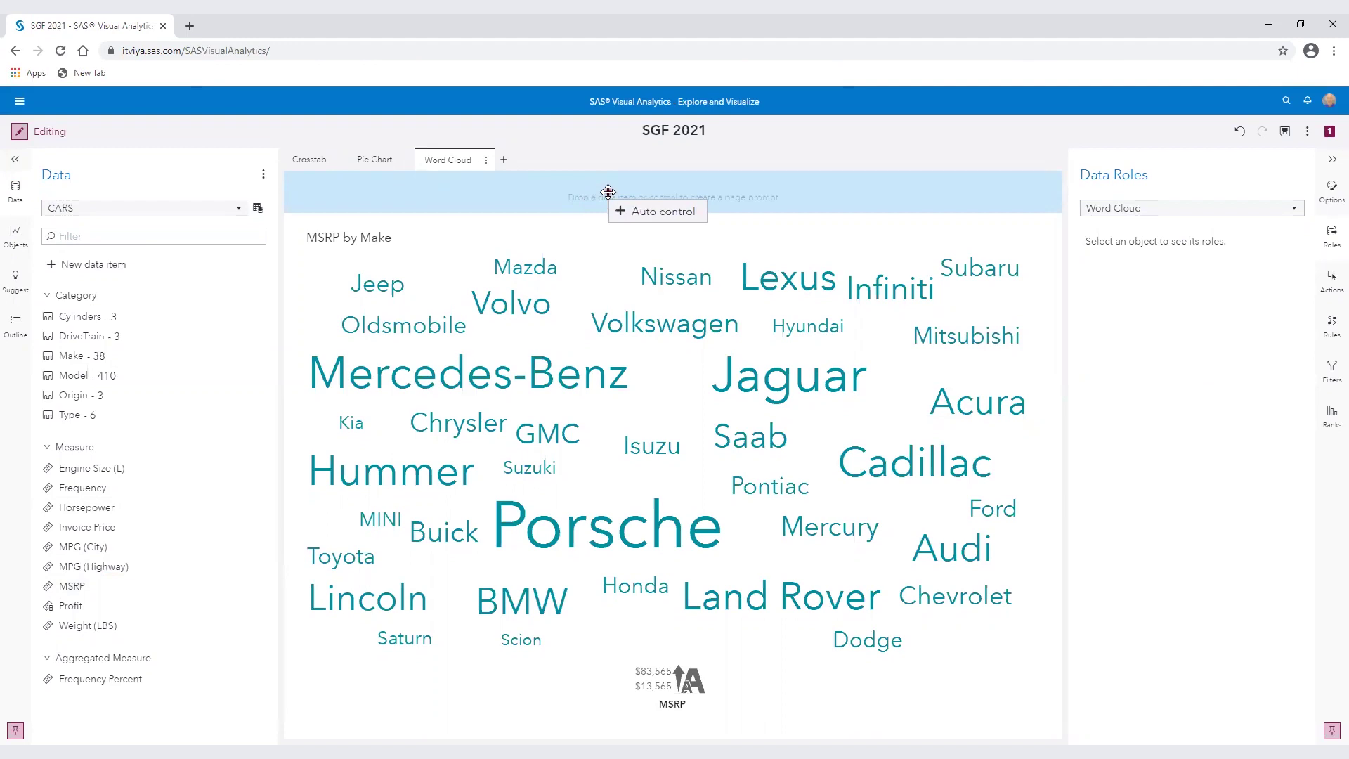
{"action": "left_click_drag", "start_coordinate": [608, 191], "coordinate": [608, 191]}
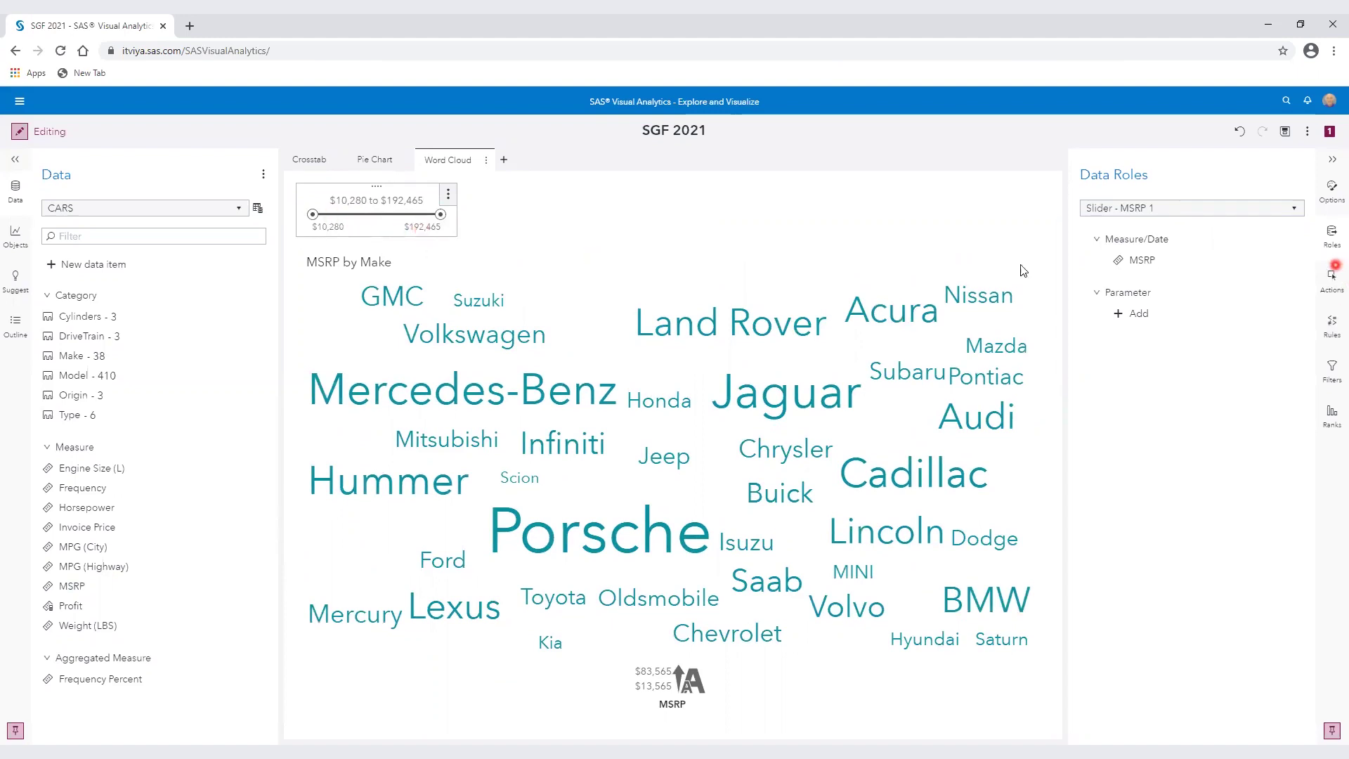
Step: Let the MSRP slider extend to the available width in its layout options and show its slider-specific options
{"action": "left_click", "coordinate": [1331, 199]}
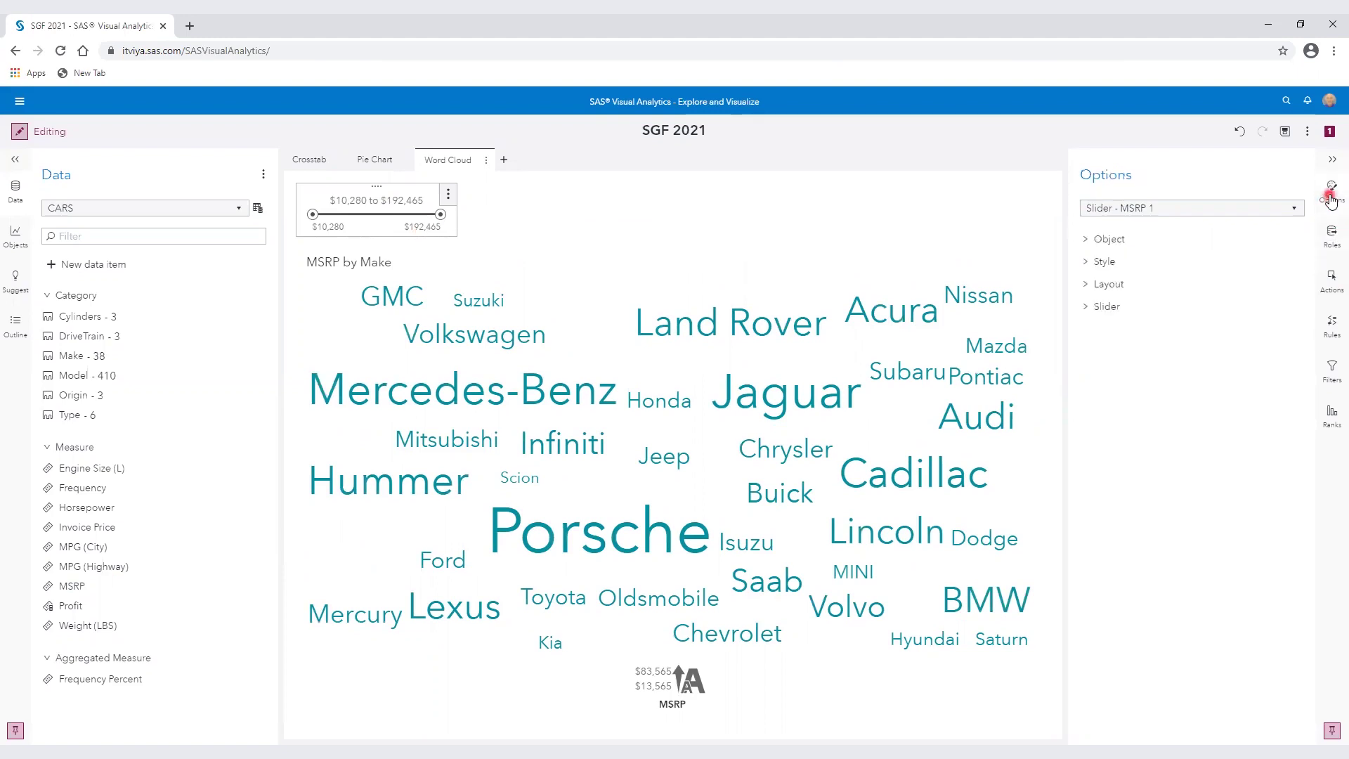
{"action": "left_click", "coordinate": [1085, 285]}
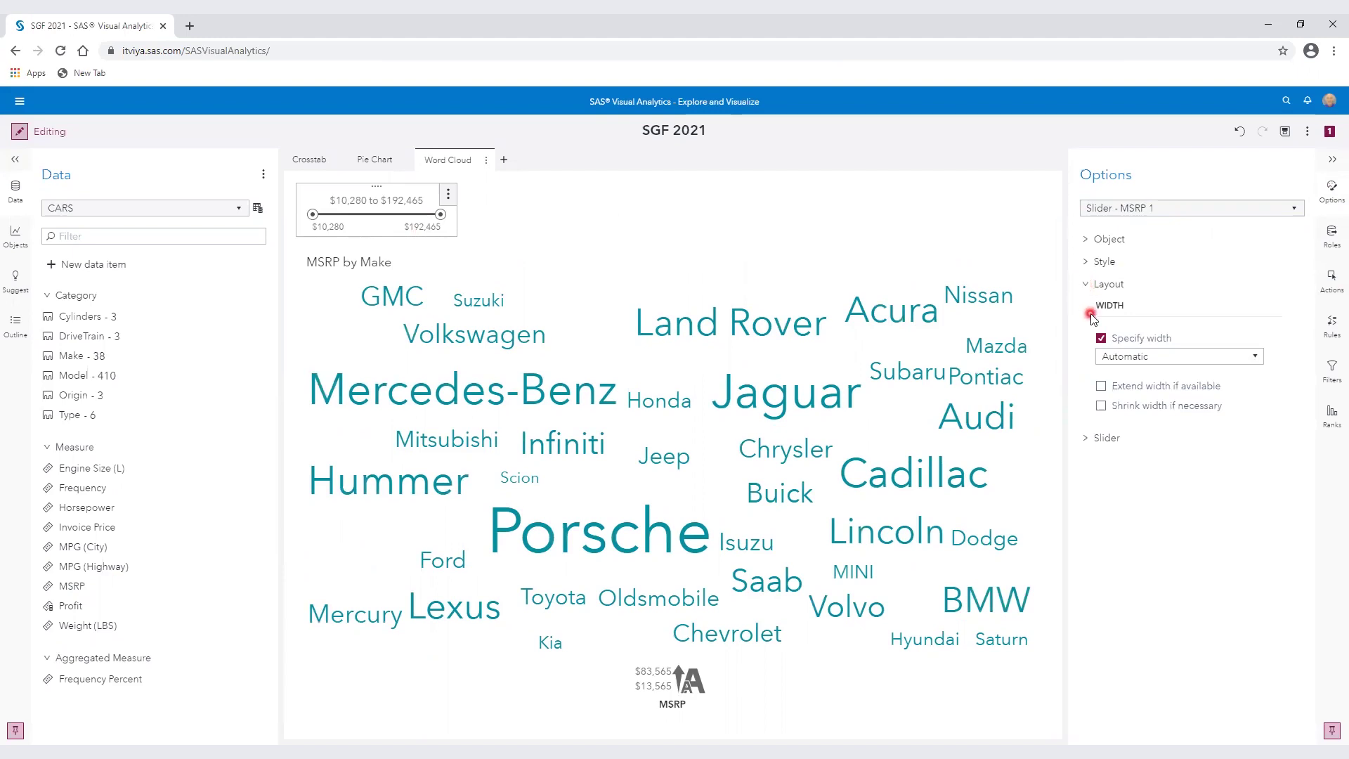
{"action": "left_click", "coordinate": [1101, 386]}
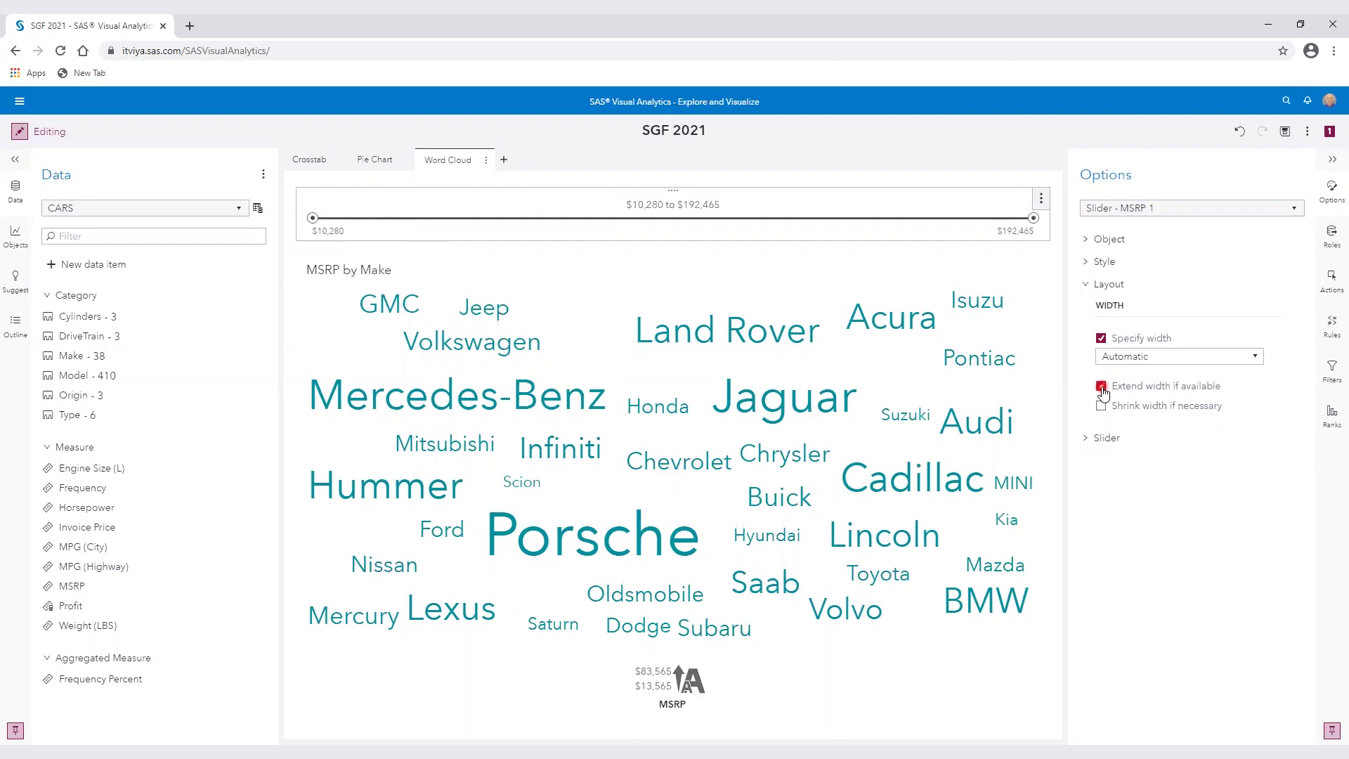
{"action": "left_click", "coordinate": [1083, 439]}
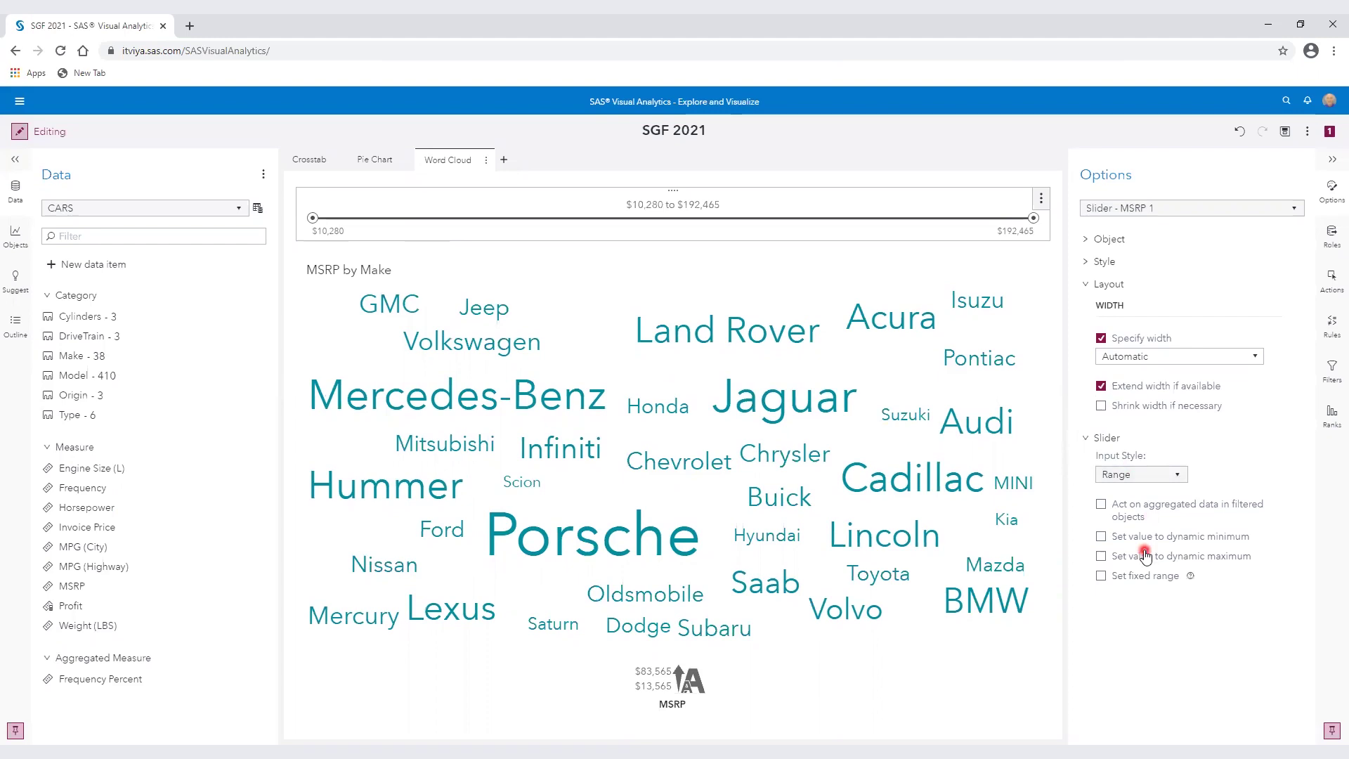
Step: Set the MSRP slider's text to Arial, size 16, in its style options
{"action": "left_click", "coordinate": [1087, 261]}
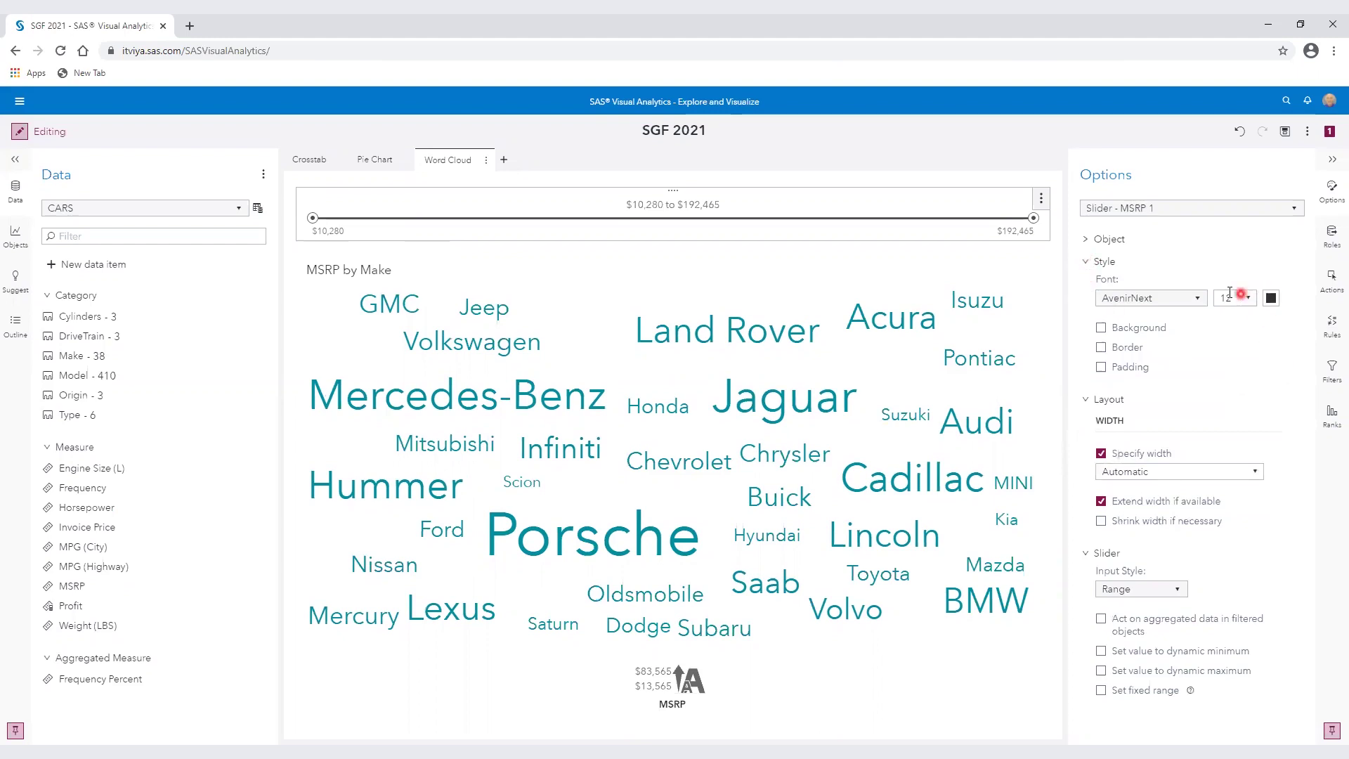
{"action": "left_click", "coordinate": [1187, 300]}
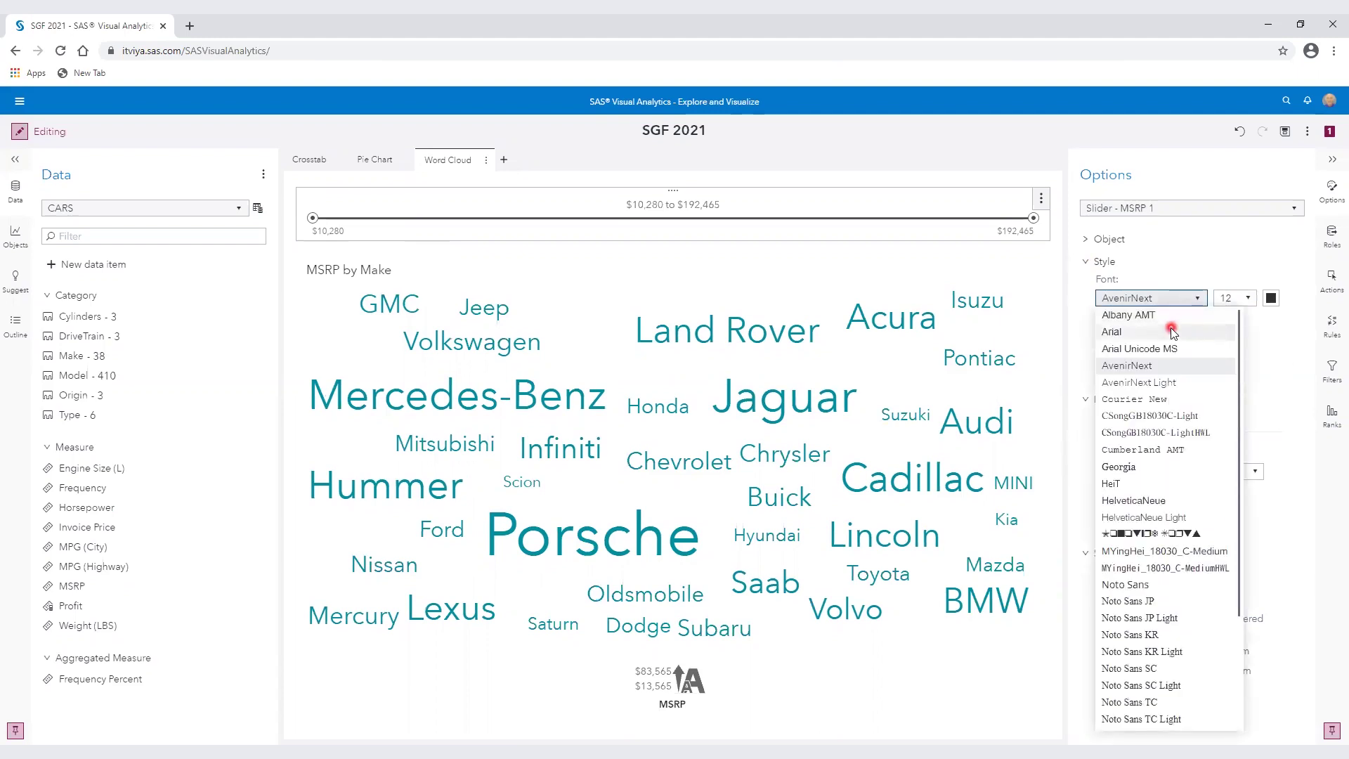
{"action": "left_click", "coordinate": [1171, 330]}
{"action": "left_click", "coordinate": [1226, 297]}
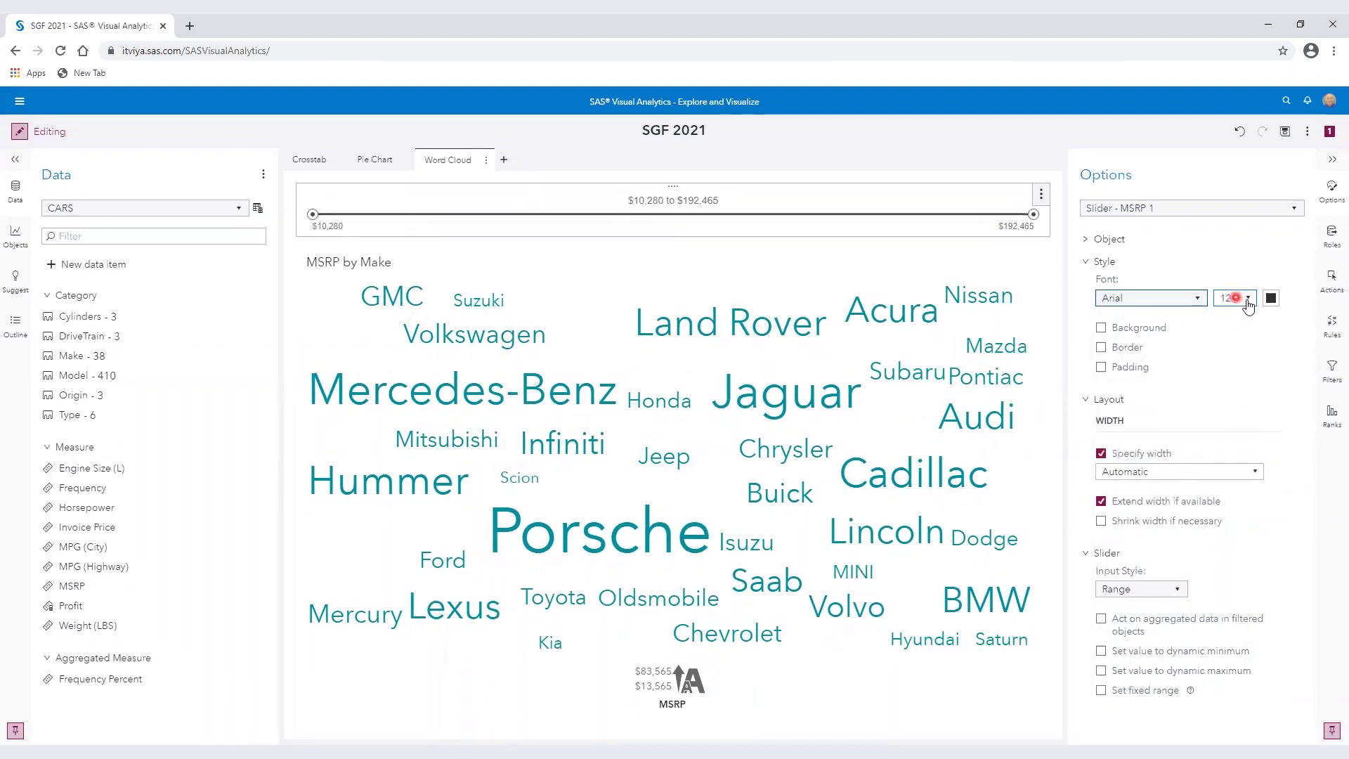
{"action": "left_click", "coordinate": [1229, 406]}
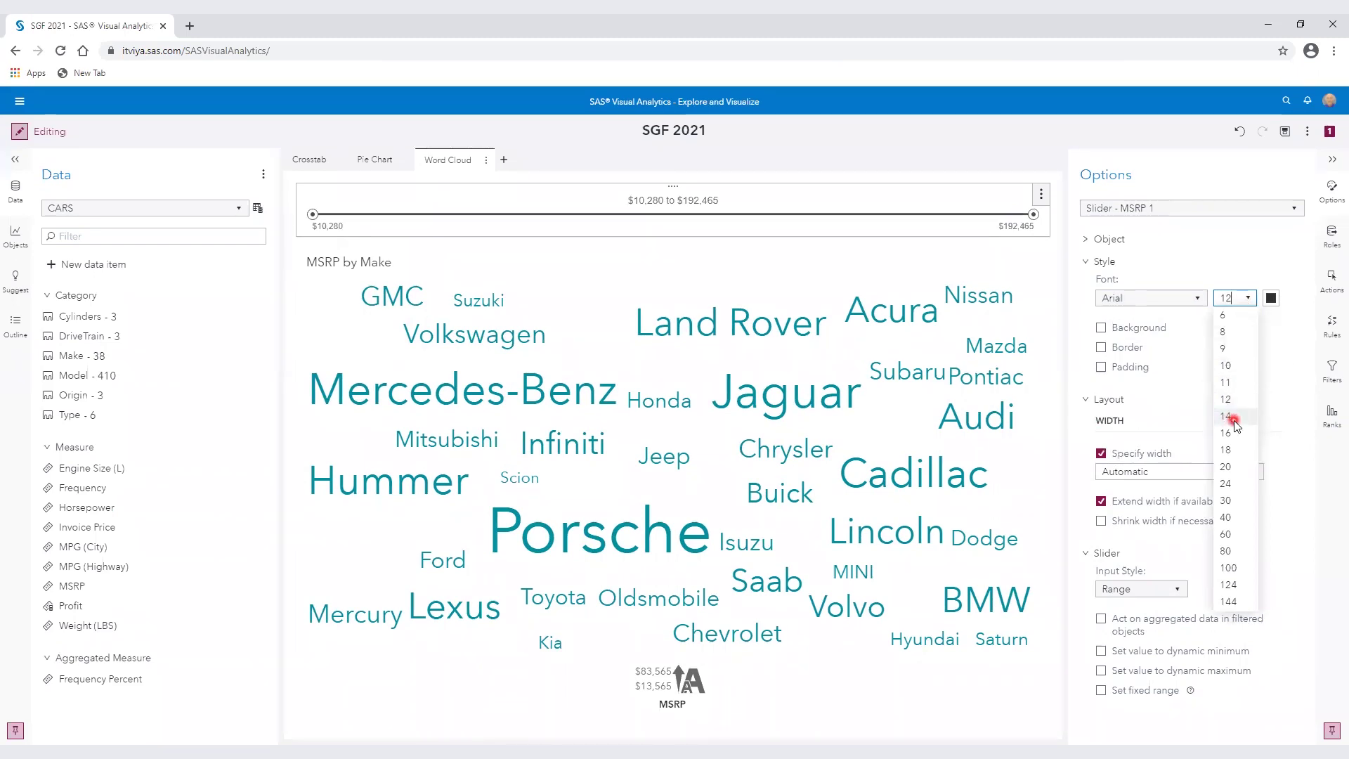
{"action": "left_click", "coordinate": [1233, 432]}
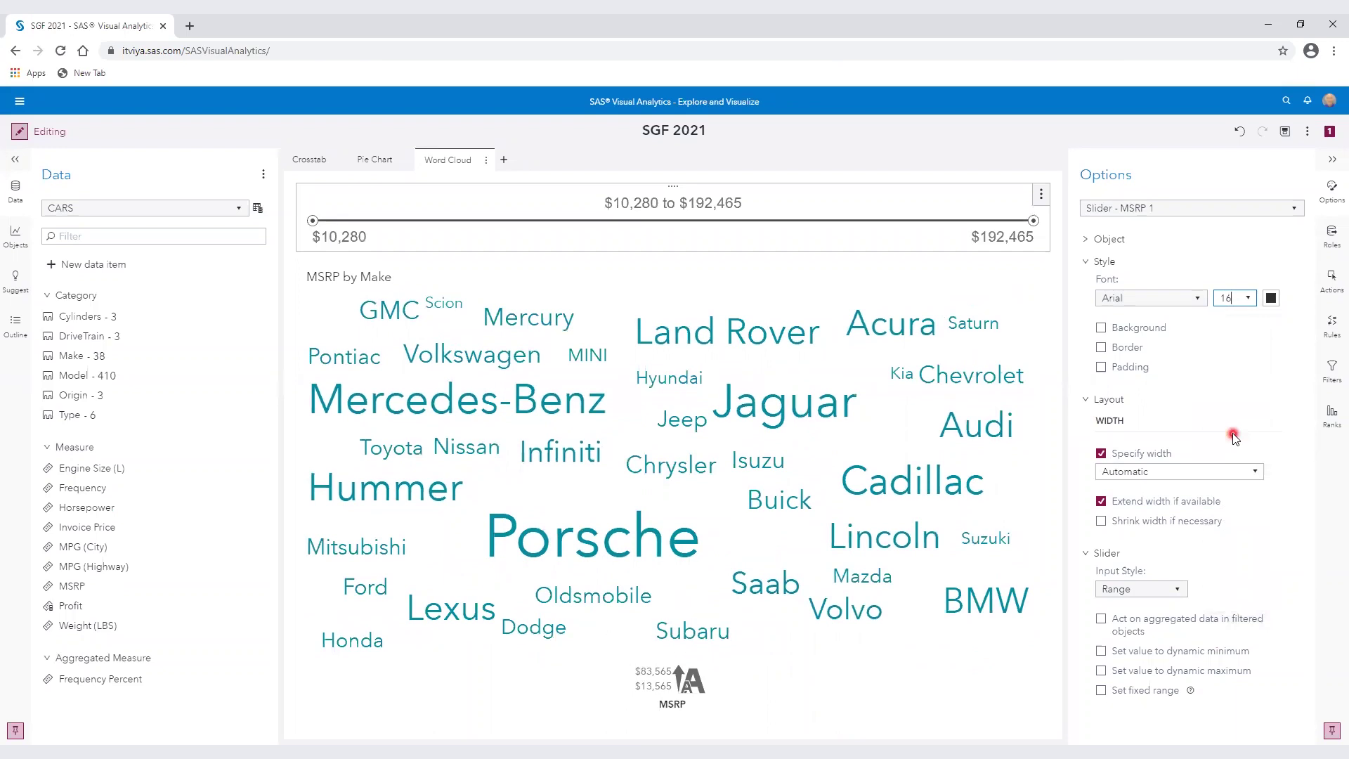
{"action": "left_click", "coordinate": [1271, 298]}
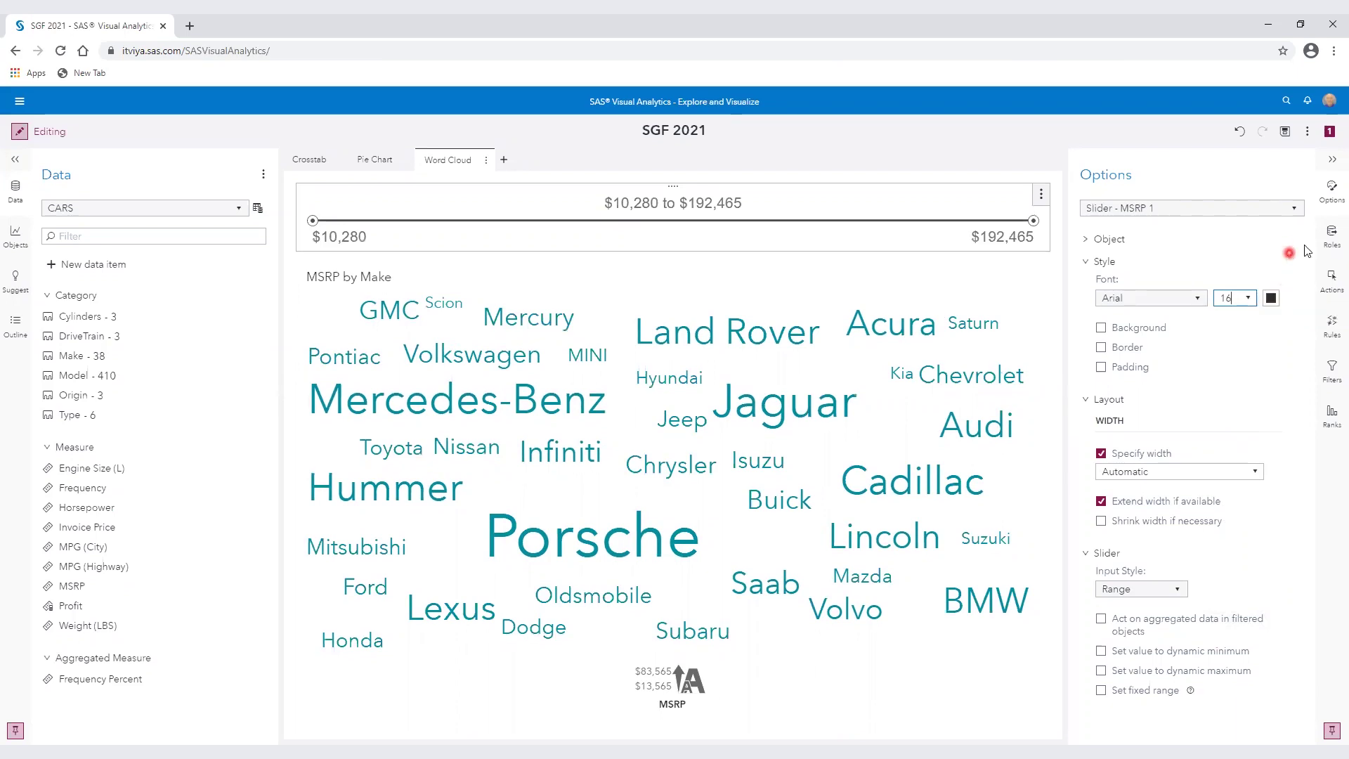
Step: Assign Frequency to the word cloud's Color role and check the color legend and the Mercedes-Benz data tip
{"action": "left_click", "coordinate": [852, 368]}
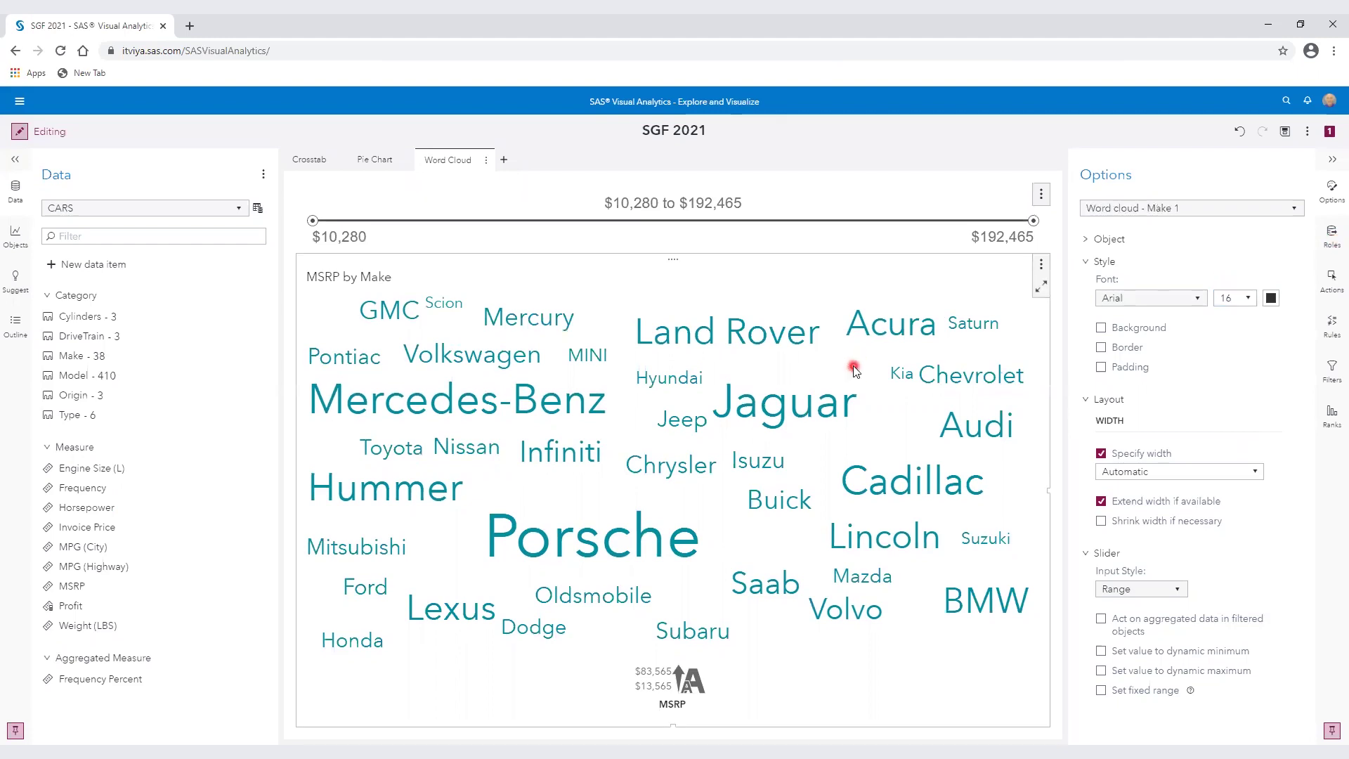
{"action": "left_click", "coordinate": [1330, 247]}
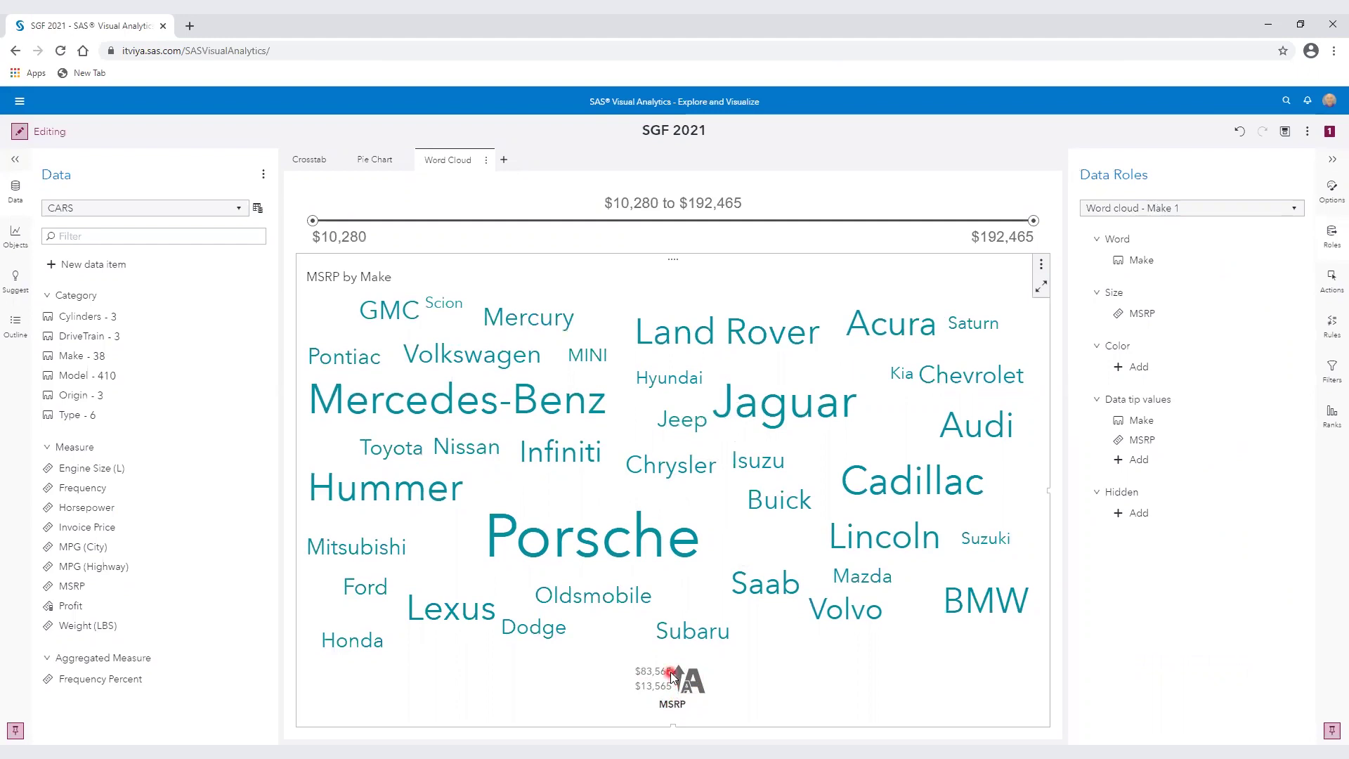
{"action": "left_click", "coordinate": [1139, 371]}
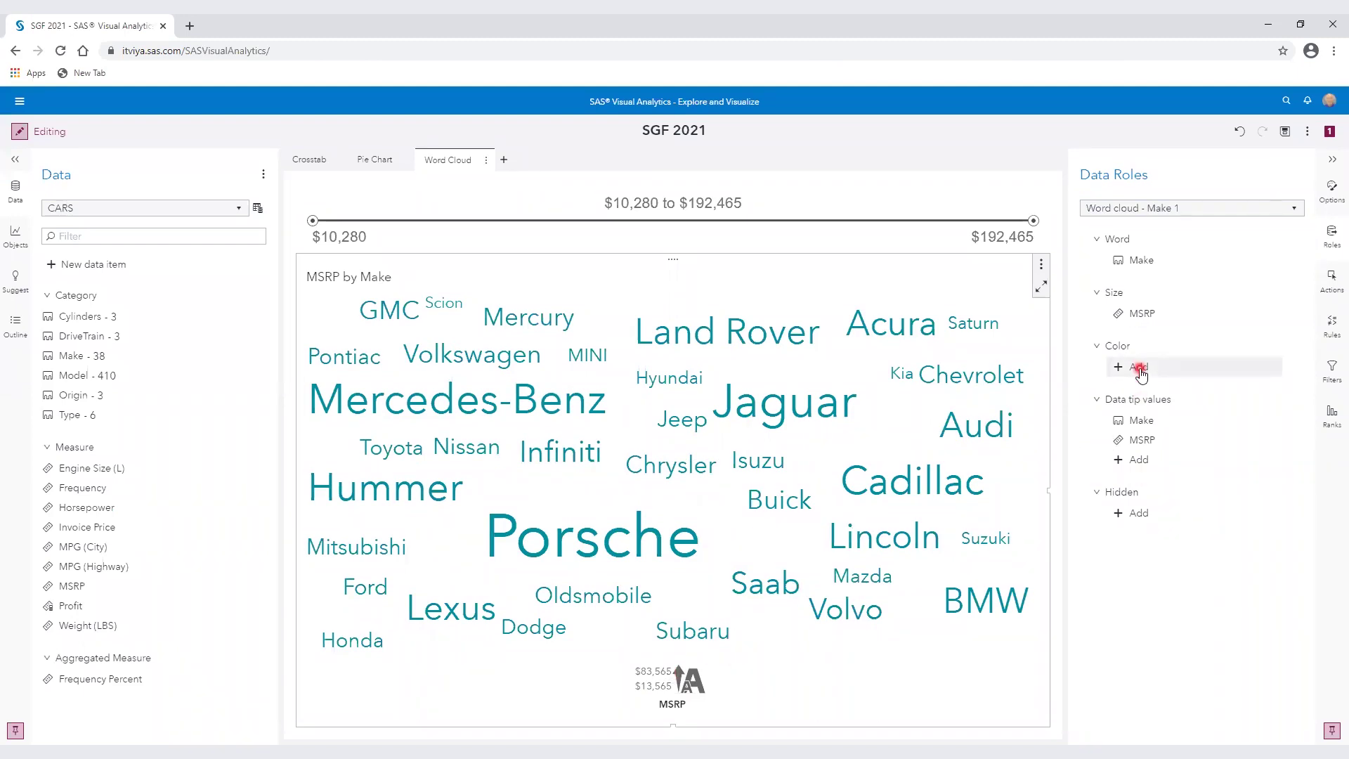
{"action": "left_click", "coordinate": [1140, 371]}
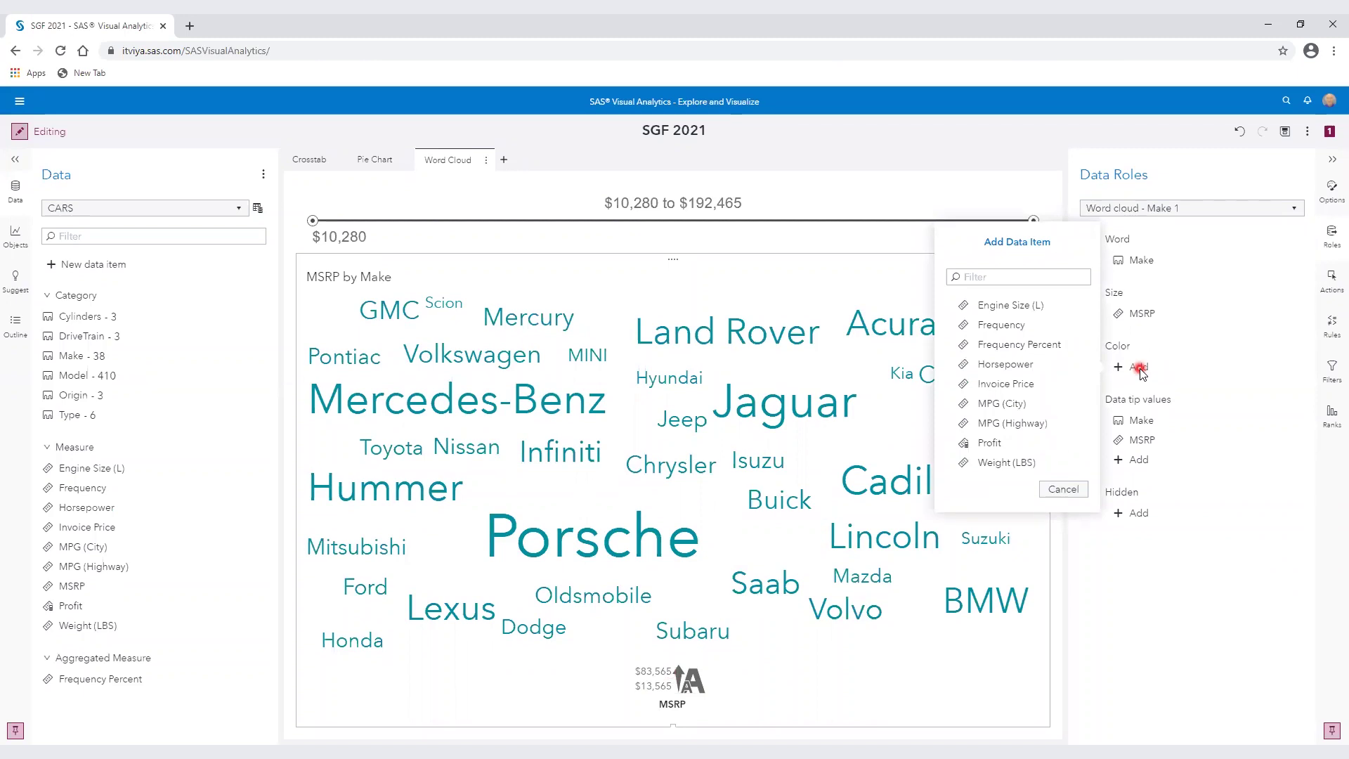
{"action": "left_click", "coordinate": [1029, 326]}
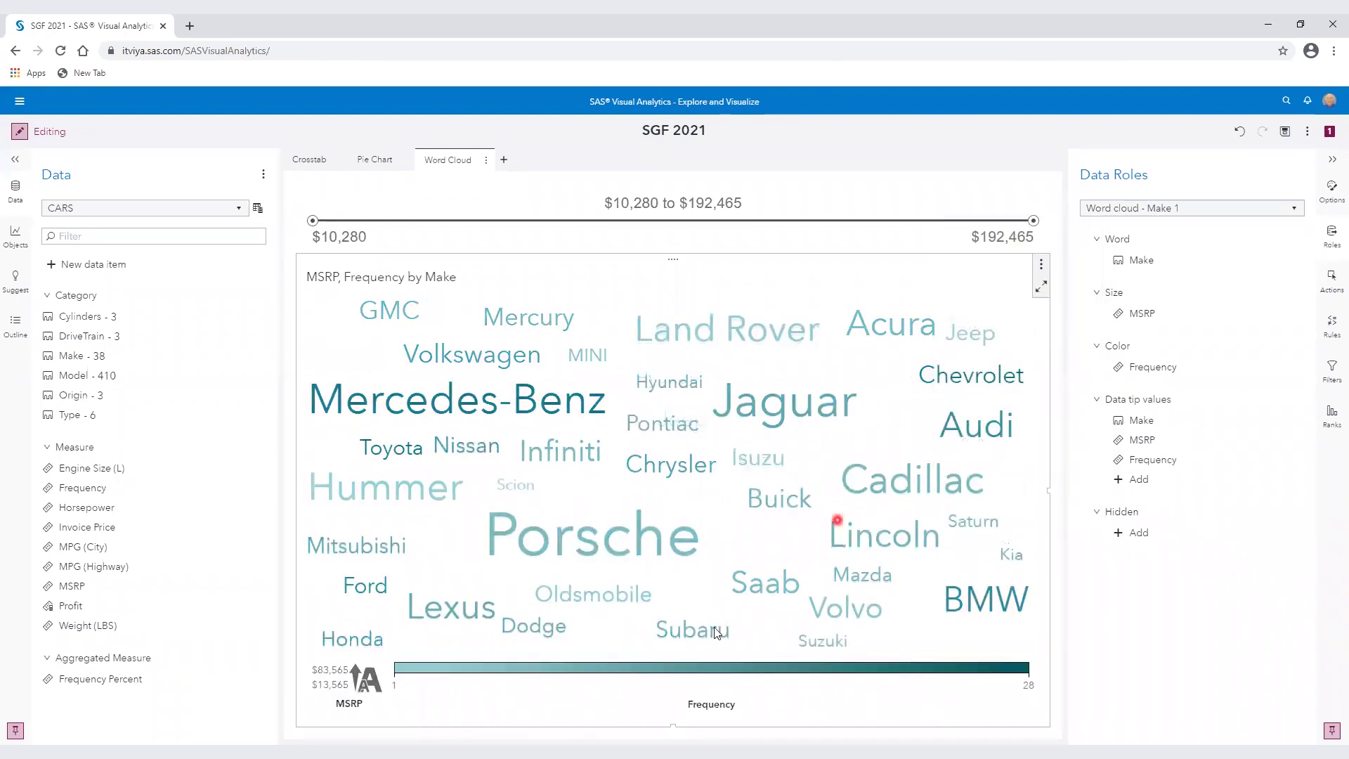
{"action": "left_click", "coordinate": [410, 685]}
{"action": "left_click_drag", "start_coordinate": [409, 678], "coordinate": [979, 691]}
{"action": "mouse_move", "coordinate": [523, 408]}
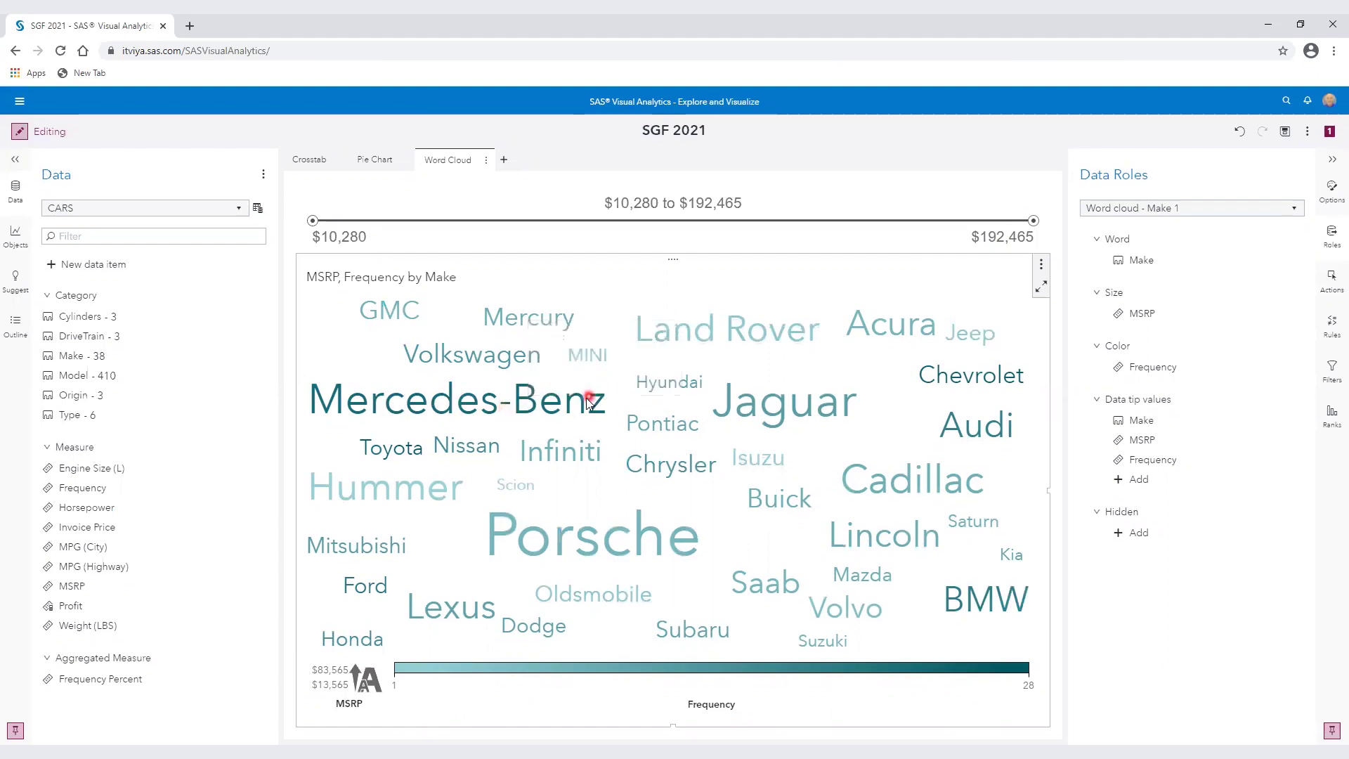
{"action": "mouse_move", "coordinate": [594, 391]}
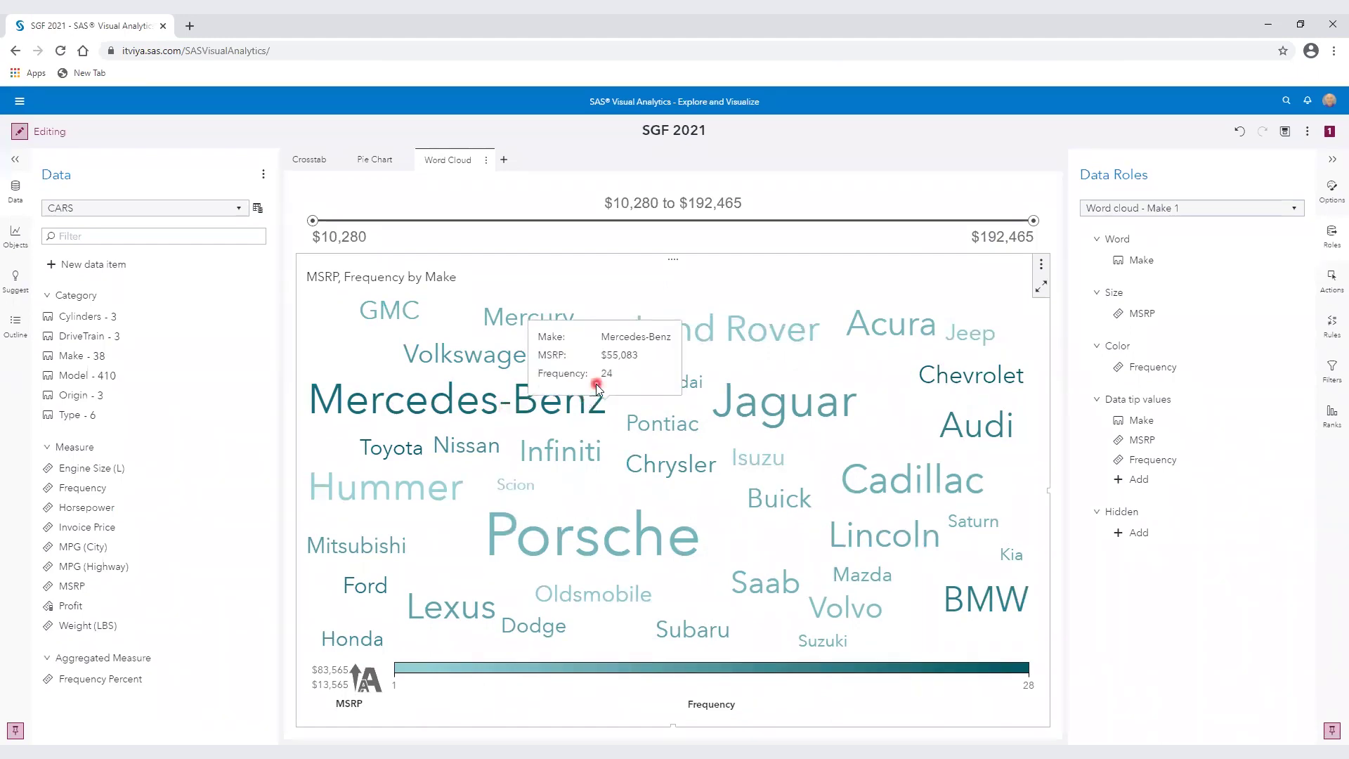
{"action": "mouse_move", "coordinate": [517, 492]}
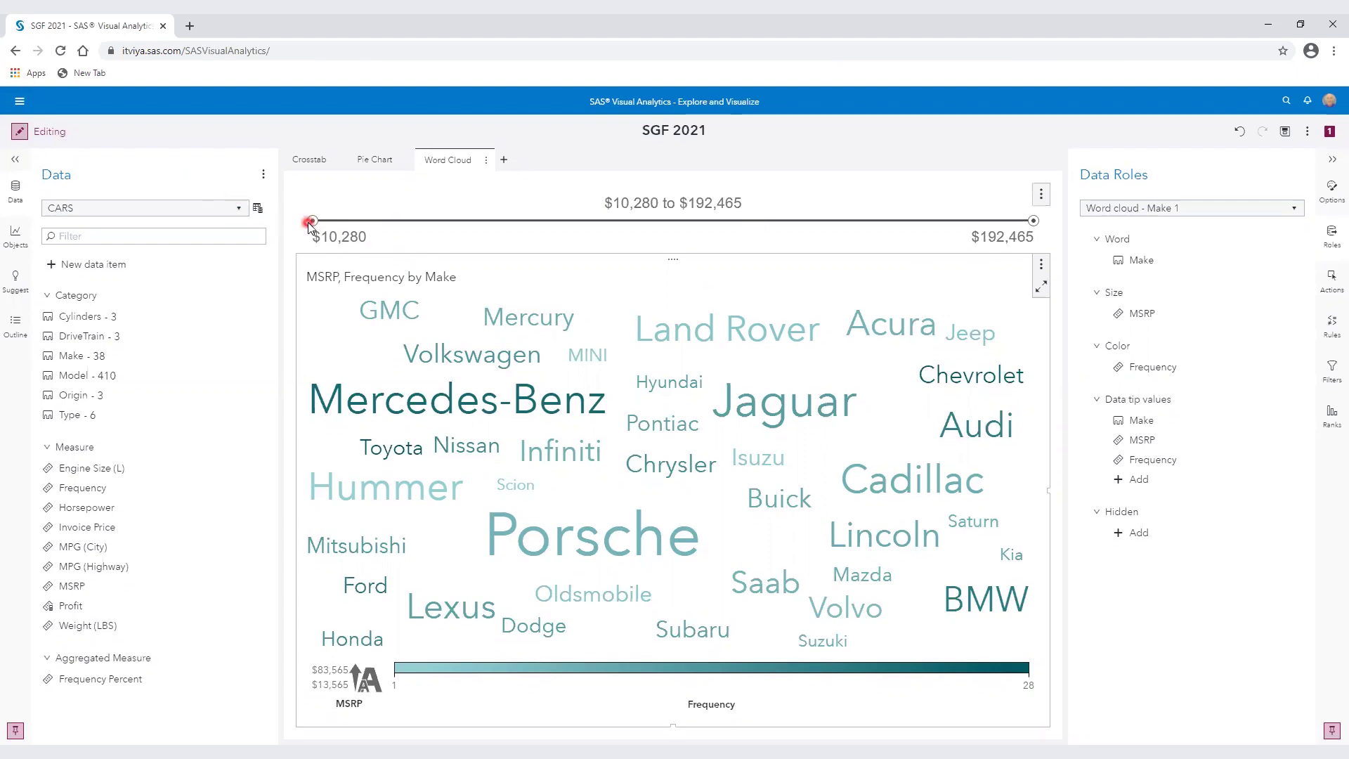
Step: Try the MSRP slider with minimums of $137,171, $80,282 and $28,001, and lower its maximum to $71,954
{"action": "left_click_drag", "start_coordinate": [312, 221], "coordinate": [815, 232]}
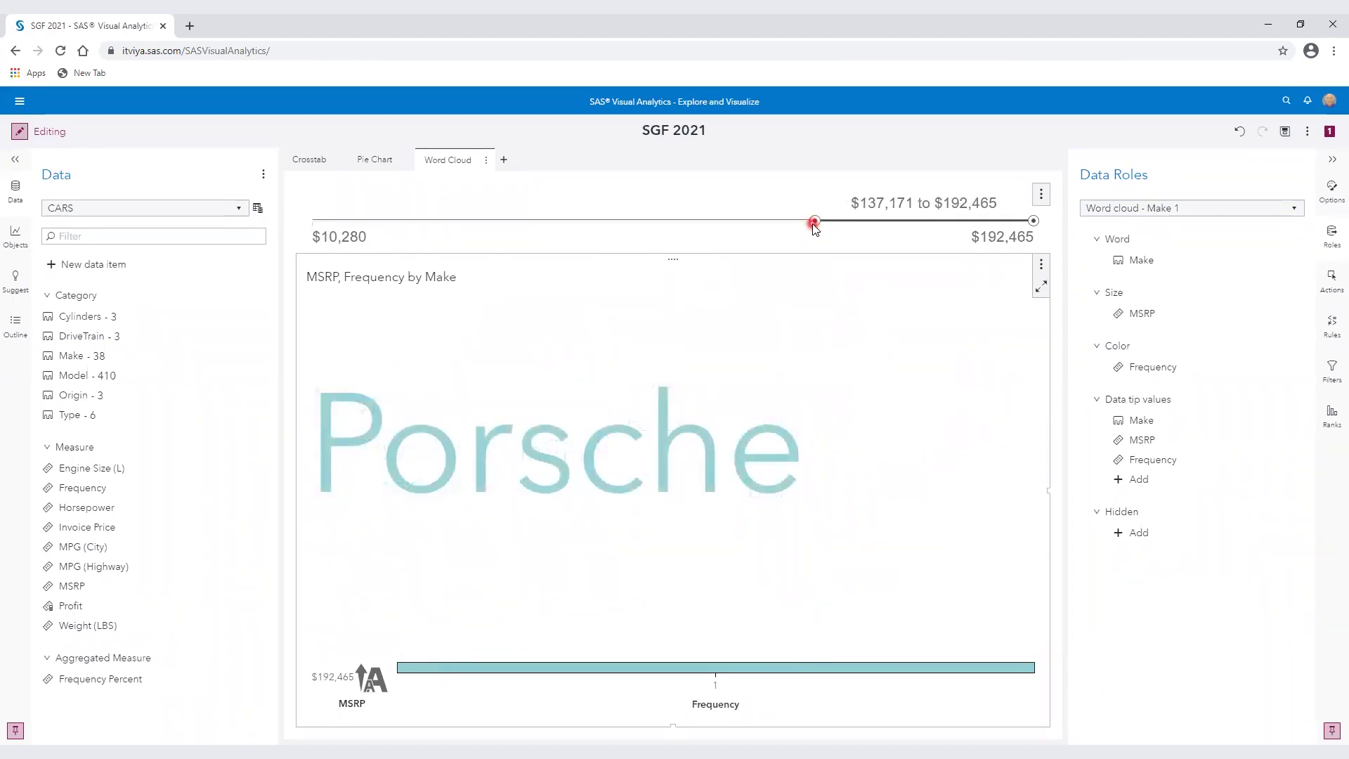
{"action": "left_click_drag", "start_coordinate": [813, 223], "coordinate": [589, 219]}
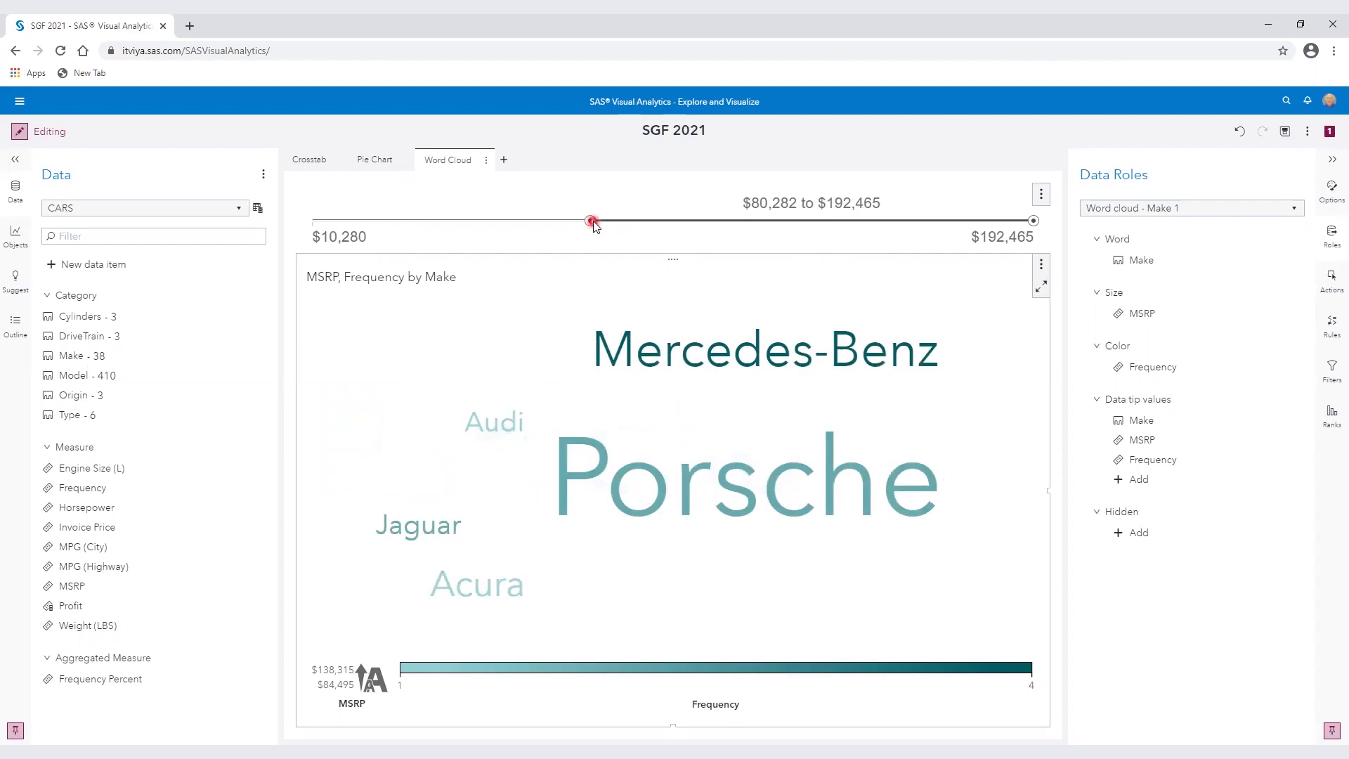
{"action": "left_click_drag", "start_coordinate": [592, 224], "coordinate": [386, 211]}
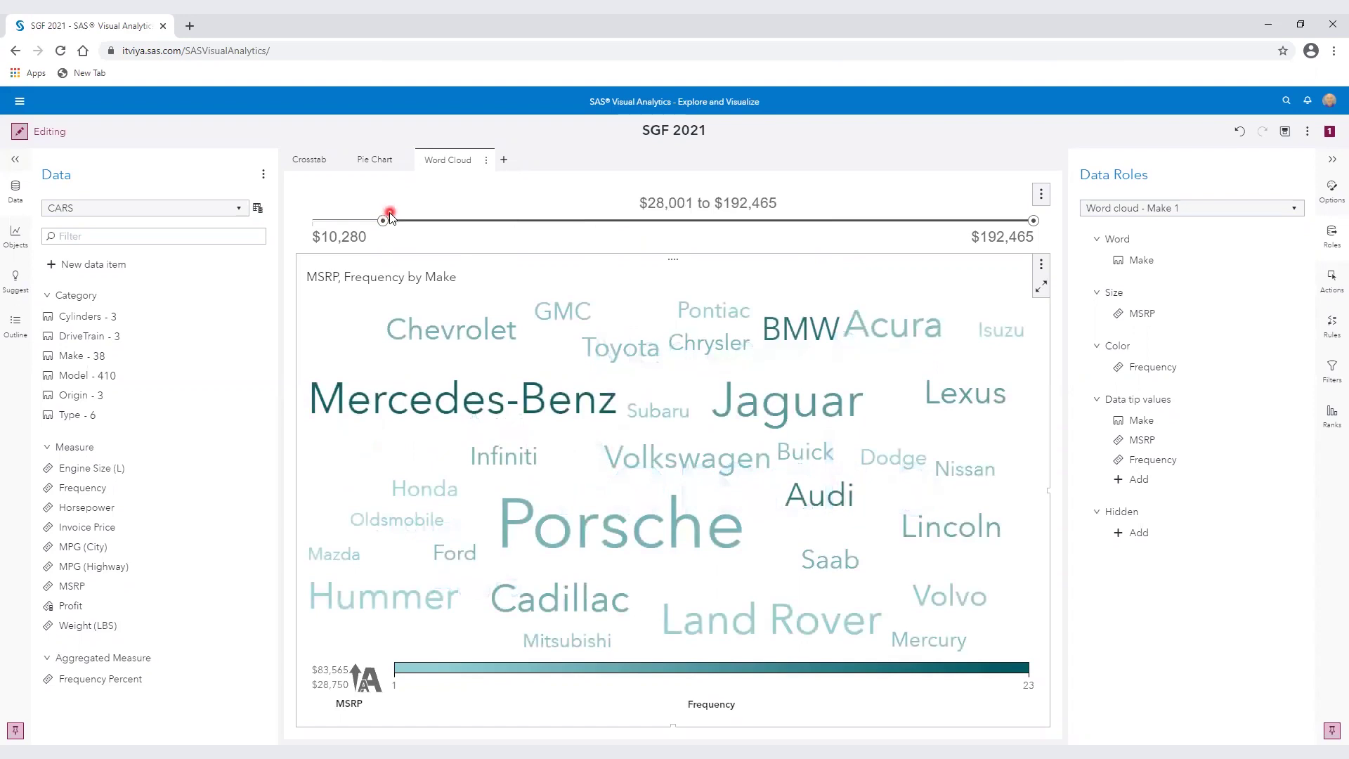
{"action": "left_click_drag", "start_coordinate": [1032, 220], "coordinate": [977, 221]}
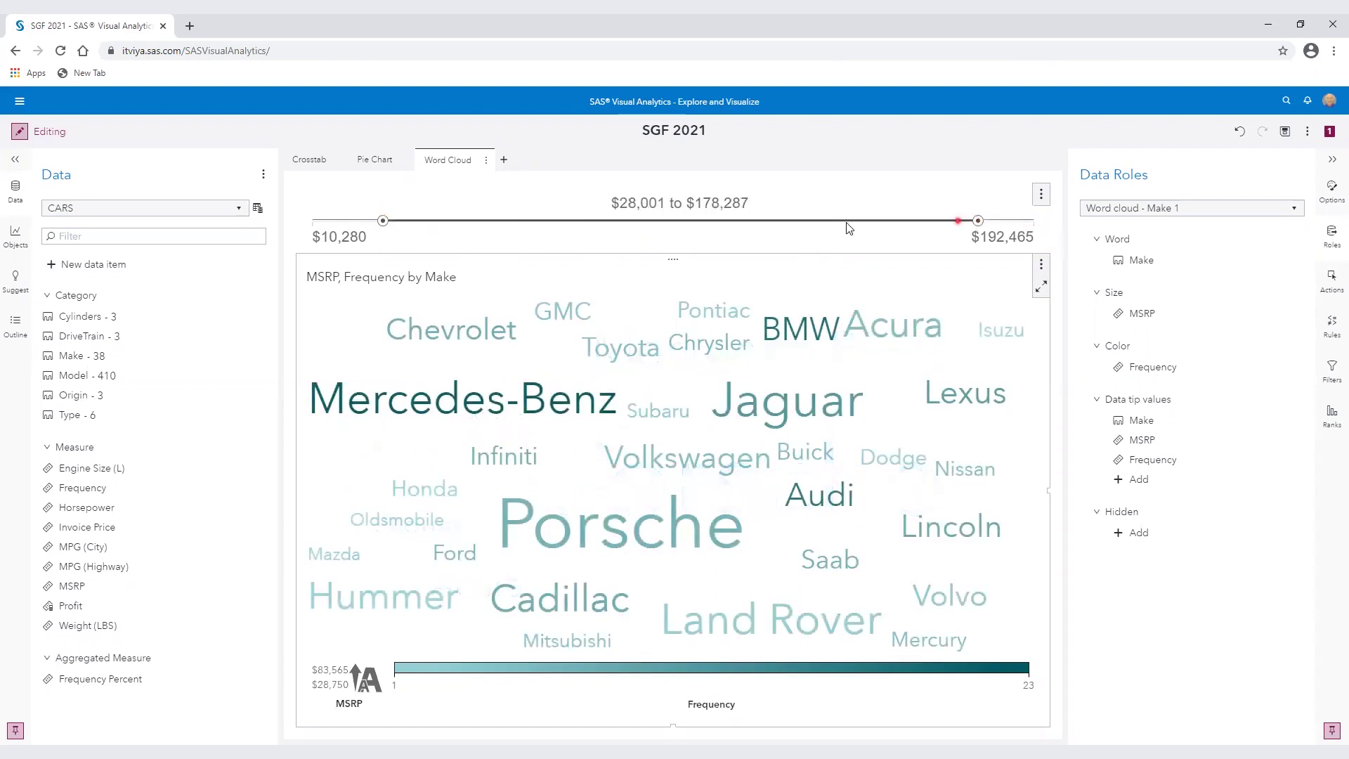
{"action": "left_click_drag", "start_coordinate": [848, 228], "coordinate": [555, 224]}
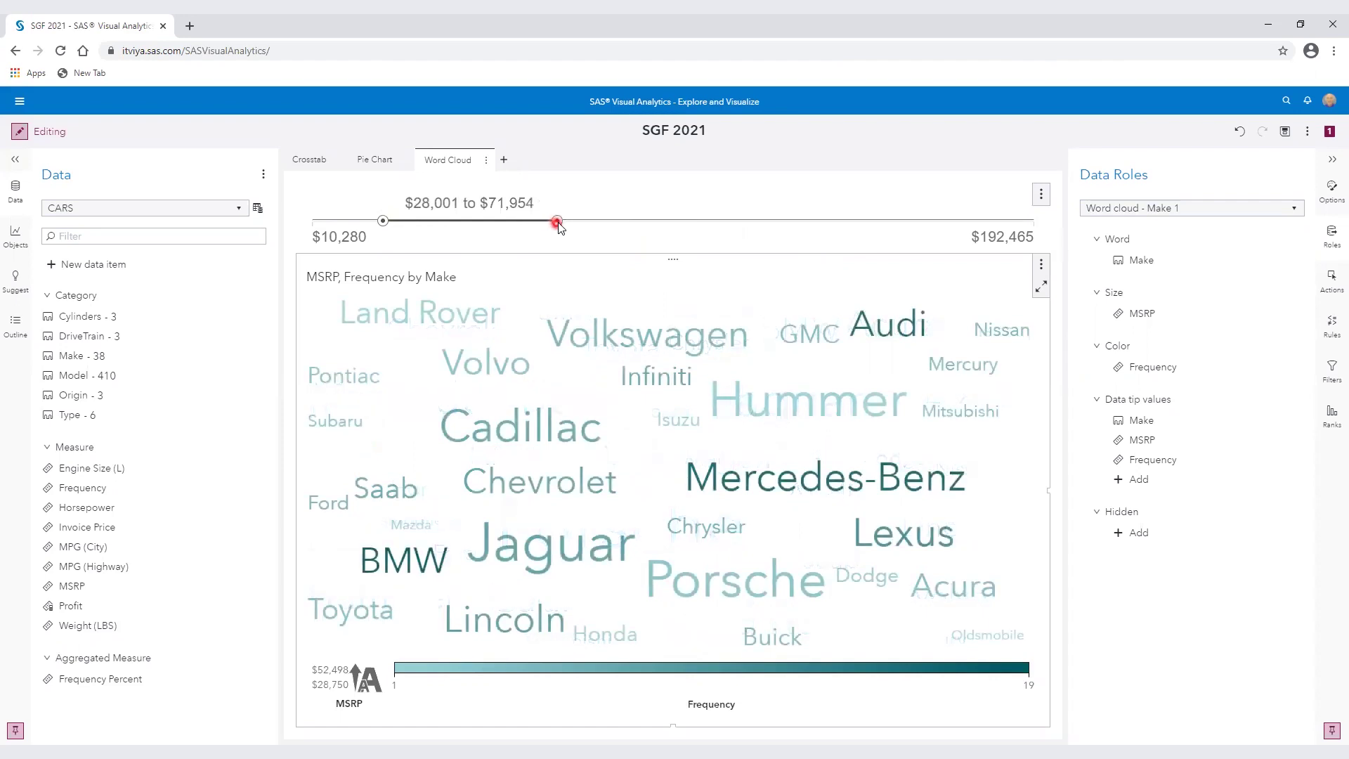
Step: Filter the word cloud to MSRPs from $10,280 to $21,445 and save the report
{"action": "left_click_drag", "start_coordinate": [558, 225], "coordinate": [307, 224]}
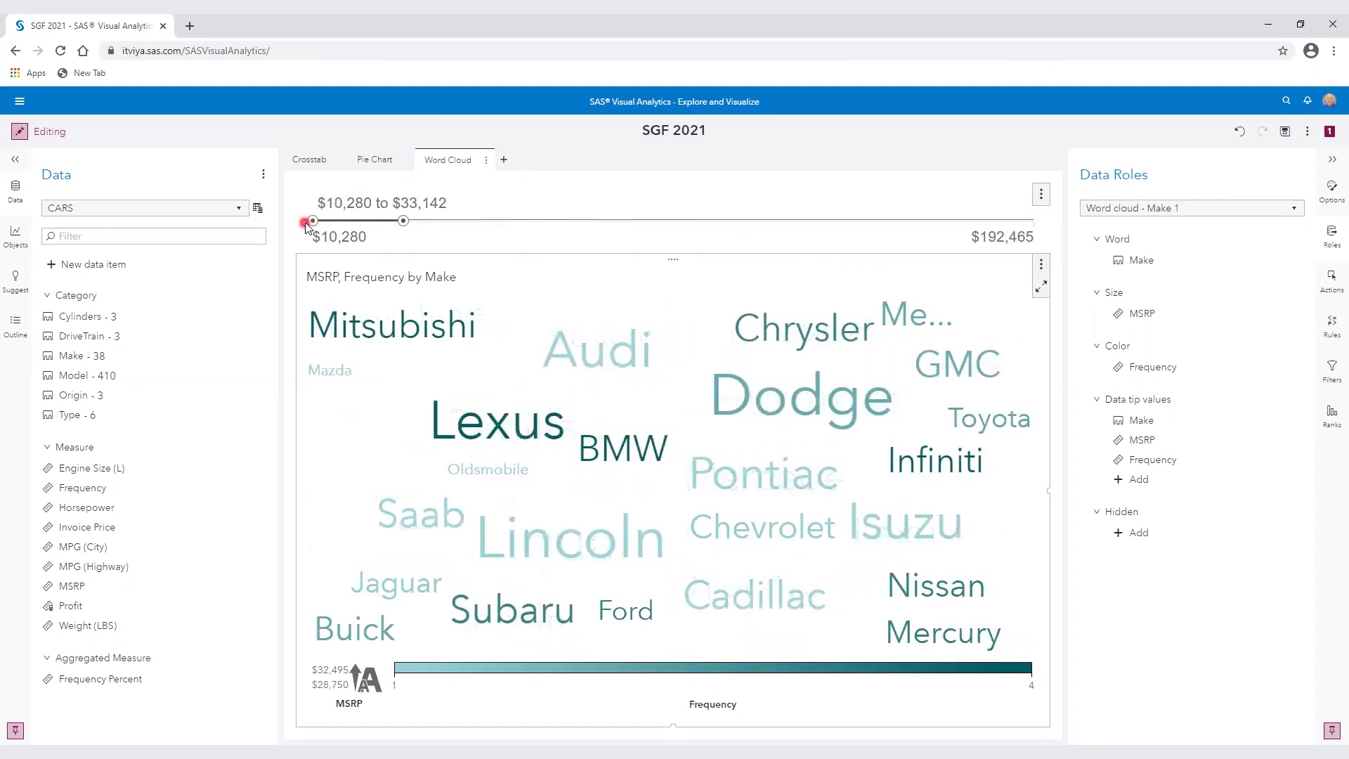
{"action": "left_click_drag", "start_coordinate": [404, 221], "coordinate": [357, 222]}
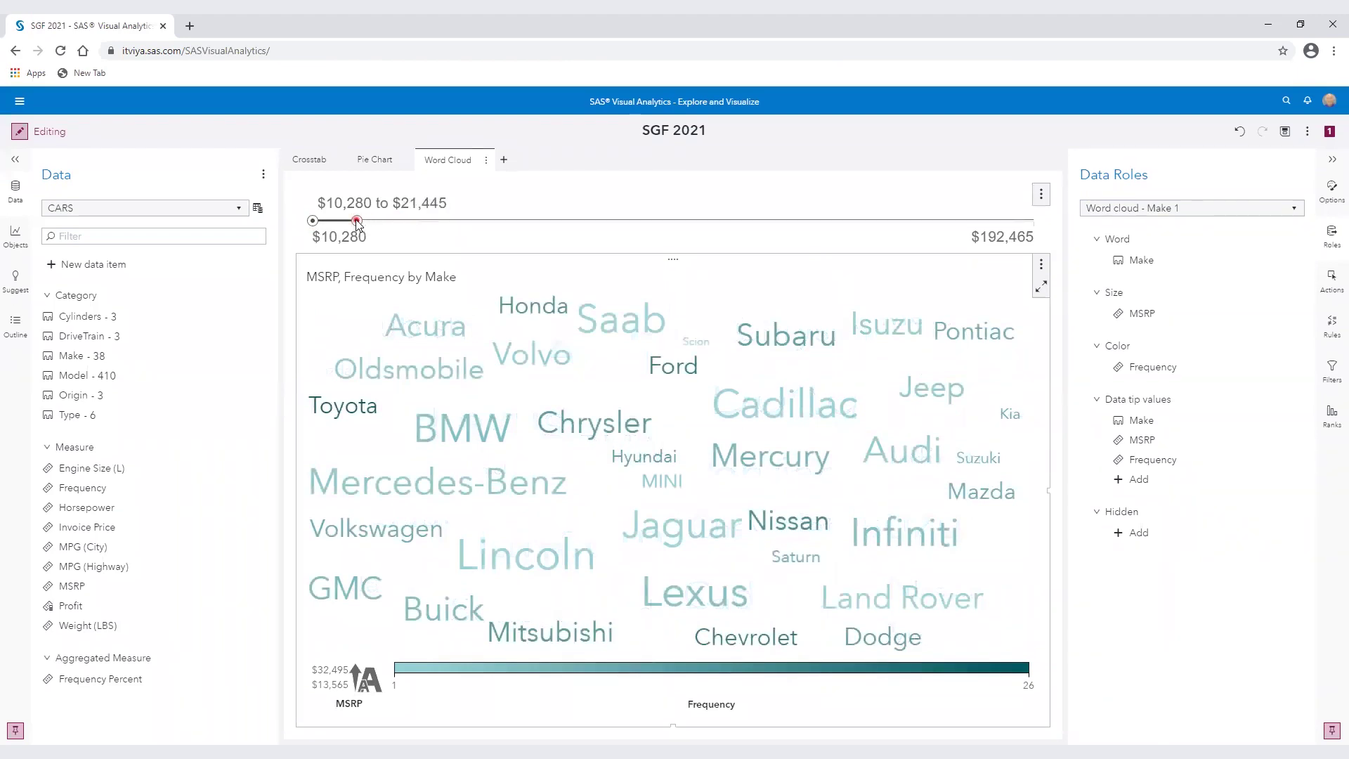
{"action": "left_click", "coordinate": [787, 386]}
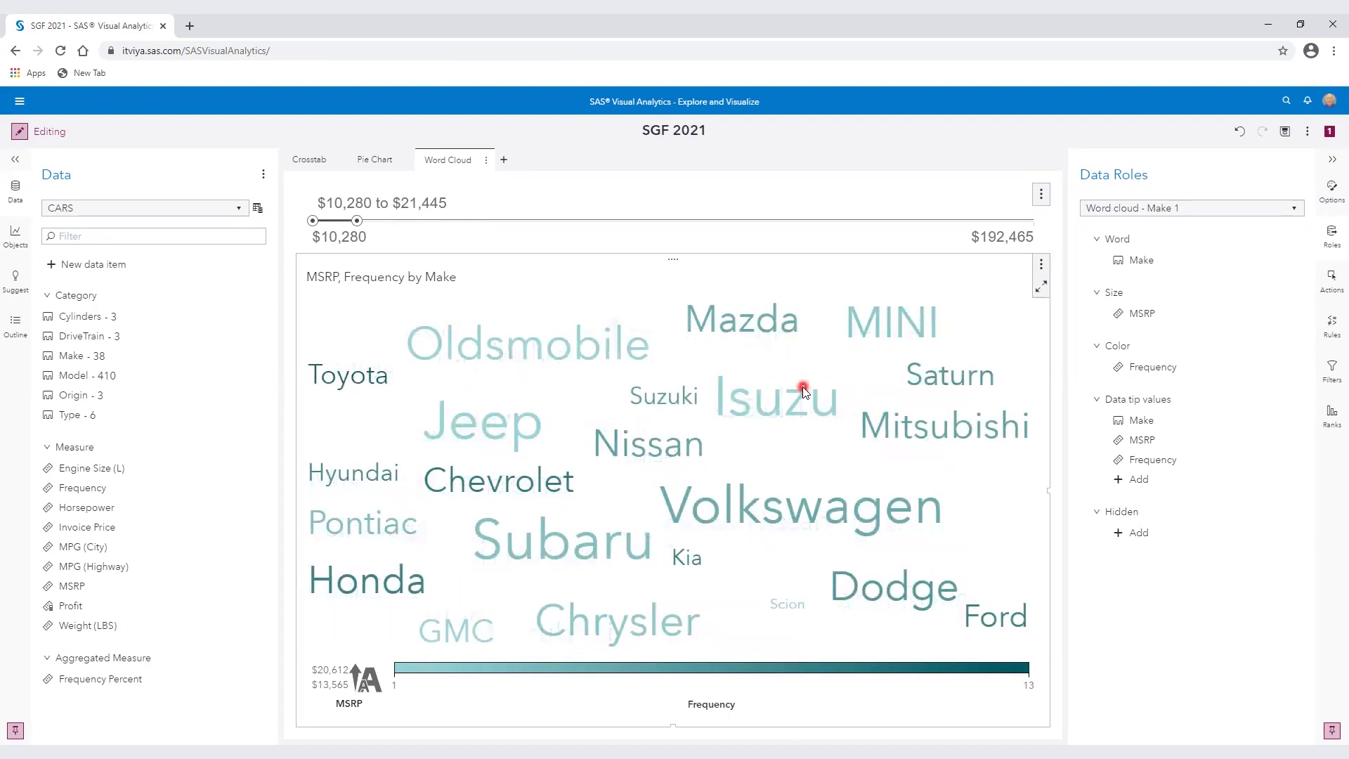
{"action": "mouse_move", "coordinate": [803, 391]}
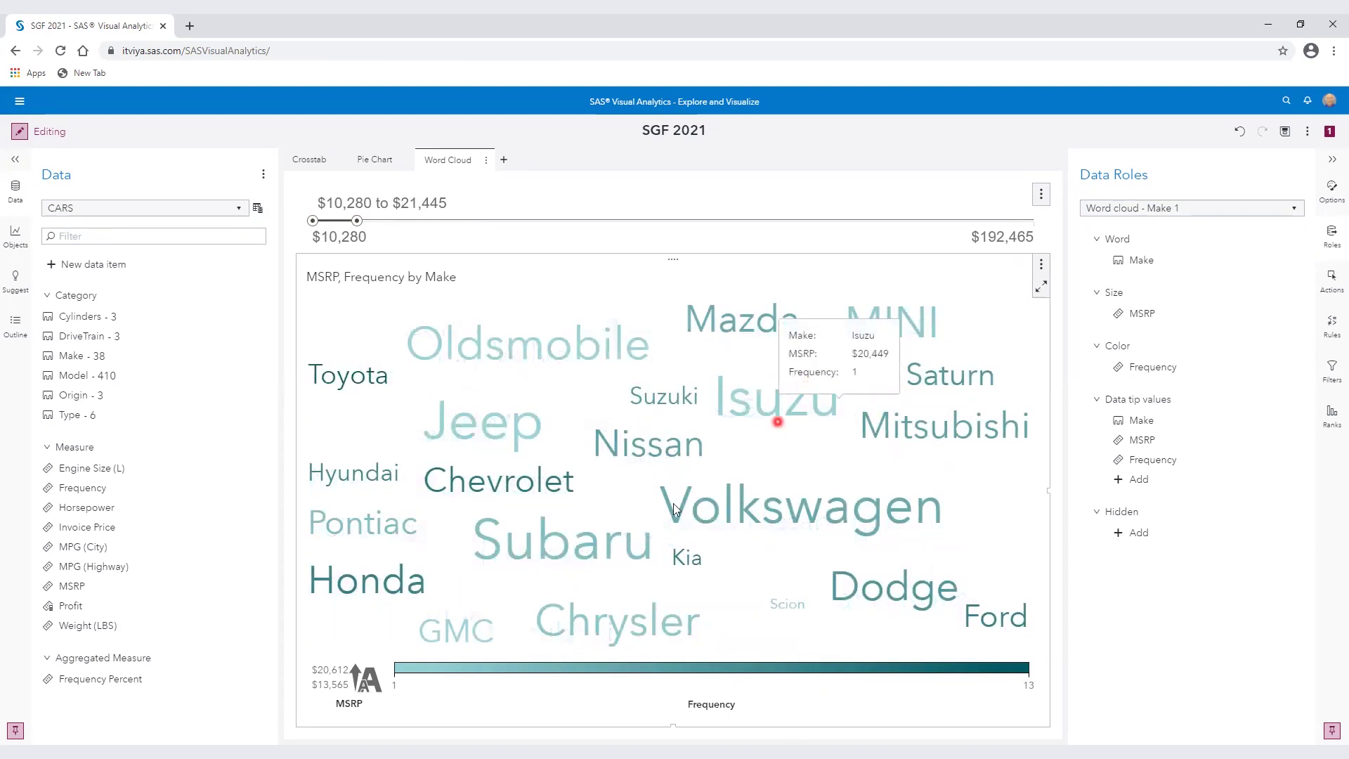
{"action": "mouse_move", "coordinate": [822, 488]}
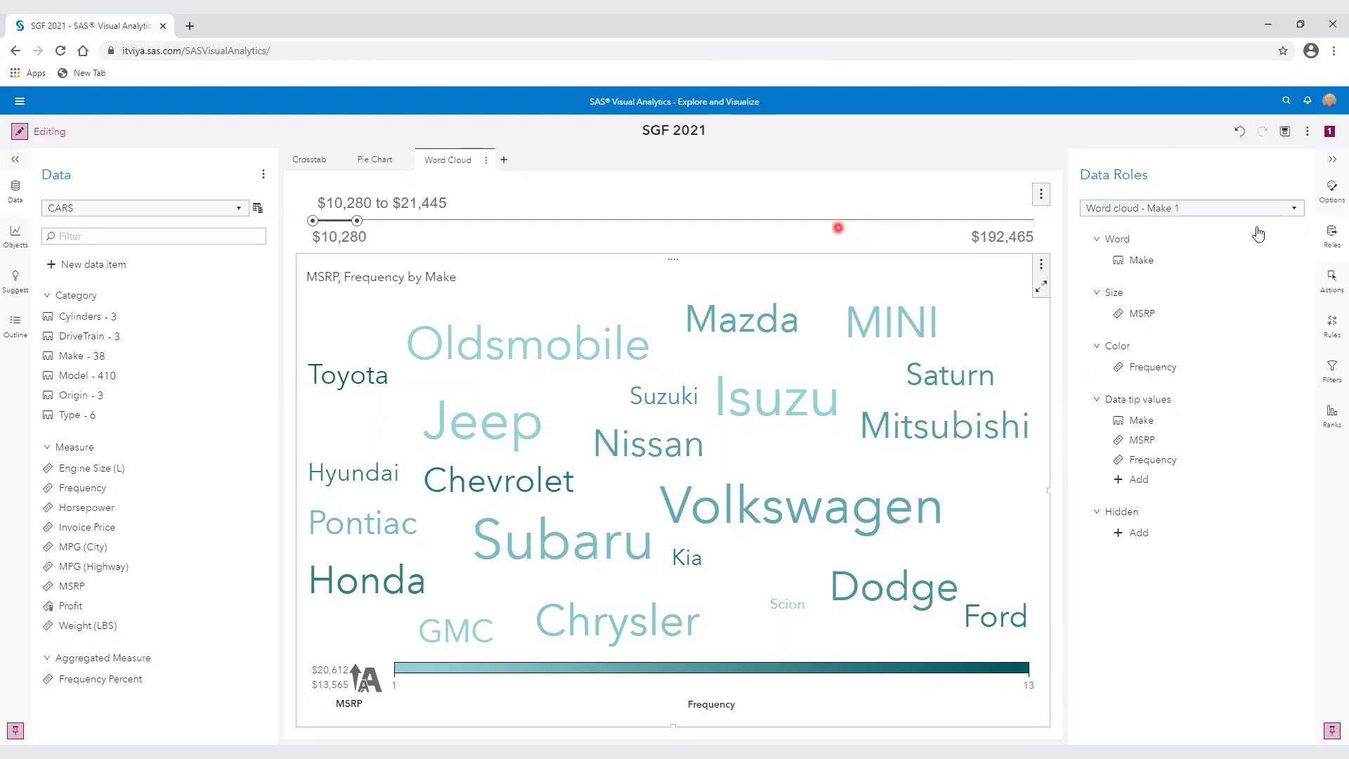
{"action": "left_click", "coordinate": [1288, 137]}
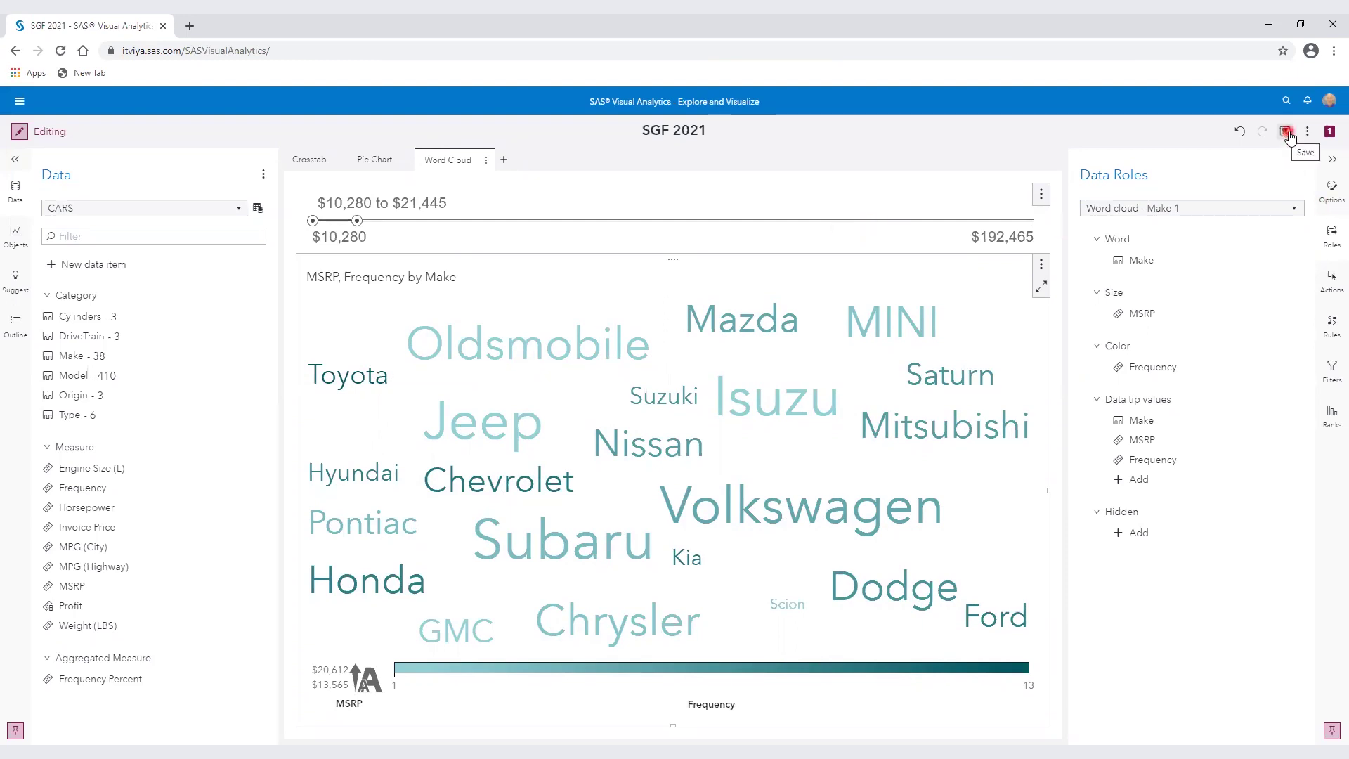